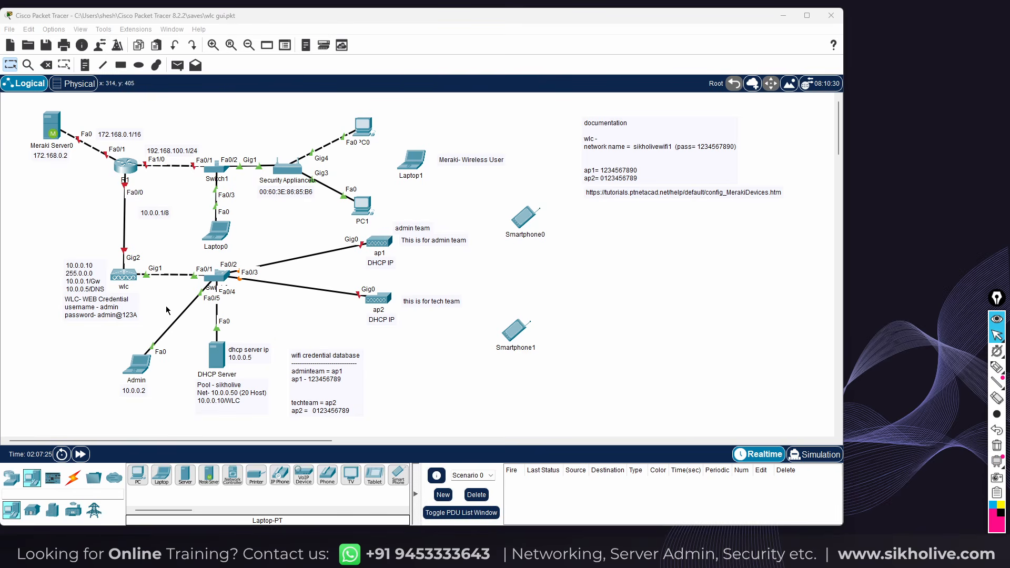
Switch to pink pen ink, circle router R1 with a note, and circle the wlc
click(994, 367)
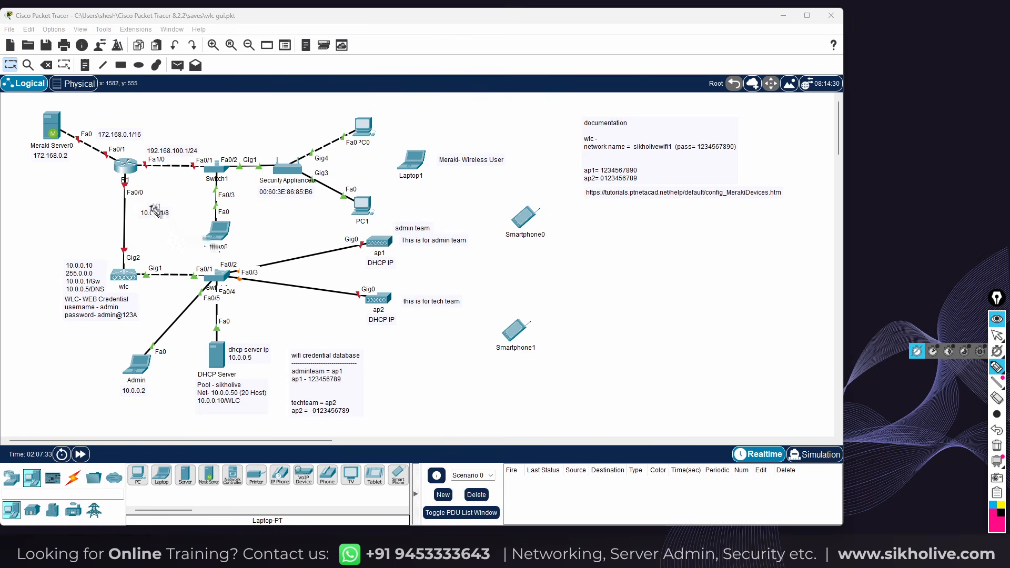
mouse_move(138, 158)
mouse_down()
mouse_move(111, 180)
mouse_move(146, 164)
mouse_move(65, 193)
mouse_move(86, 195)
mouse_up()
click(78, 185)
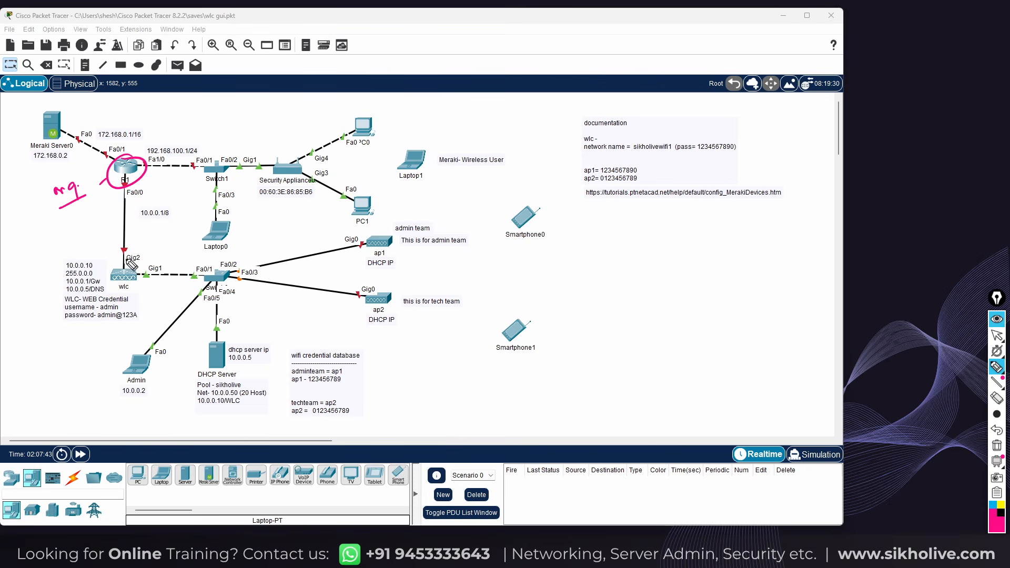
mouse_move(131, 266)
mouse_down()
mouse_move(134, 274)
mouse_move(121, 199)
mouse_move(112, 206)
mouse_up()
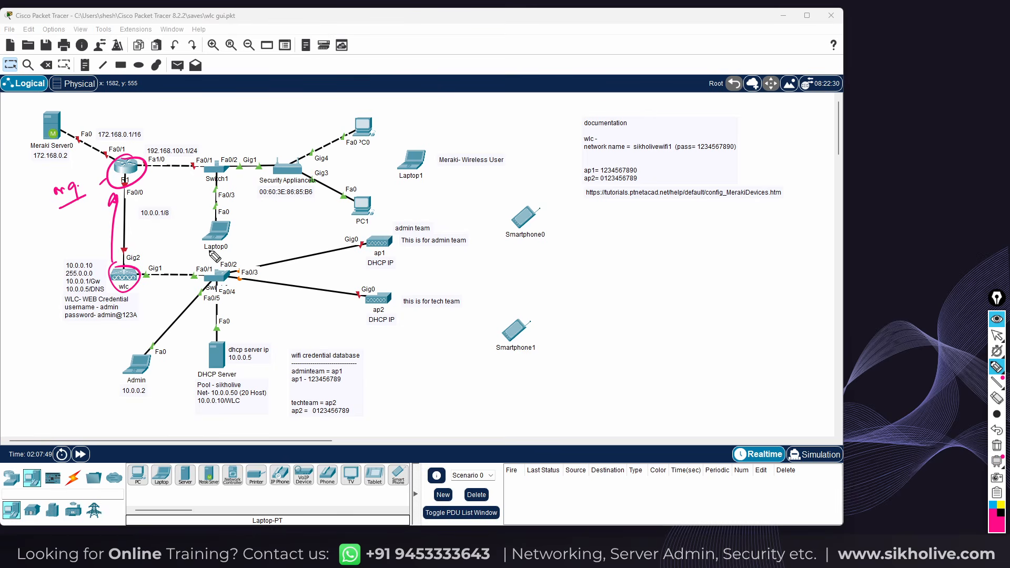
drag(115, 264, 112, 287)
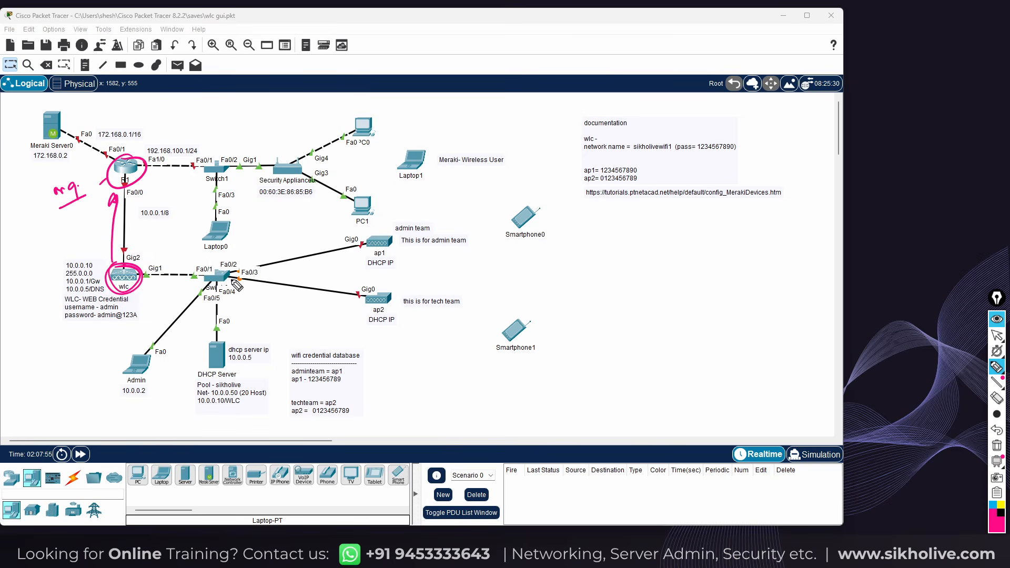
Mark the Admin laptop, Meraki Server0, Security Appliance, DHCP Server and lower switch, with an arrow to wlc
mouse_move(151, 372)
mouse_down()
mouse_move(167, 362)
mouse_move(160, 369)
mouse_up()
drag(47, 169, 79, 152)
drag(251, 183, 269, 174)
drag(151, 307, 144, 290)
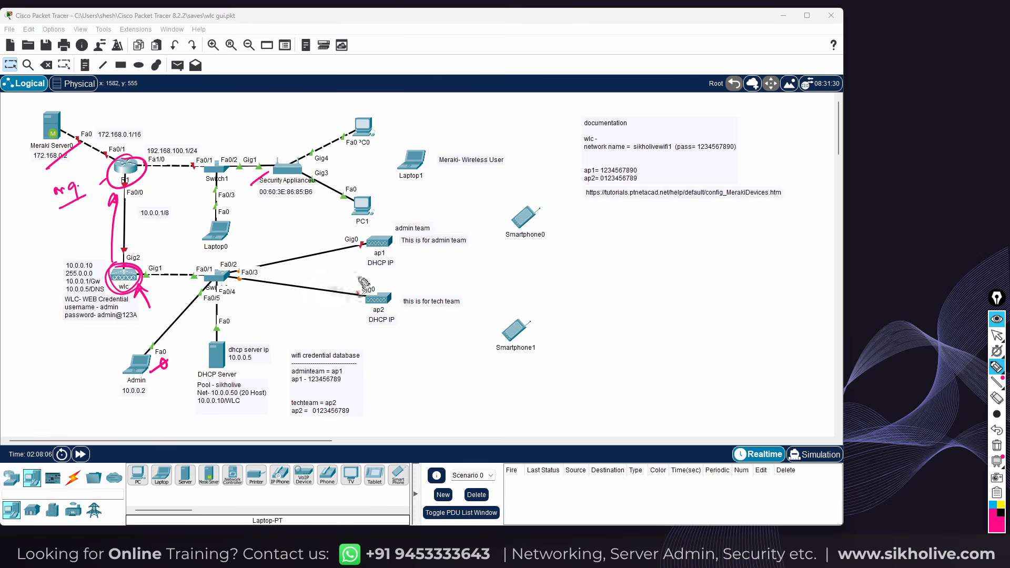
mouse_move(331, 278)
mouse_down()
mouse_move(345, 272)
mouse_move(333, 278)
mouse_up()
drag(158, 349, 150, 347)
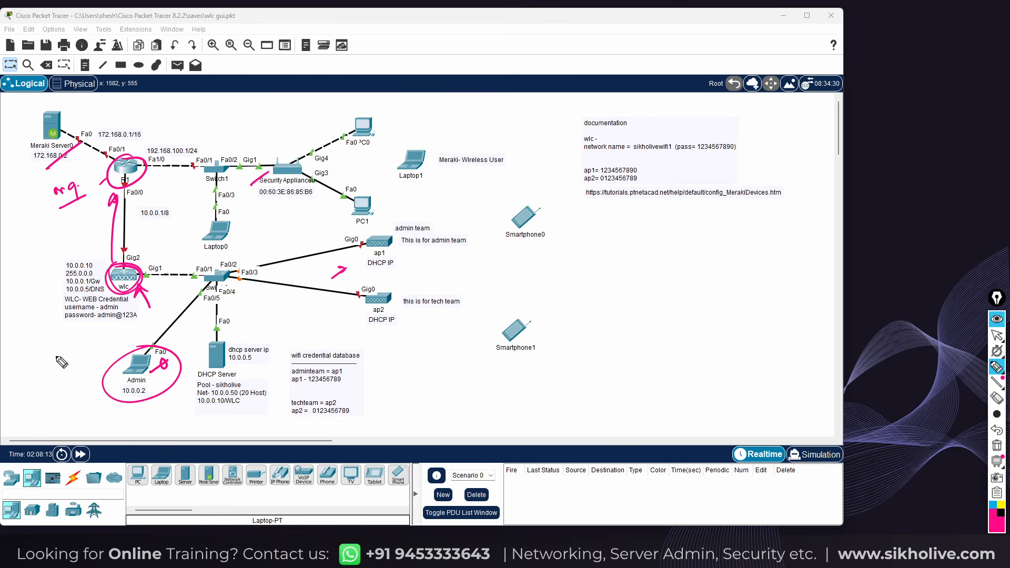
drag(199, 350, 236, 330)
mouse_move(235, 288)
mouse_down()
mouse_move(224, 261)
mouse_move(200, 296)
mouse_up()
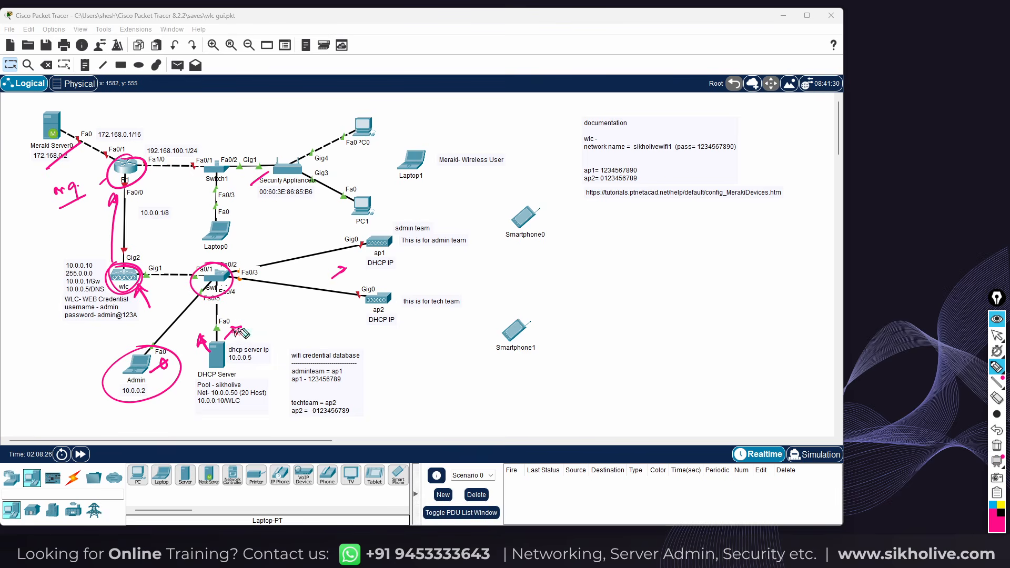
Extend the DHCP Server arrow, bracket its pool notes, and tick the wifi credential note
mouse_move(235, 332)
mouse_down()
mouse_move(264, 326)
mouse_move(259, 333)
mouse_up()
mouse_move(197, 372)
mouse_down()
mouse_move(188, 392)
mouse_move(204, 411)
mouse_up()
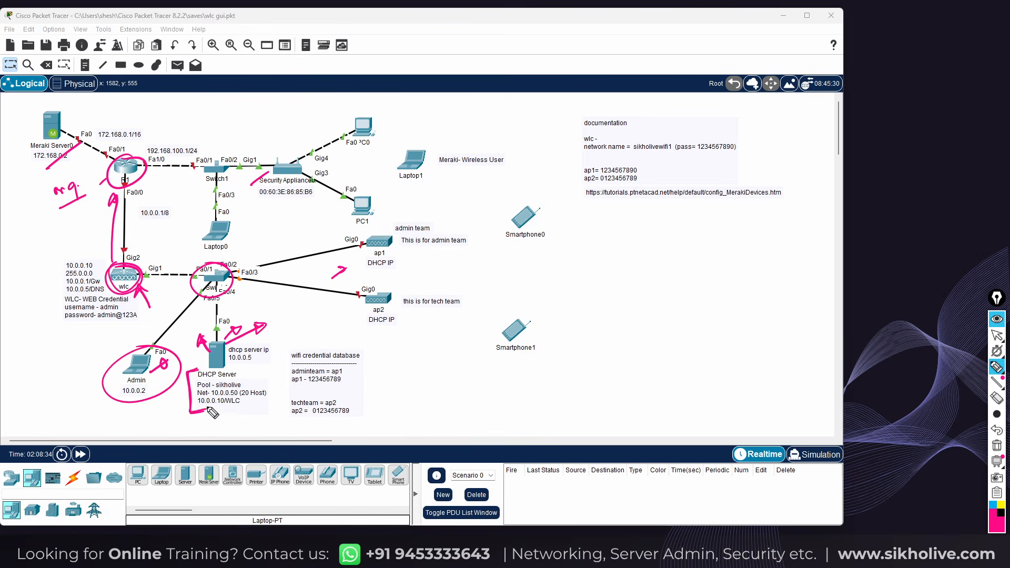
mouse_move(237, 331)
mouse_down()
mouse_move(246, 319)
mouse_move(241, 328)
mouse_up()
drag(363, 359, 383, 349)
drag(386, 256, 388, 252)
drag(386, 308, 377, 311)
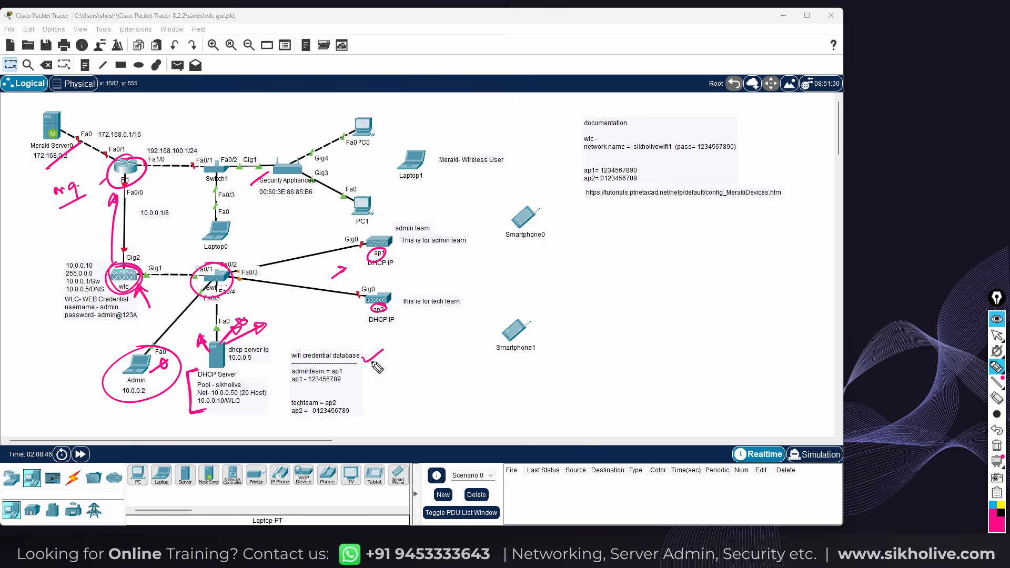
mouse_move(566, 173)
mouse_down()
mouse_move(571, 182)
mouse_move(585, 171)
mouse_up()
mouse_move(291, 387)
mouse_down()
mouse_move(343, 367)
mouse_move(287, 386)
mouse_move(351, 383)
mouse_up()
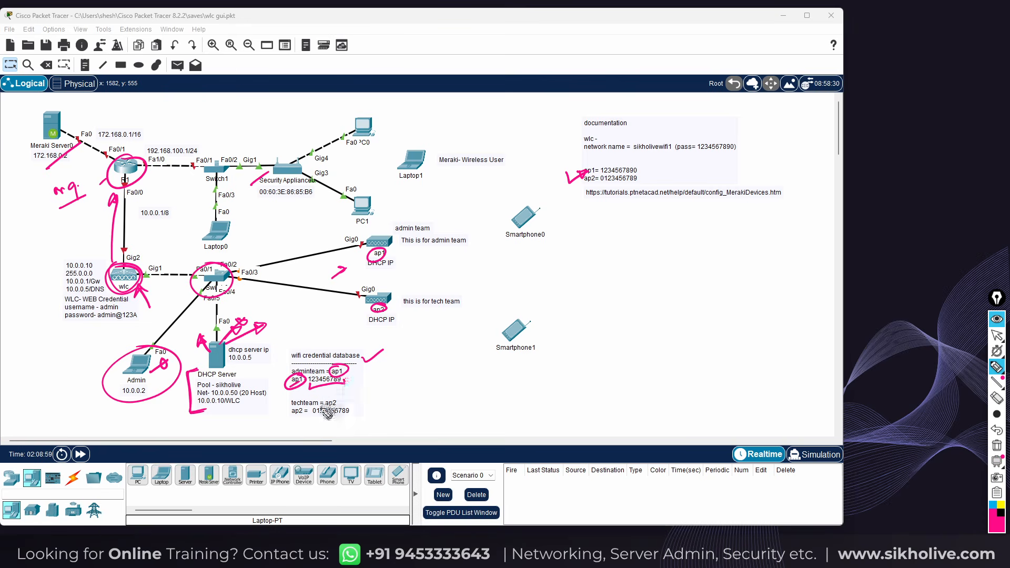
Bracket the admin team and tech team labels, mark adminteam = ap1 and techteam = ap2, and link them to the APs
drag(324, 370, 326, 369)
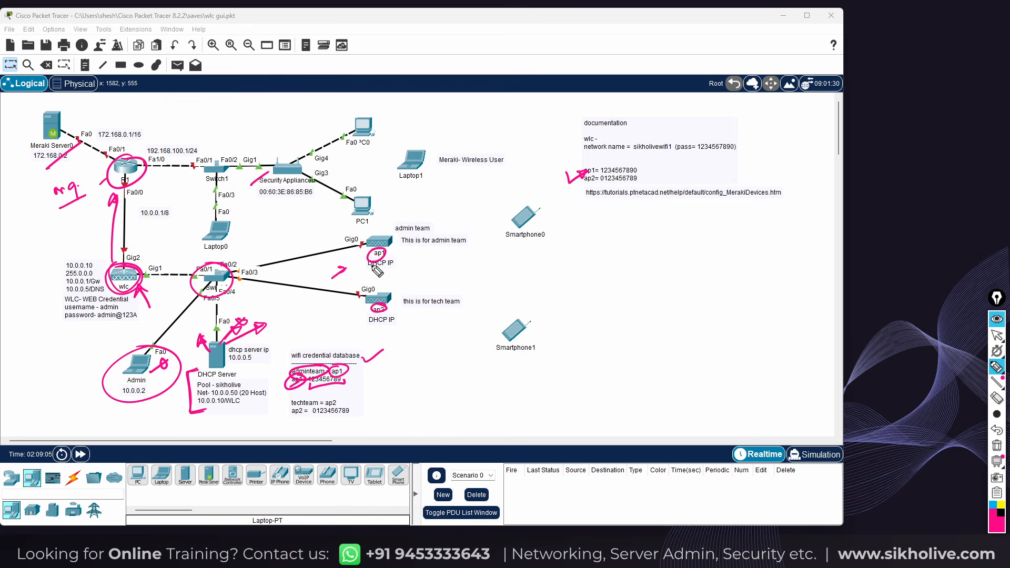
drag(394, 222, 392, 232)
drag(429, 223, 433, 232)
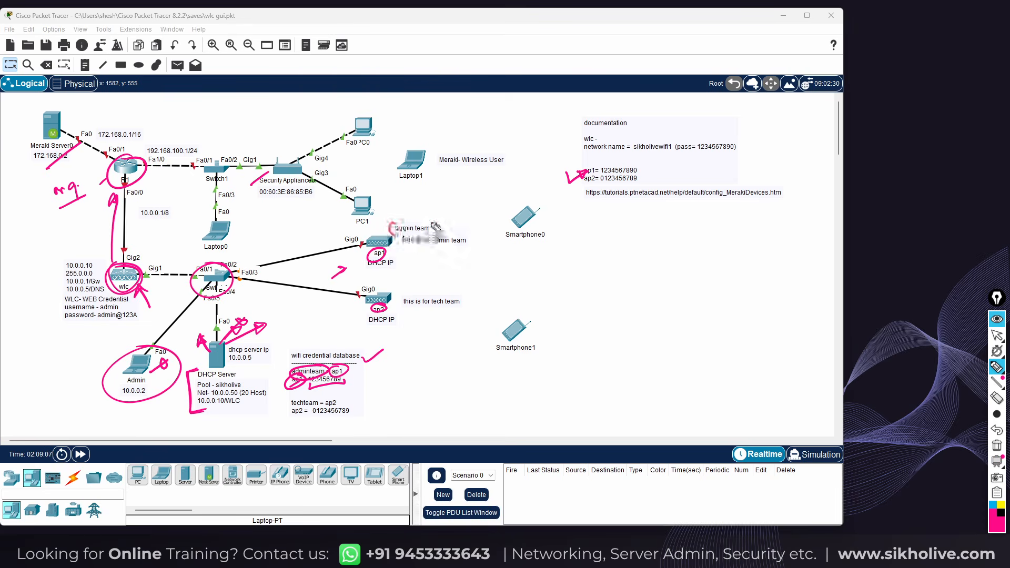
mouse_move(434, 294)
mouse_down()
mouse_move(432, 312)
mouse_move(458, 314)
mouse_up()
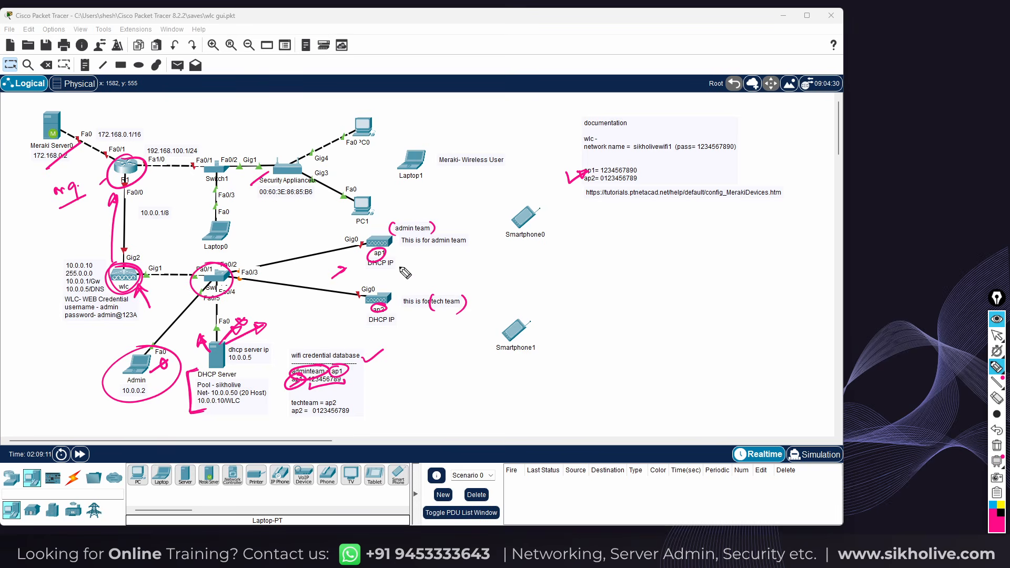
drag(396, 257, 409, 248)
mouse_move(408, 321)
mouse_down()
mouse_move(415, 308)
mouse_move(418, 316)
mouse_up()
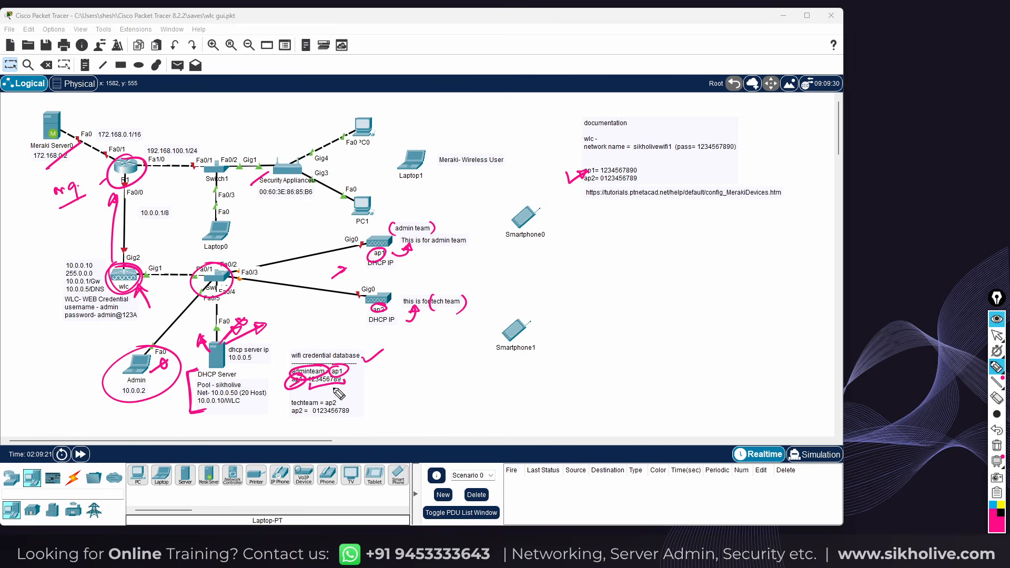
mouse_move(339, 399)
mouse_down()
mouse_move(351, 394)
mouse_move(298, 423)
mouse_move(302, 413)
mouse_move(360, 414)
mouse_up()
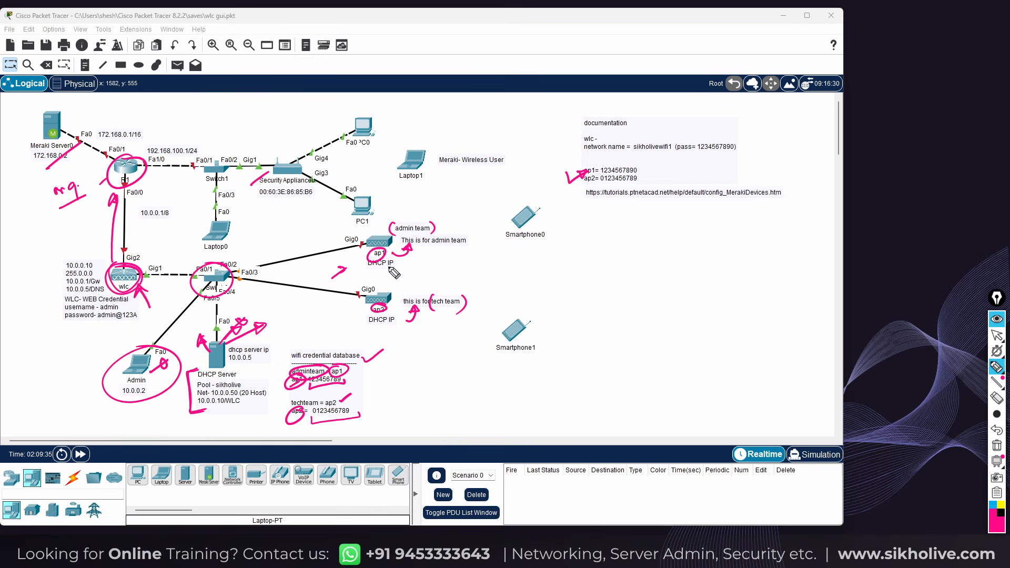
mouse_move(361, 244)
mouse_down()
mouse_move(360, 296)
mouse_move(368, 289)
mouse_move(361, 250)
mouse_move(367, 263)
mouse_up()
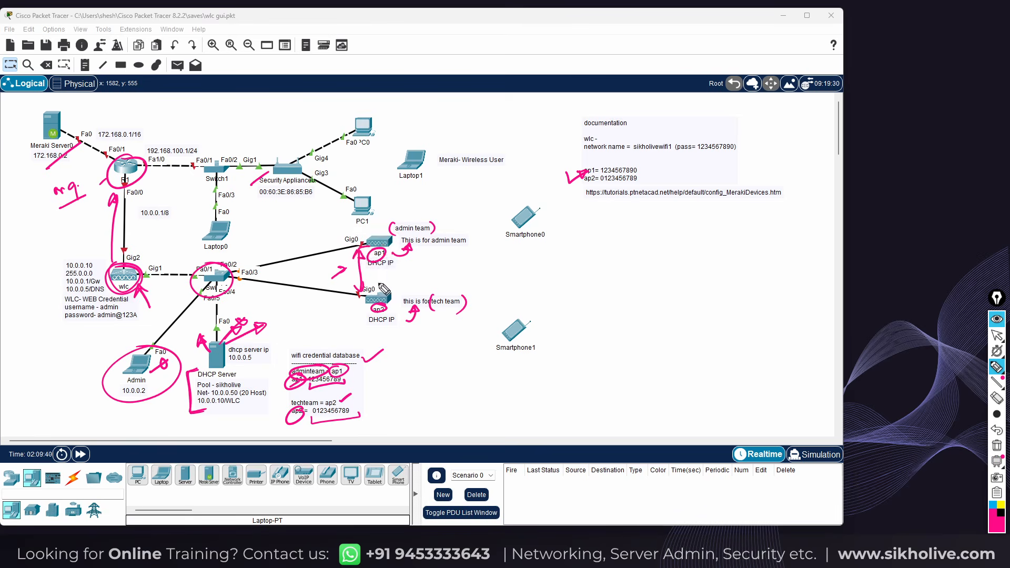
Circle Smartphone0 and Smartphone1, arrow them to the access points, and arrow the wlc toward the switch
mouse_move(545, 215)
mouse_down()
mouse_move(412, 249)
mouse_move(376, 234)
mouse_up()
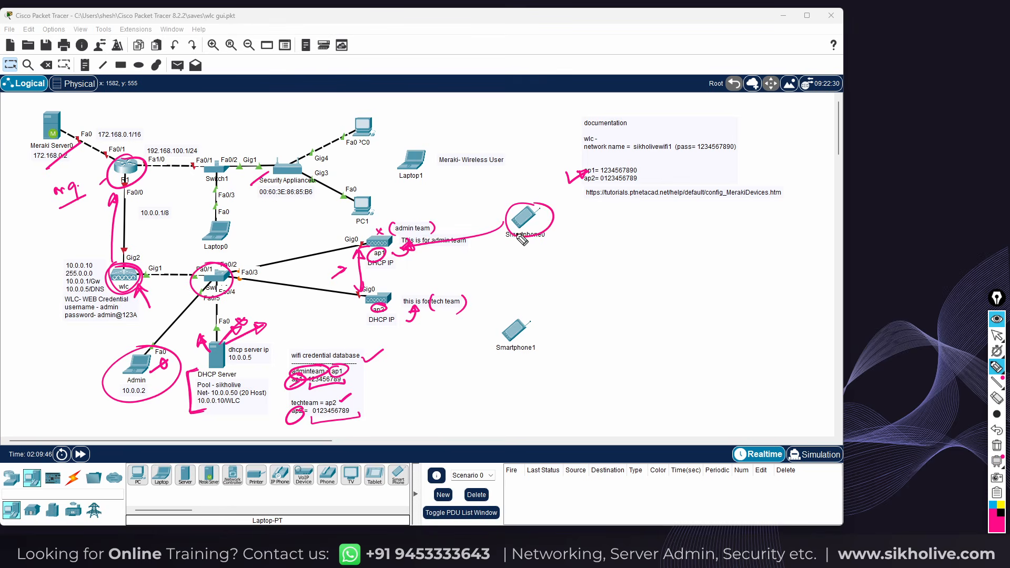
mouse_move(505, 235)
mouse_down()
mouse_move(392, 291)
mouse_move(398, 282)
mouse_up()
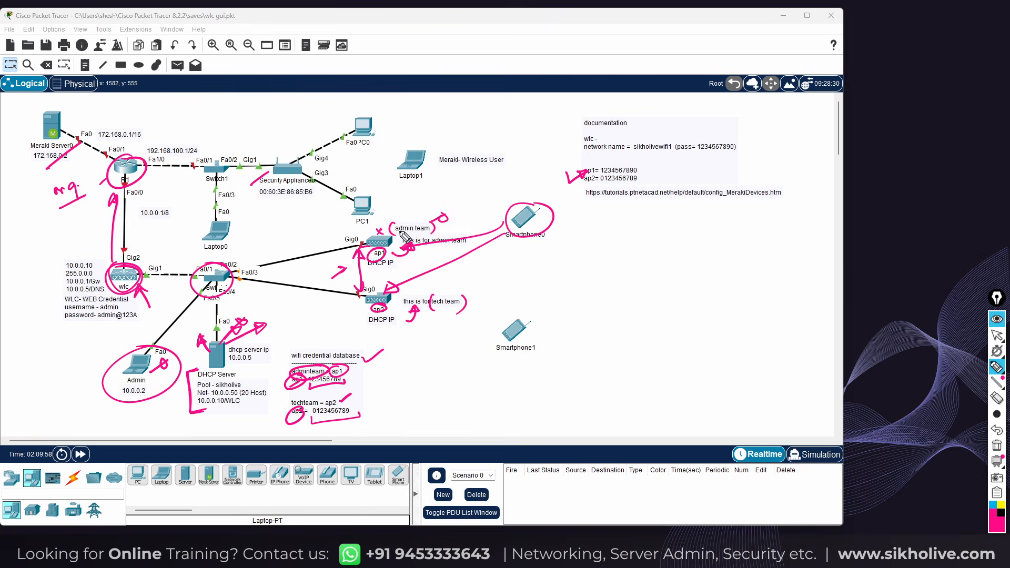
drag(472, 311, 431, 311)
mouse_move(504, 228)
mouse_down()
mouse_move(494, 237)
mouse_move(503, 232)
mouse_up()
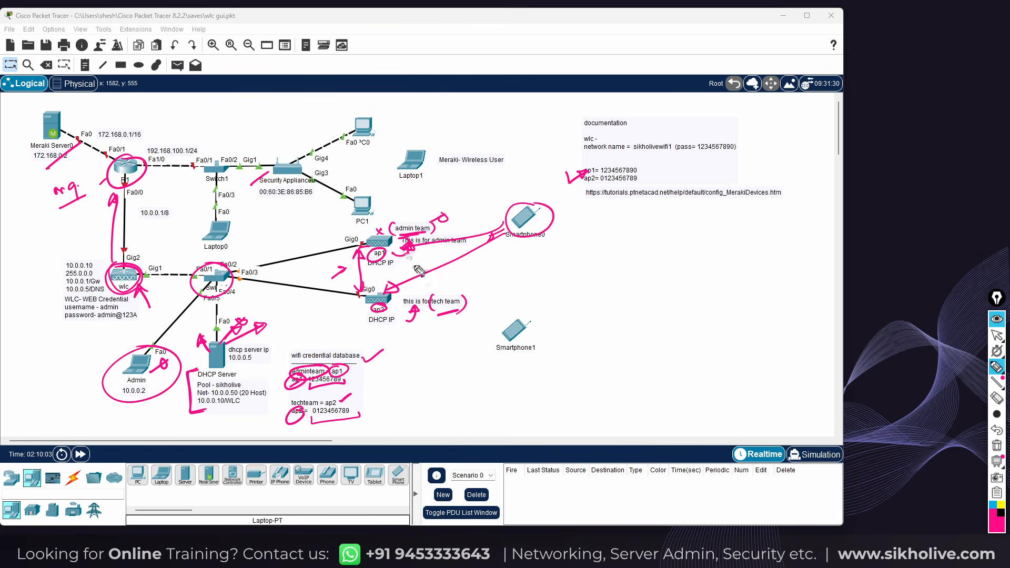
drag(395, 259, 412, 250)
mouse_move(513, 323)
mouse_down()
mouse_move(492, 355)
mouse_move(477, 333)
mouse_move(389, 320)
mouse_up()
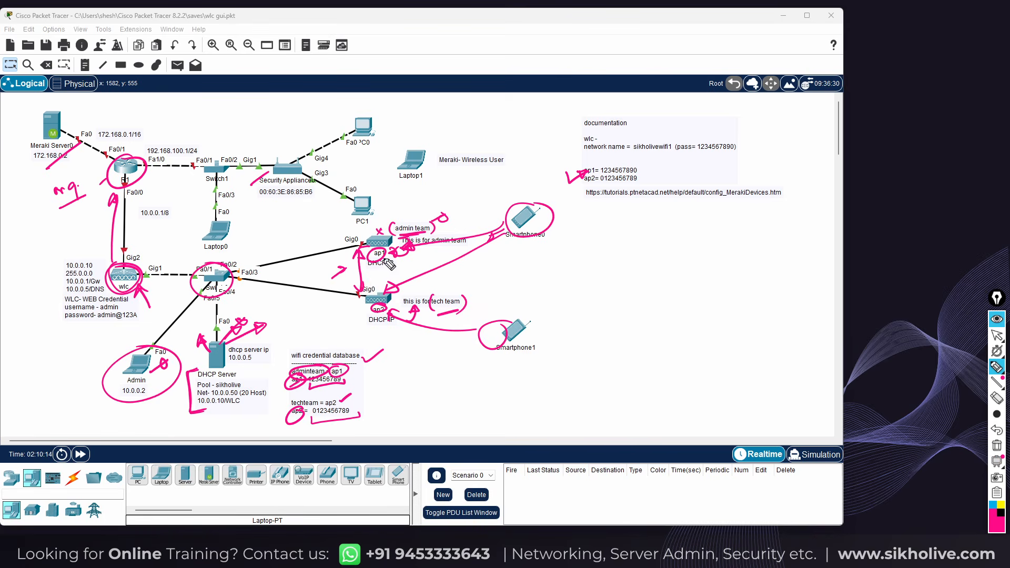
drag(410, 256, 431, 250)
drag(356, 283, 347, 288)
mouse_move(151, 286)
mouse_down()
mouse_move(175, 263)
mouse_move(168, 270)
mouse_up()
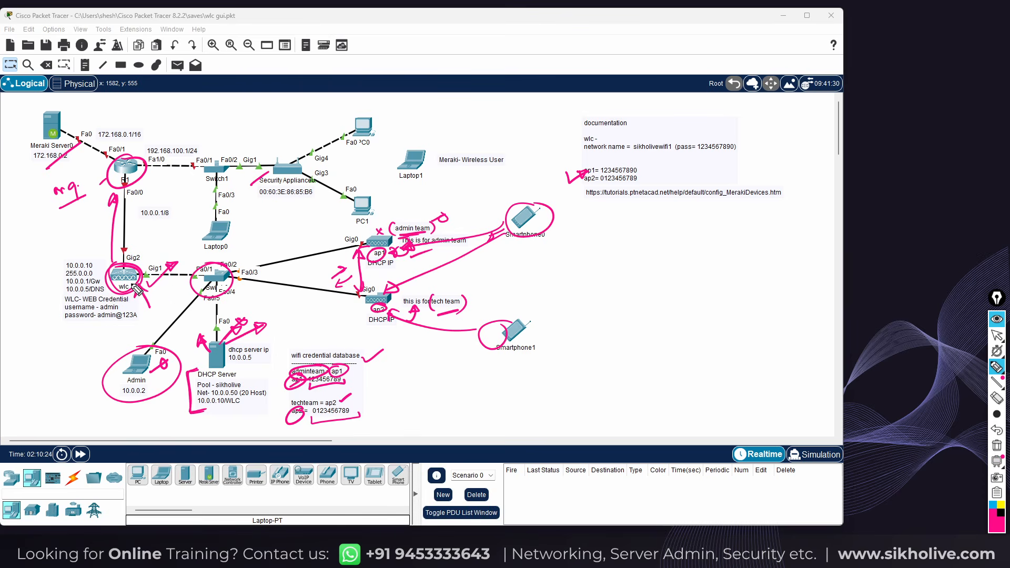
Mark the wlc's Gig1 link, draw a cloud over the Security Appliance, and write Cloud near Meraki Server0
click(140, 255)
drag(144, 262, 158, 255)
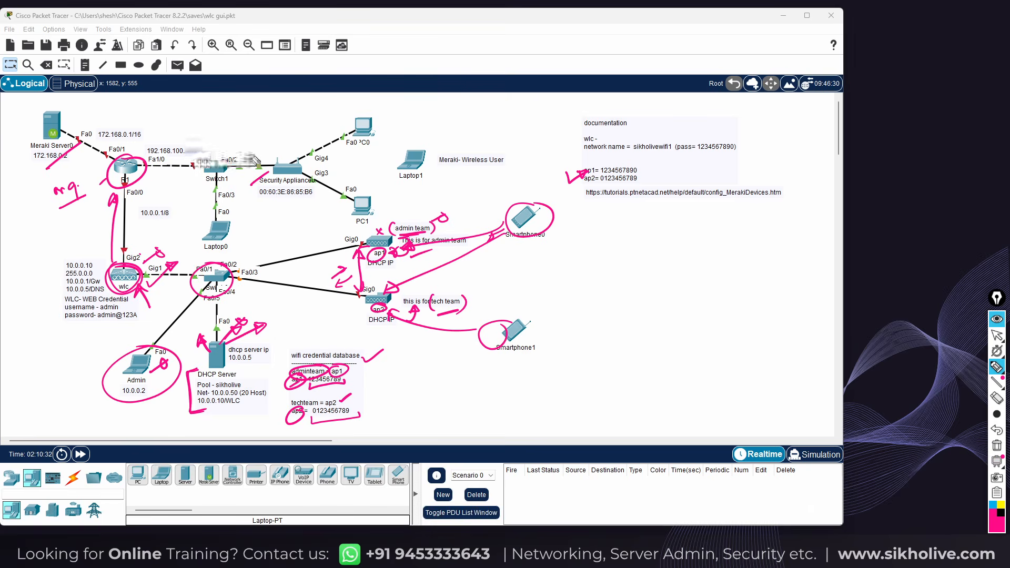
mouse_move(300, 161)
mouse_down()
mouse_move(271, 157)
mouse_move(264, 166)
mouse_up()
mouse_move(91, 113)
mouse_down()
mouse_move(87, 126)
mouse_move(130, 97)
mouse_up()
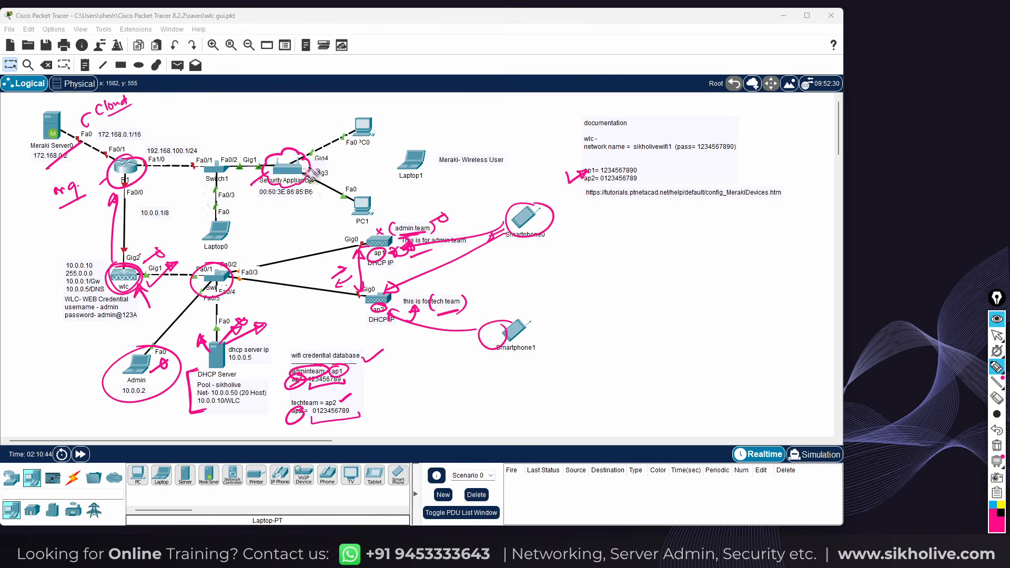
mouse_move(311, 168)
mouse_down()
mouse_move(331, 162)
mouse_move(331, 174)
mouse_move(288, 140)
mouse_move(292, 147)
mouse_up()
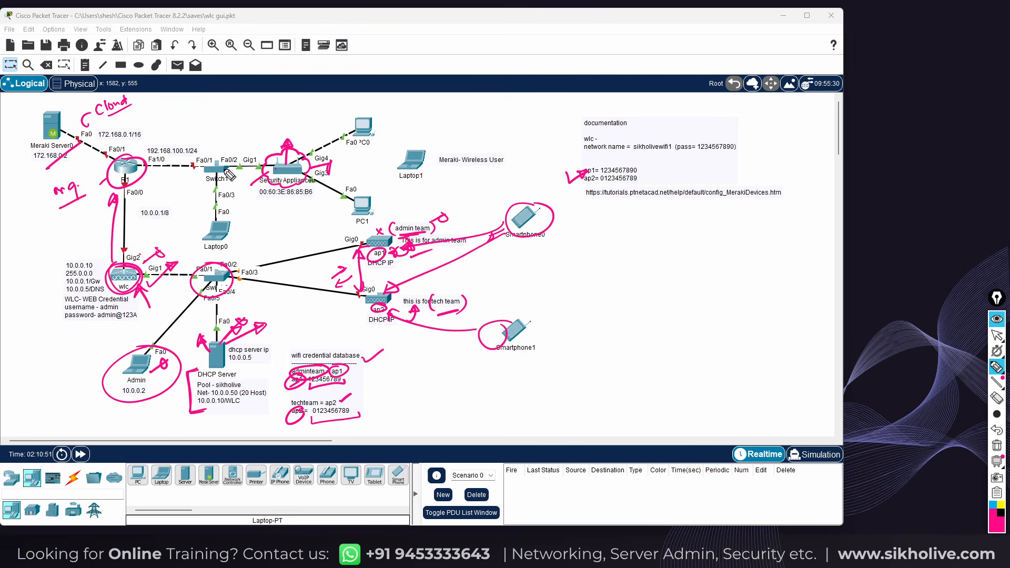
drag(279, 162, 275, 148)
Arrow and label Meraki Server0 as Internet, dash PC0 and PC1, and circle Laptop1
drag(247, 136, 256, 143)
drag(37, 127, 13, 142)
mouse_move(20, 132)
mouse_down()
mouse_move(44, 118)
mouse_move(28, 116)
mouse_move(35, 107)
mouse_move(52, 108)
mouse_up()
drag(45, 105, 61, 106)
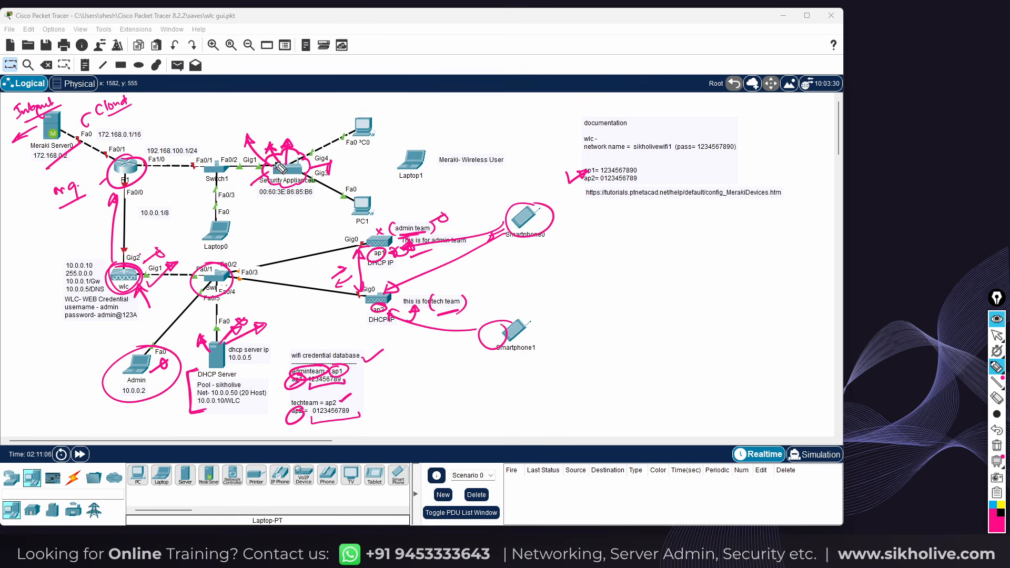
drag(380, 125, 389, 126)
drag(378, 205, 396, 200)
mouse_move(290, 165)
mouse_down()
mouse_move(287, 134)
mouse_move(307, 125)
mouse_up()
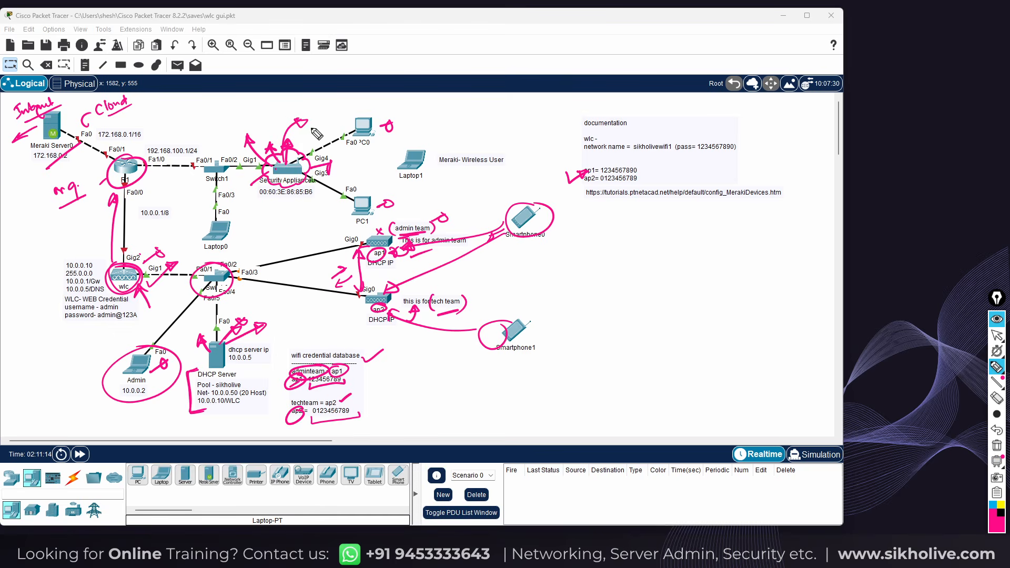
mouse_move(428, 152)
mouse_down()
mouse_move(392, 161)
mouse_move(416, 190)
mouse_move(435, 157)
mouse_up()
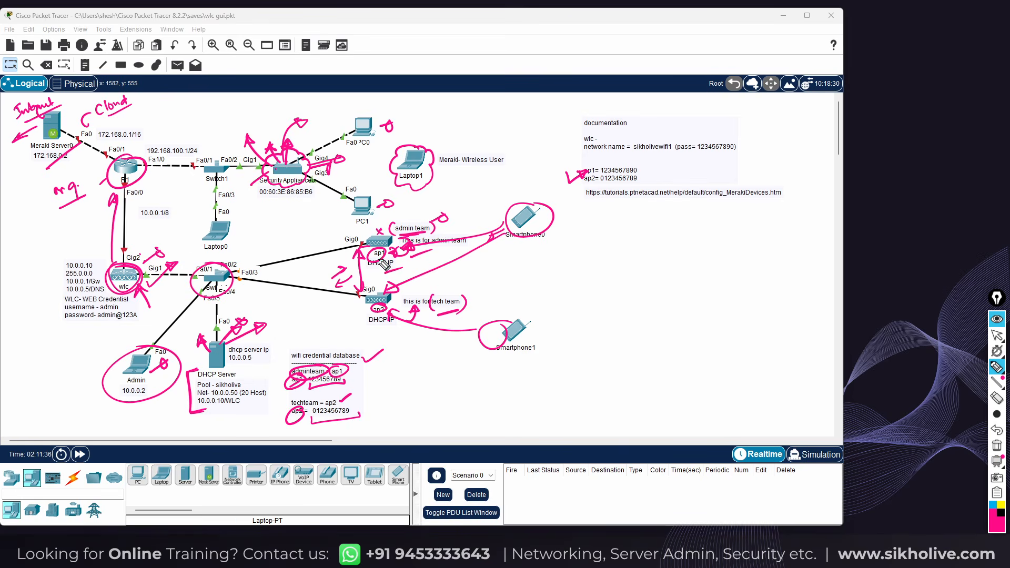
Clear all ink, then plug the power adapter into ap1 and confirm its display name
click(997, 445)
click(996, 335)
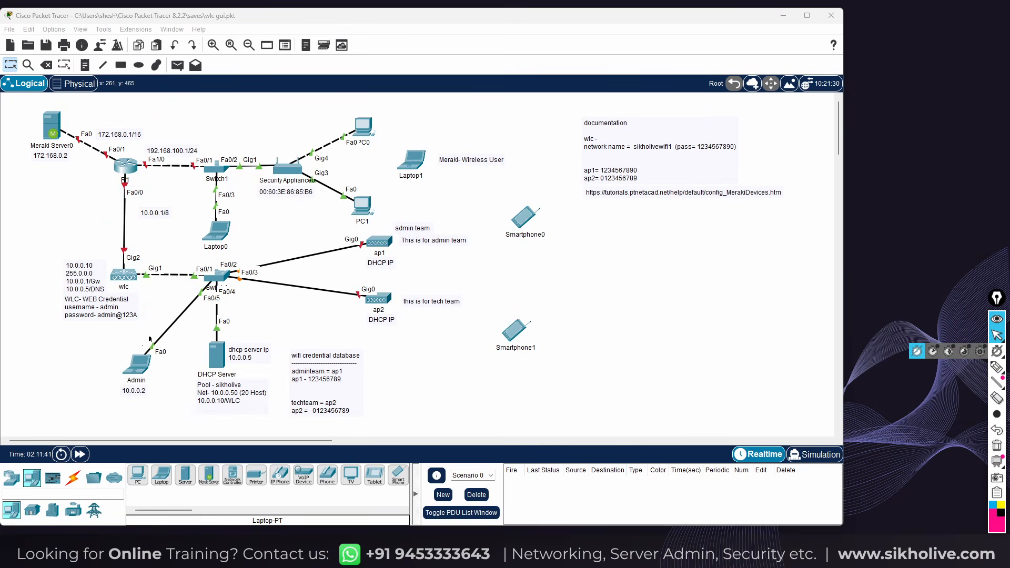
click(379, 243)
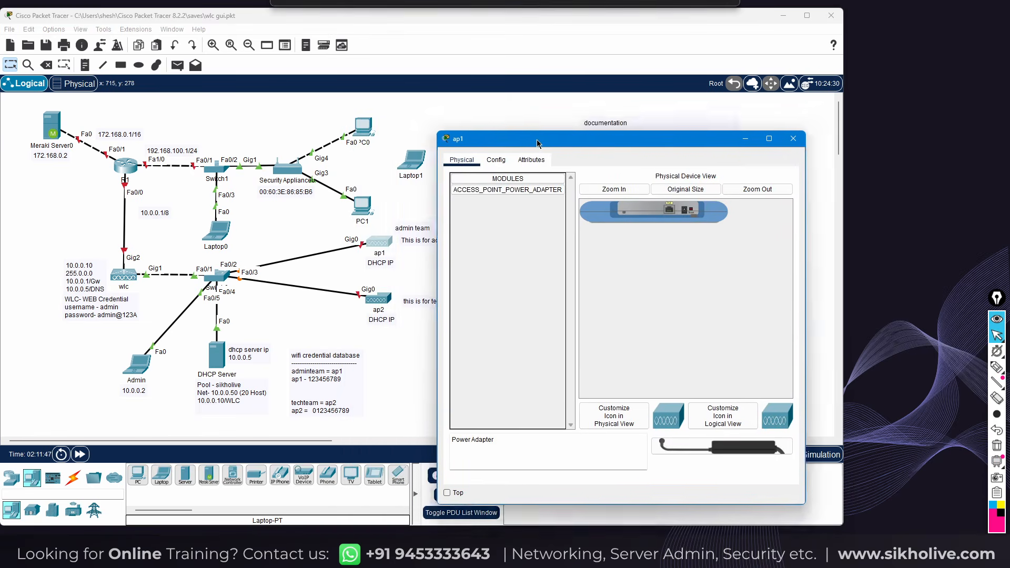
drag(532, 145, 594, 103)
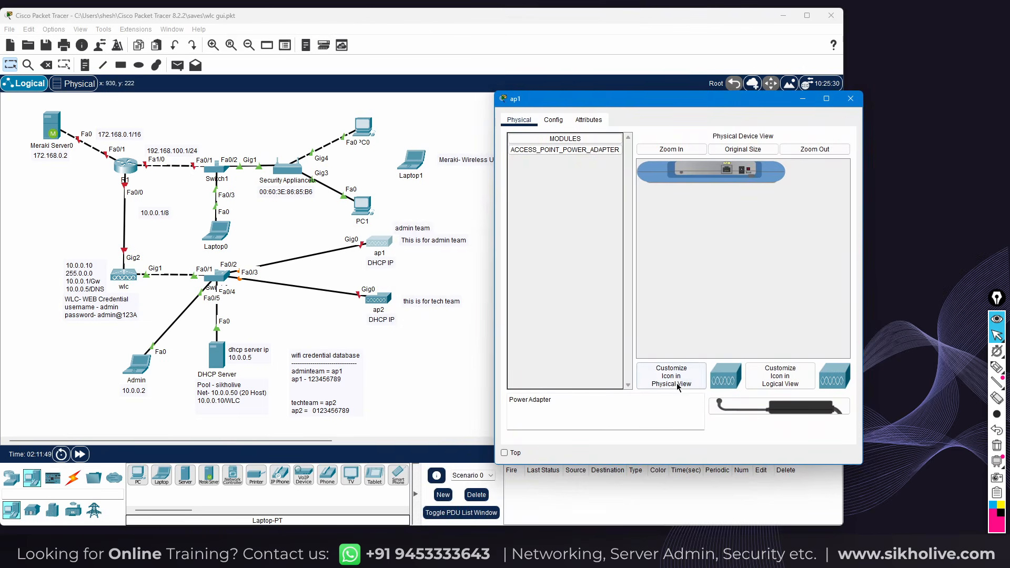
drag(718, 406, 740, 178)
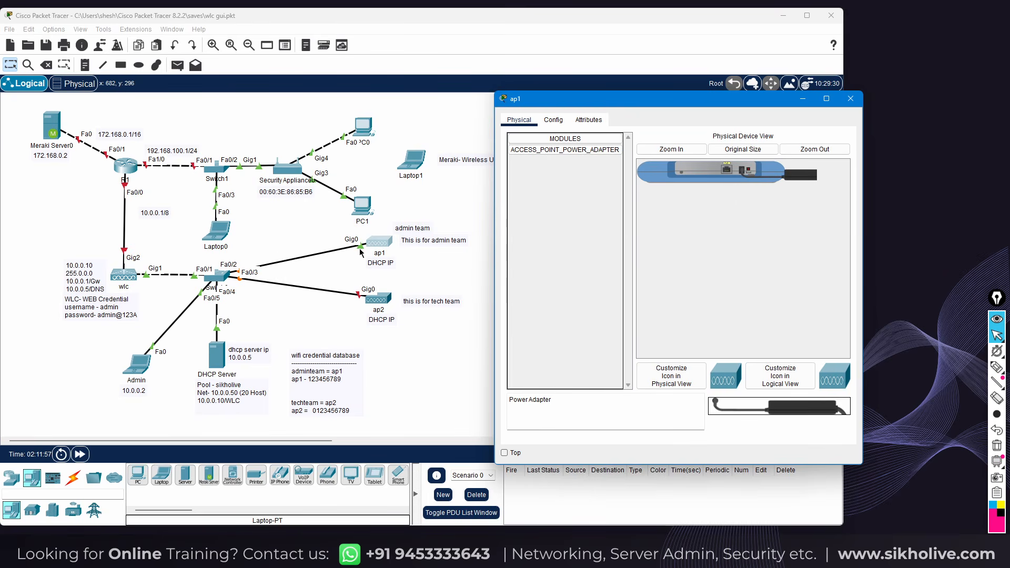
click(553, 120)
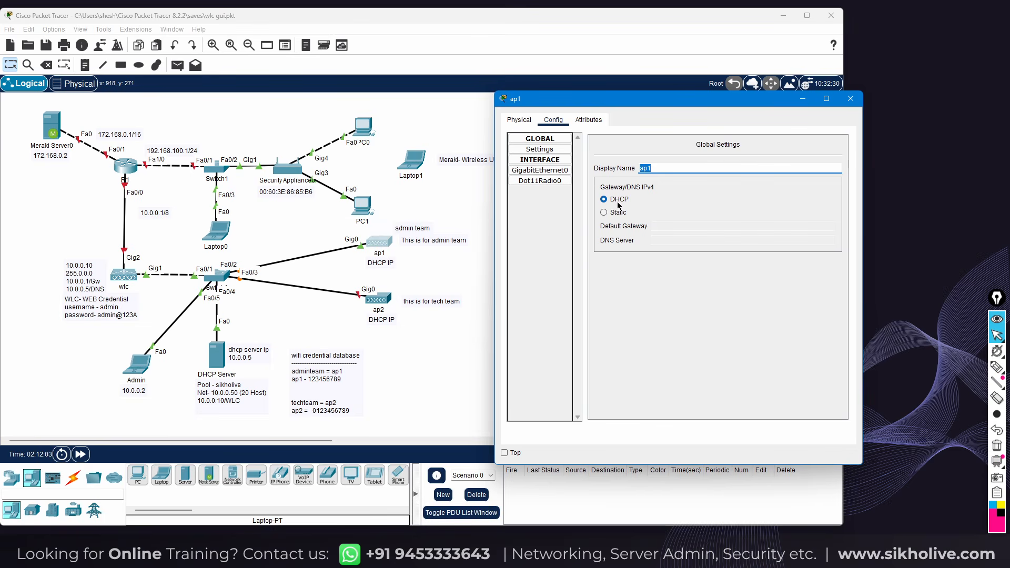
click(656, 169)
click(850, 99)
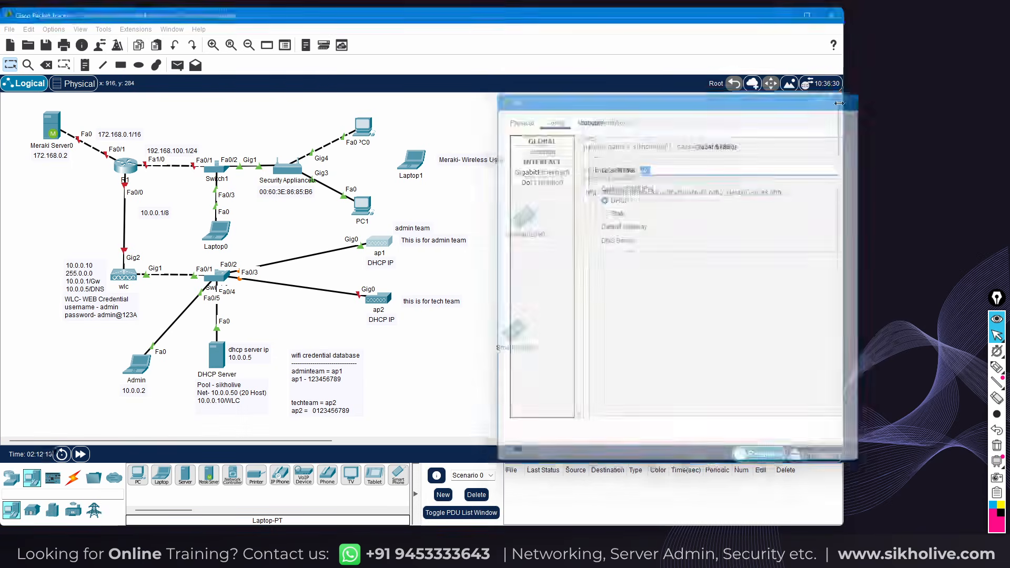
Plug the power adapter into ap2 and check its Config tab
click(379, 306)
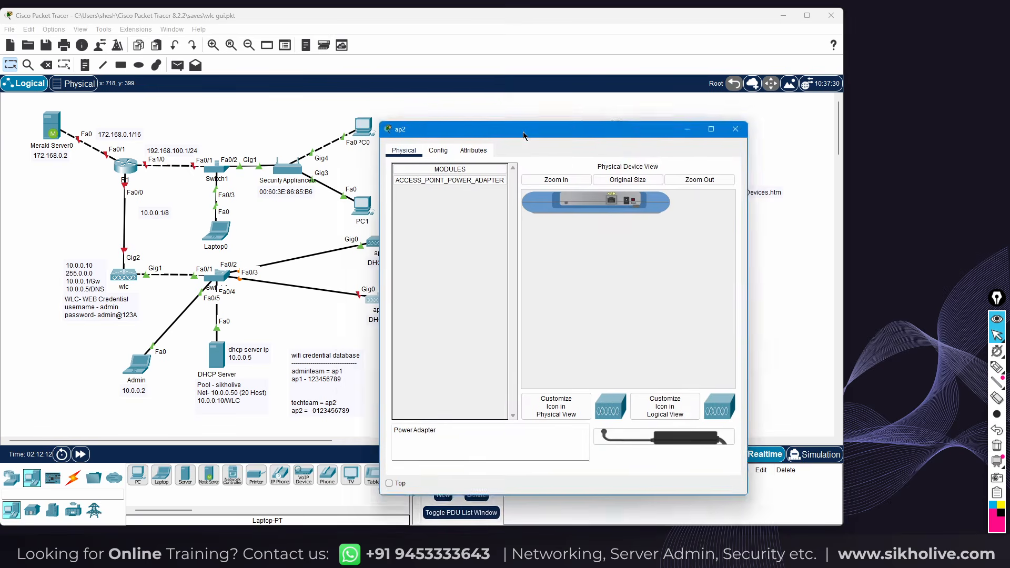
drag(724, 406, 616, 165)
click(522, 115)
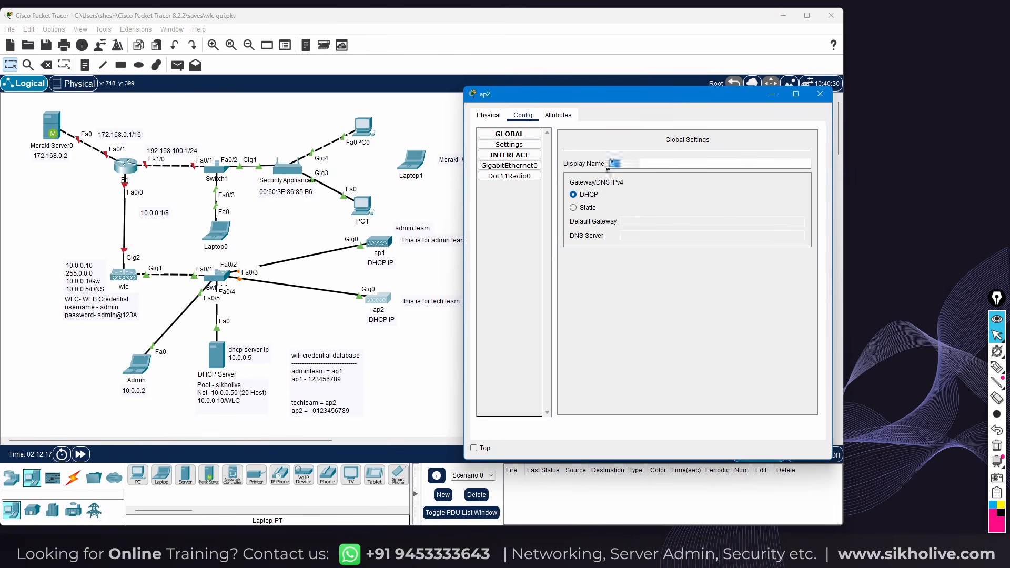
click(820, 97)
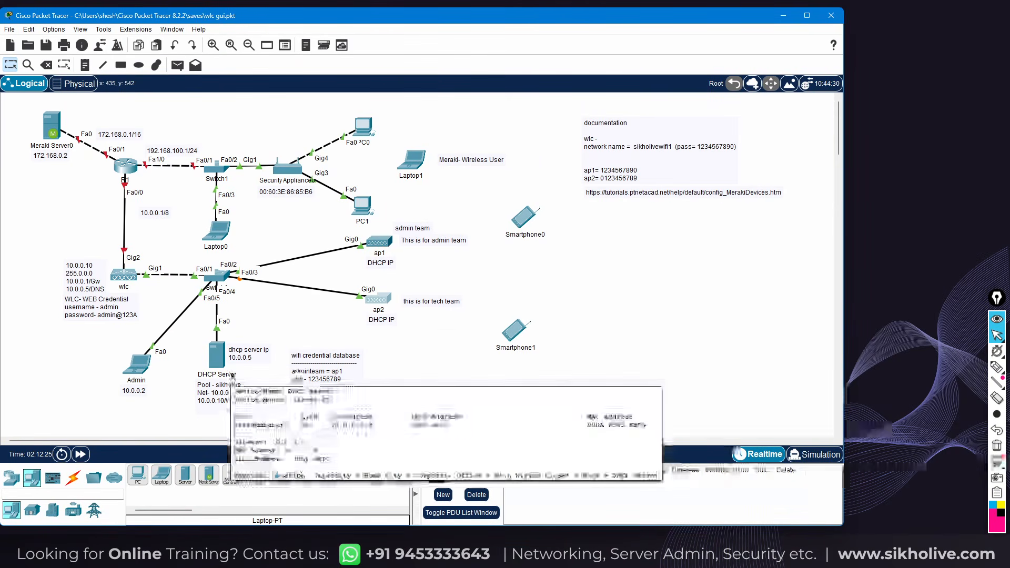
Check the DHCP Server's static IP 10.0.0.5 and mask 255.0.0.0, then go to Services
click(220, 360)
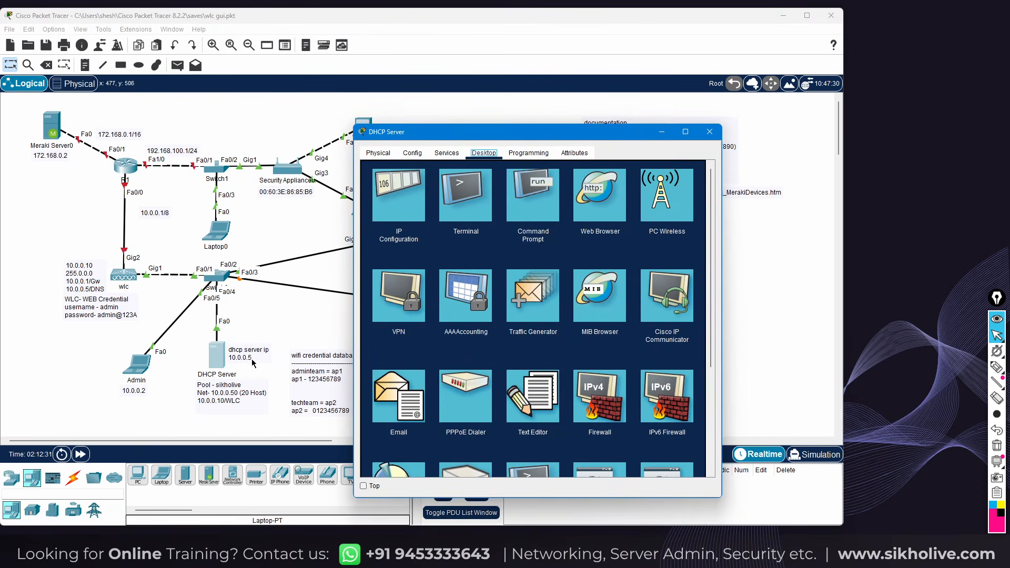
click(392, 204)
double_click(497, 215)
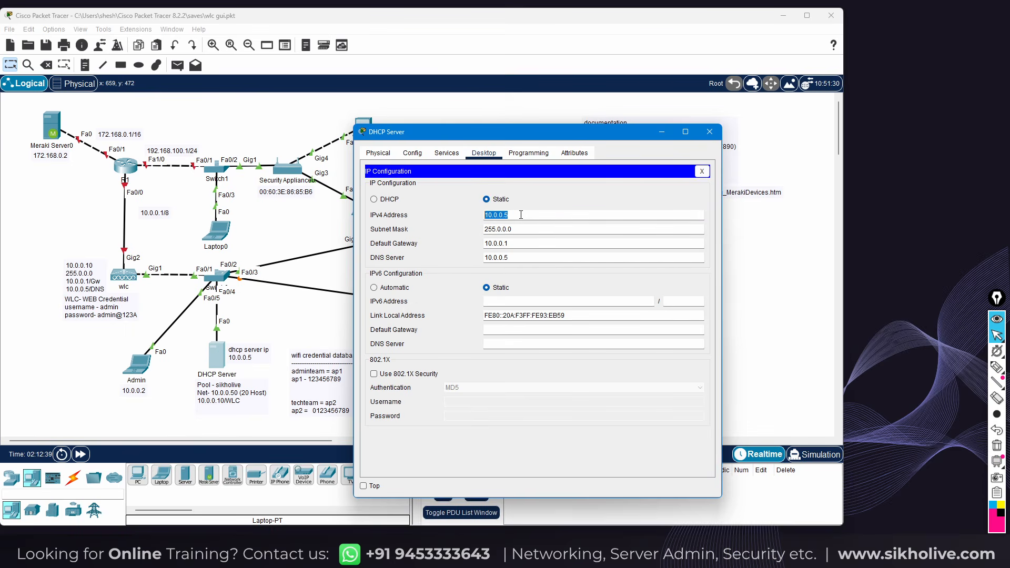
drag(512, 229, 475, 258)
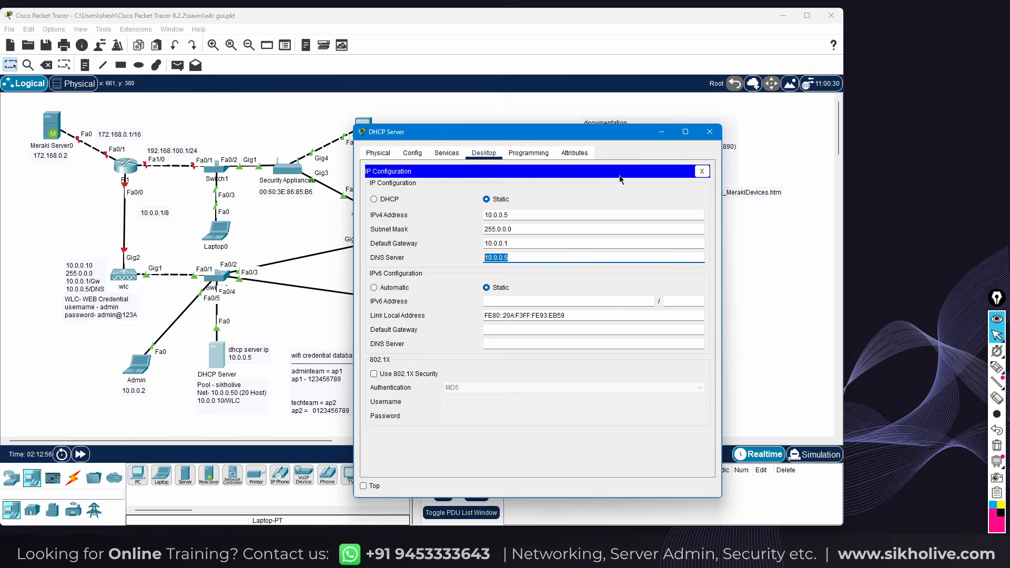
click(446, 153)
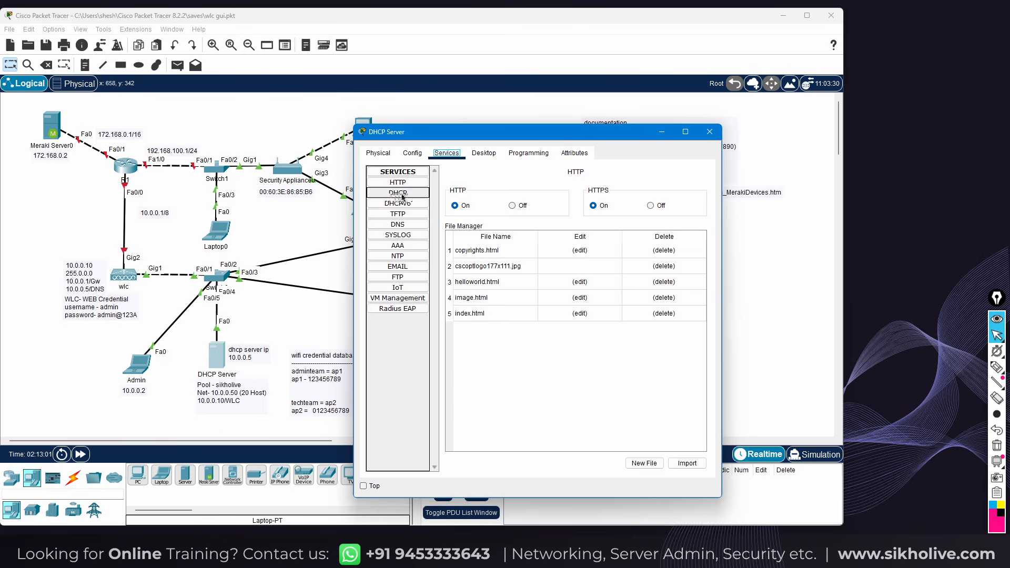
Keep DHCP on and review pool serverPool's gateway 10.0.0.1 against R1's 10.0.0.1/8 address
click(399, 193)
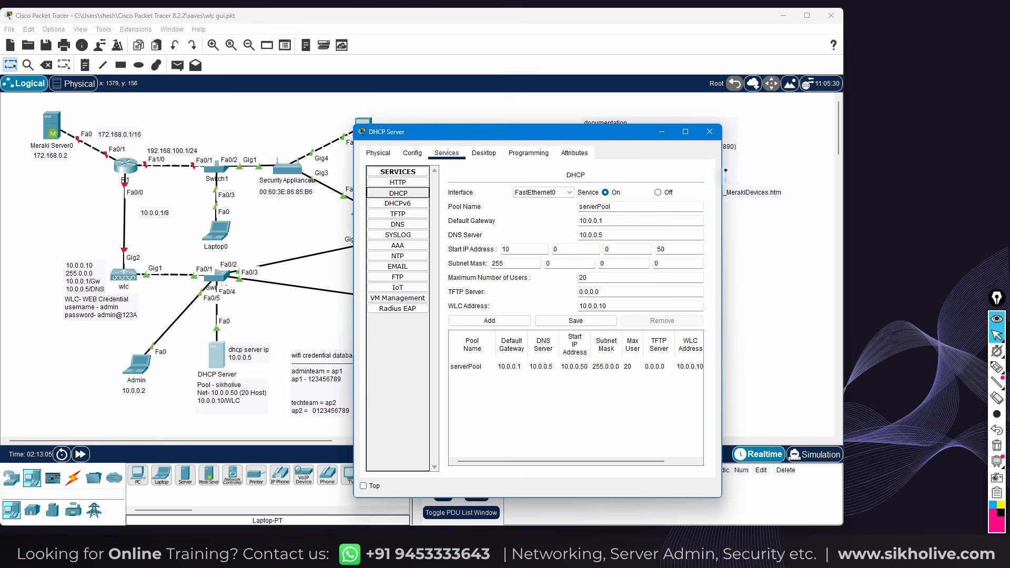
drag(722, 169, 797, 169)
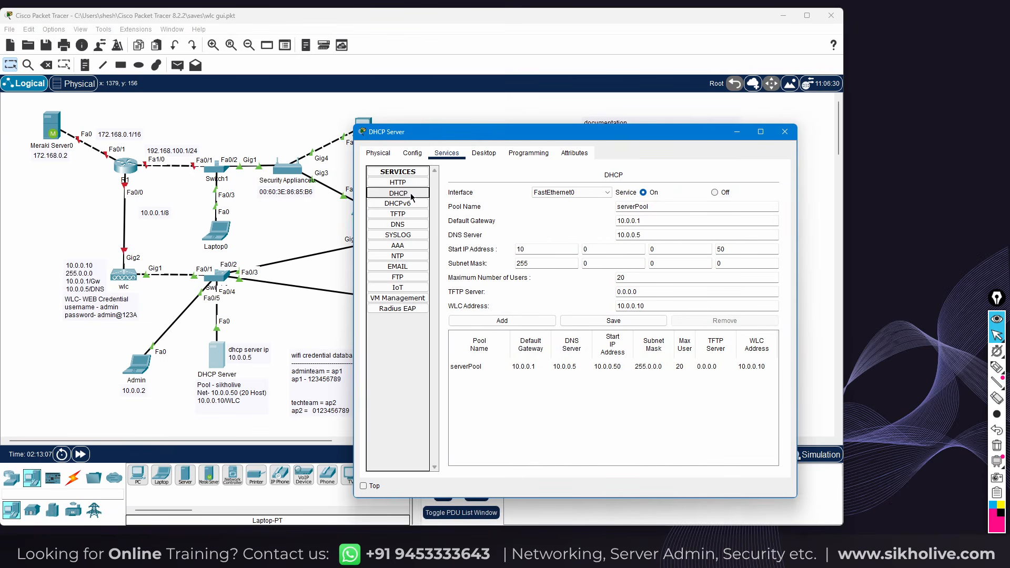
click(652, 193)
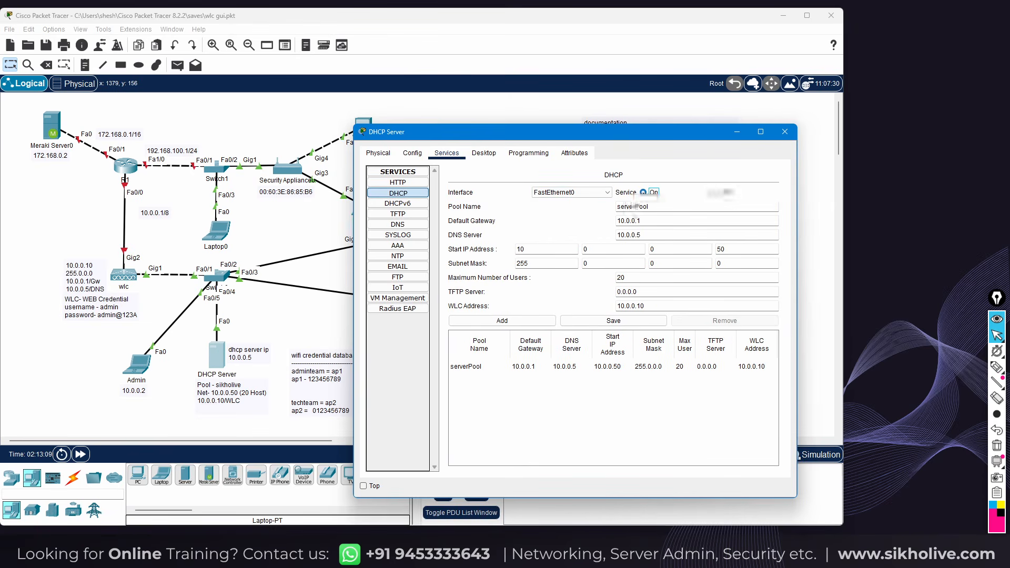
drag(652, 206, 626, 206)
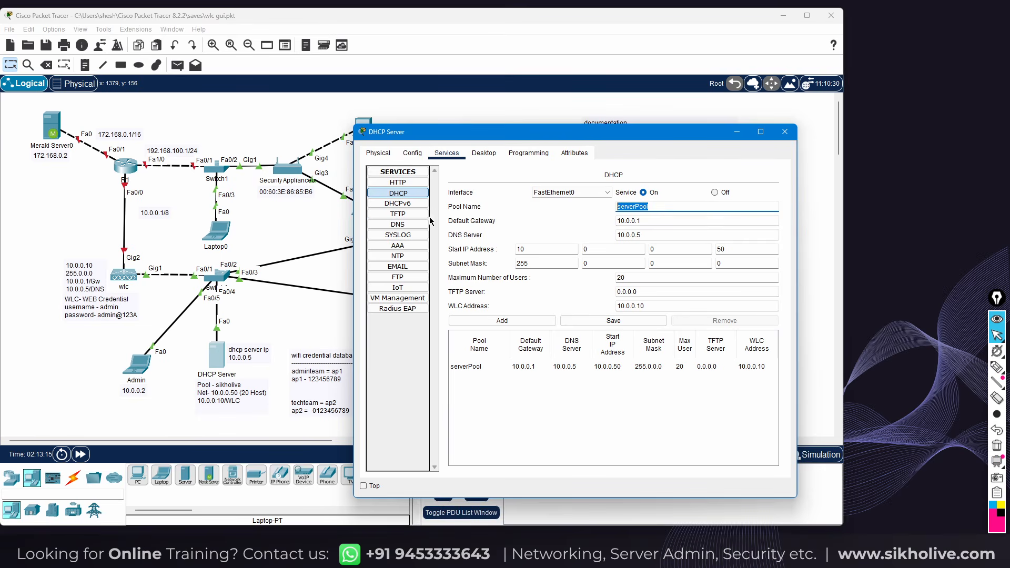
click(653, 209)
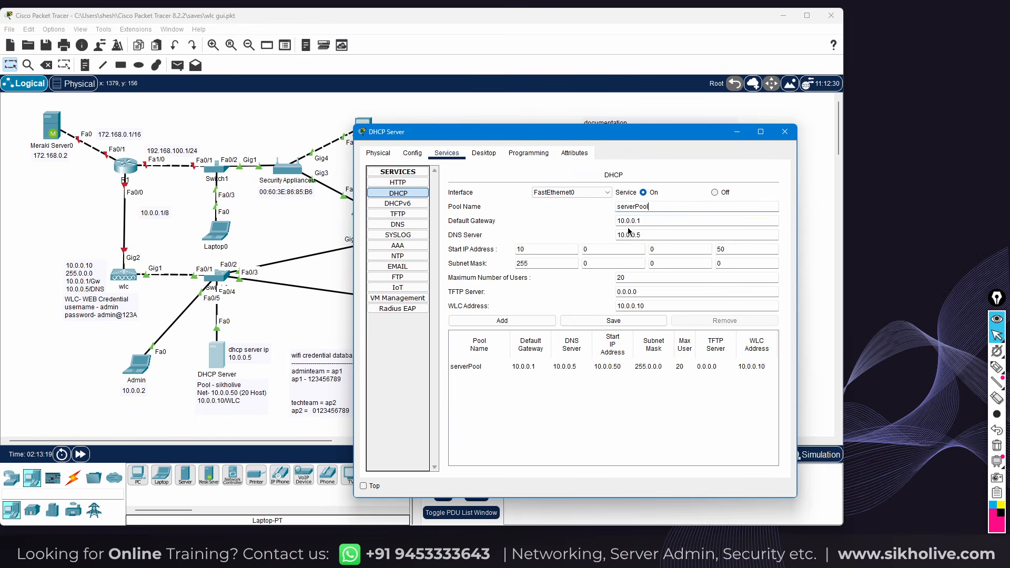
drag(660, 221, 615, 222)
drag(156, 213, 109, 194)
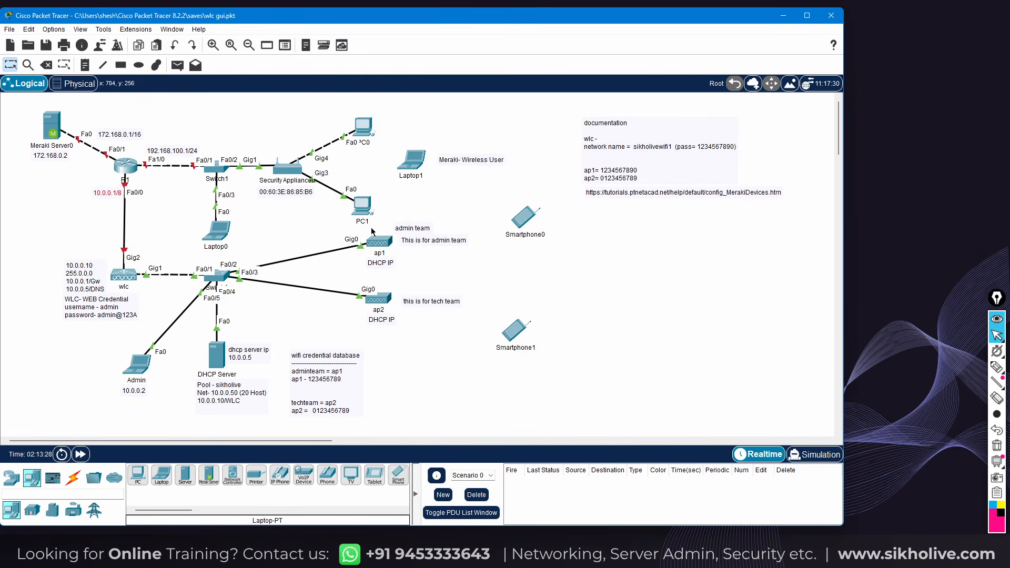
click(215, 352)
Review DNS 10.0.0.5, start 10.0.0.50, 20 users and WLC 10.0.0.10, then close the server
drag(652, 234, 618, 234)
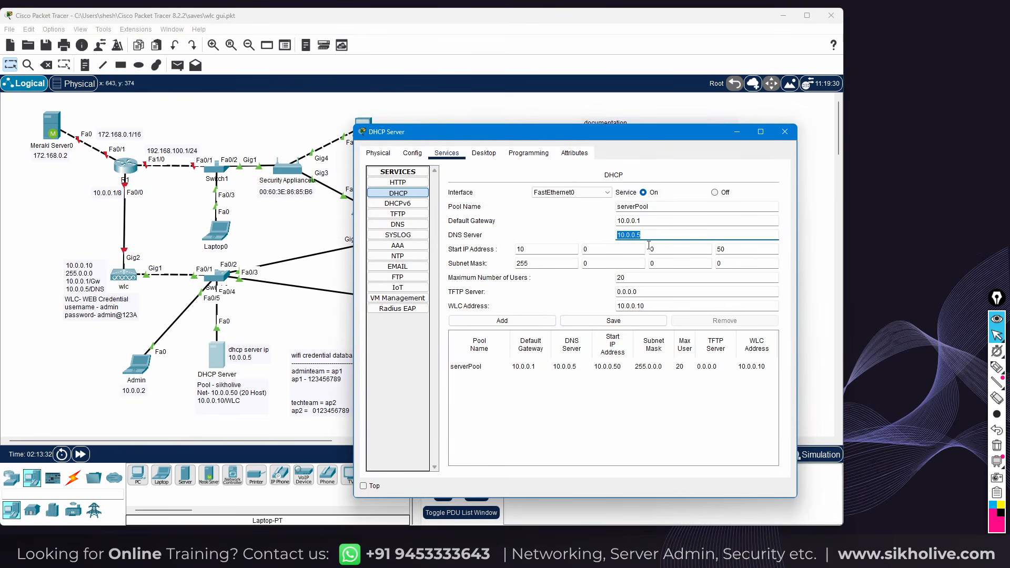
drag(574, 249, 506, 247)
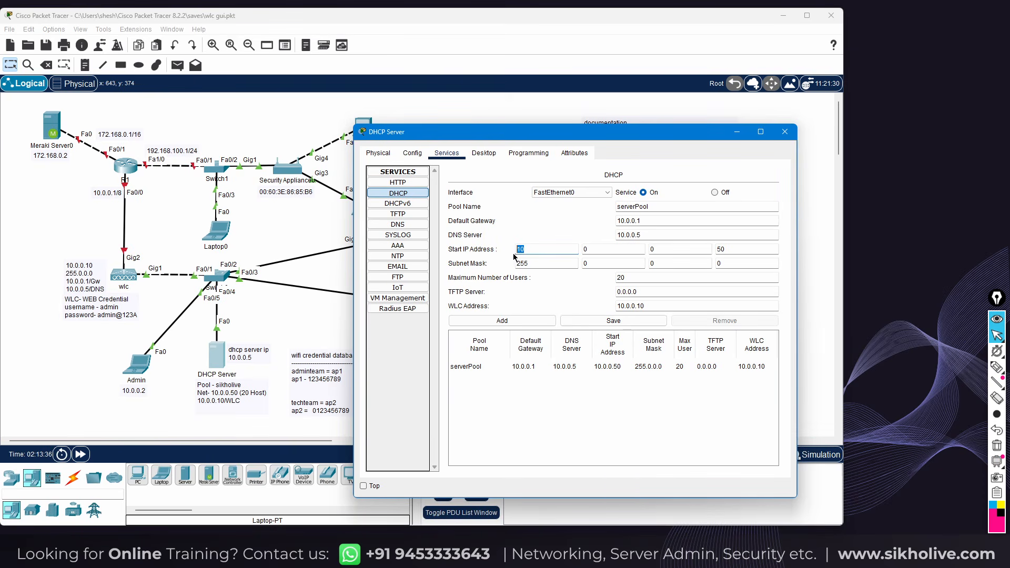
click(603, 250)
click(719, 249)
double_click(620, 277)
key(Tab)
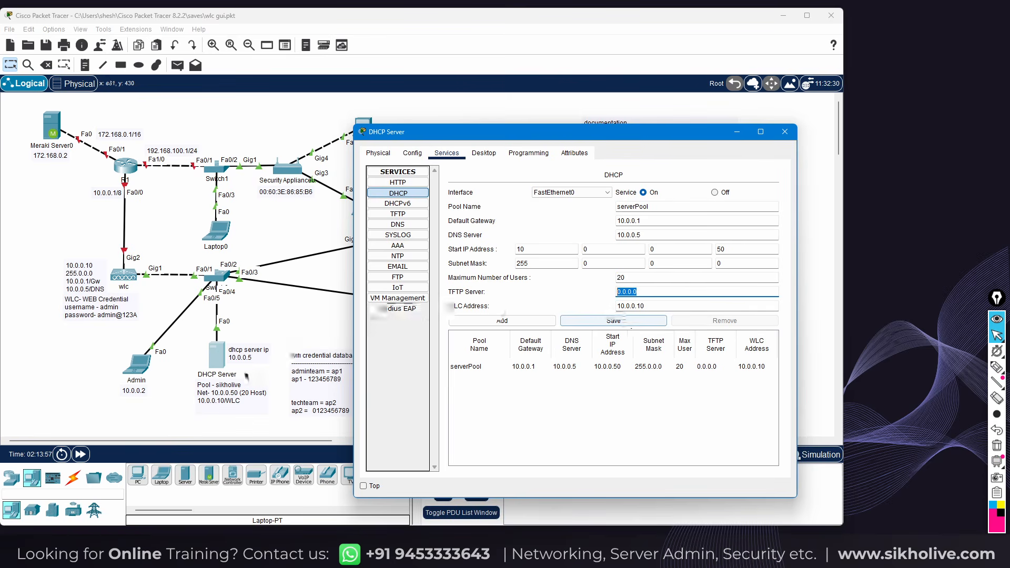
text(1)
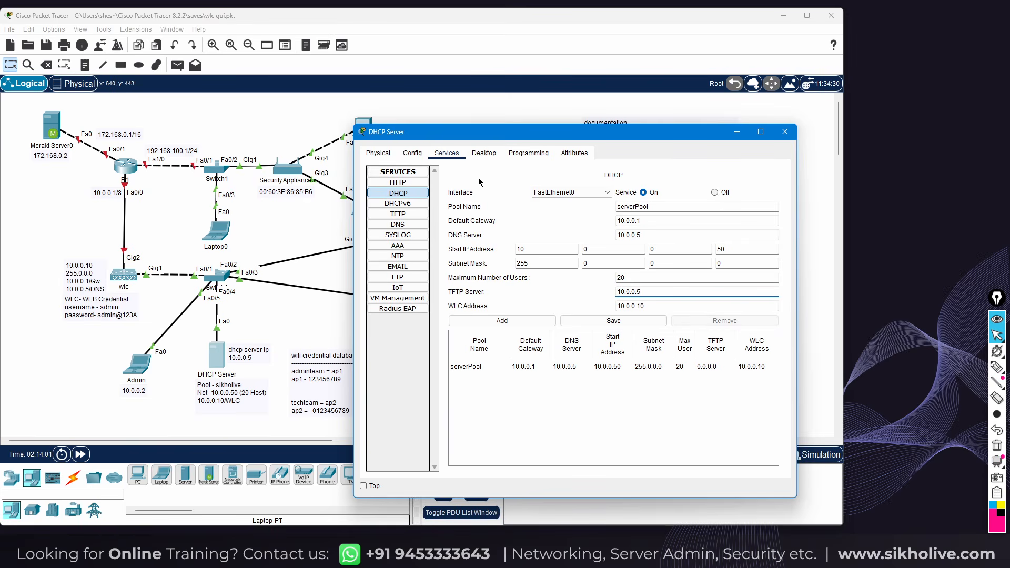
click(651, 306)
drag(650, 306, 618, 306)
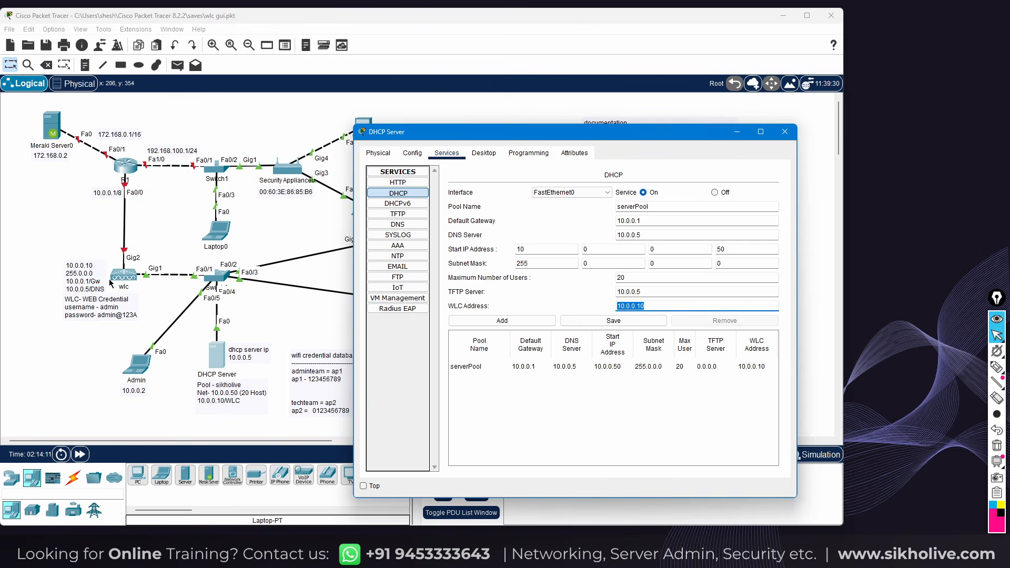
click(557, 367)
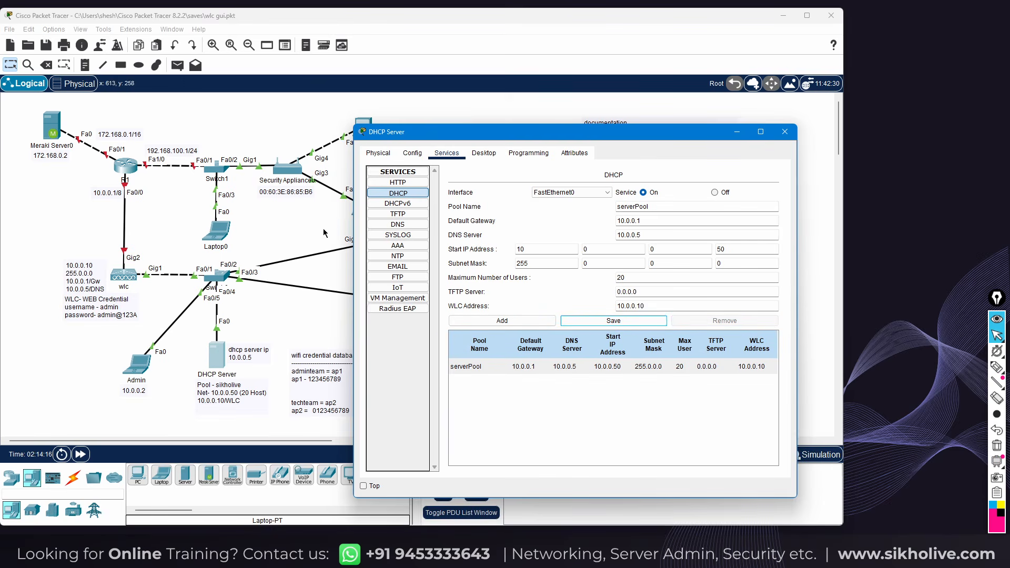
click(783, 132)
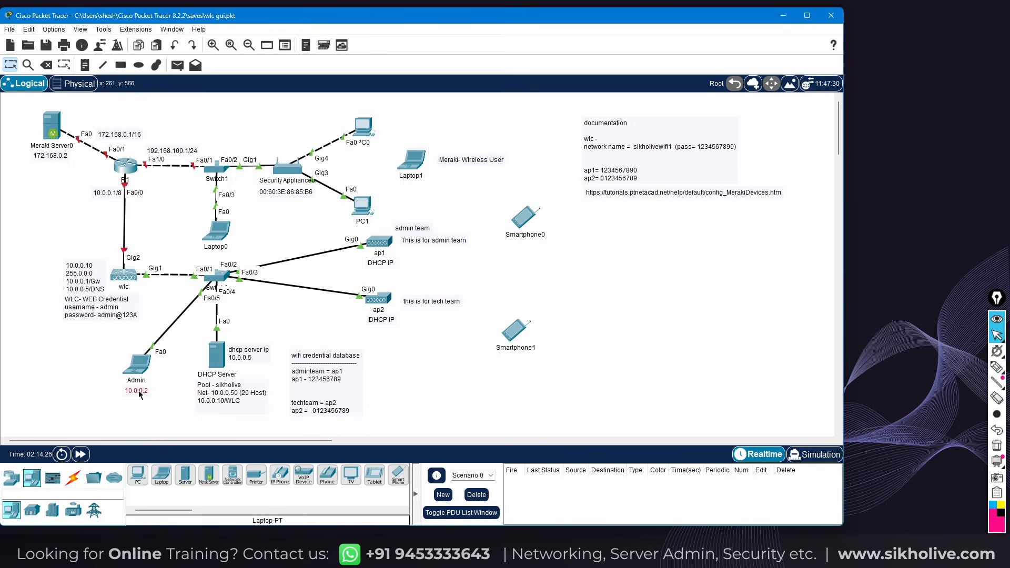
Inspect the Admin laptop's static IP 10.0.0.2 and mask 255.0.0.0 in IP Configuration
click(137, 367)
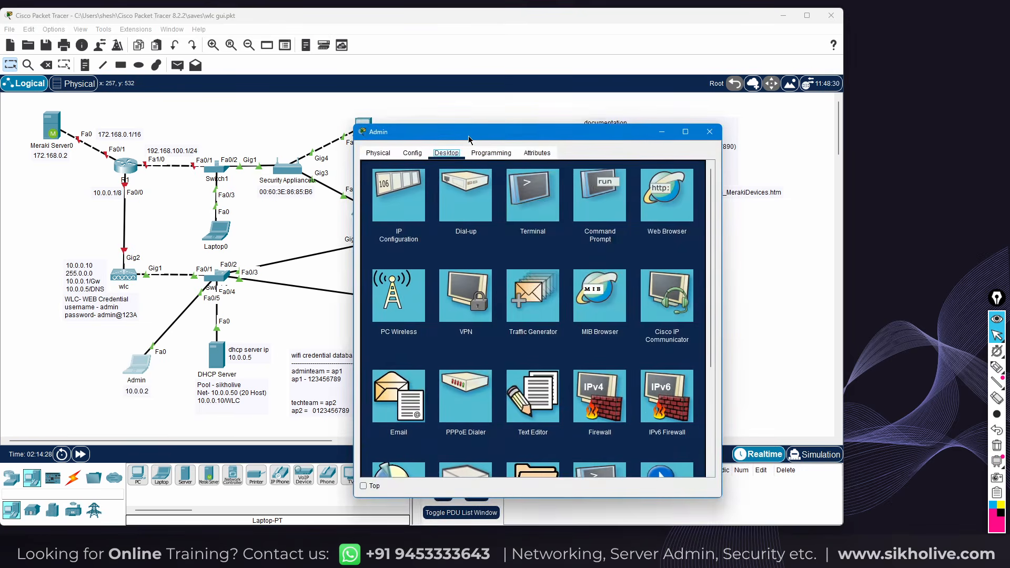
drag(468, 133, 605, 88)
click(536, 147)
drag(646, 179, 607, 177)
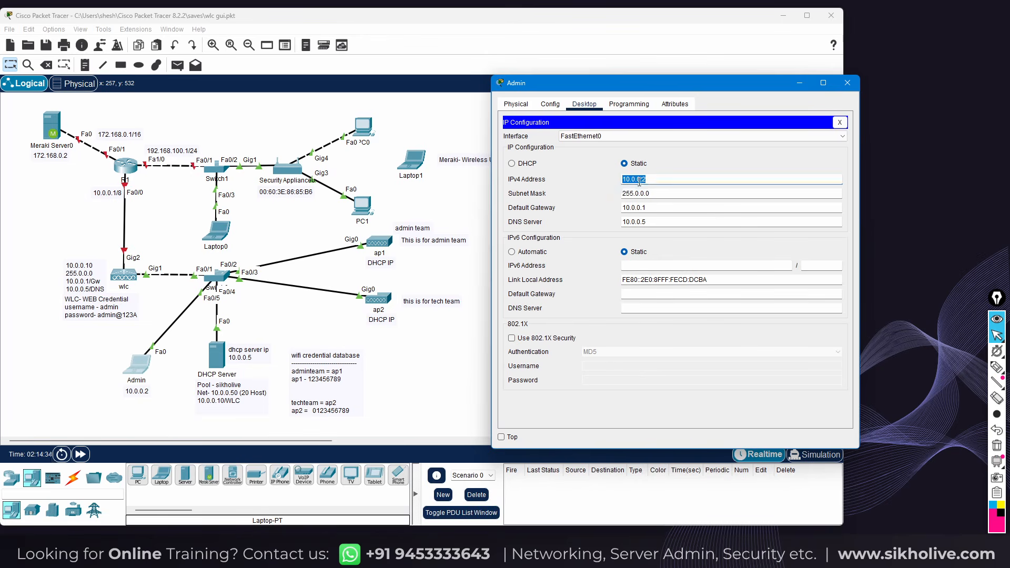
drag(638, 194, 618, 224)
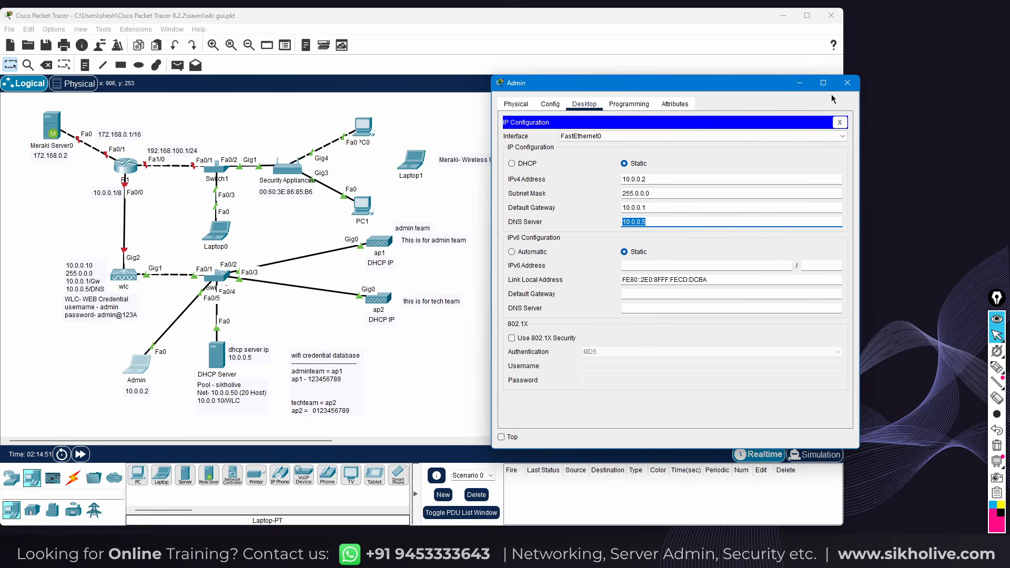
Close the Admin window and check the wlc's display name in its Config tab
click(848, 83)
click(131, 277)
click(135, 283)
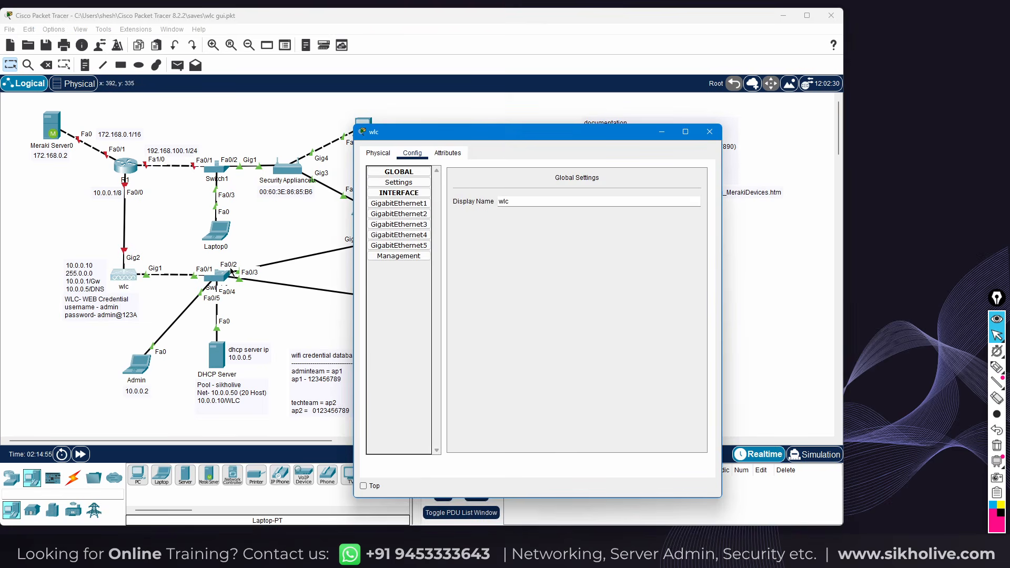
click(499, 200)
drag(505, 135, 569, 83)
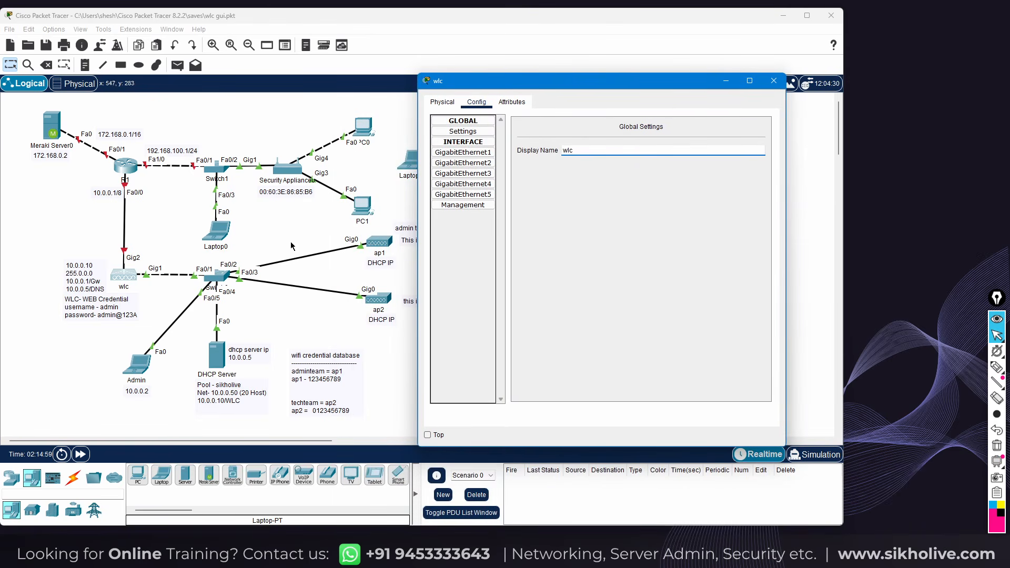
drag(577, 150, 561, 150)
In wlc Management, verify 10.0.0.10 and 255.0.0.0, and replace the DNS server with 10.0.0.5
click(470, 207)
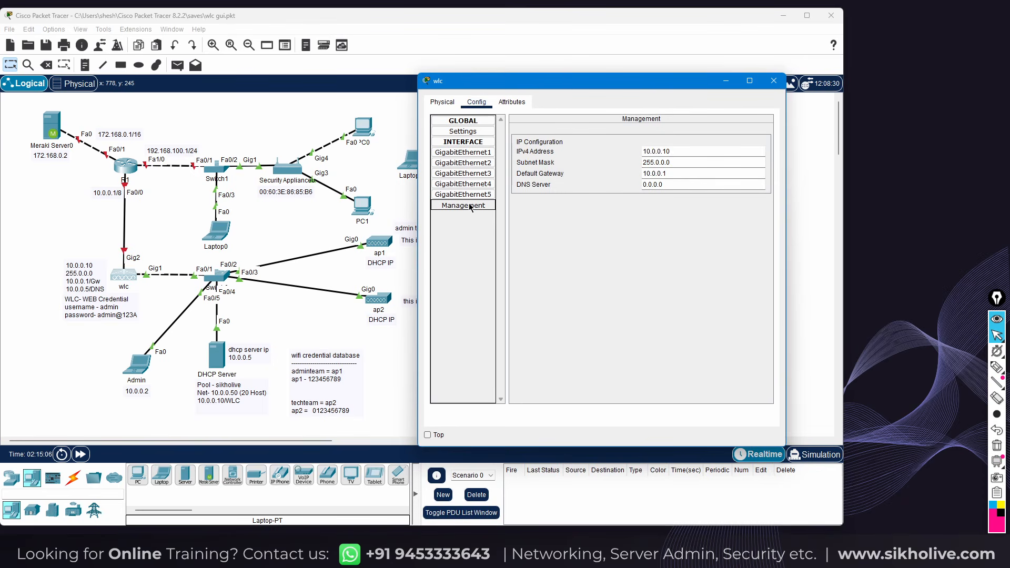
drag(685, 151, 639, 151)
click(676, 151)
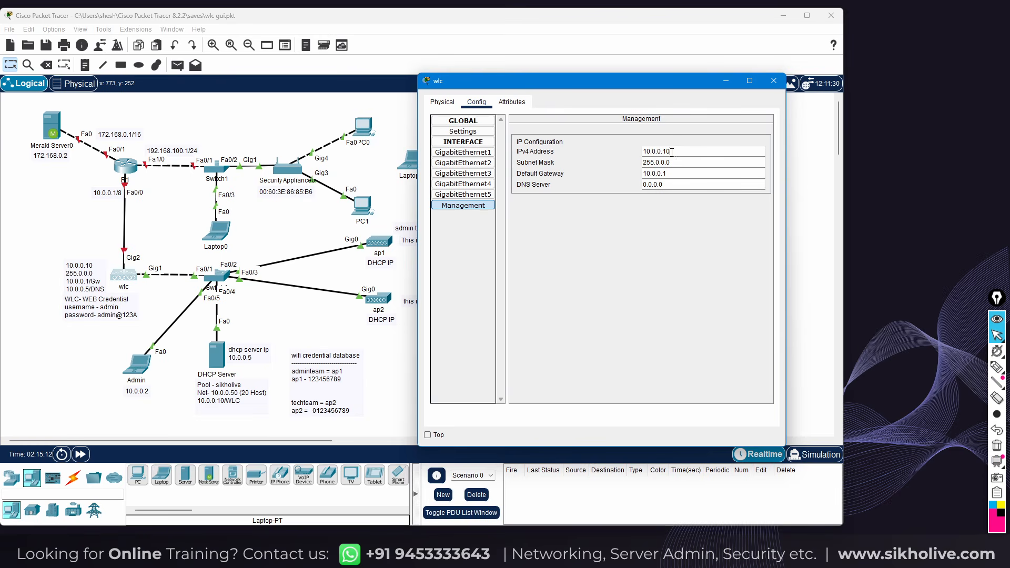
triple_click(672, 163)
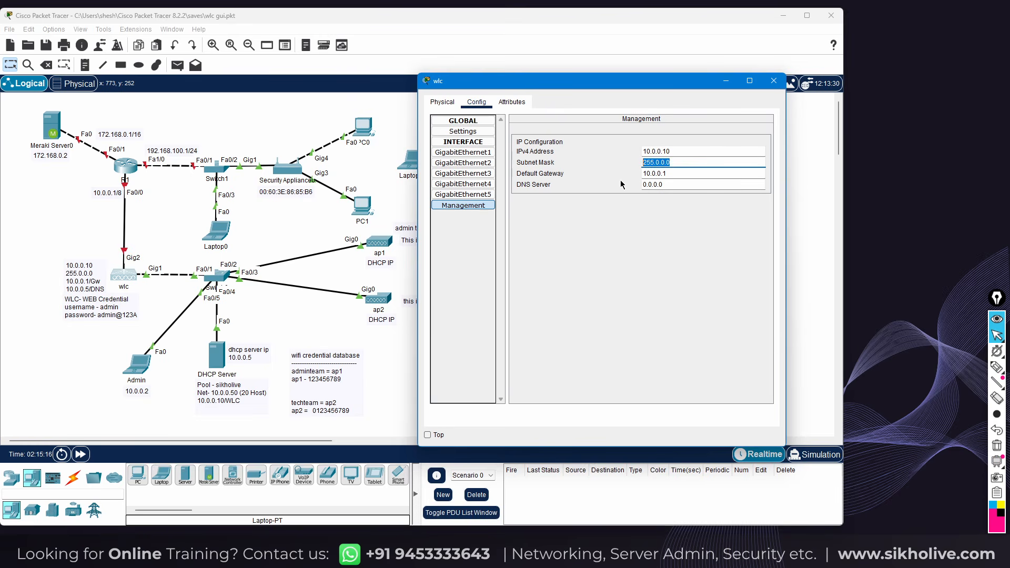
click(679, 183)
drag(679, 184, 649, 184)
text(10)
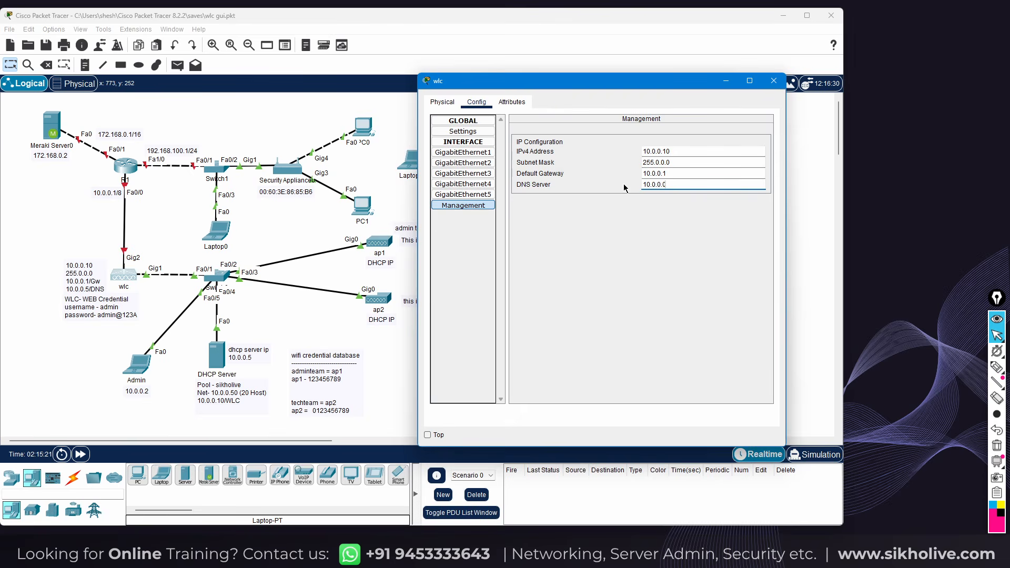
Close the wlc window and ink arrows, a check and an underline on wlc, its Gig2 link and credentials
click(772, 81)
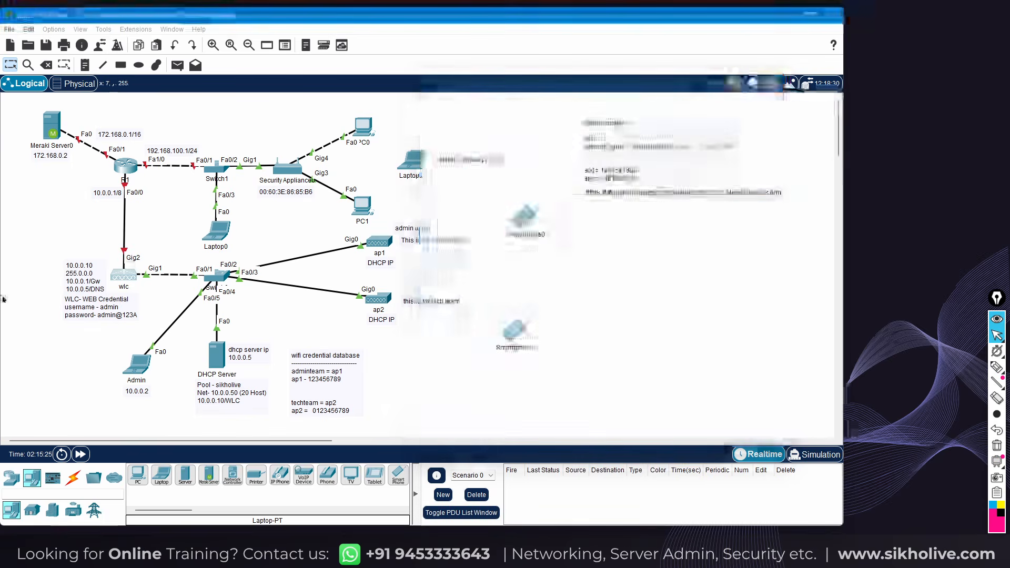
click(996, 367)
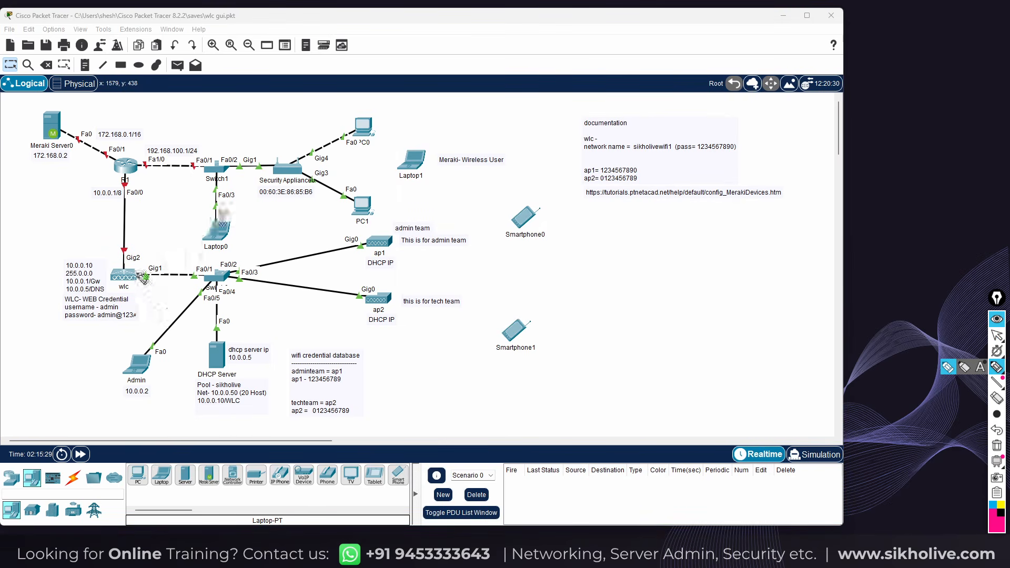
drag(122, 307, 147, 298)
drag(112, 264, 108, 251)
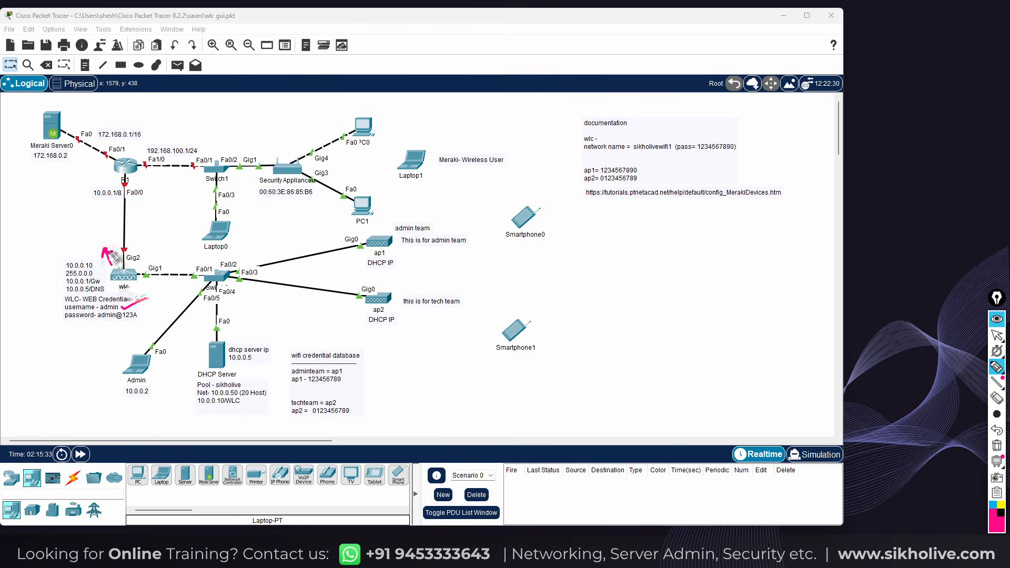
mouse_move(135, 270)
mouse_down()
mouse_move(157, 257)
mouse_move(170, 291)
mouse_move(189, 290)
mouse_up()
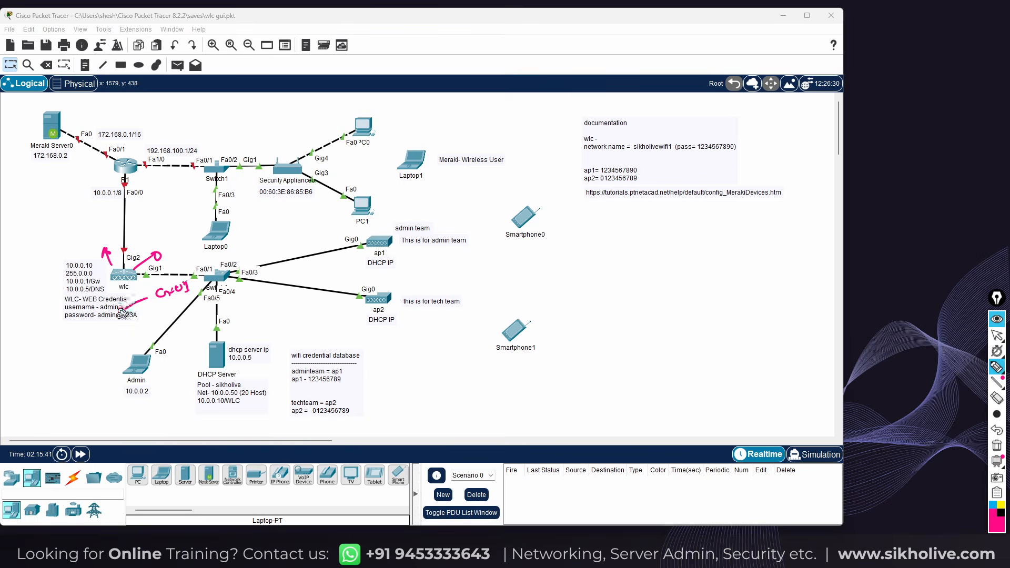
mouse_move(118, 324)
mouse_down()
mouse_move(160, 309)
mouse_move(149, 318)
mouse_up()
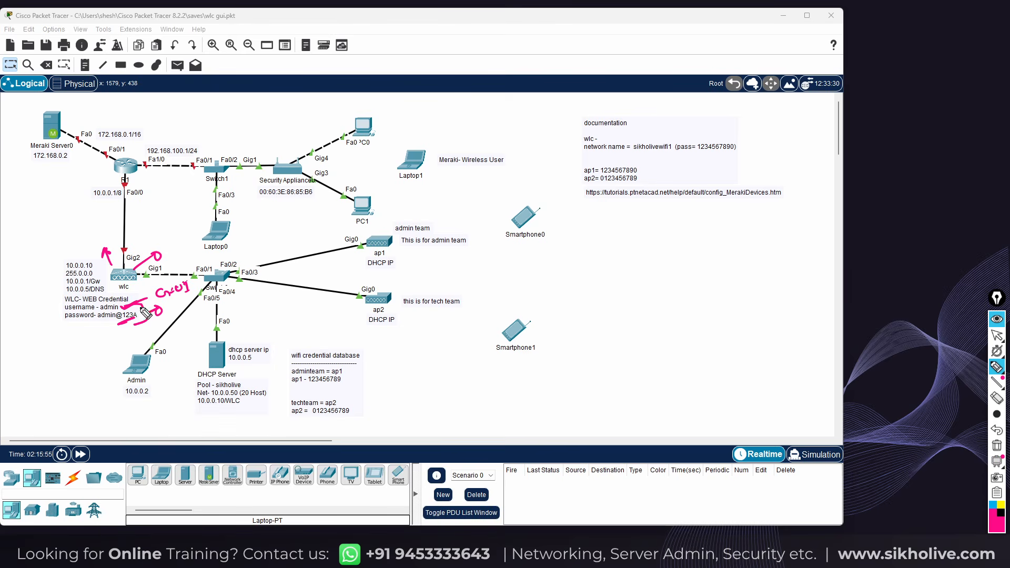
mouse_move(116, 267)
mouse_down()
mouse_move(112, 253)
mouse_move(119, 260)
mouse_up()
drag(106, 277, 105, 291)
key(ctrl+shift+2)
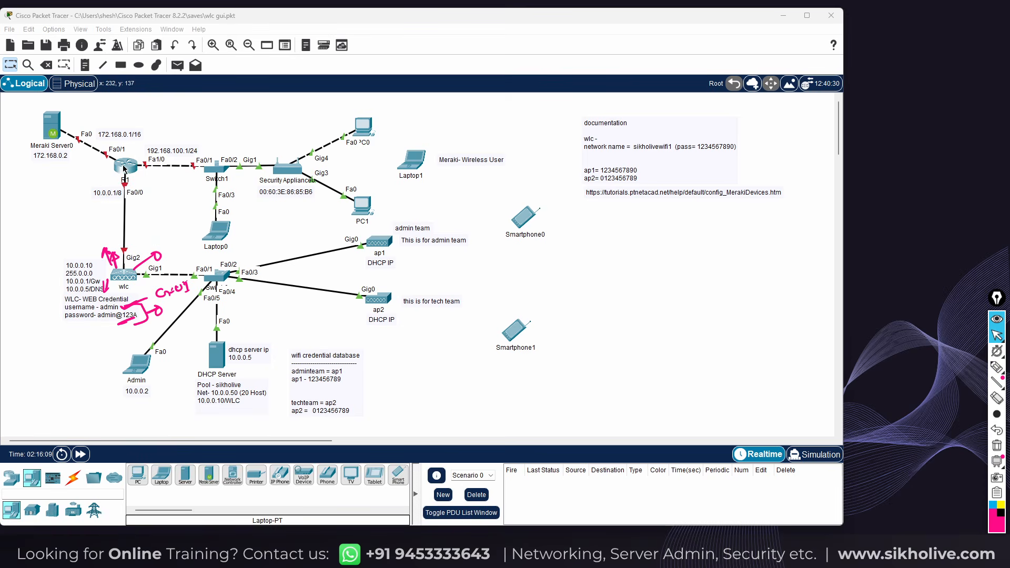
Rename the router's hostname from Router to R1 in its Config settings
click(125, 167)
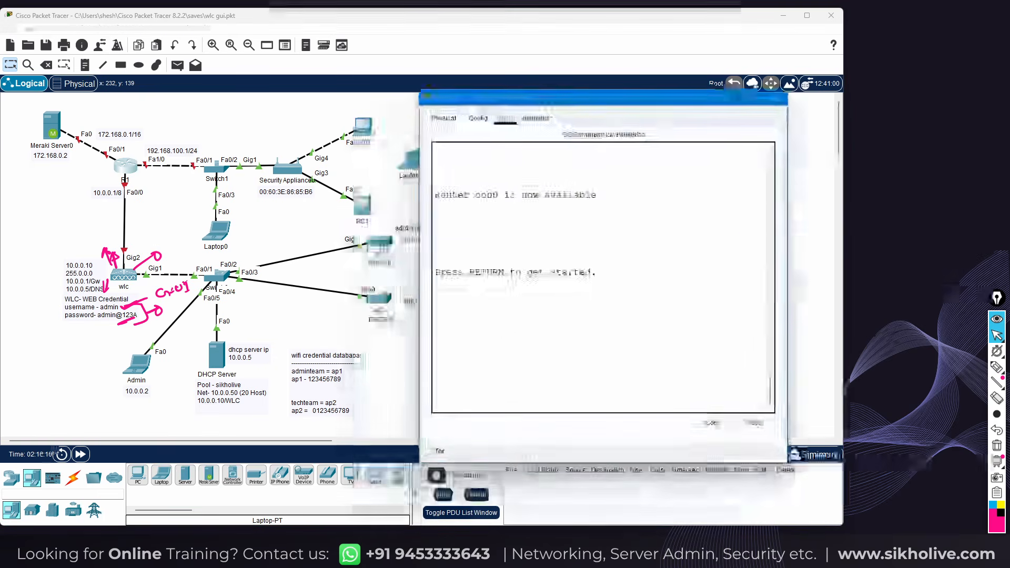
click(477, 120)
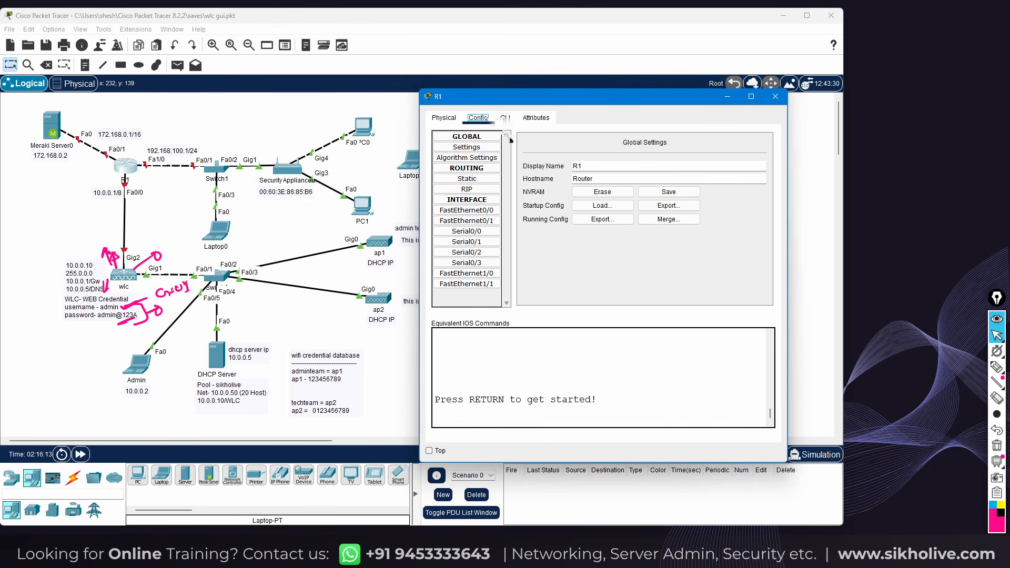
drag(584, 167, 564, 180)
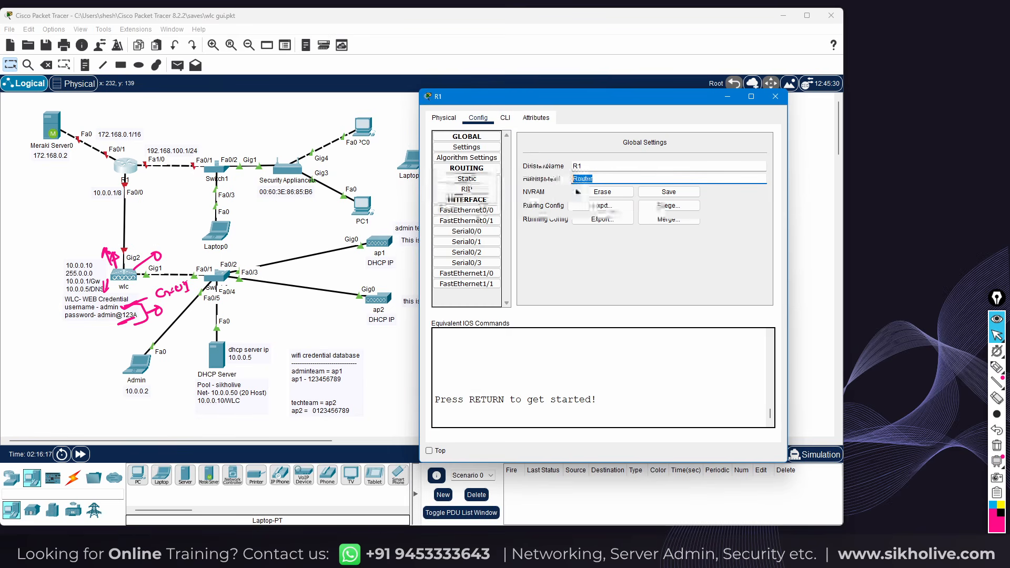
text(R)
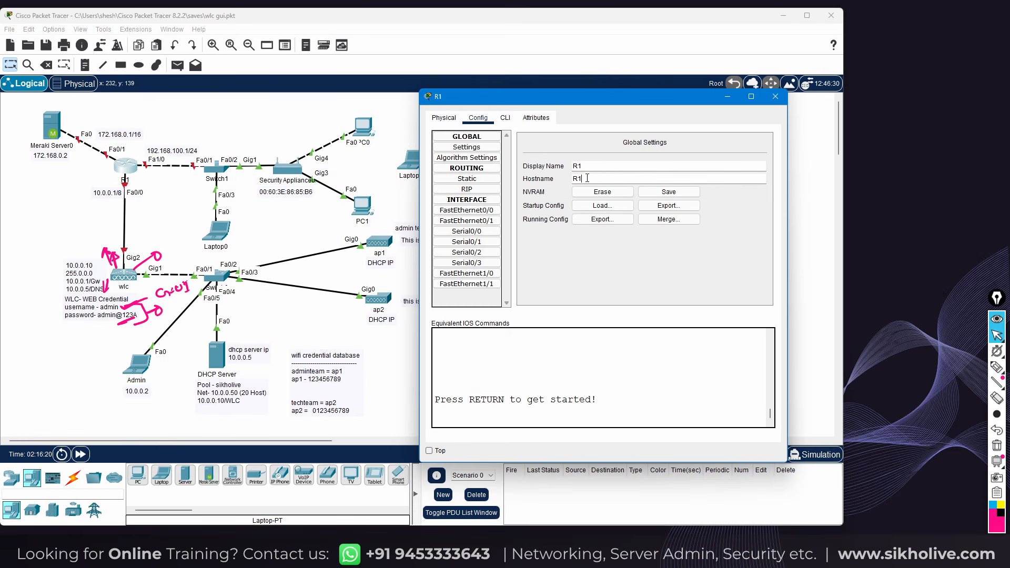
text(1)
key(Return)
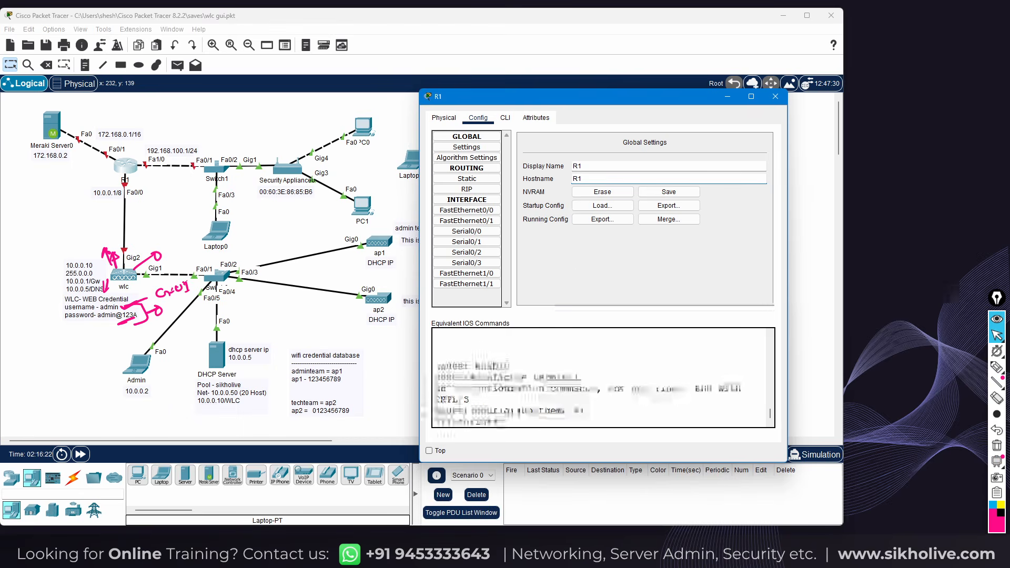
drag(469, 411, 587, 409)
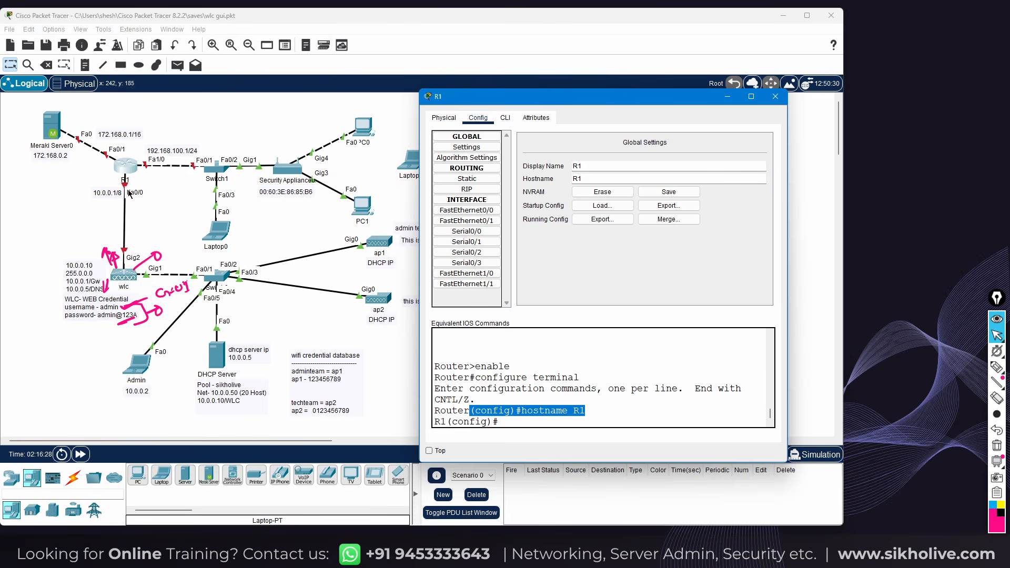
Turn on FastEthernet0/0 with IP 10.0.0.1 and mask 255.0.0.0, then check the CLI
click(468, 210)
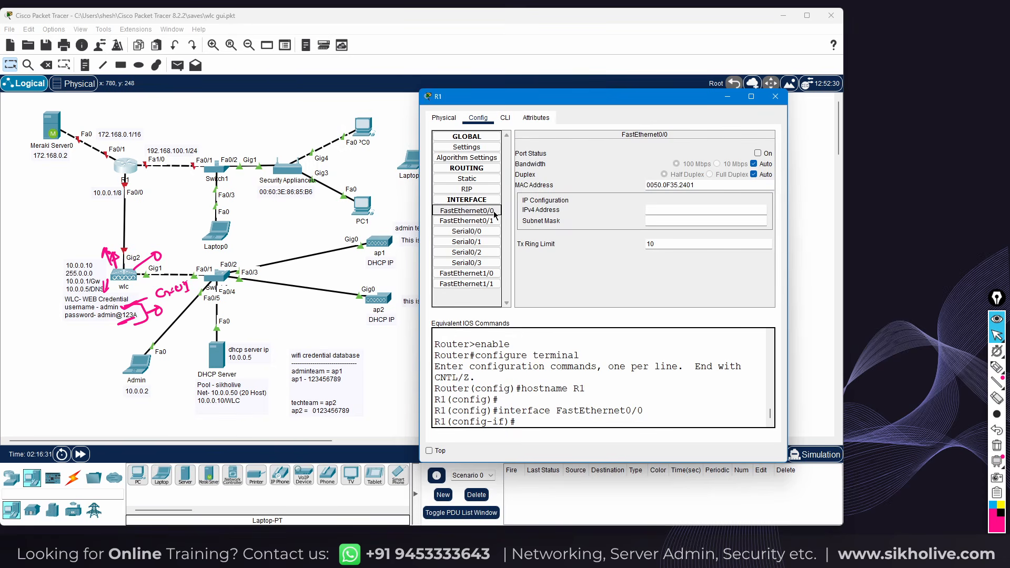
click(757, 153)
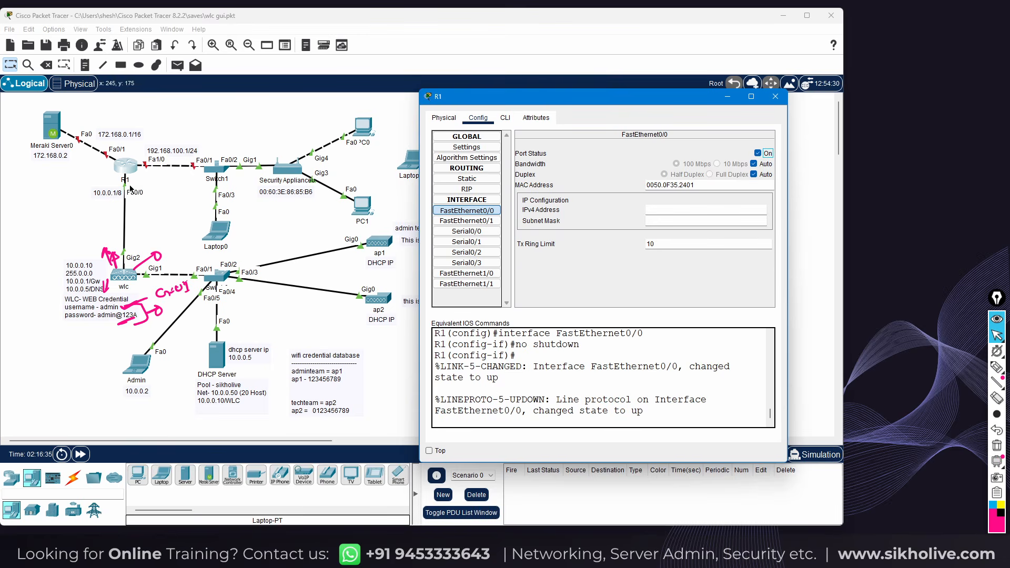
click(653, 208)
text(10.0.0.1)
click(670, 220)
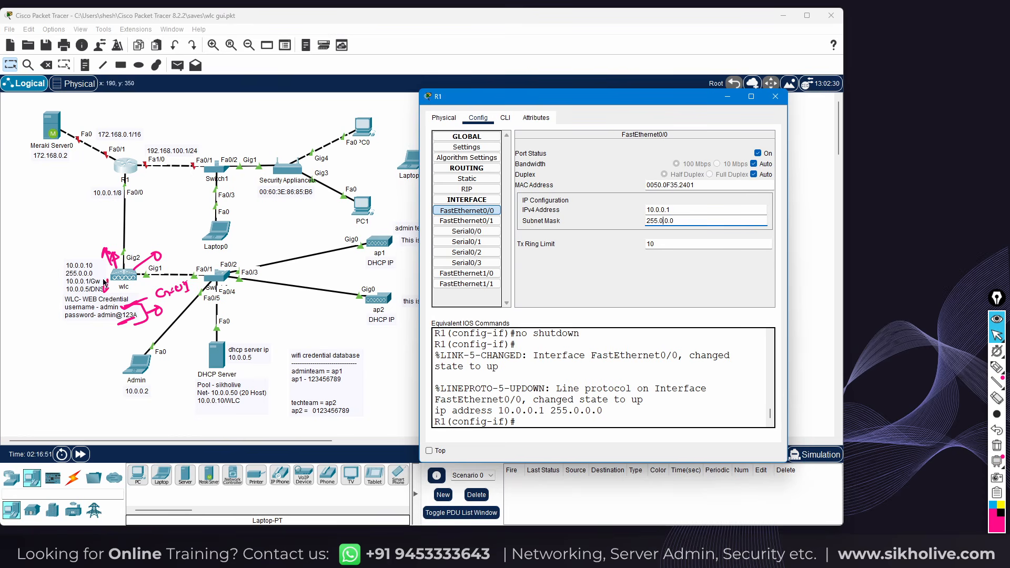
click(505, 118)
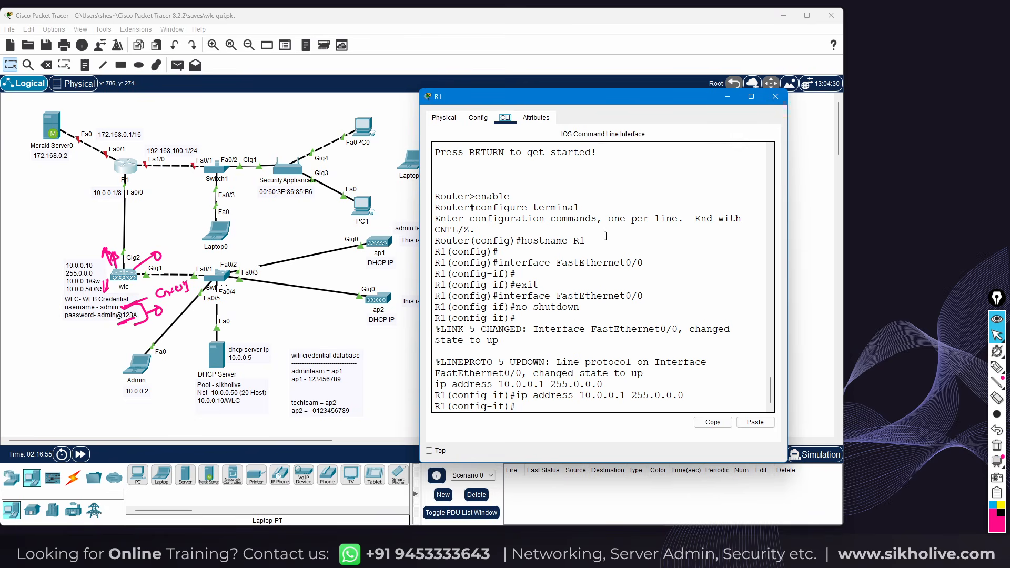
click(775, 97)
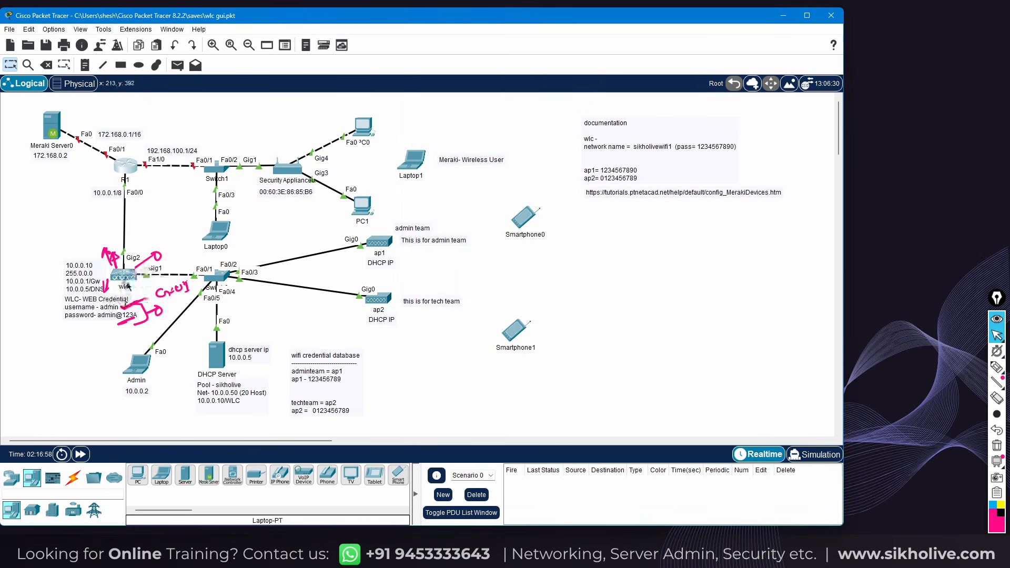
Ping the gateway 10.0.0.1 from the Admin laptop's command prompt
click(142, 369)
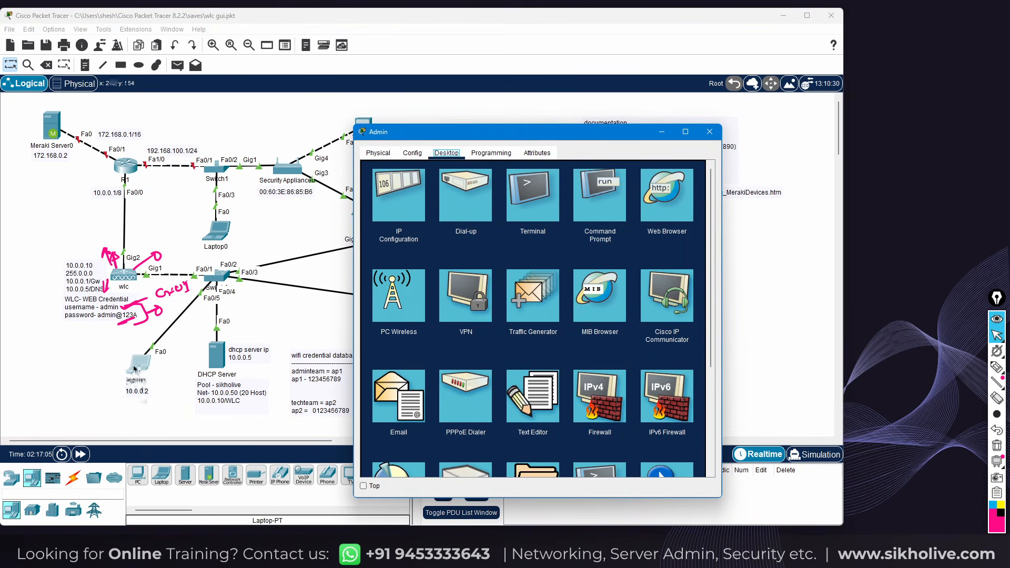
drag(426, 133, 515, 53)
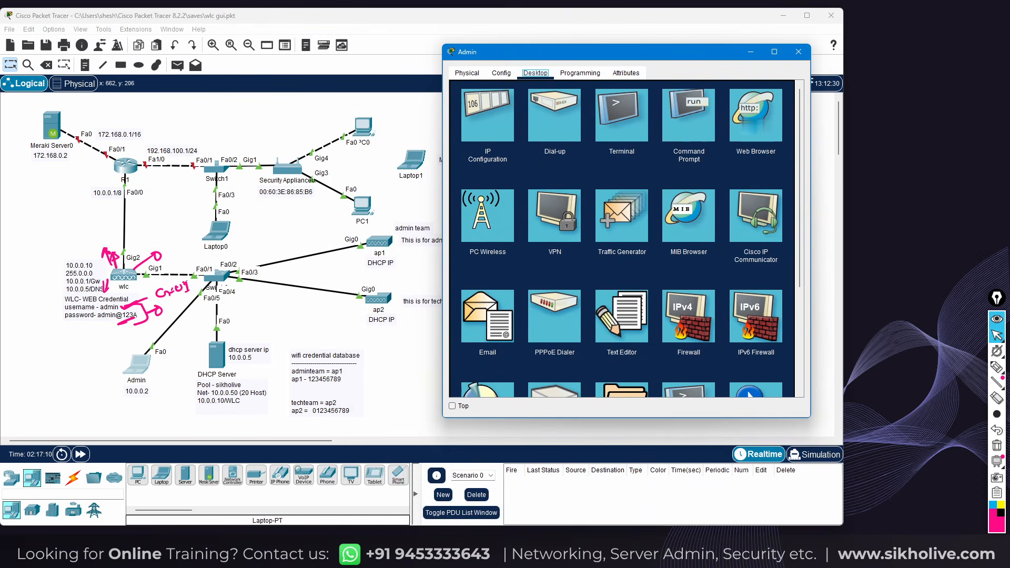
click(688, 115)
scroll(600, 283, down, 5)
text(ping 10.0.0.1)
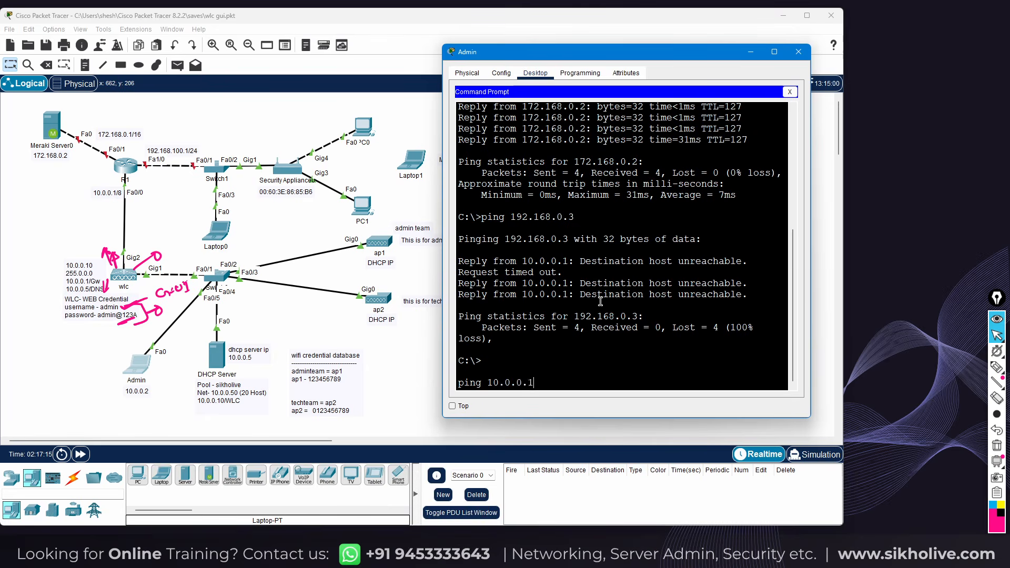
key(Return)
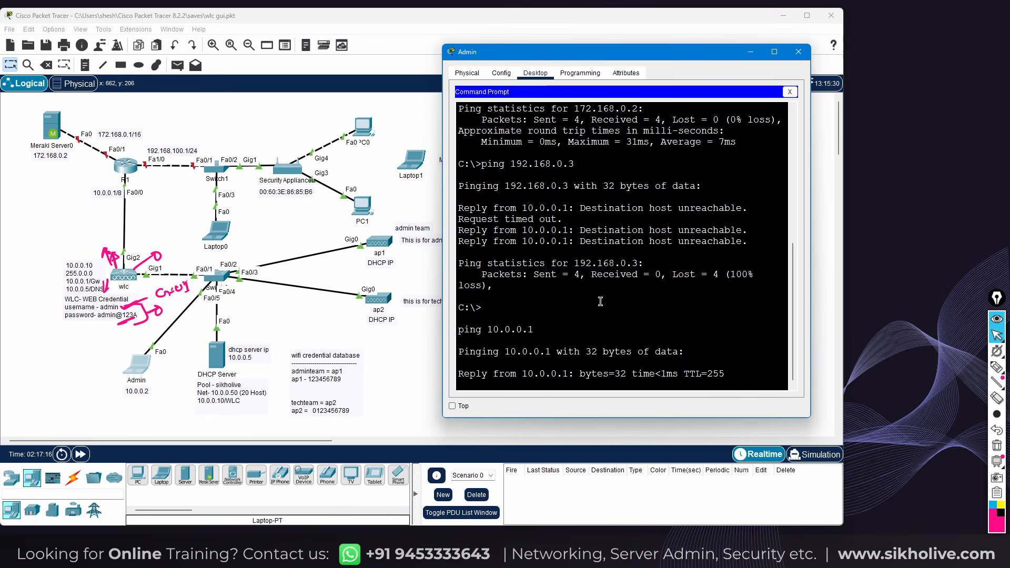
key(ctrl+c)
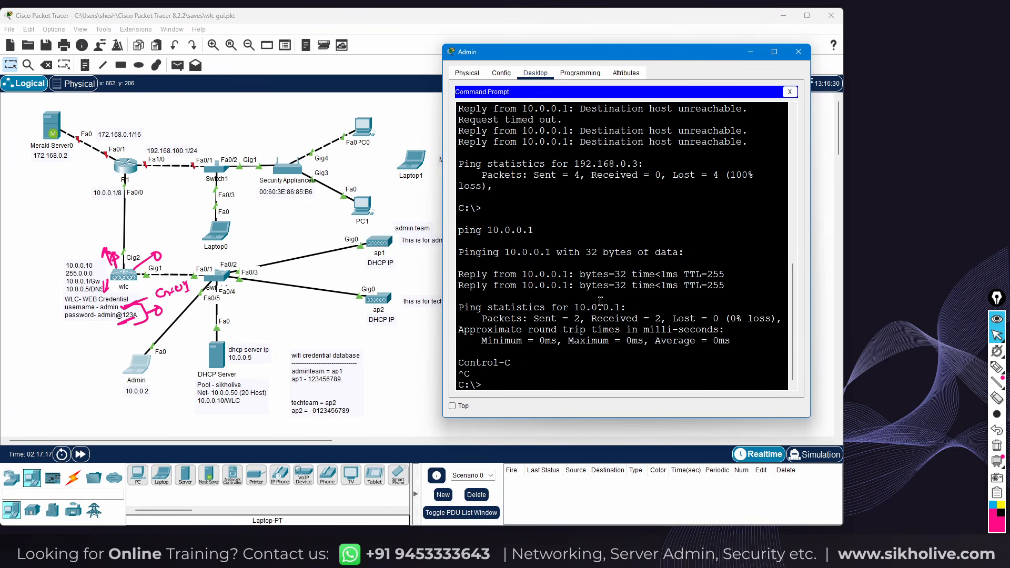
key(Return)
Ping the controller at 10.0.0.10 and close the command prompt
text(ping)
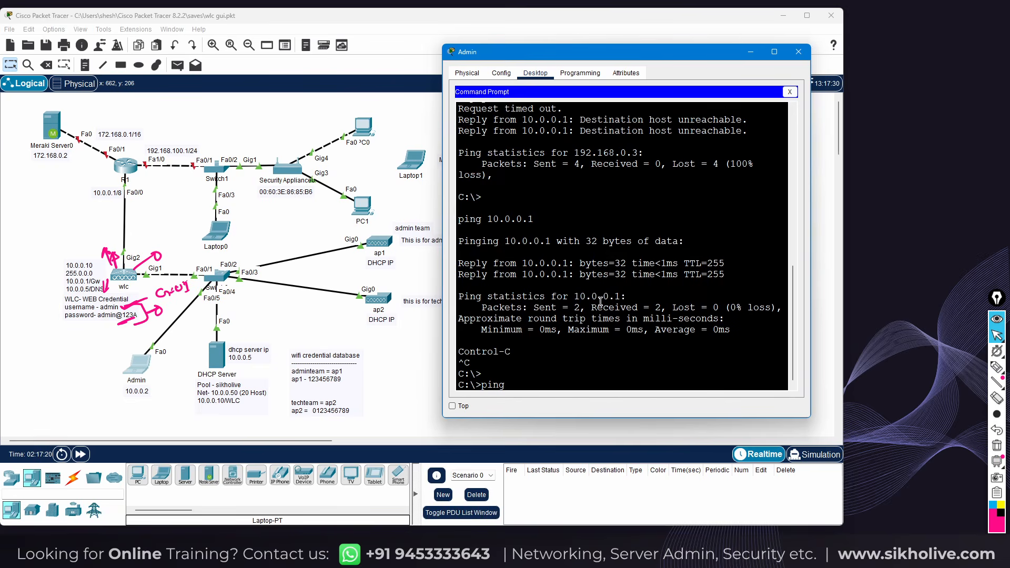
text( 10.0.0.10)
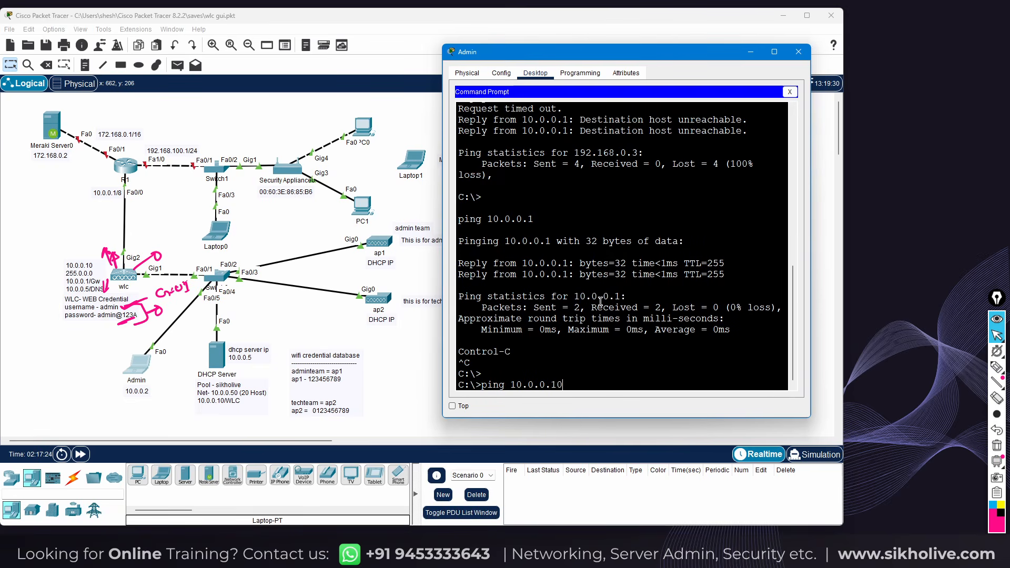
key(Return)
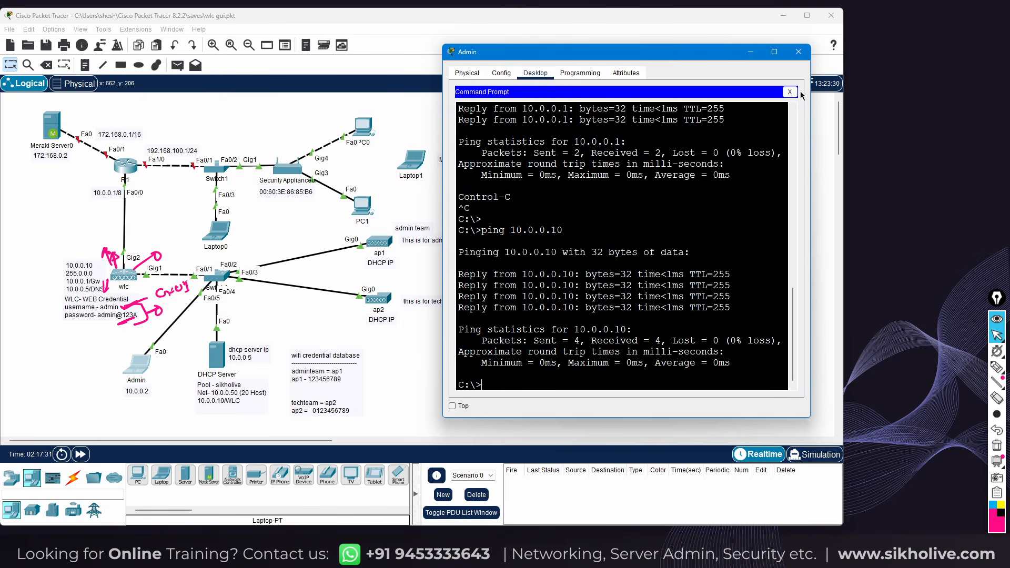
click(790, 92)
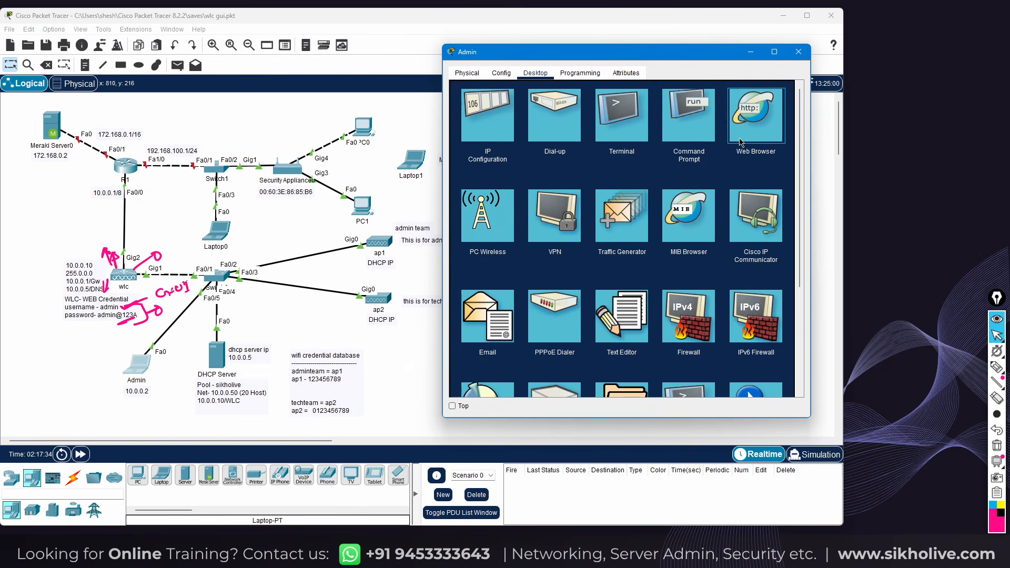
click(739, 138)
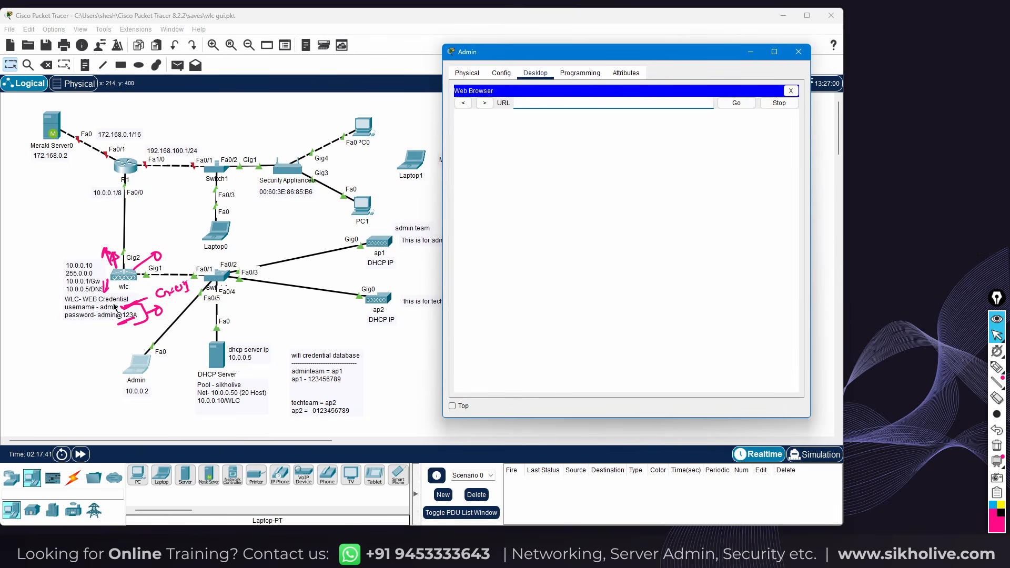
text(http://10.0.0.10)
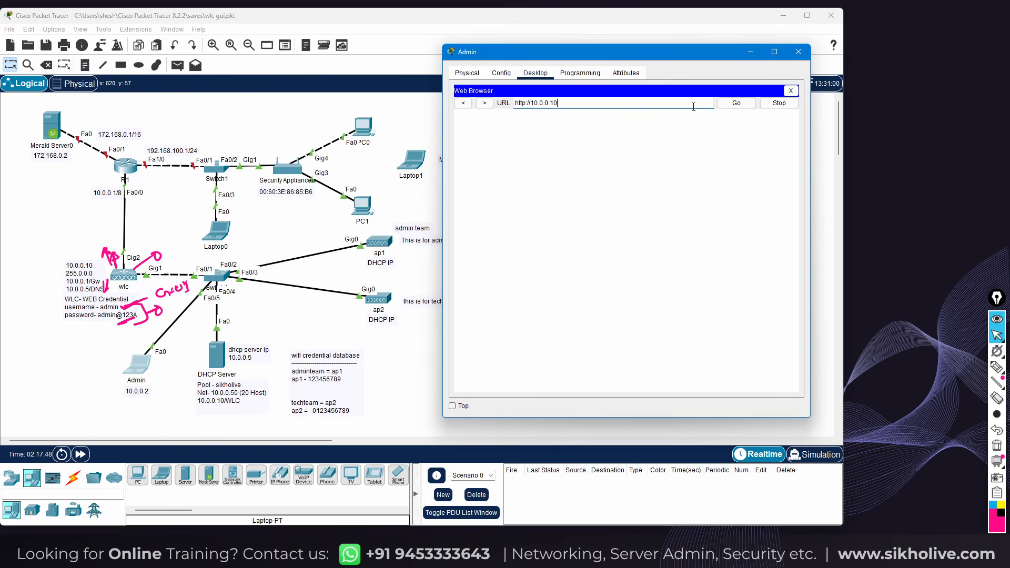
click(736, 103)
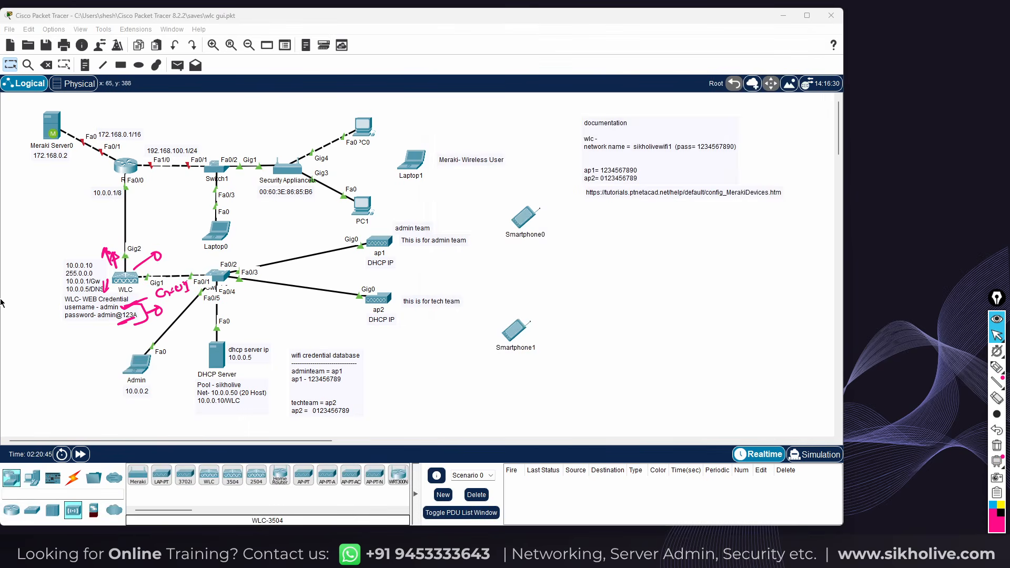
click(142, 368)
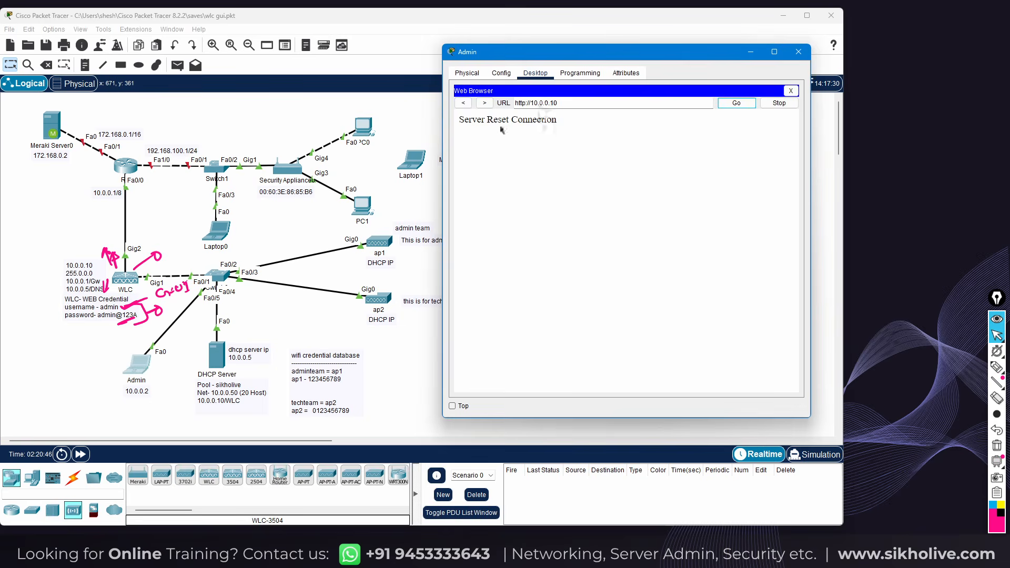
click(684, 103)
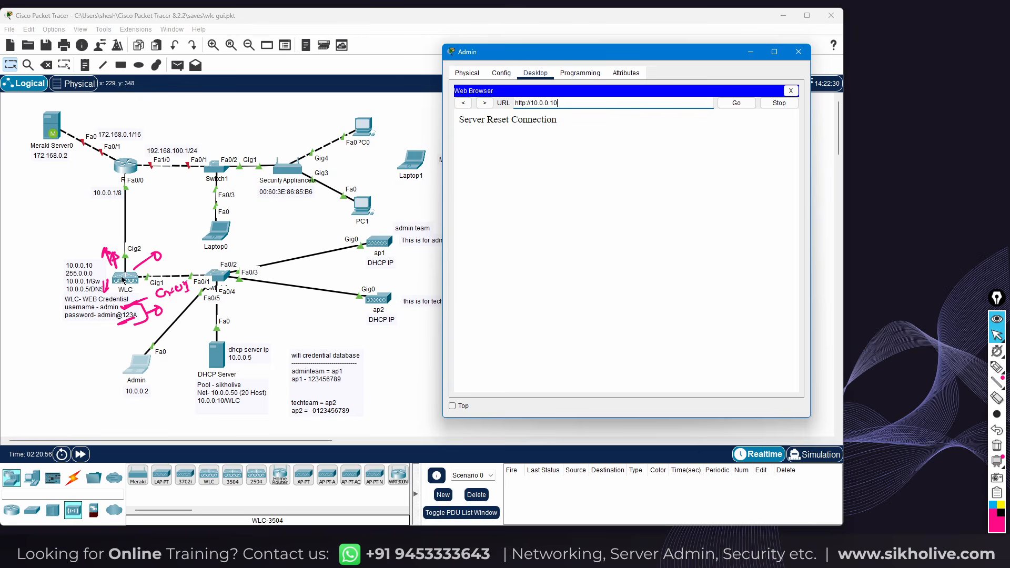
key(Return)
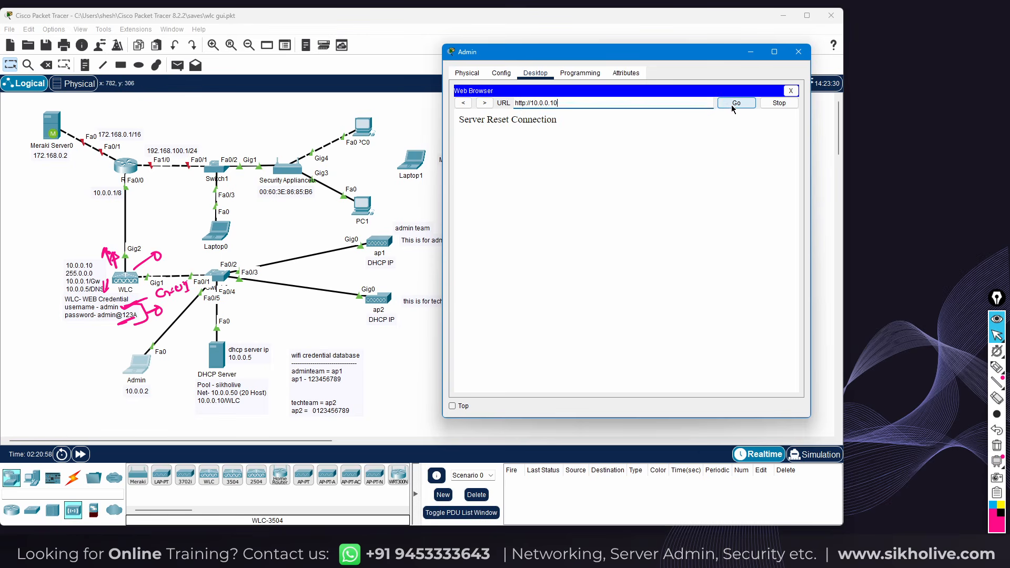
click(567, 104)
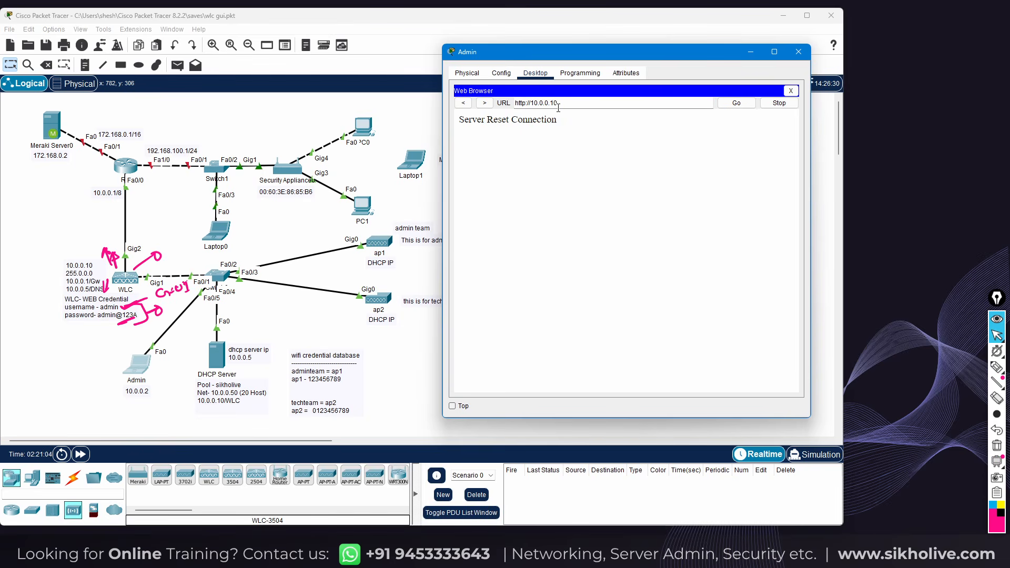
click(526, 102)
key(Return)
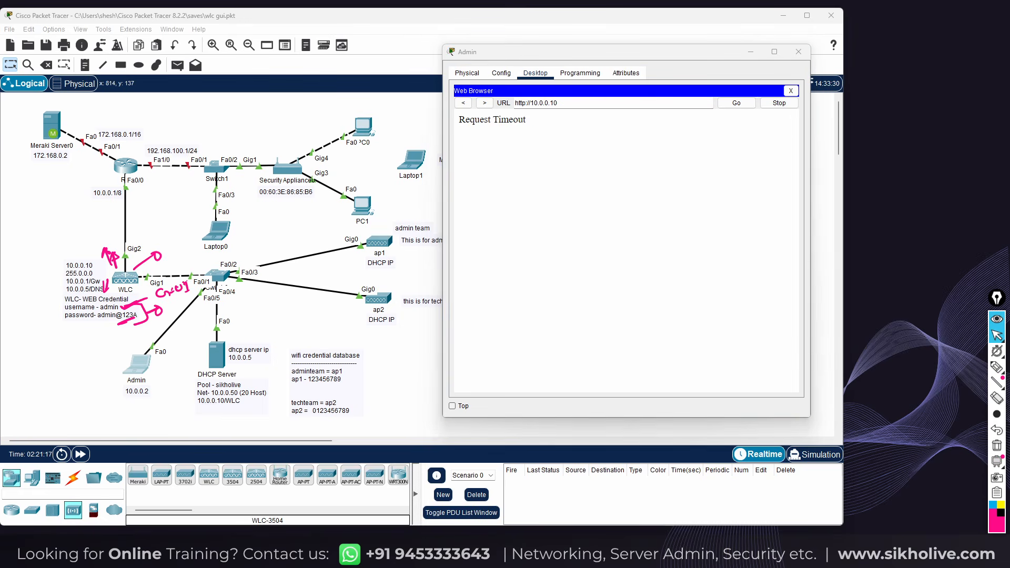
click(534, 133)
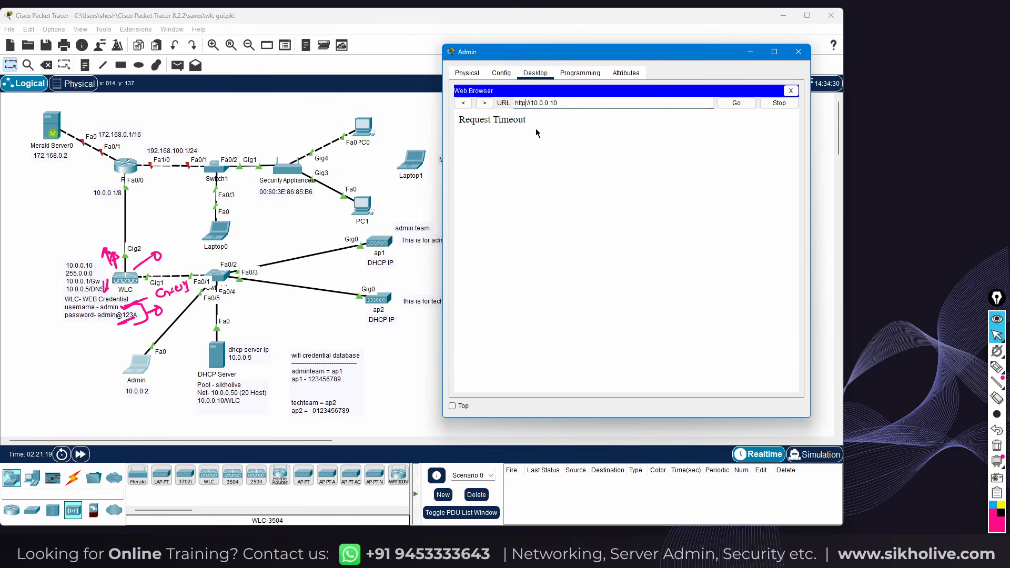
text(/)
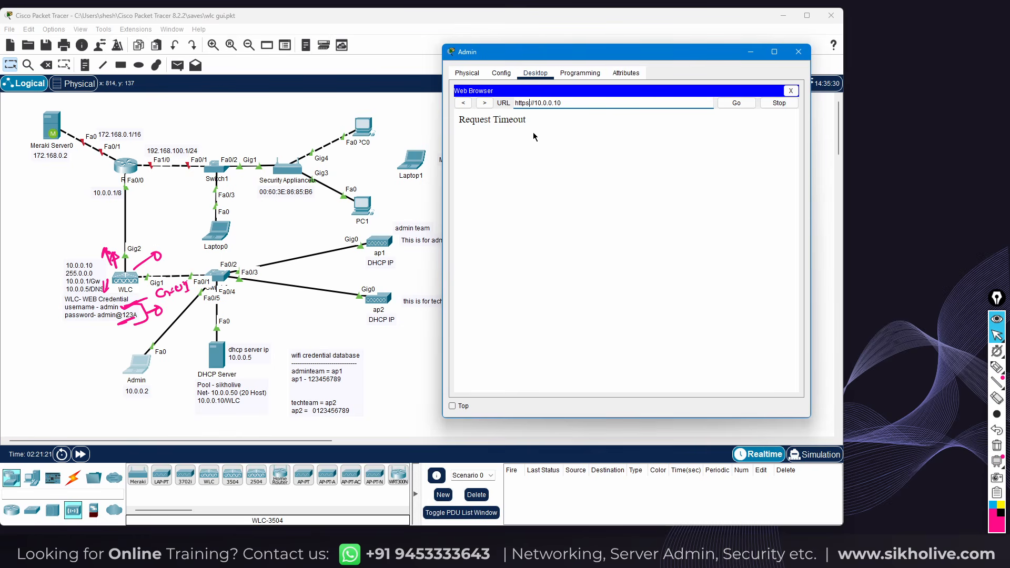
click(736, 107)
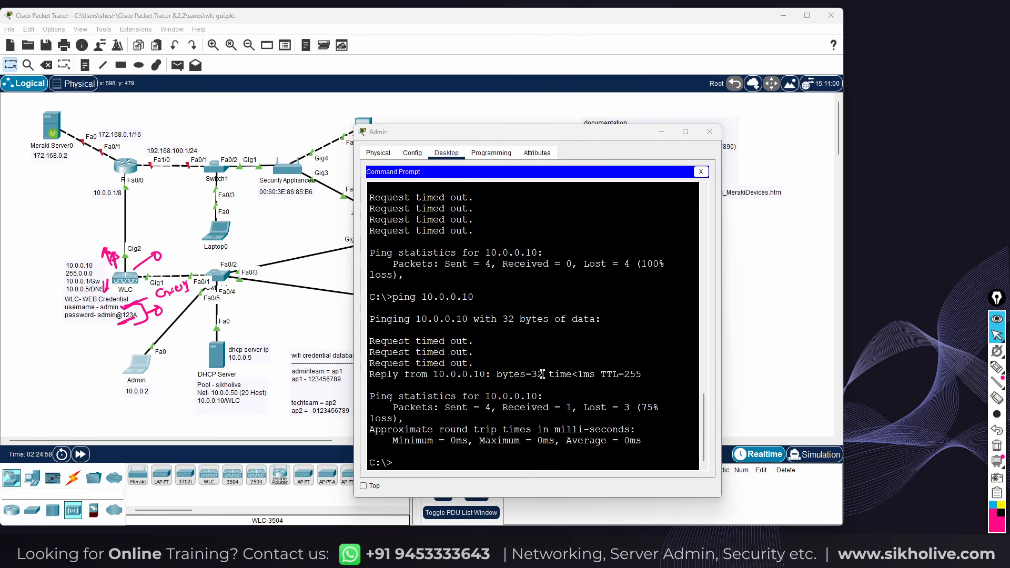
Rerun ping 10.0.0.10 from the Admin laptop's command prompt to get 0% loss
click(432, 391)
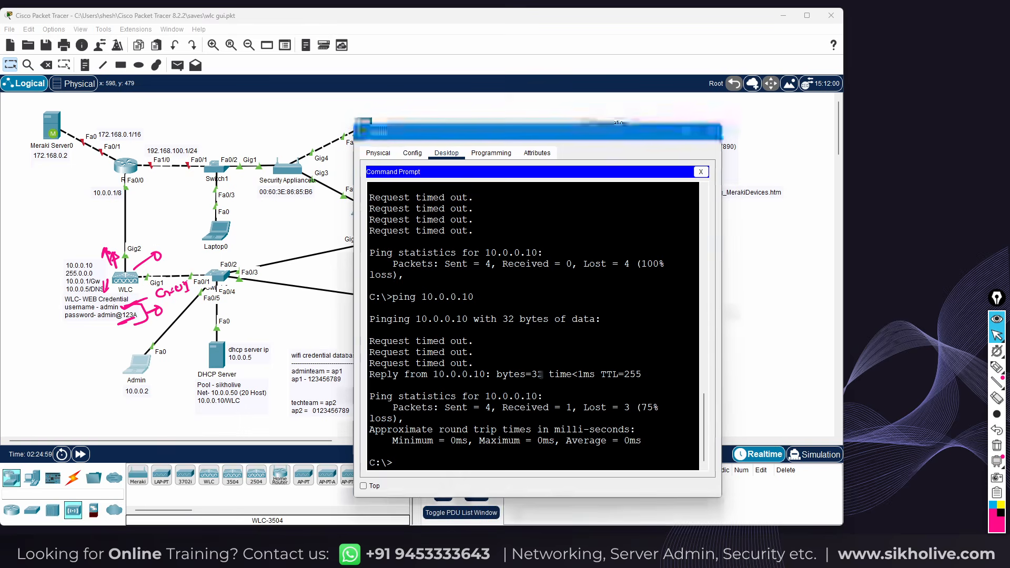
key(Up)
key(Return)
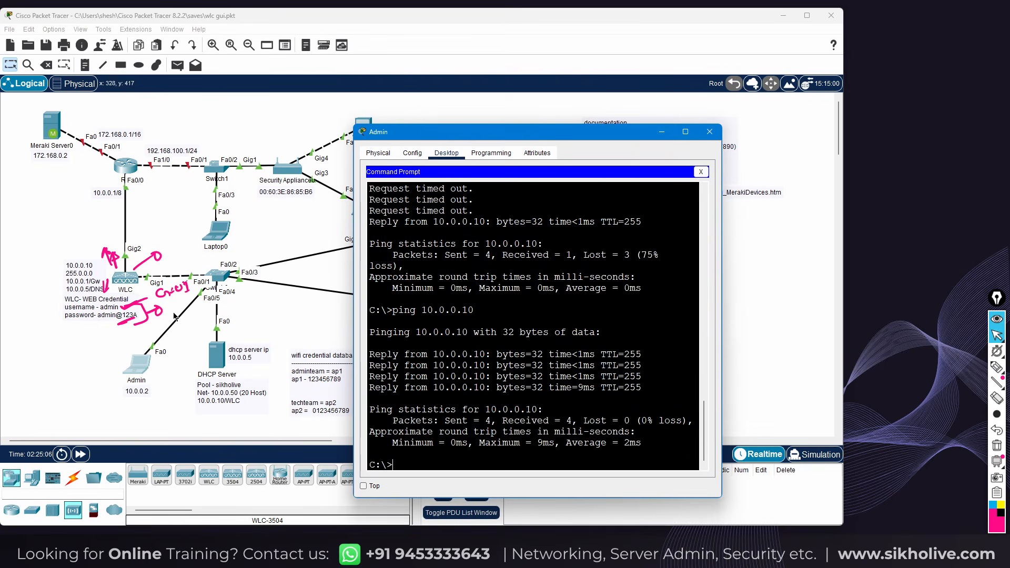
click(662, 132)
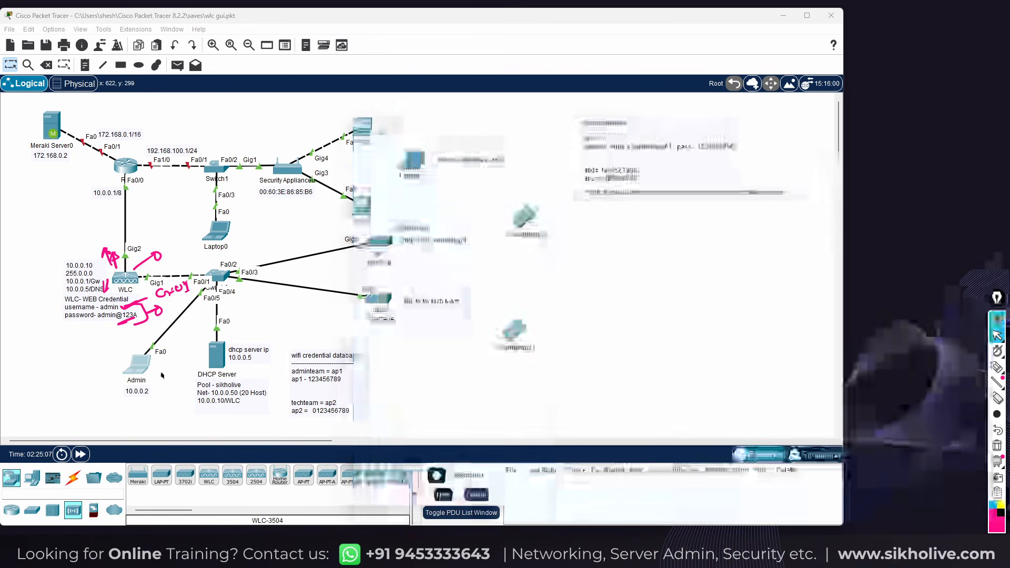
click(133, 374)
click(697, 173)
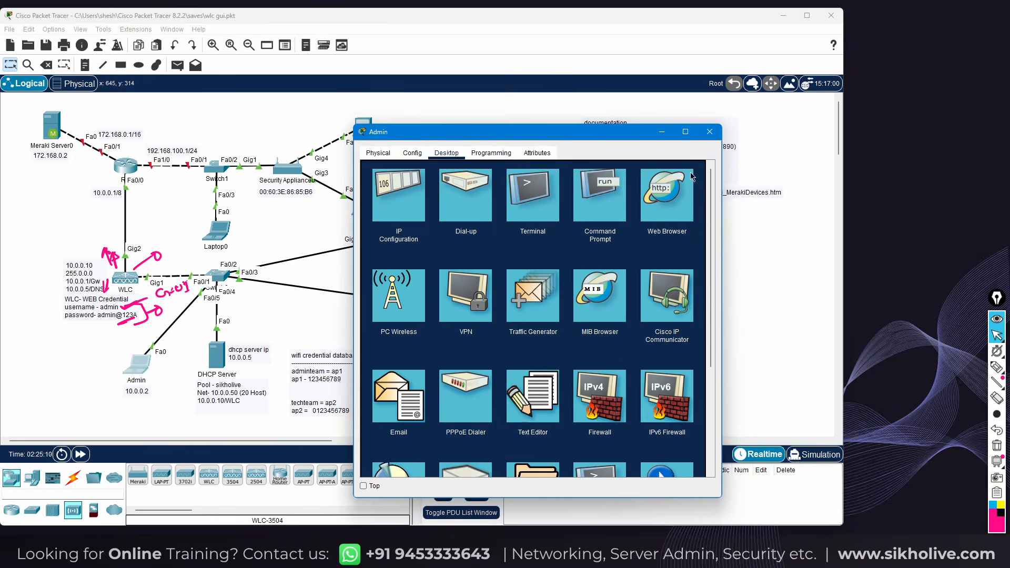
click(650, 188)
click(683, 217)
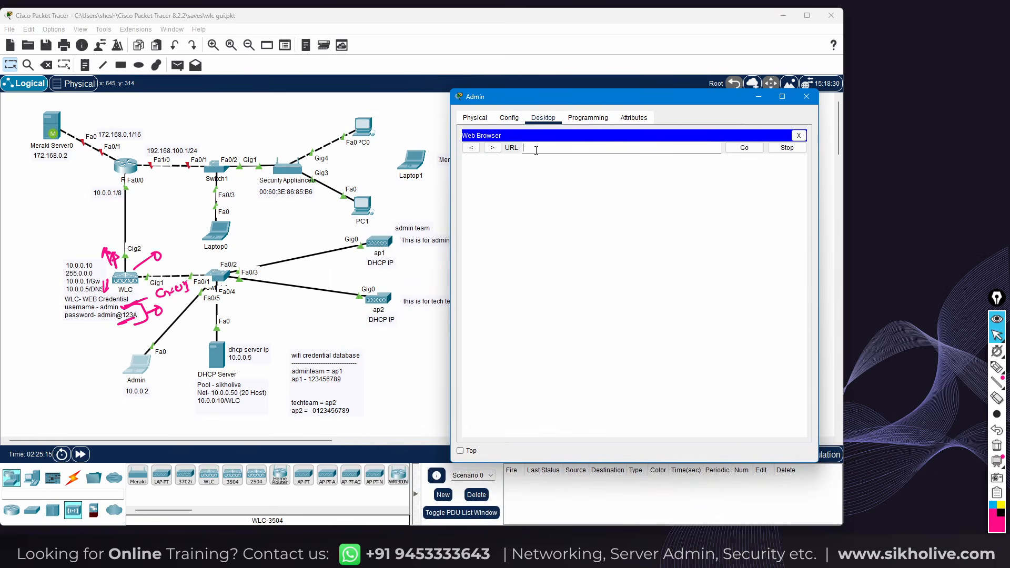
text(http://10.0.0.10)
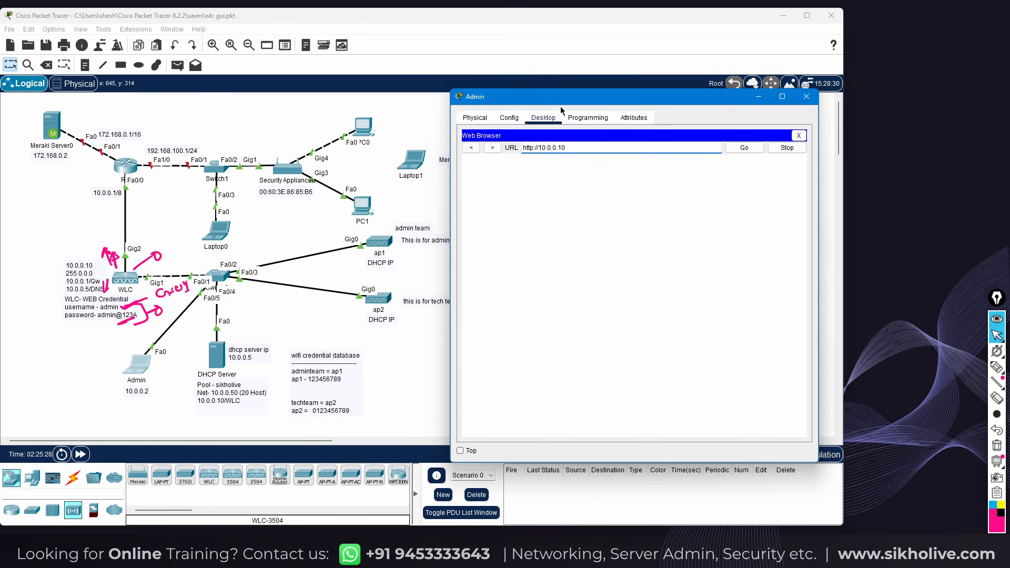
key(Return)
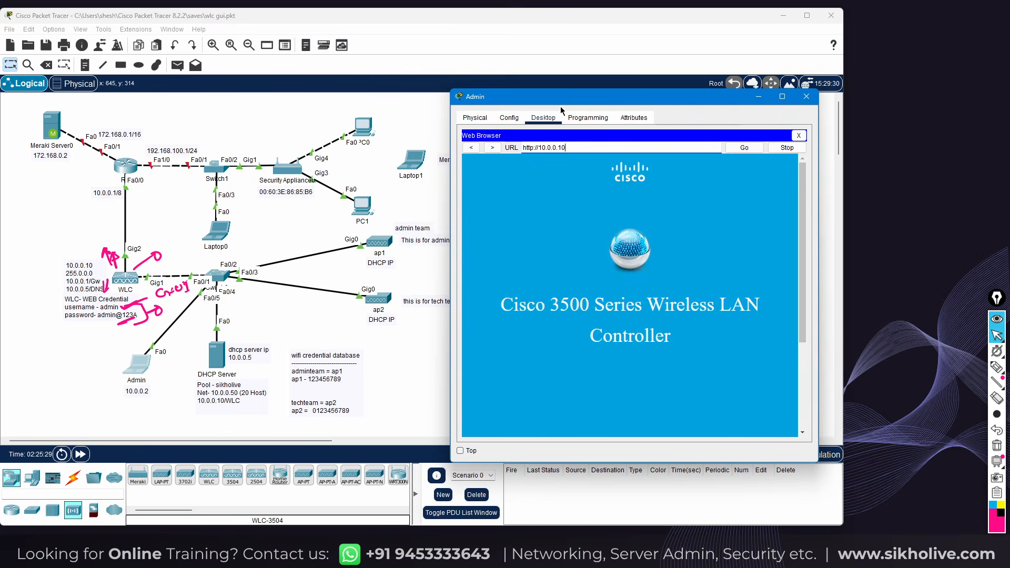
drag(522, 99, 446, 30)
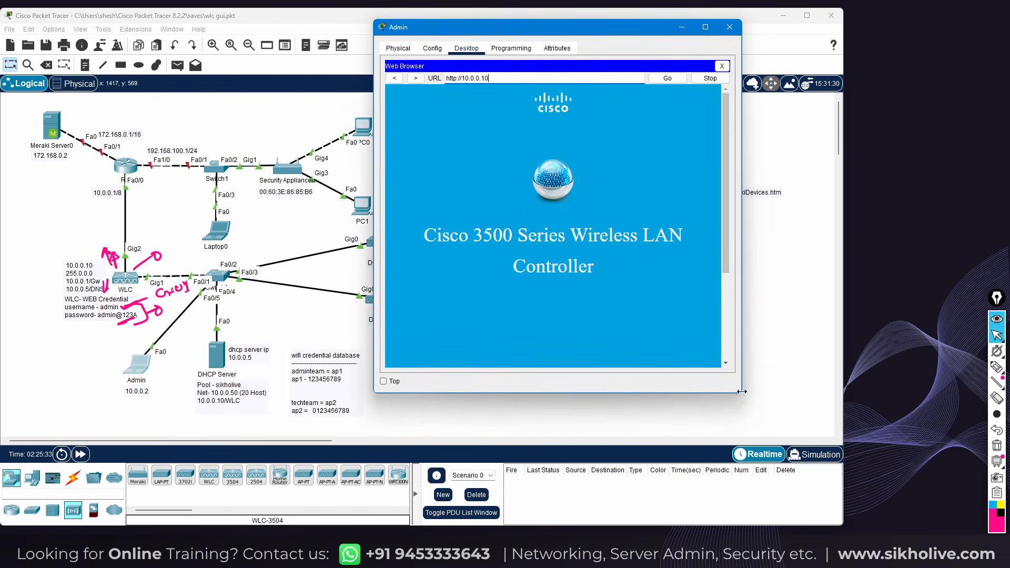
drag(743, 396, 912, 483)
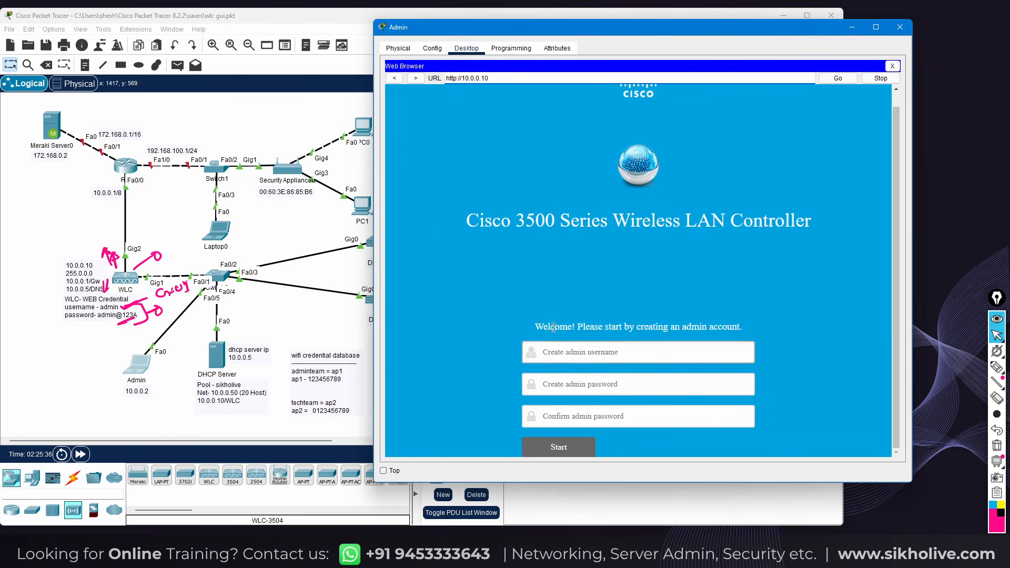
Enter the admin username, the admin password, and confirm the password on the WLC welcome page
click(559, 351)
click(558, 384)
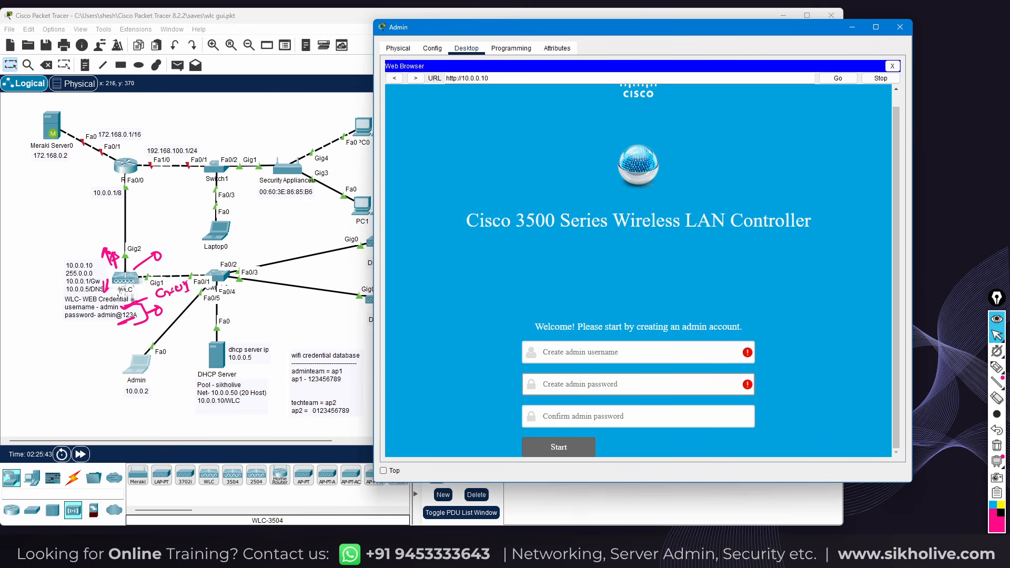
click(574, 362)
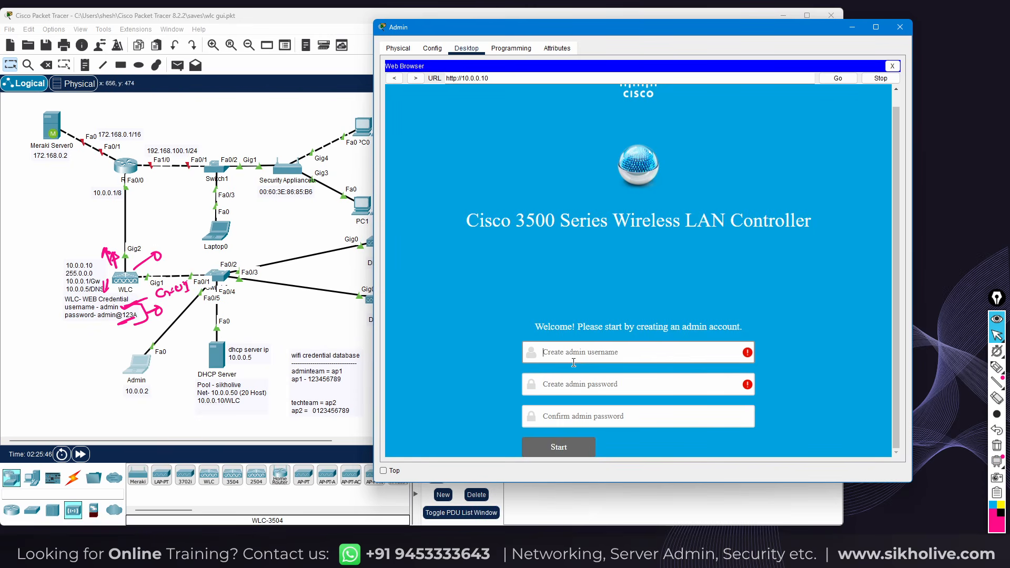
text(adm)
key(Tab)
text(admin@)
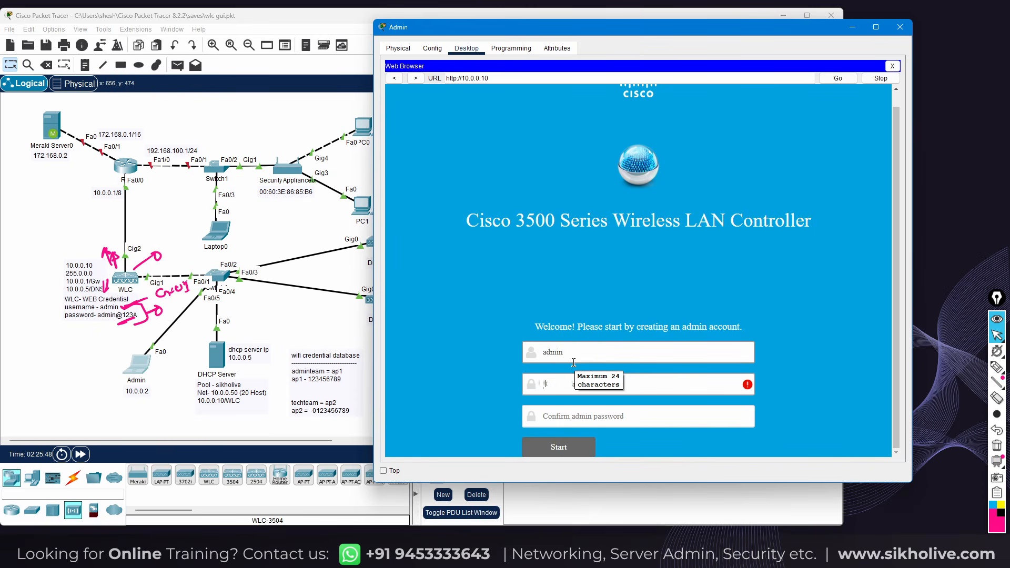
text(123A)
key(Tab)
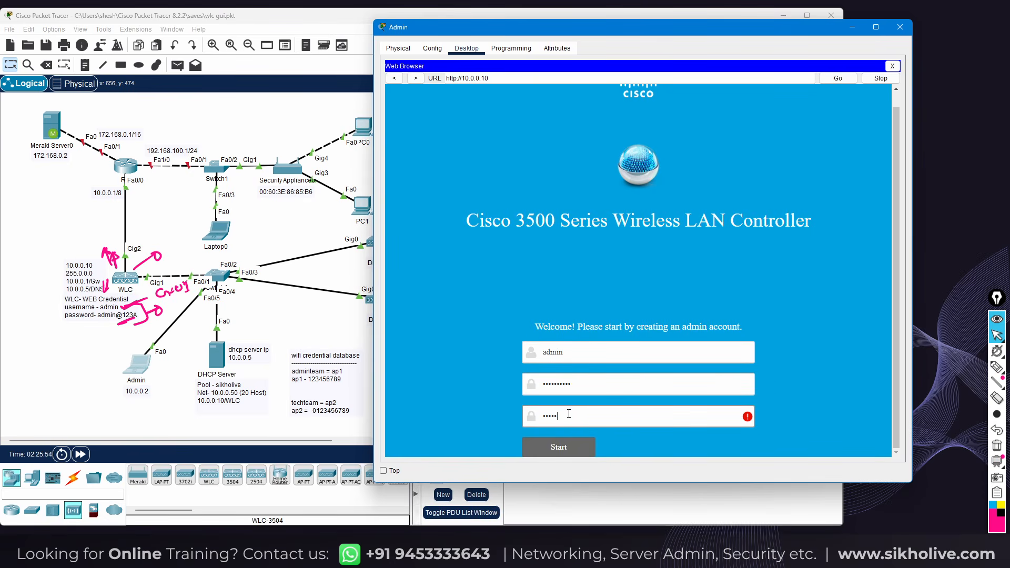
text(23A)
Submit the admin account and name the controller wlc1
click(531, 448)
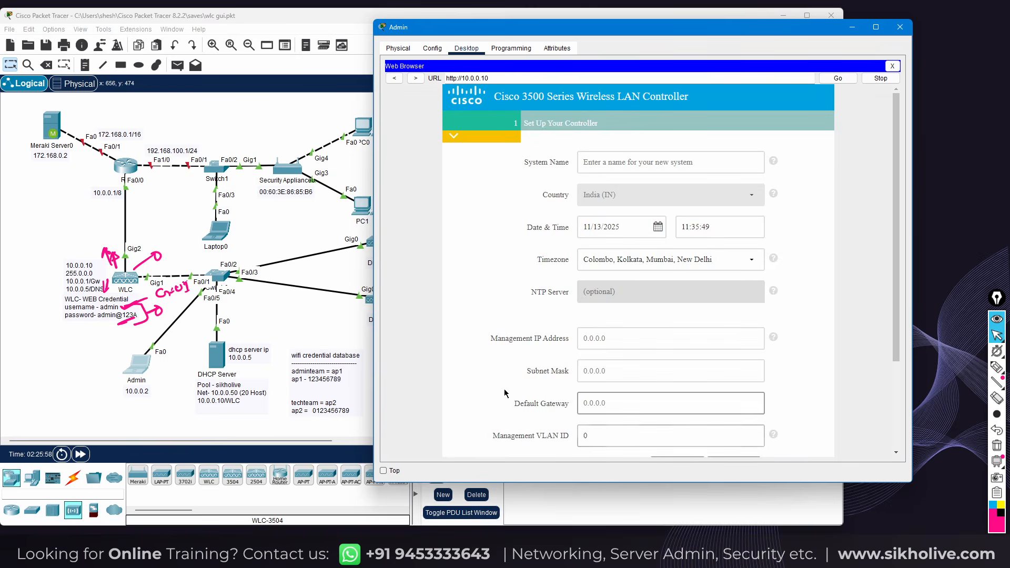
click(600, 161)
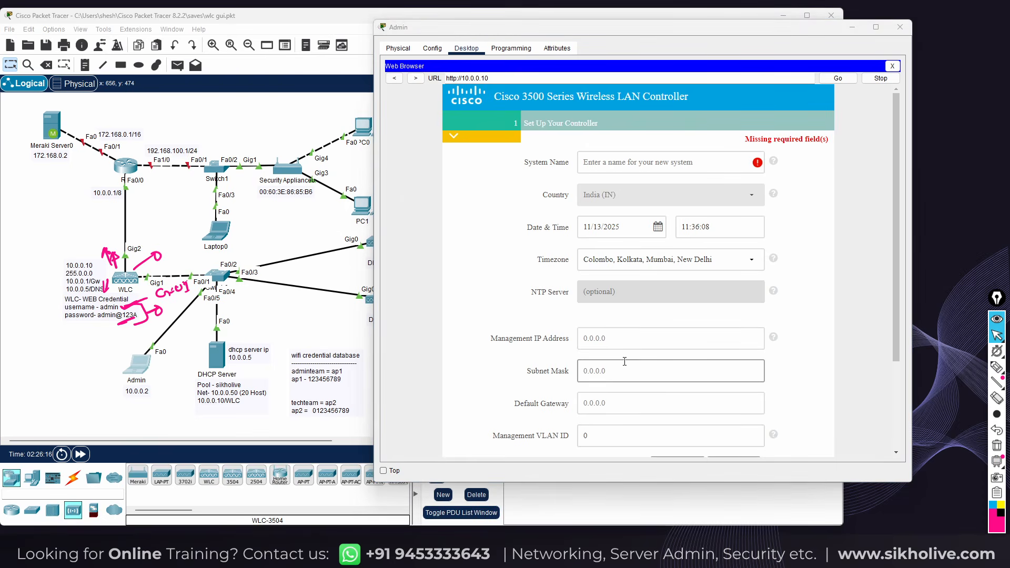
click(619, 160)
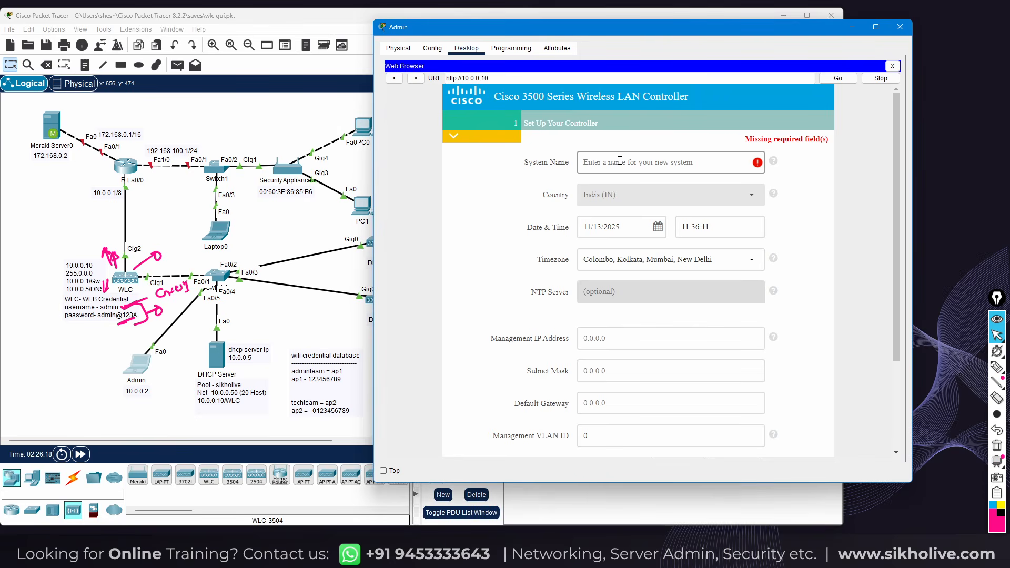
text(wlc1)
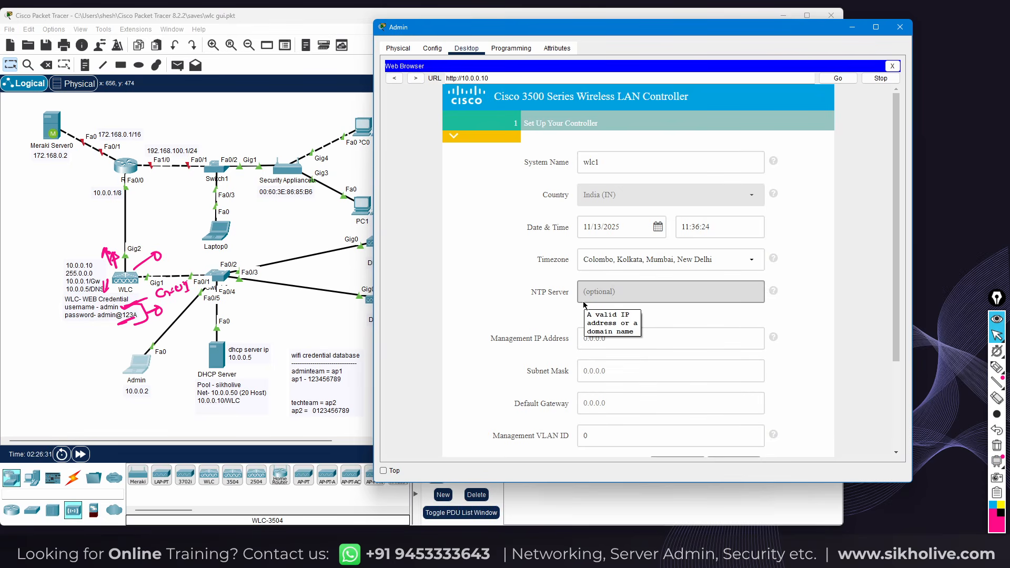
Set management IP 10.0.0.10, mask 255.0.0.0 and gateway 10.0.0.1
click(583, 341)
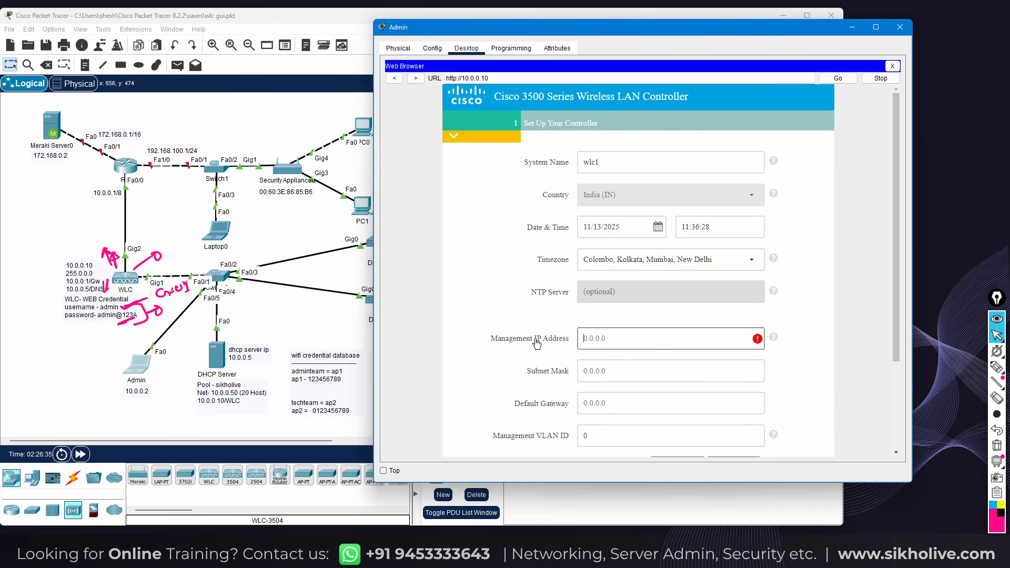
scroll(537, 344, down, 3)
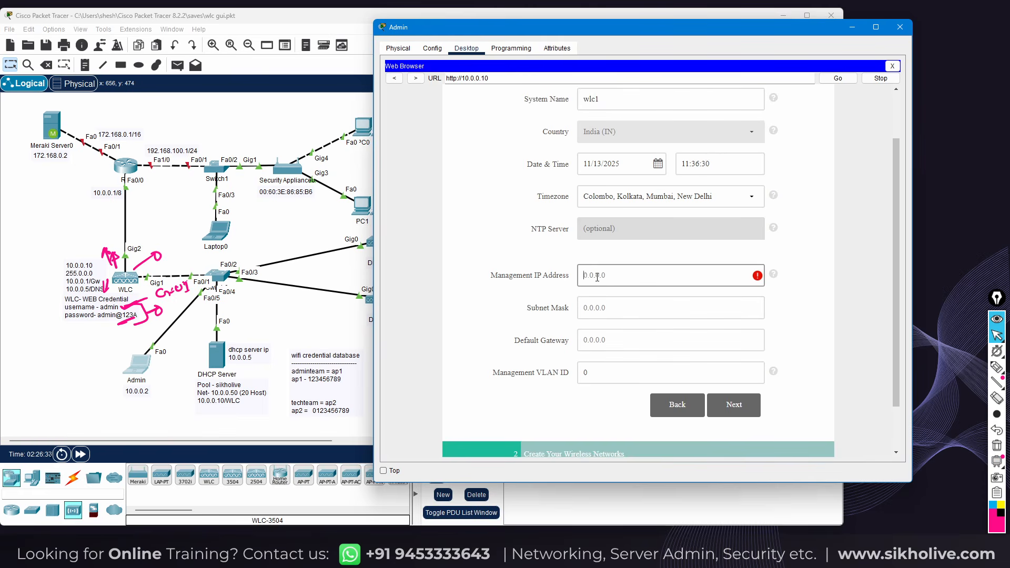
text(10.0.0.10)
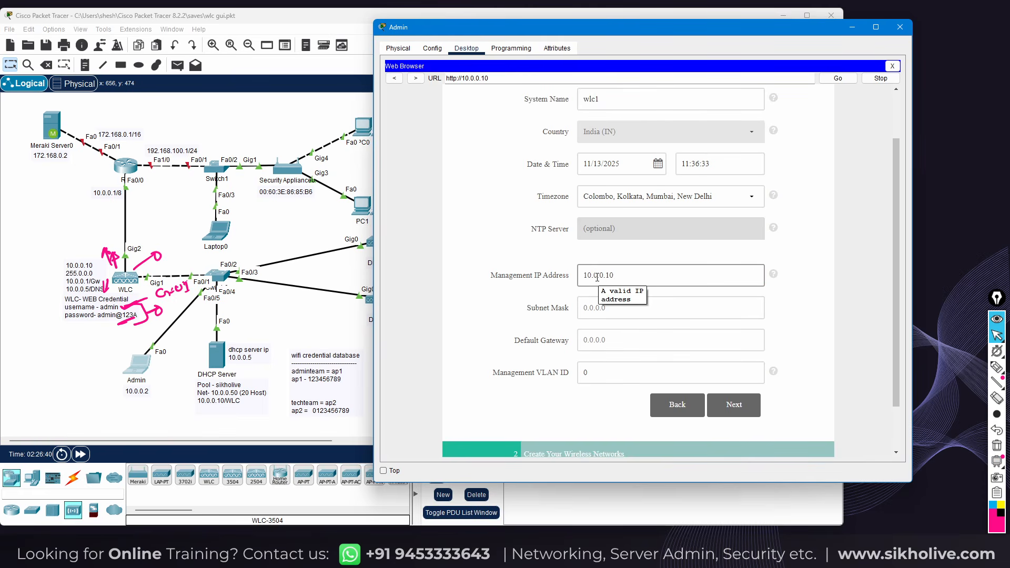
key(Tab)
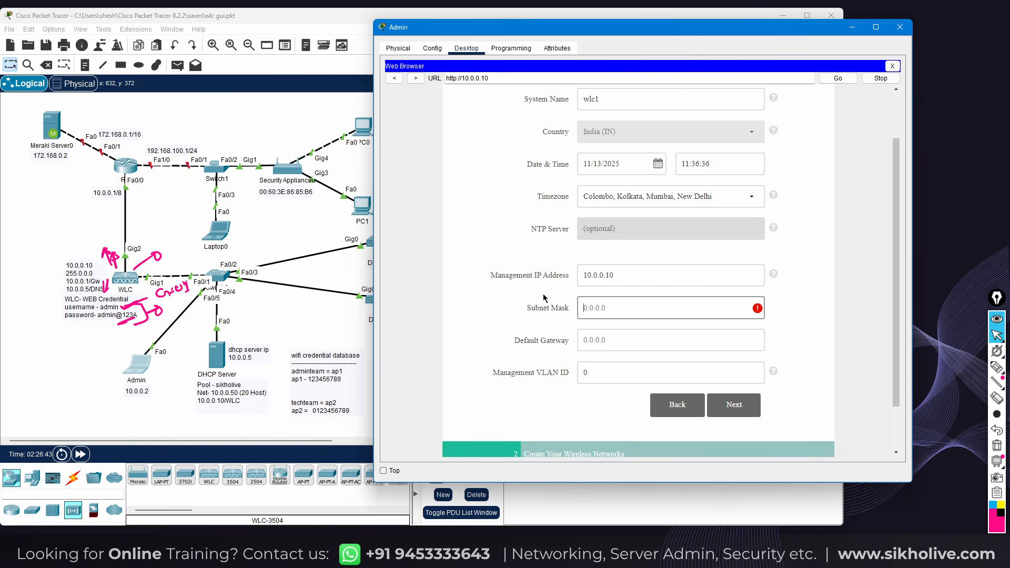
text(255.0.0.0)
click(594, 340)
text(10.0.0.1)
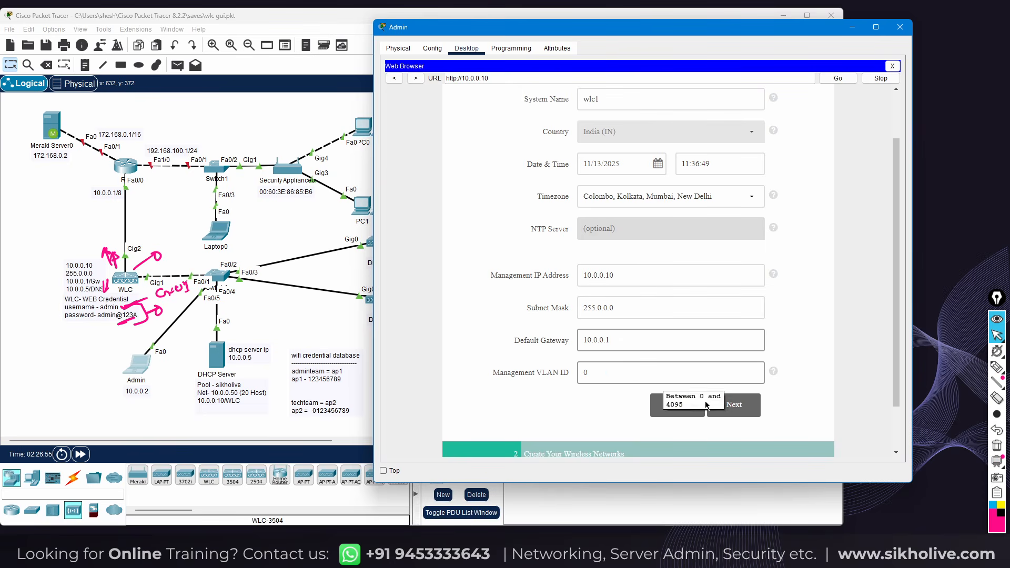
scroll(744, 402, down, 1)
Name the employee wireless network wlcwifi-1
click(732, 352)
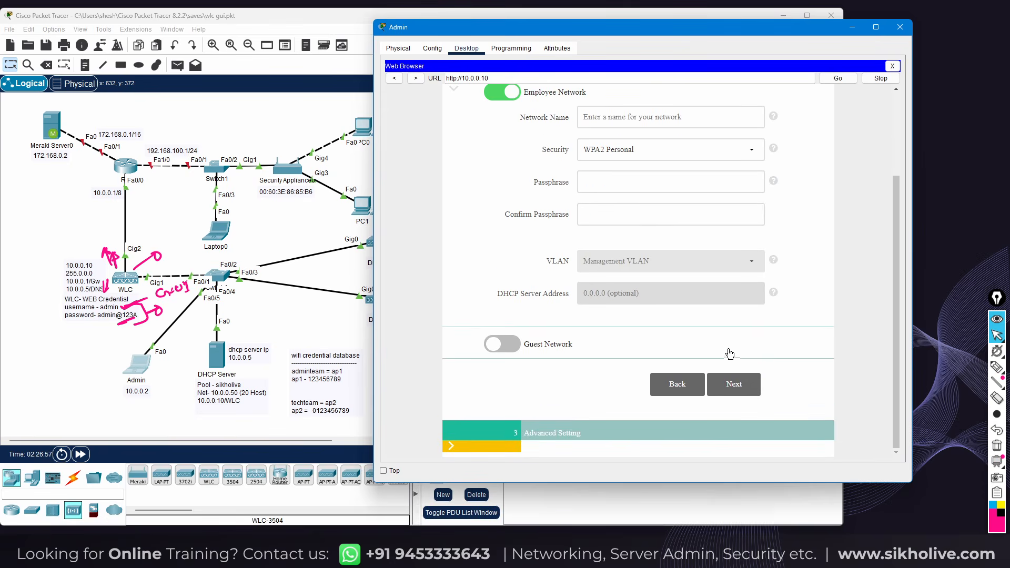
scroll(609, 175, up, 1)
click(620, 181)
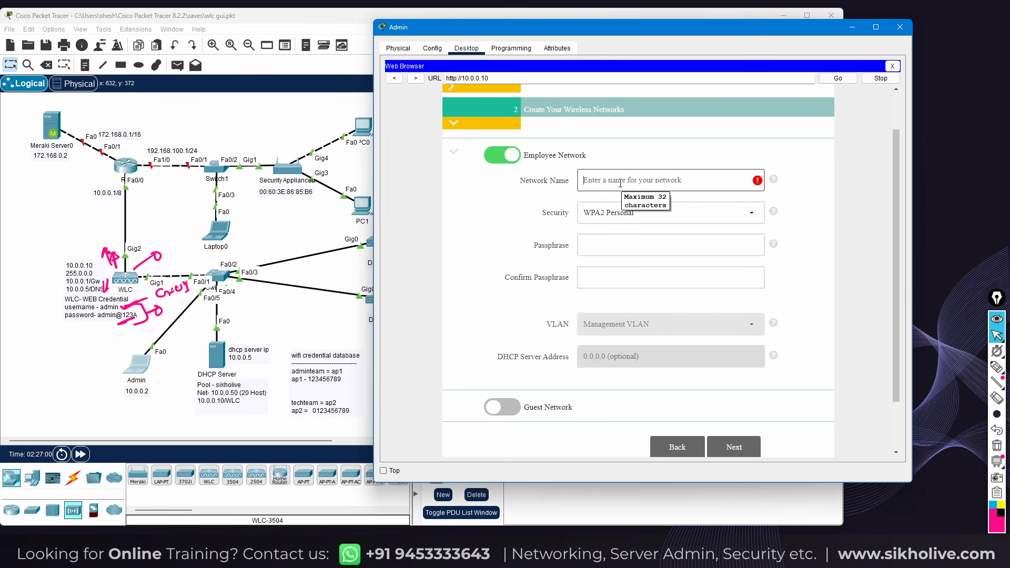
text(wlcwifi-1)
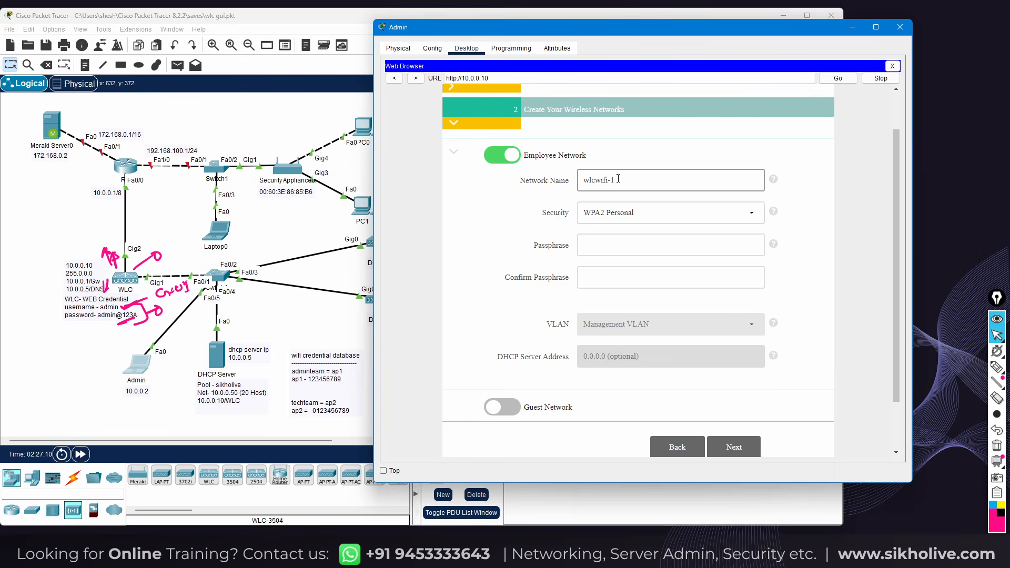
Enter and confirm the WPA2 Personal passphrase, then continue to Advanced Setting
click(592, 242)
text(12)
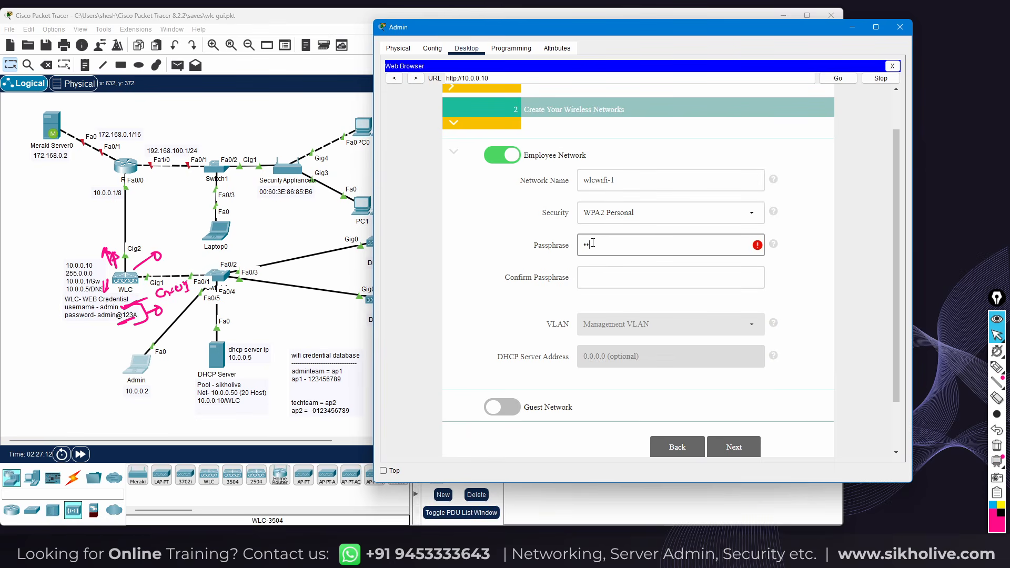
text(3456789)
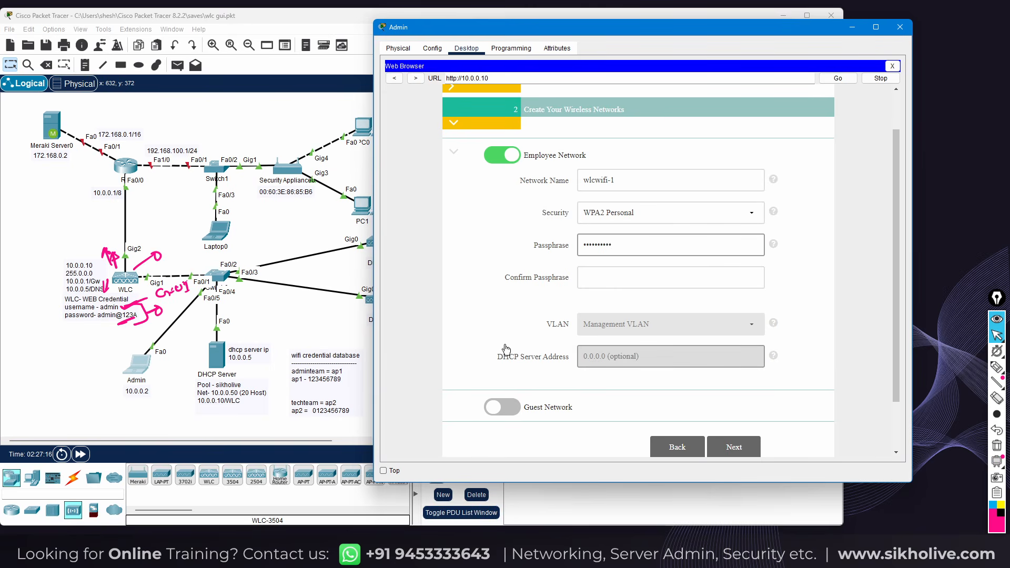
drag(612, 244, 578, 250)
text(12345678)
click(590, 280)
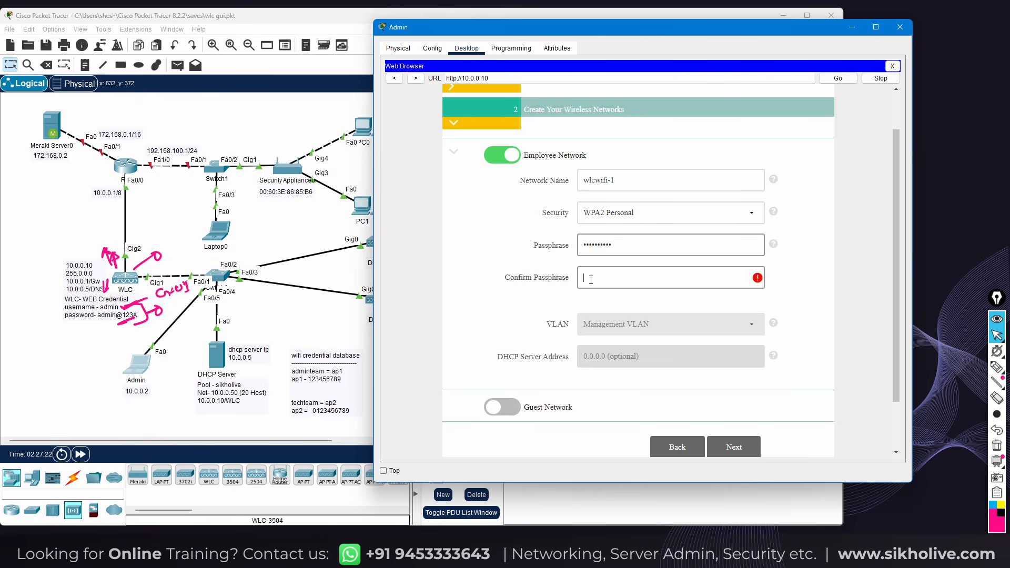
text(1234567890)
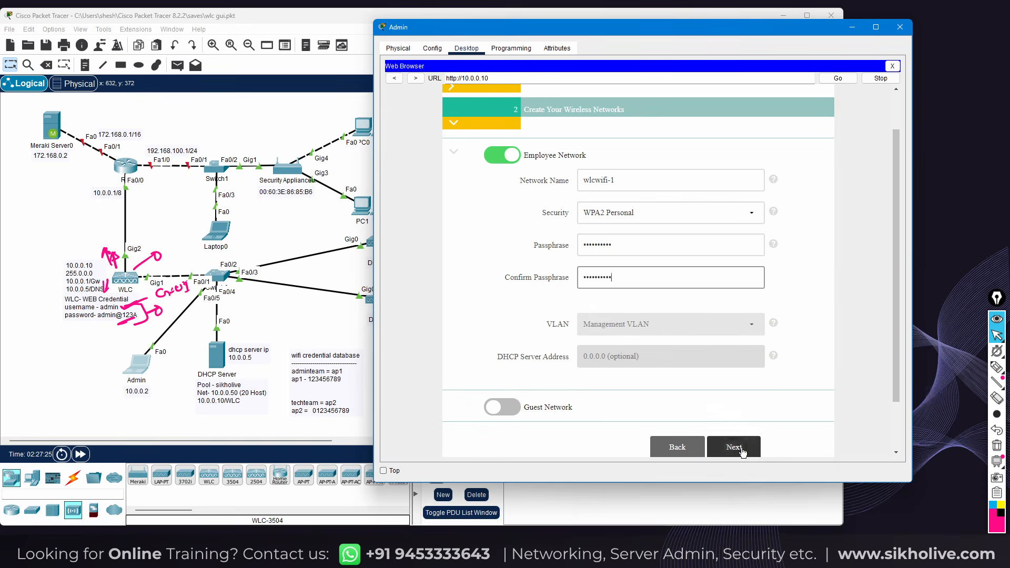
click(741, 449)
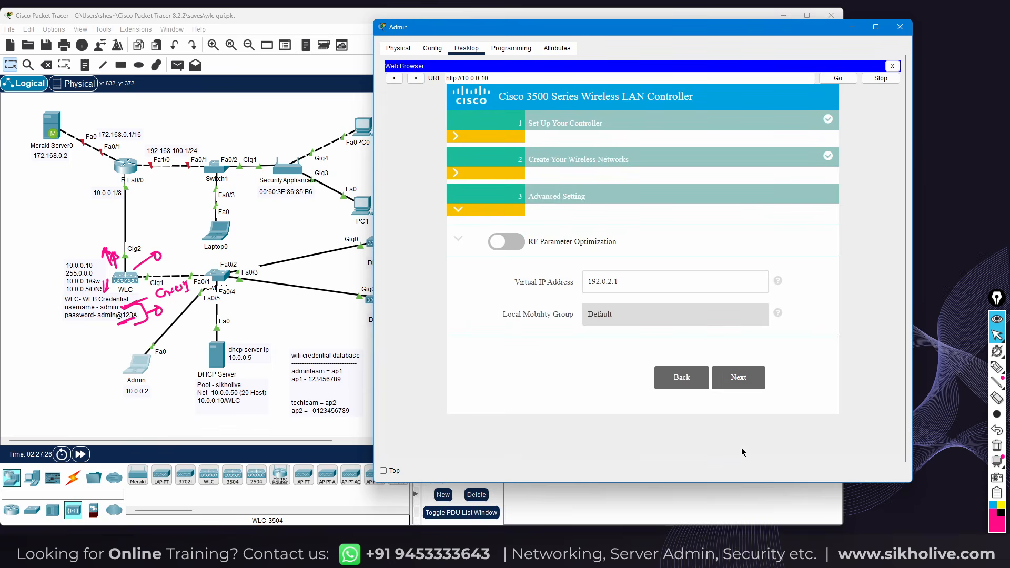
Apply the controller setup from the summary and confirm the reboot
click(737, 383)
scroll(726, 368, down, 5)
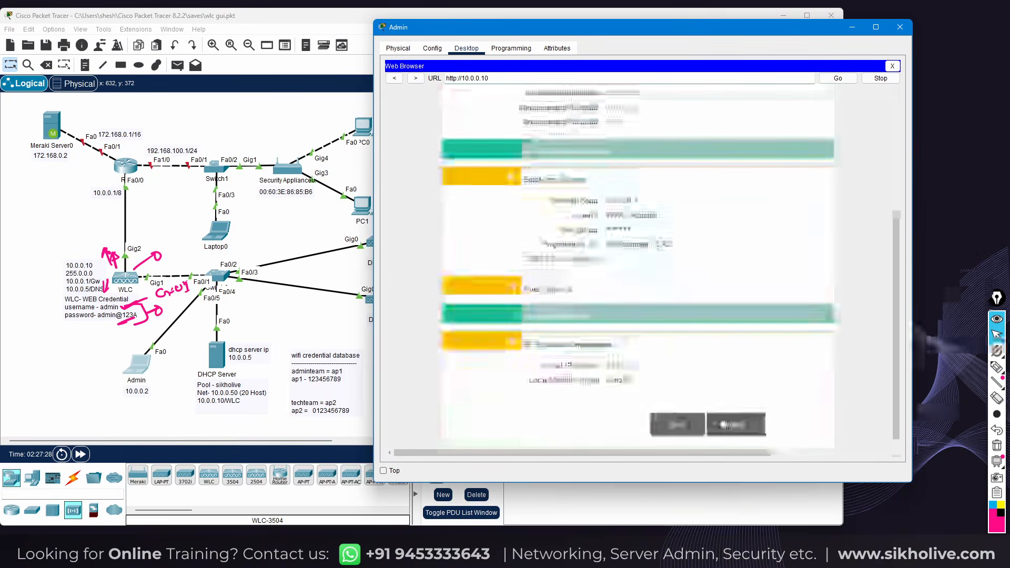
click(734, 430)
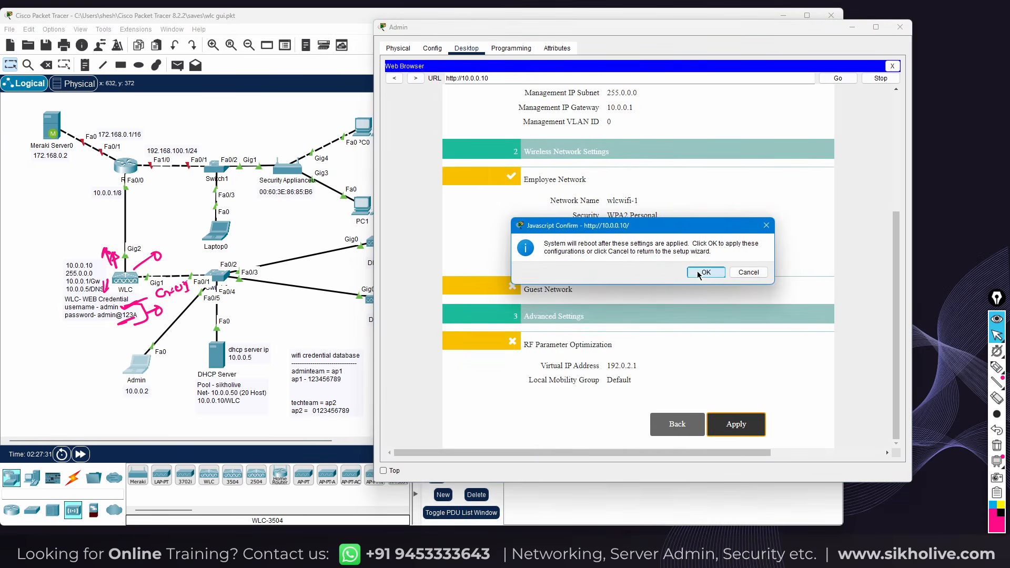
click(685, 271)
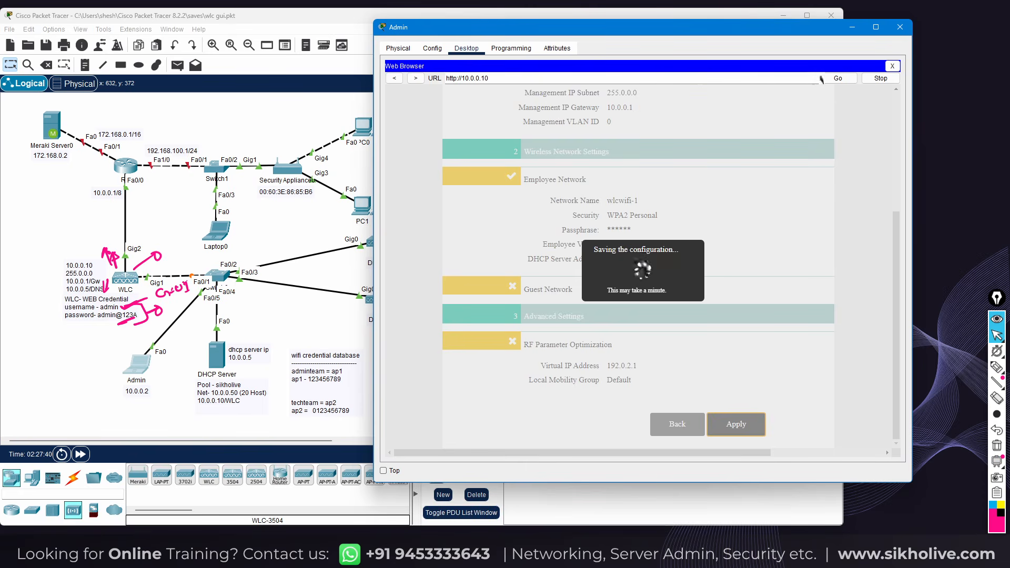
click(877, 78)
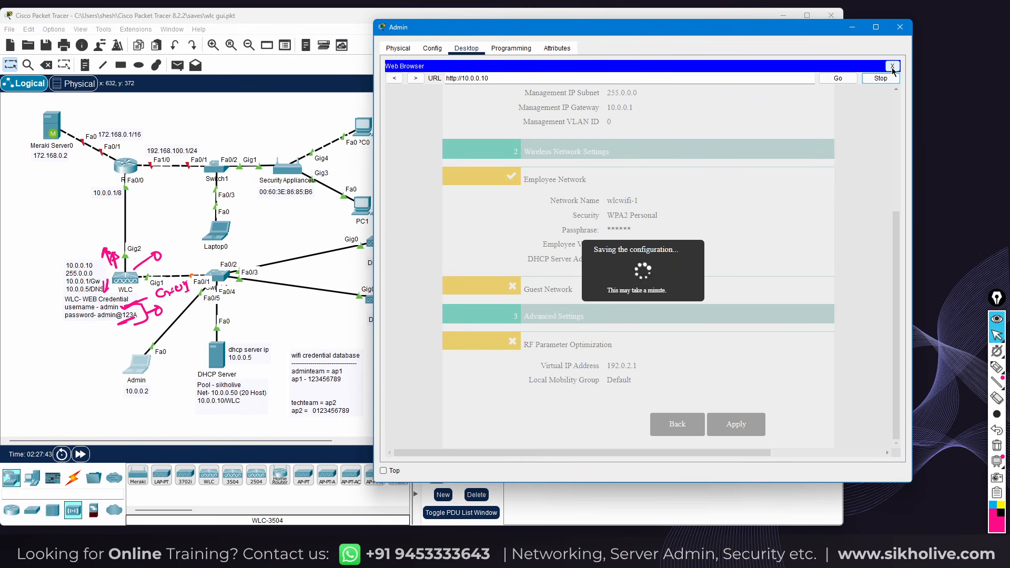
click(457, 78)
text(s)
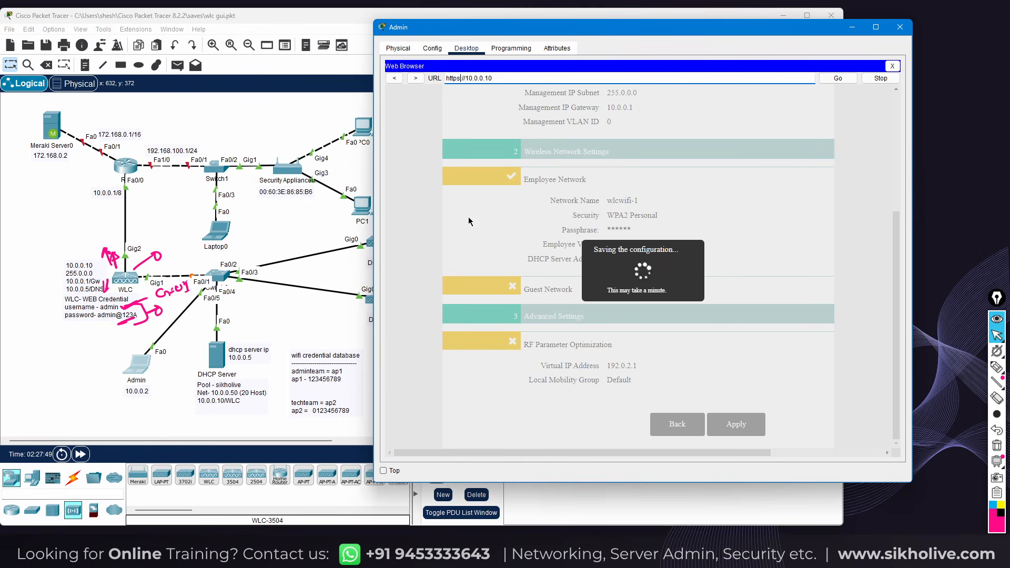
click(834, 79)
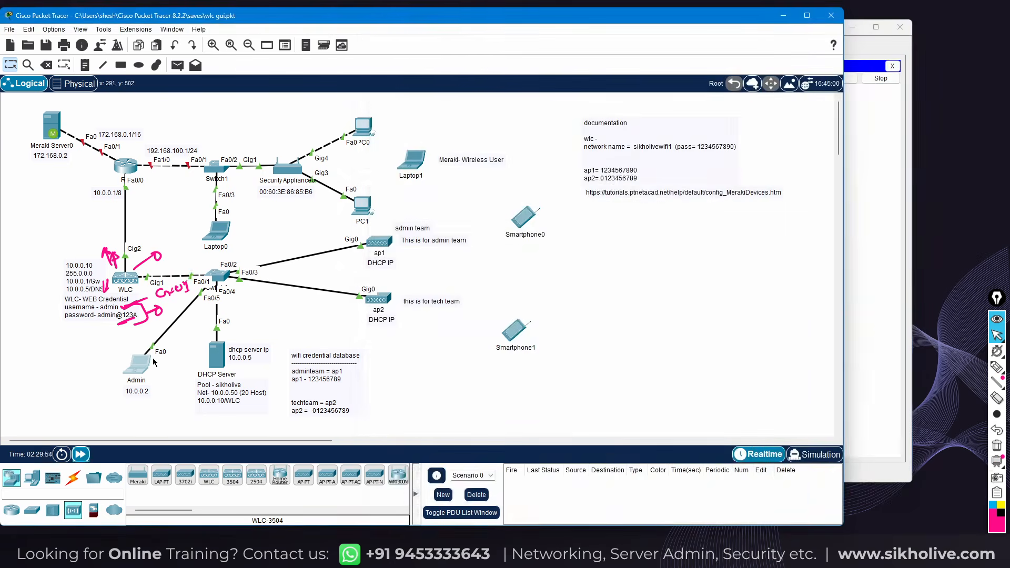
Reload the controller page and open its Login prompt
click(153, 362)
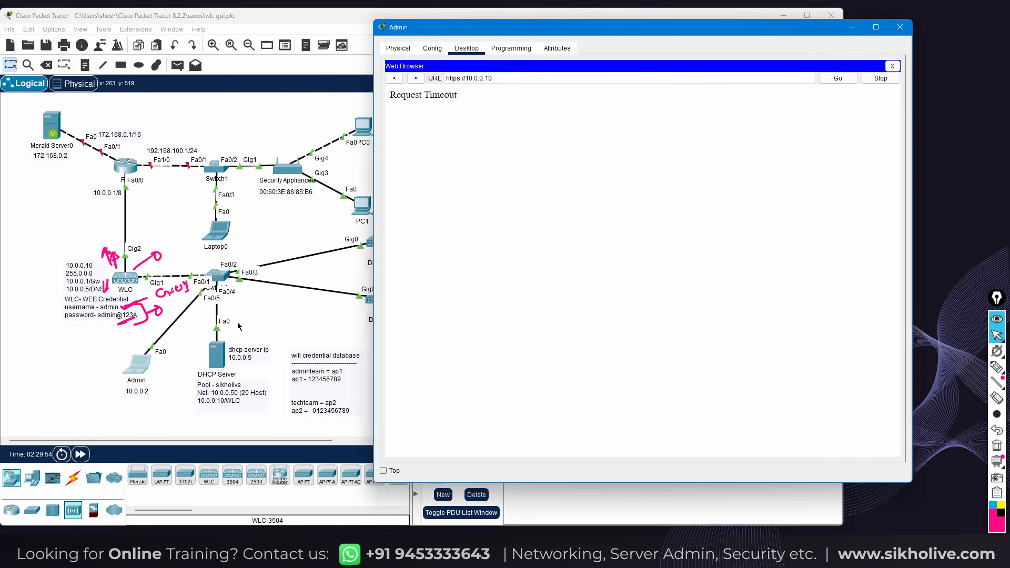
click(524, 79)
click(838, 79)
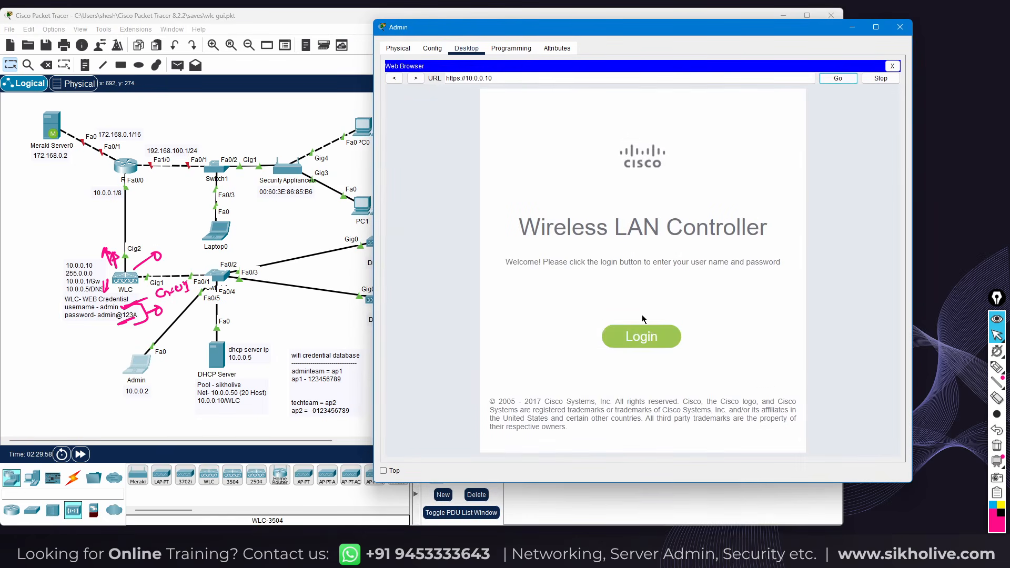
click(646, 342)
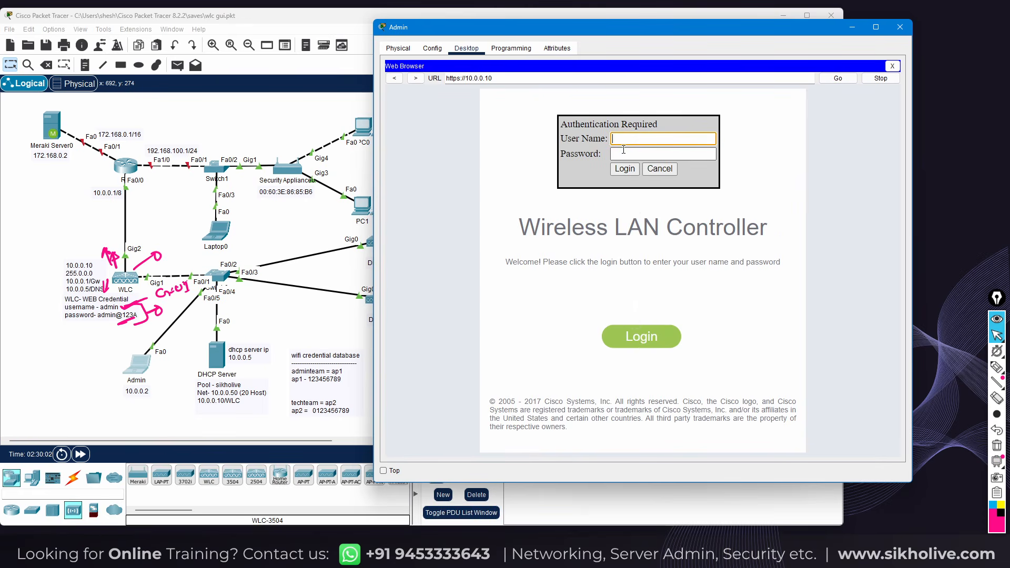
Sign in with the admin username and its password
text(admin)
click(623, 152)
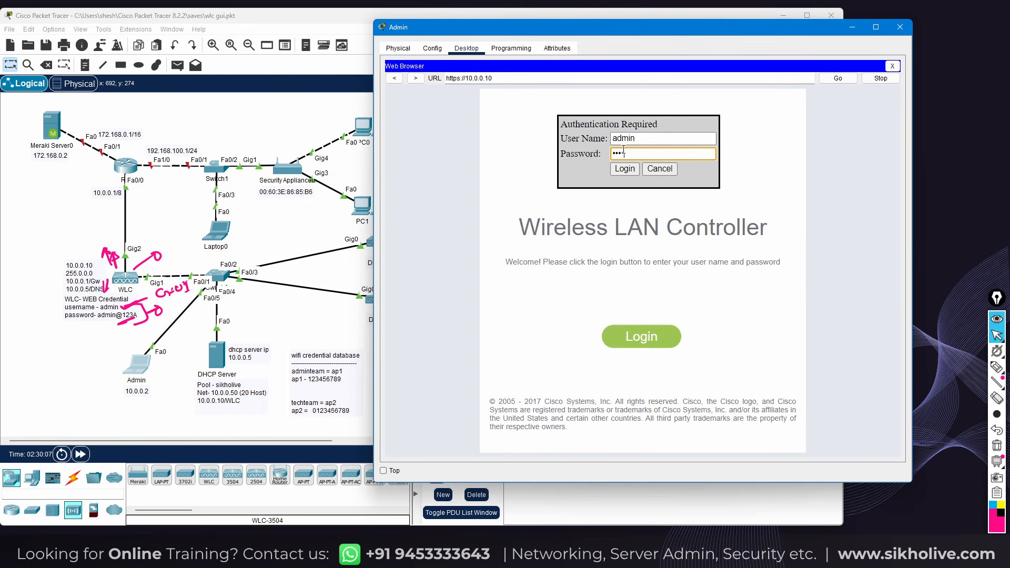
text(admin@123A)
key(Return)
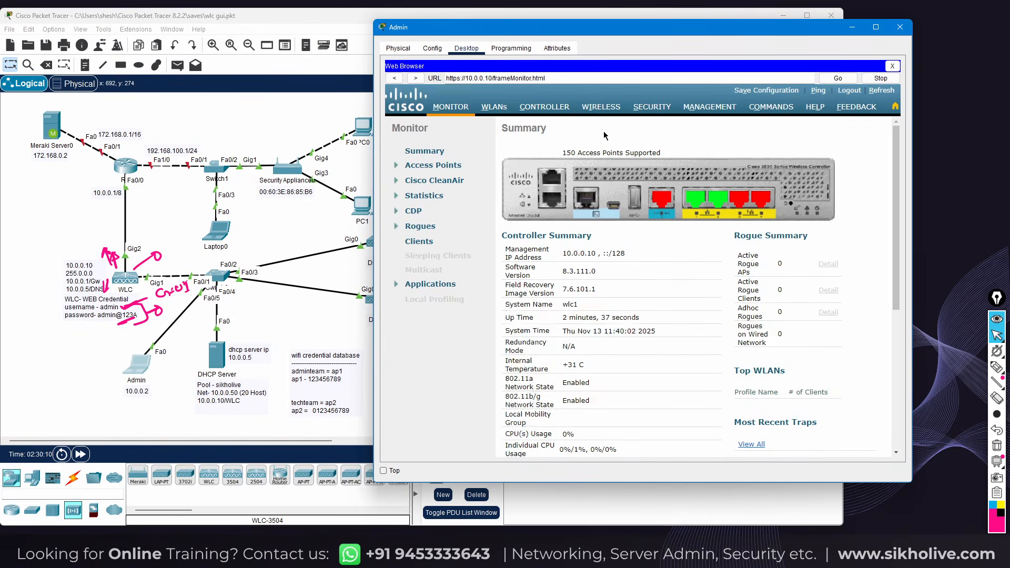
Maximize the Admin browser and open the Wireless All APs list showing ap1 and ap2
drag(566, 33, 559, 29)
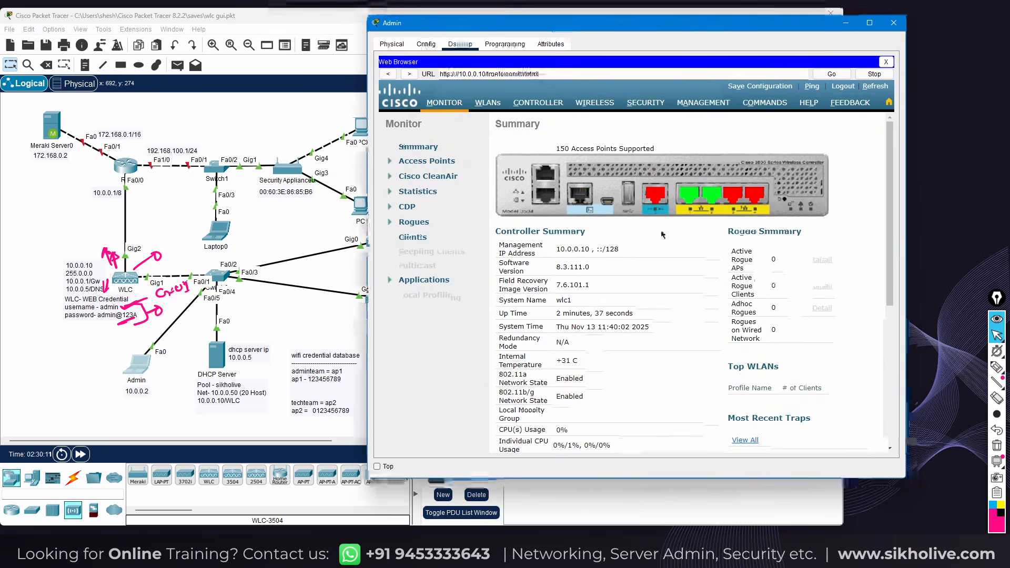
drag(905, 481, 938, 503)
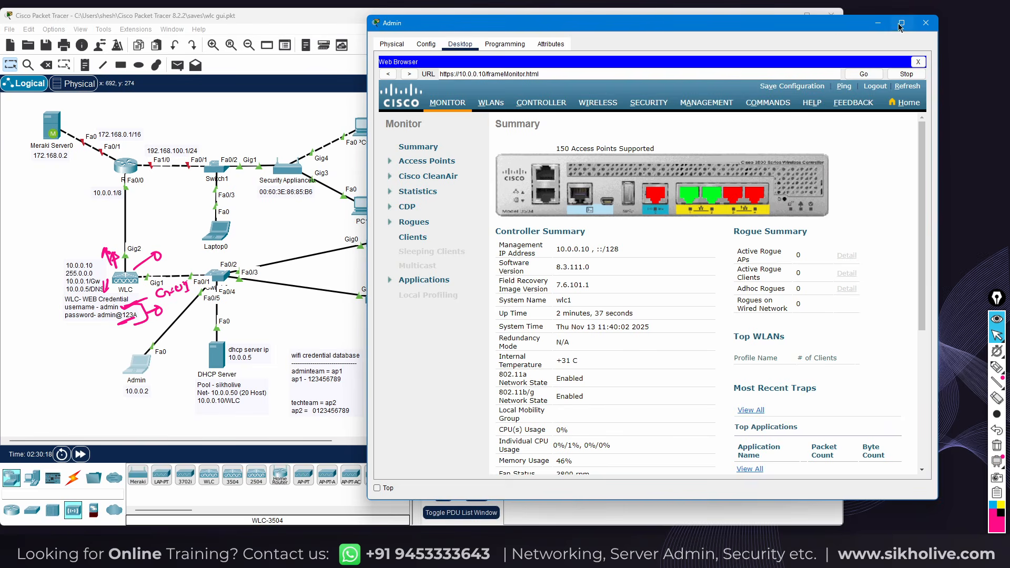
click(901, 24)
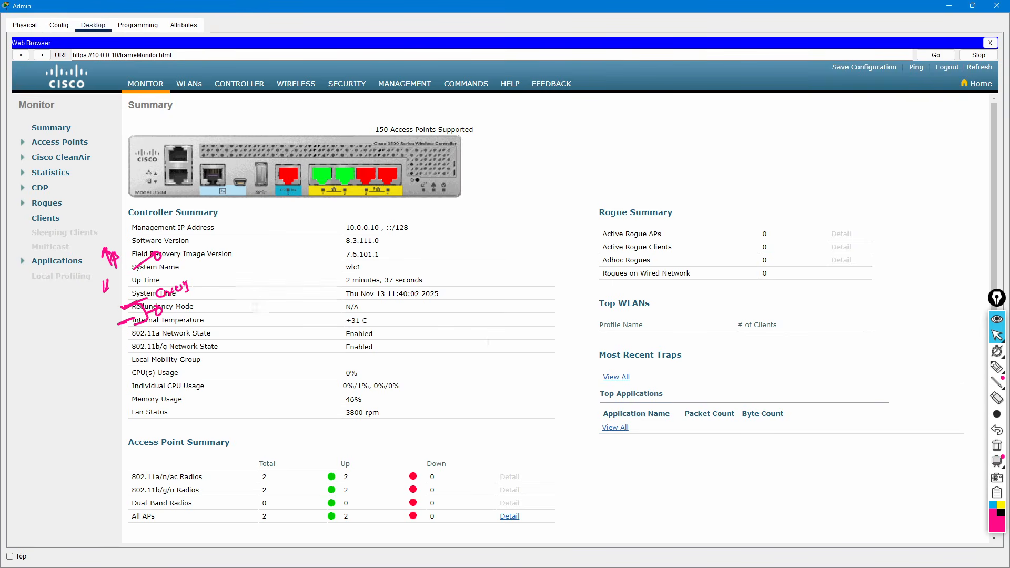
click(995, 446)
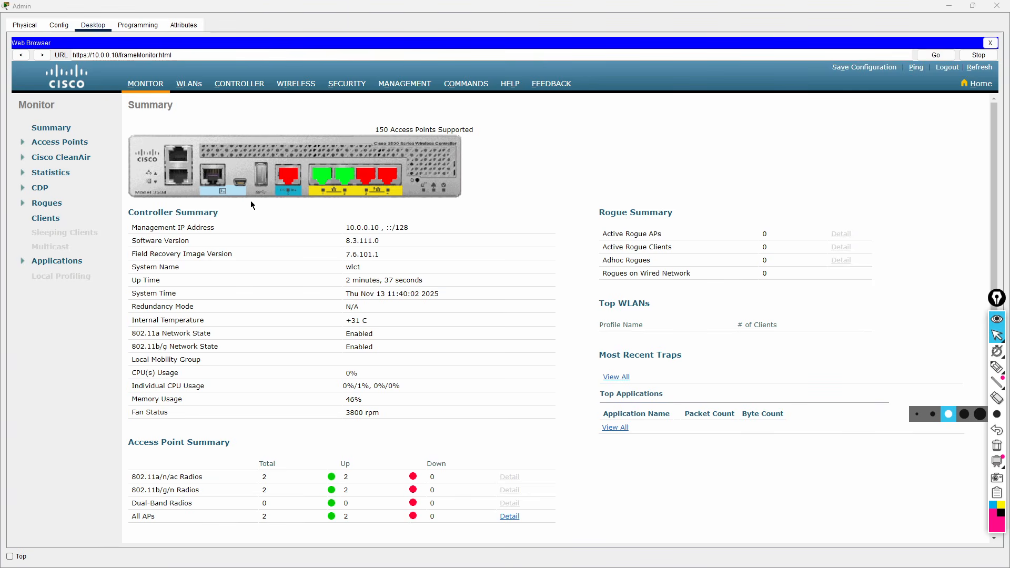
click(296, 87)
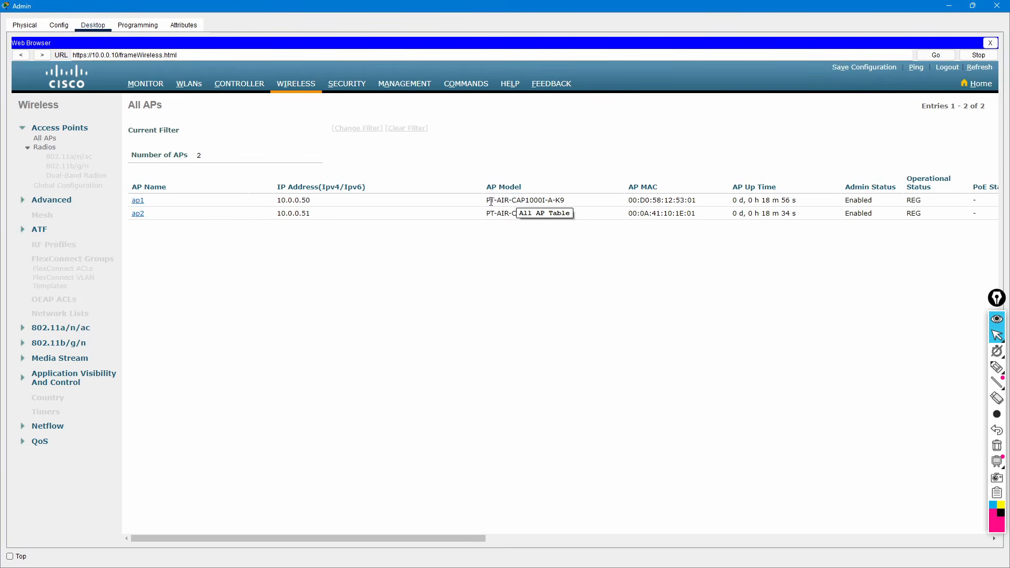
Check ap1's address 10.0.0.50 and ap2's address 10.0.0.51 on the All APs list
double_click(278, 201)
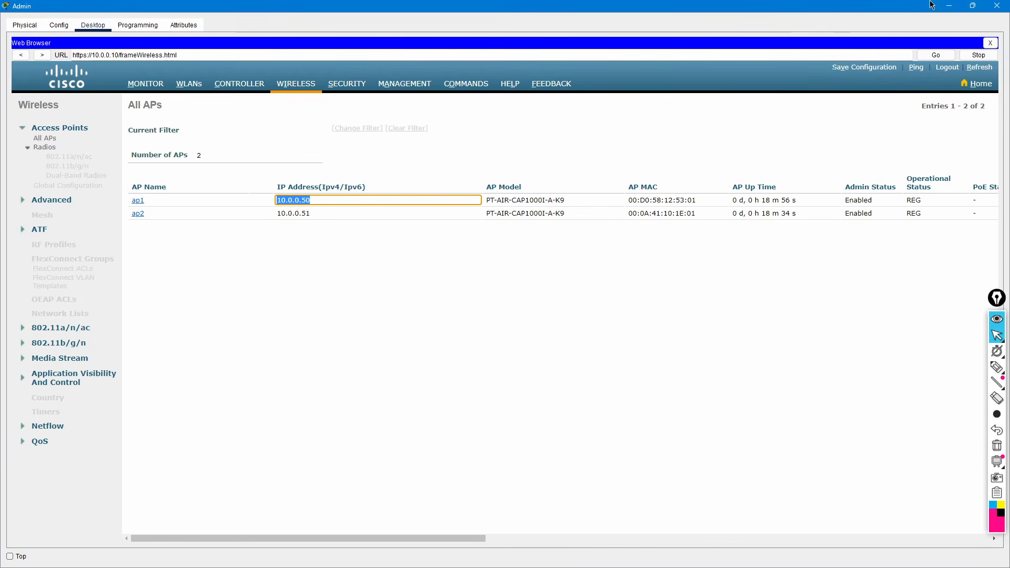
click(972, 6)
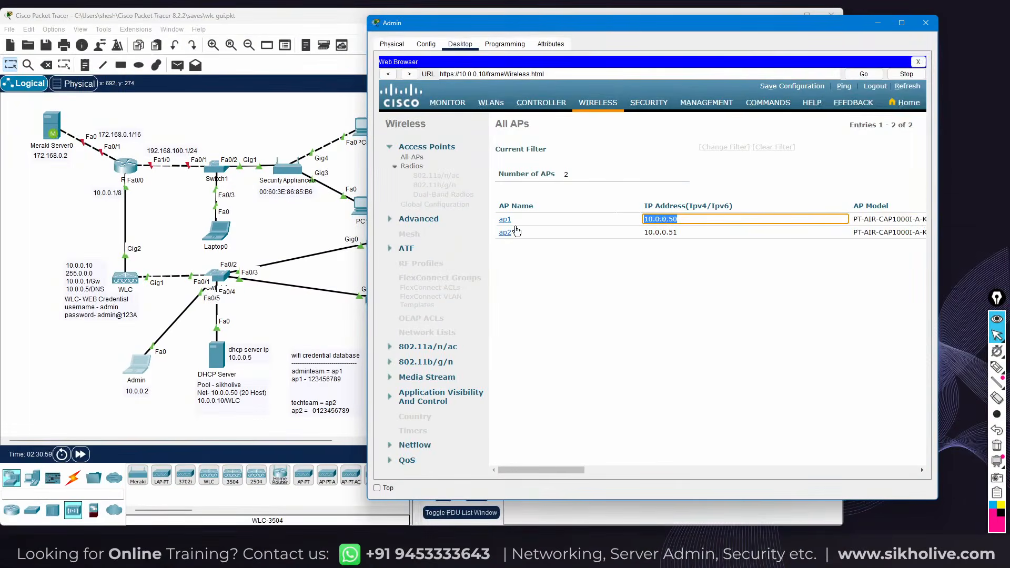
click(678, 220)
click(674, 235)
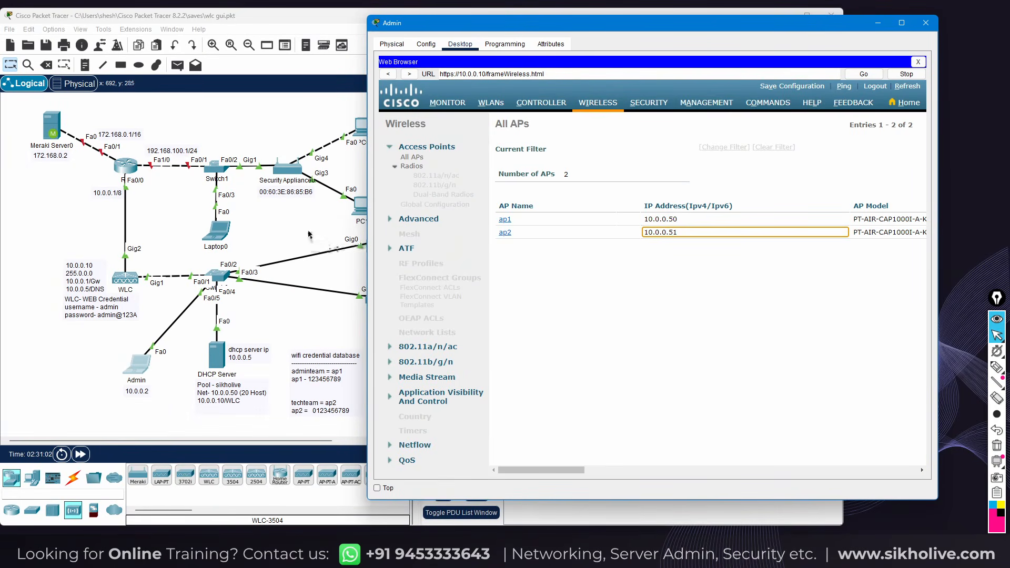
Recheck ap1's IP on the WLC page, then open ap1's configuration window from the topology
click(311, 237)
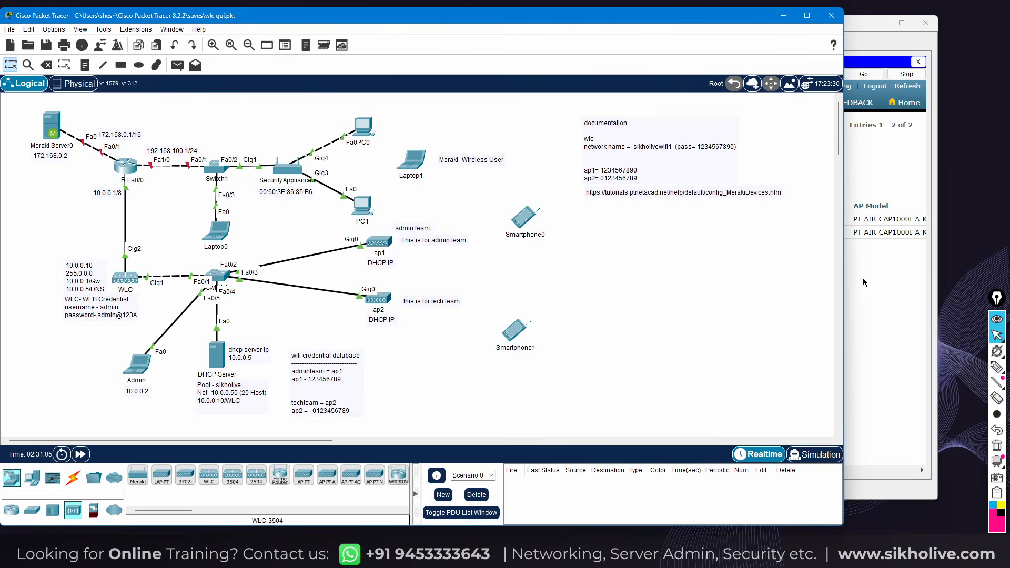
click(862, 277)
click(664, 220)
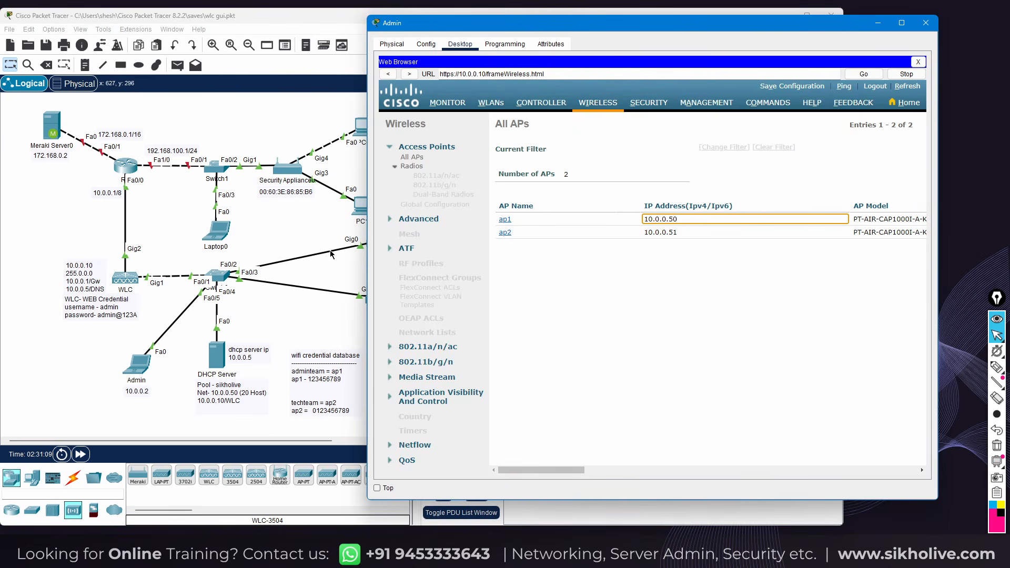
click(328, 257)
click(381, 245)
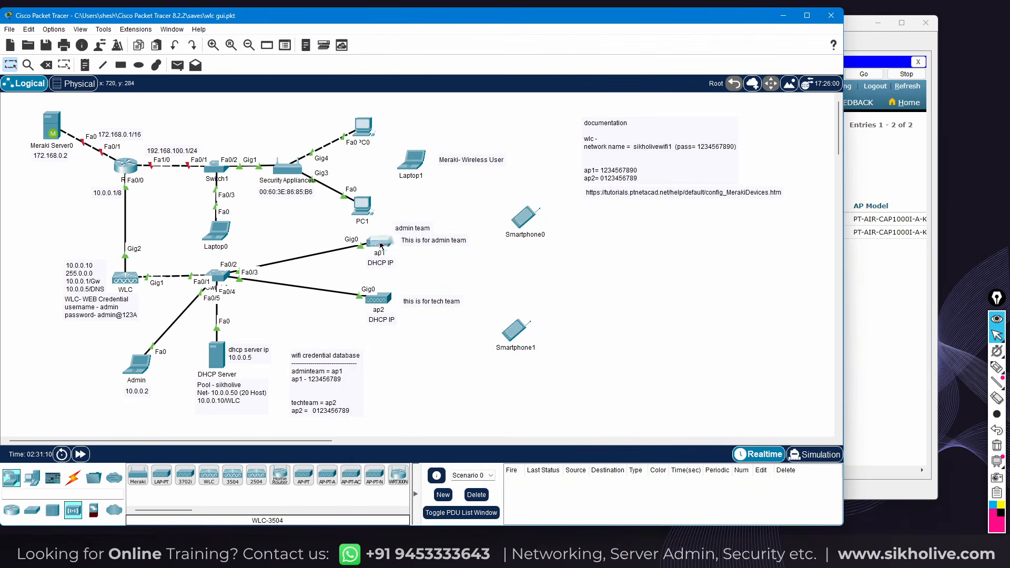
Move ap1's window aside, then inspect and close ap2's configuration window
drag(490, 133, 601, 101)
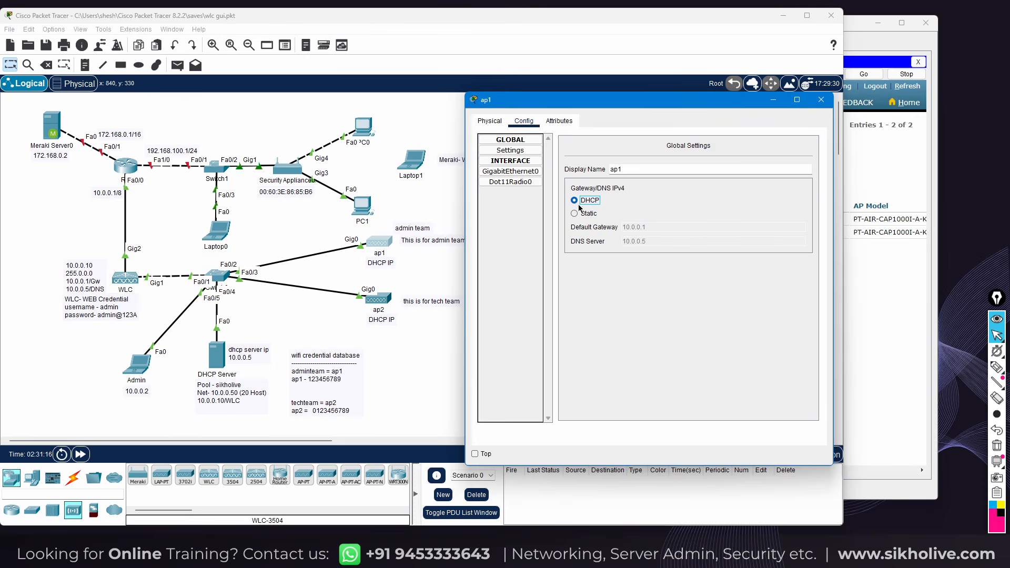
click(375, 300)
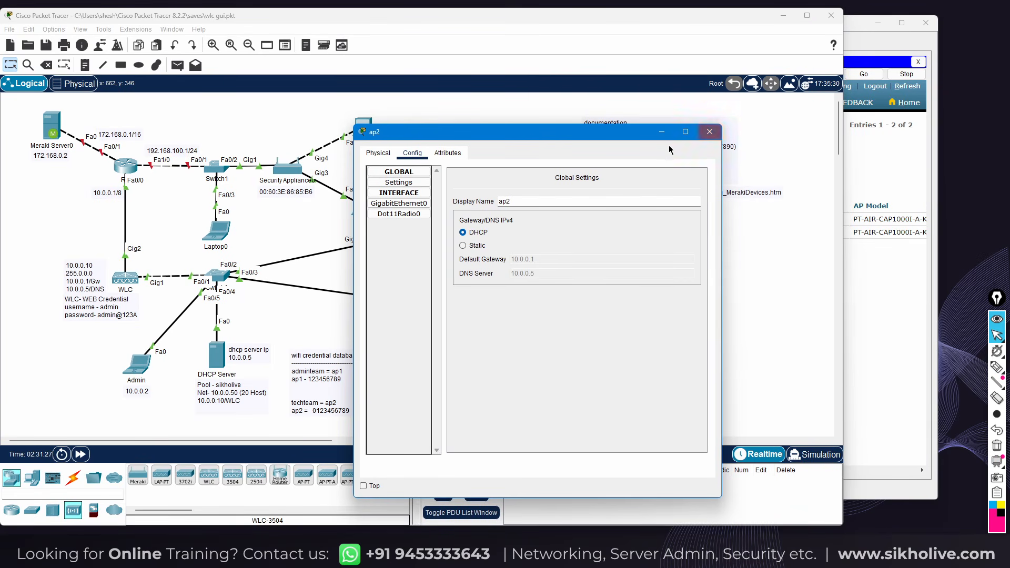
click(709, 132)
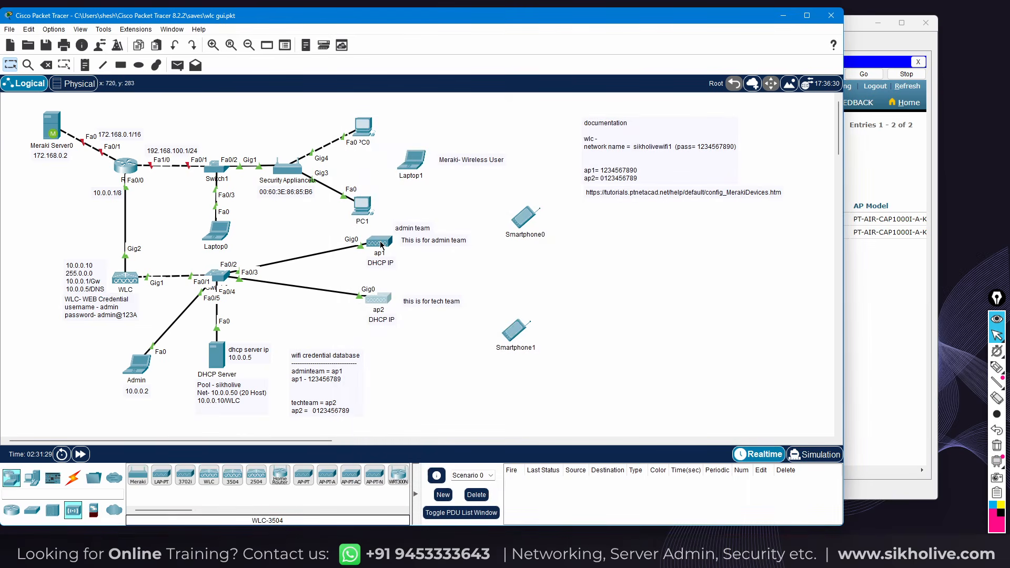
Check ap1 and ap2 are CAPWAP-connected to 10.0.0.10, then bring the Admin PC browser forward
mouse_move(382, 245)
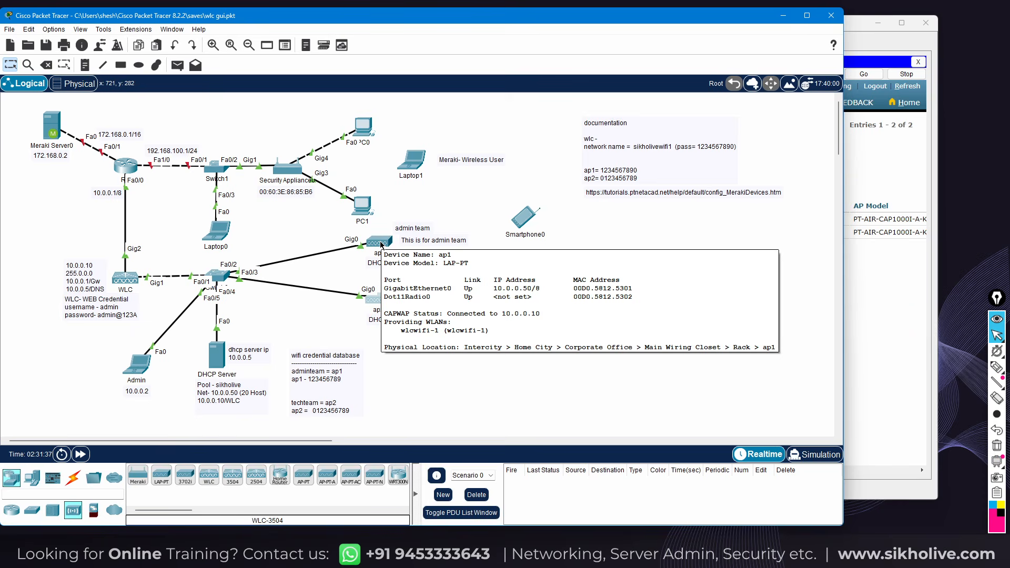
mouse_move(379, 305)
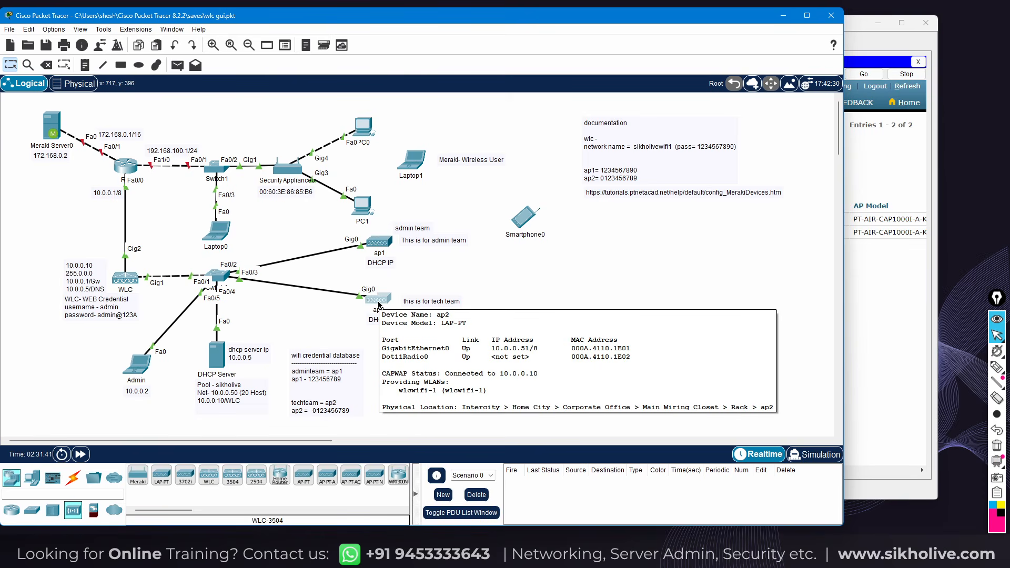
click(139, 370)
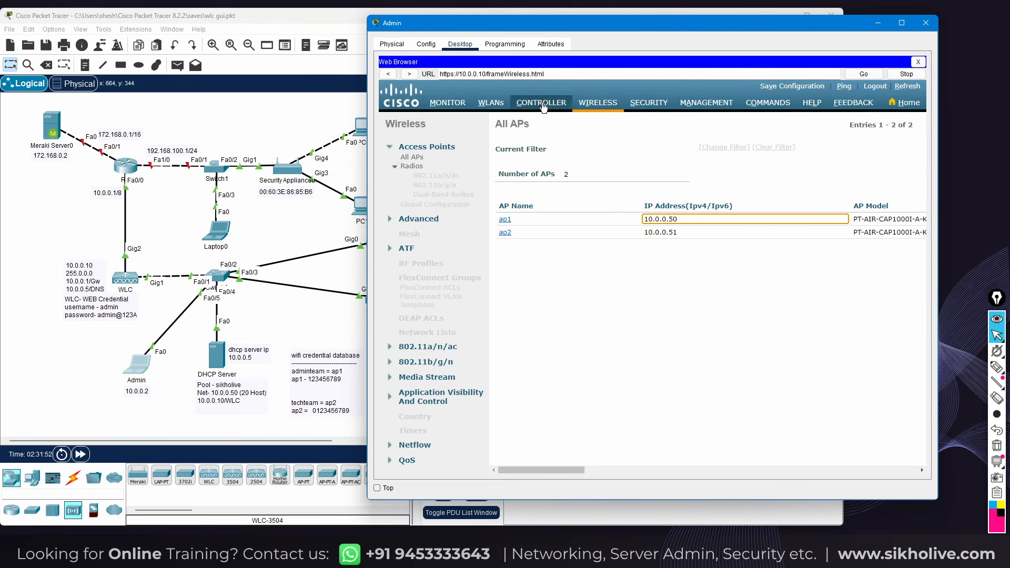
Show the WLANs list with wlcwifi-1, resizing the Admin window to reveal the Security Policies column
click(489, 104)
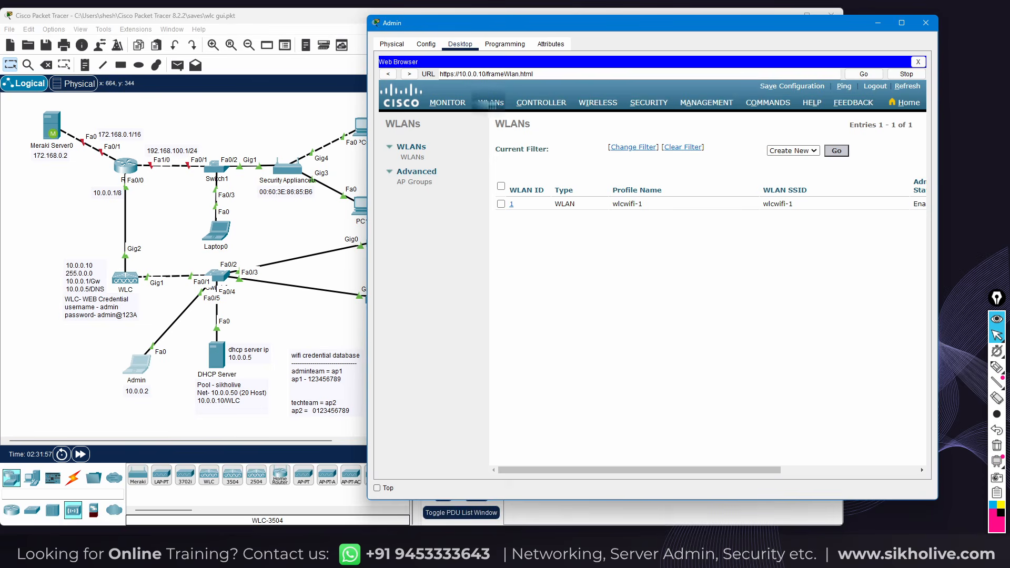
drag(568, 31, 514, 28)
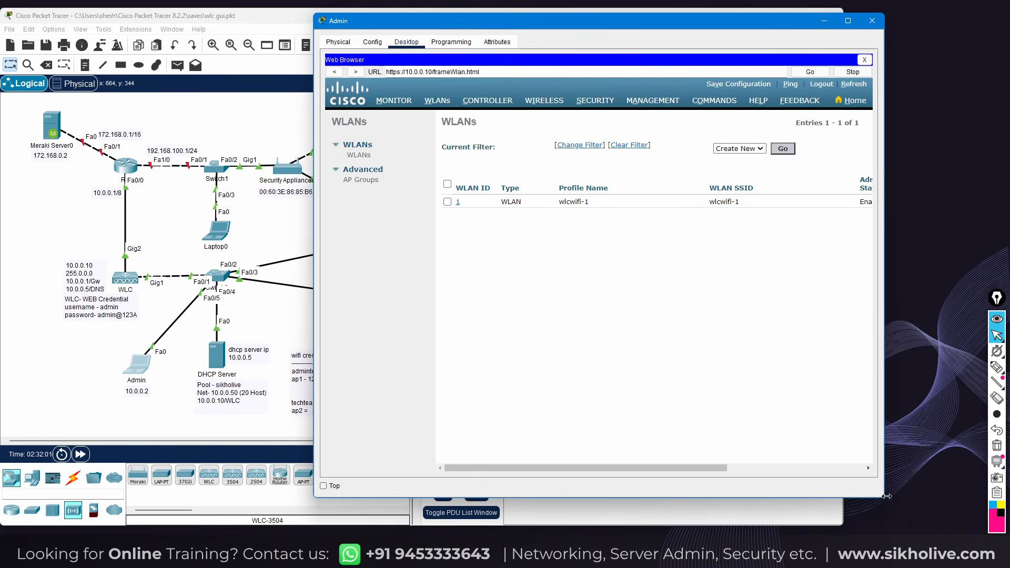
drag(886, 500, 947, 532)
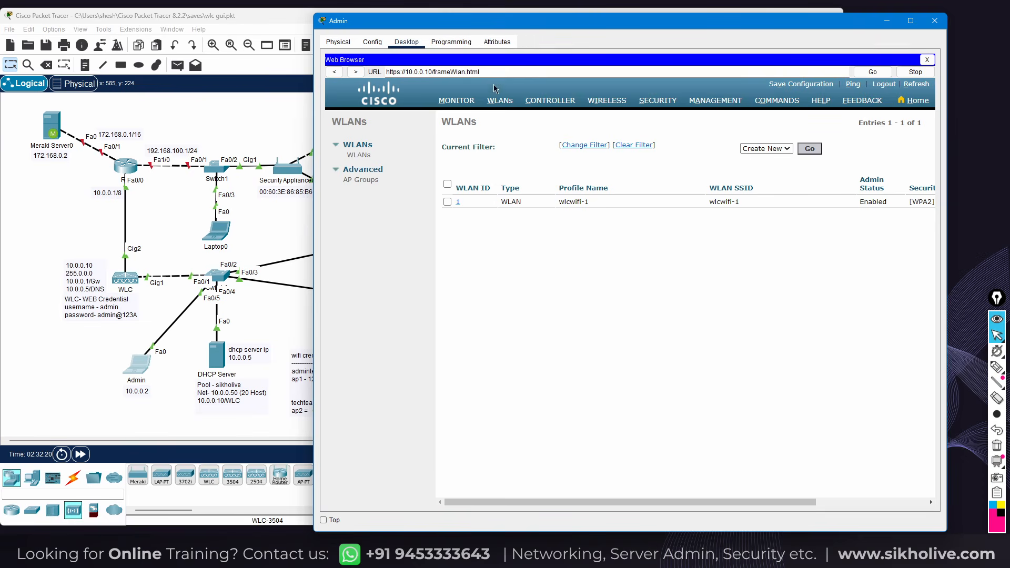
drag(485, 22, 444, 150)
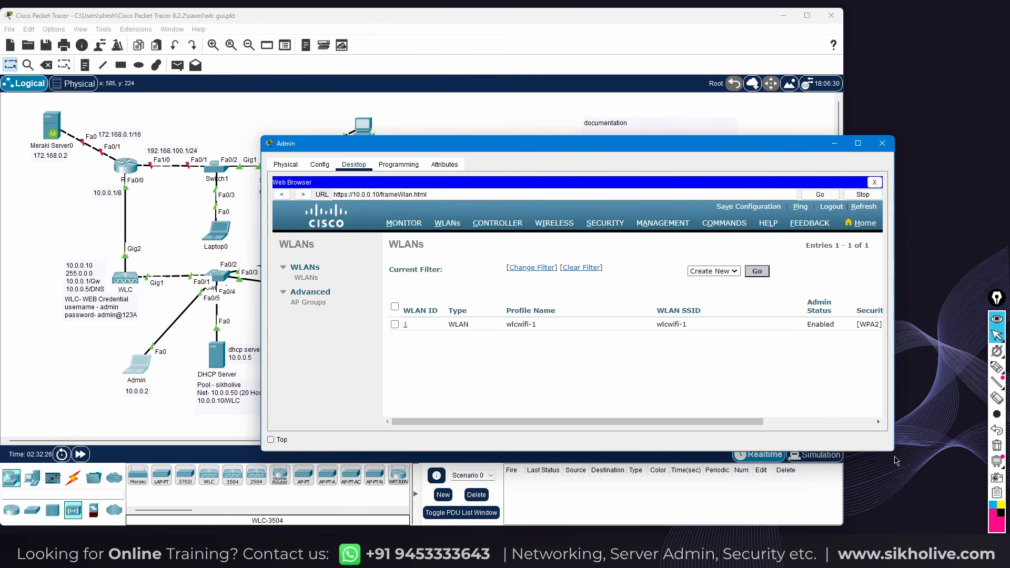
drag(894, 453, 956, 468)
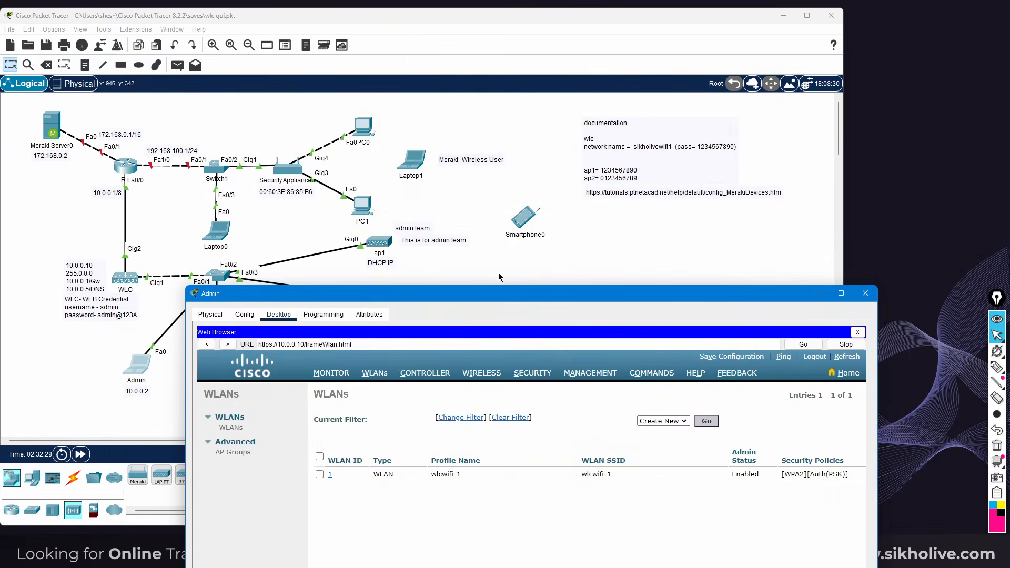
drag(403, 296, 392, 324)
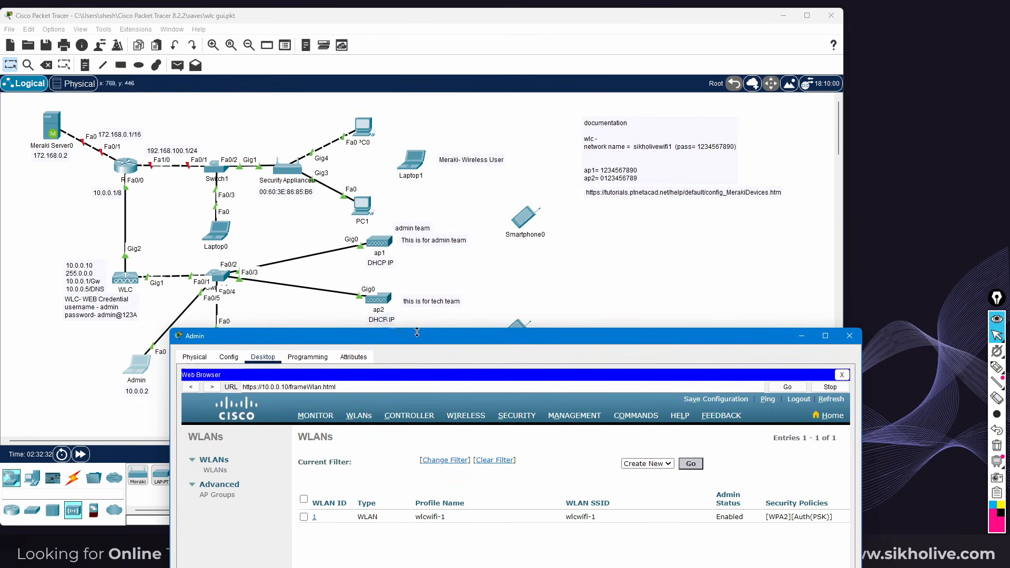
drag(417, 332, 474, 45)
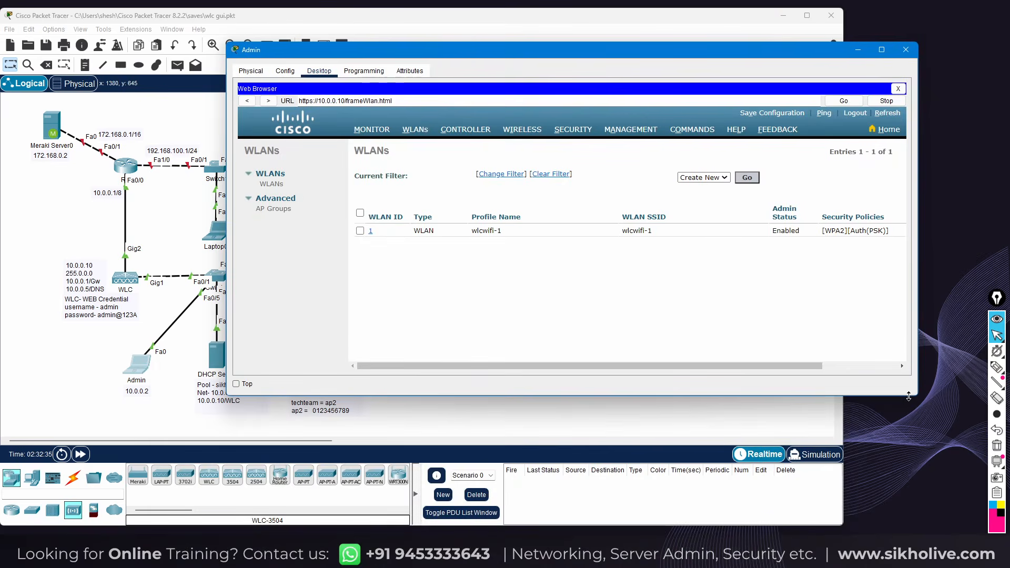
drag(910, 394, 910, 473)
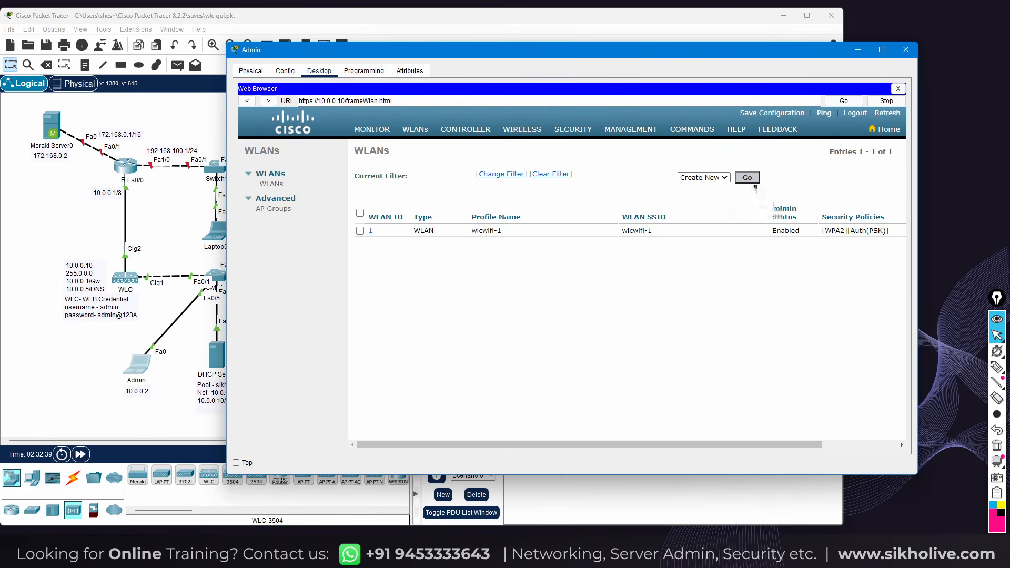
Create a new WLAN with profile name ap1 and SSID ap1ssid and apply it
click(746, 177)
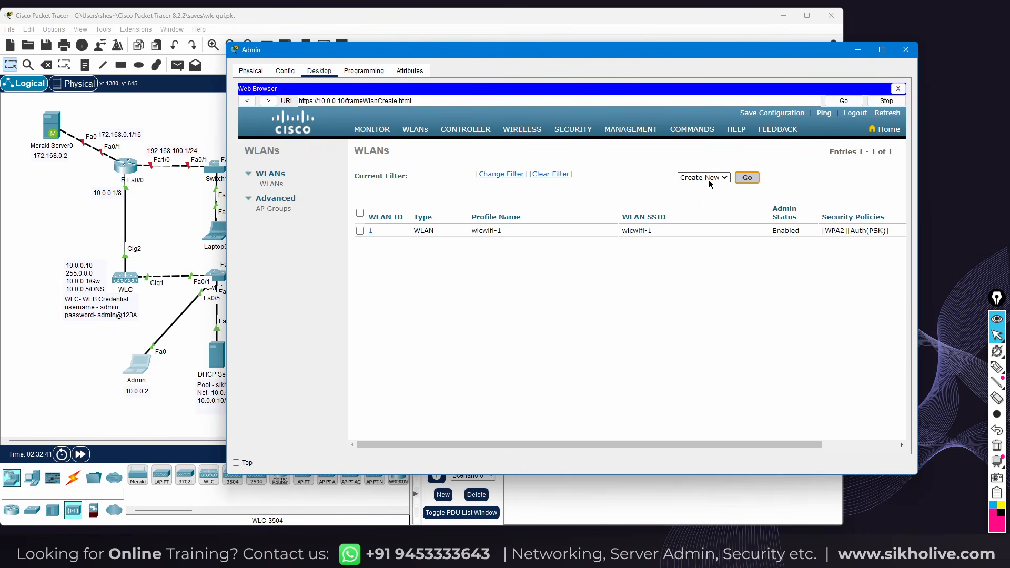
click(492, 193)
text(ap)
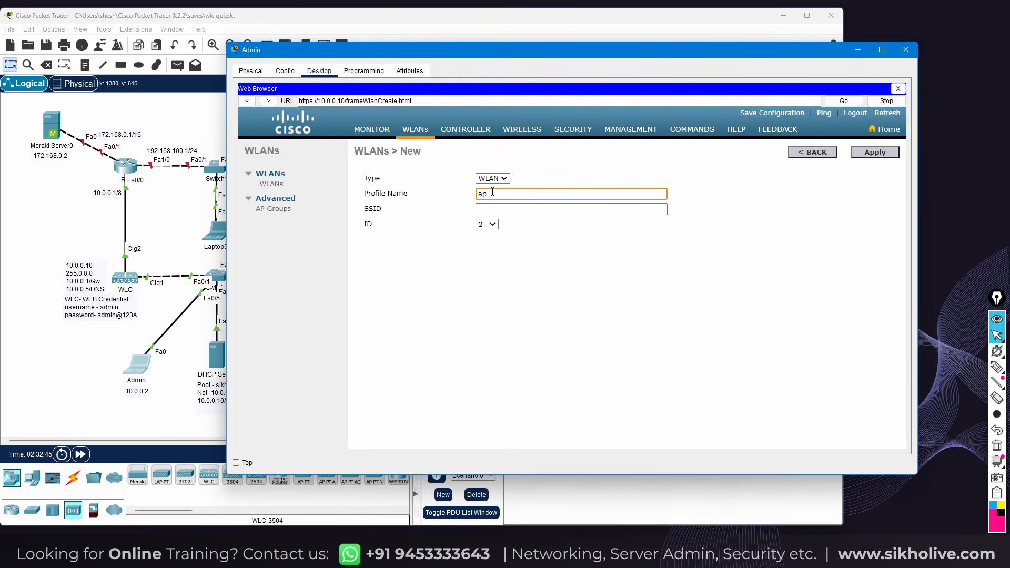
text(i)
click(495, 208)
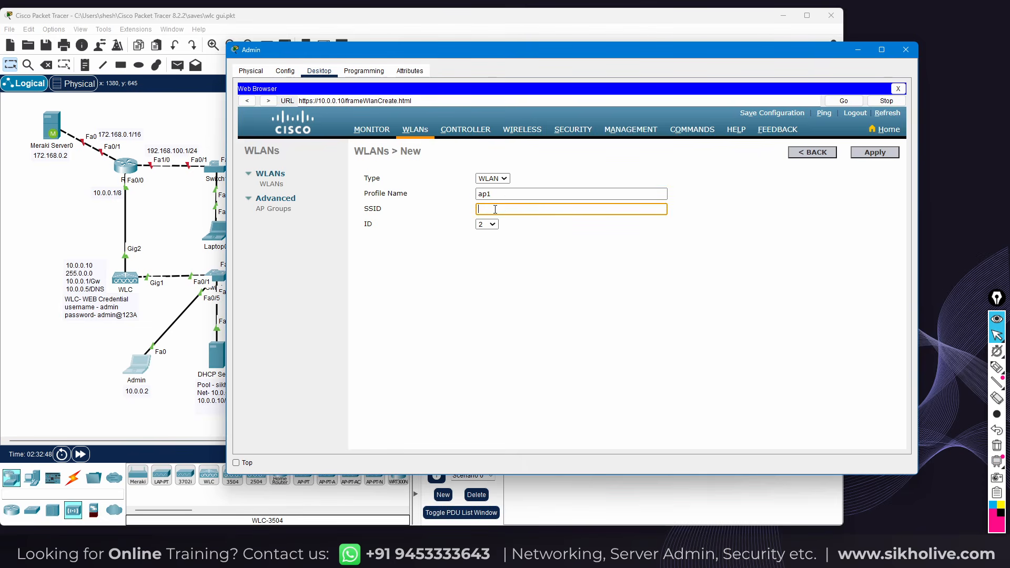
text(ap1ssid)
click(865, 154)
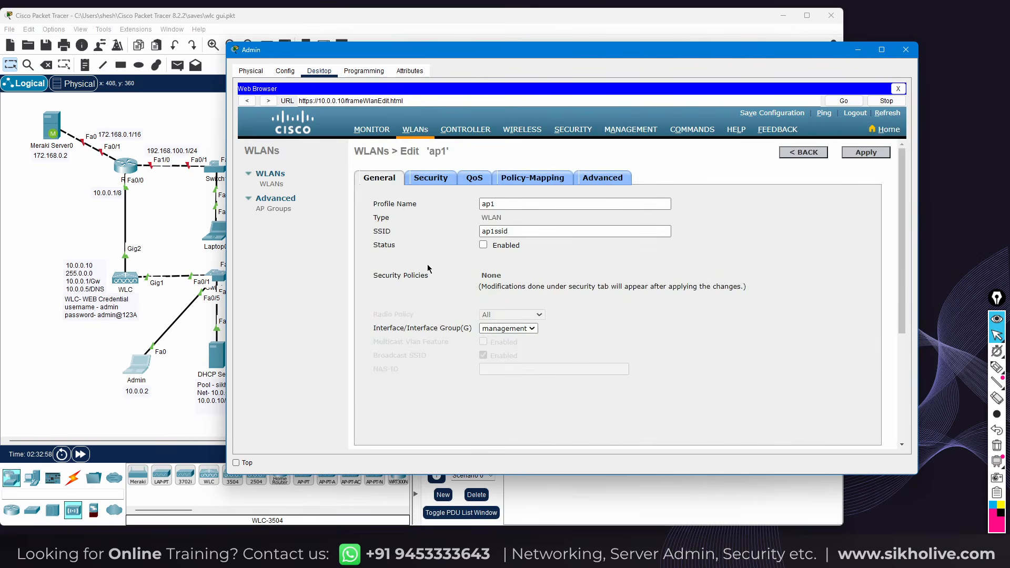
Return to the ap1 WLAN edit page and tick Status Enabled
click(181, 226)
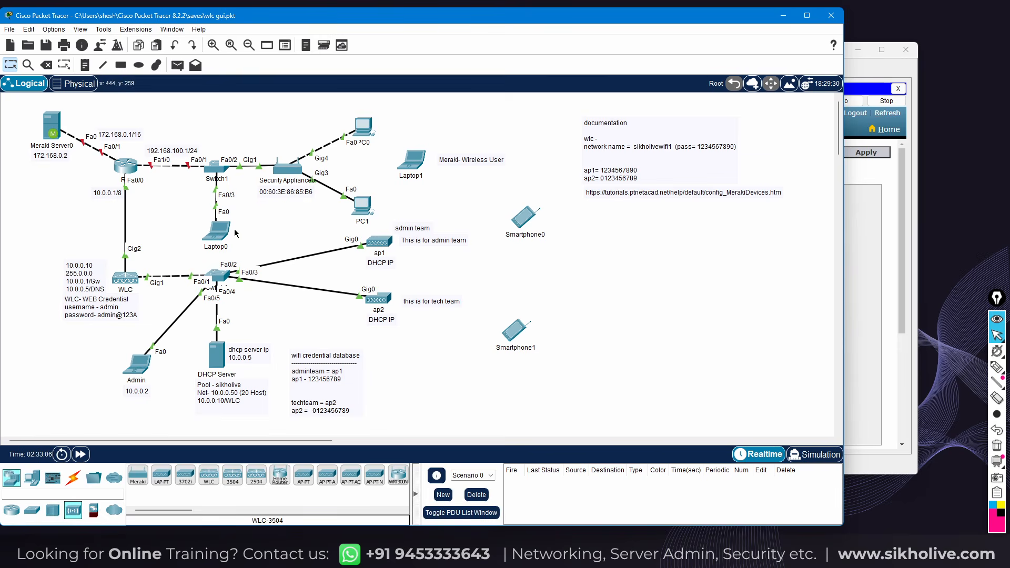
click(137, 363)
click(495, 232)
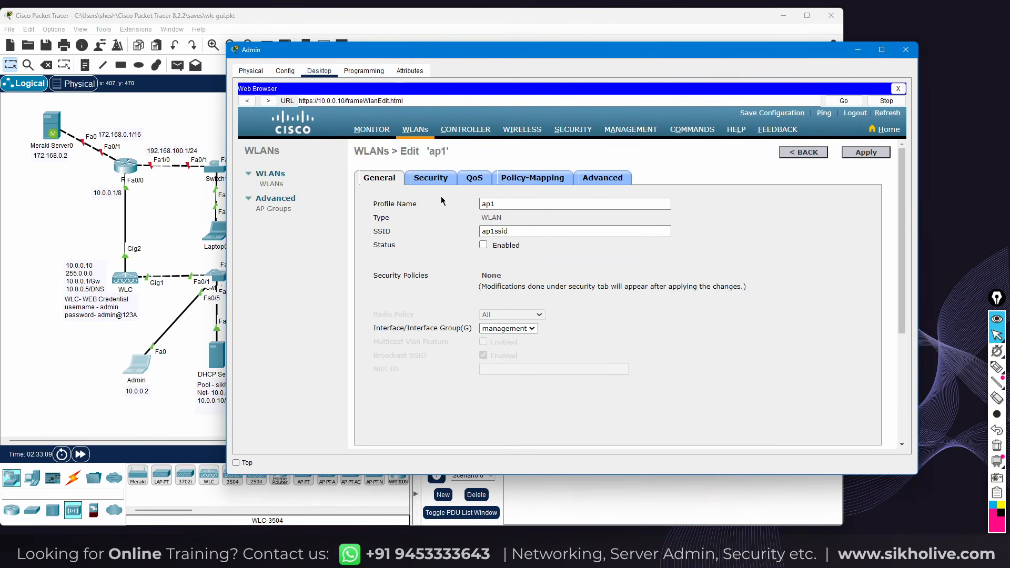
click(484, 244)
Set ap1's Layer 2 security to WPA+WPA2 with the WPA2 policy enabled
click(422, 181)
click(470, 225)
click(478, 245)
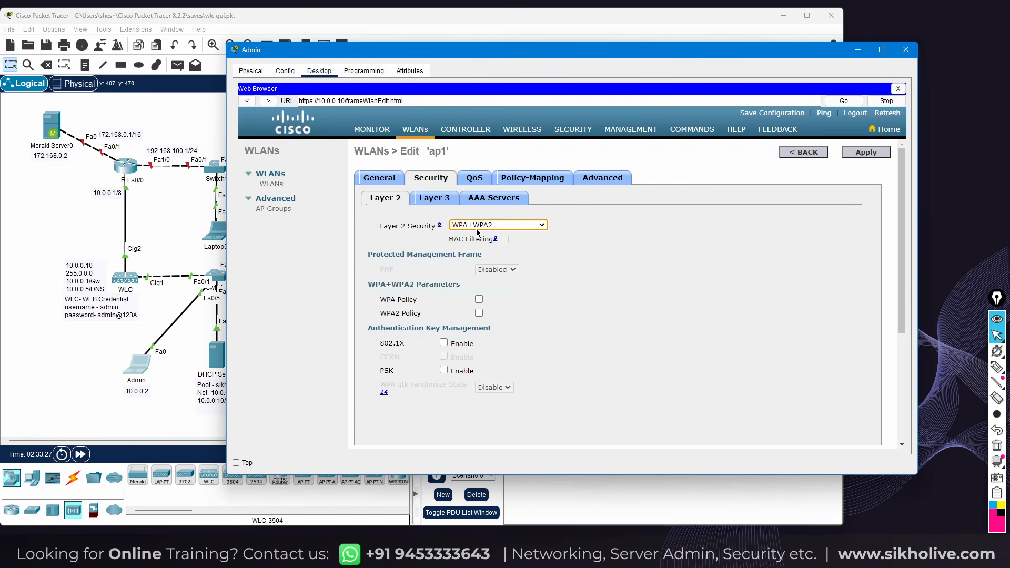
scroll(546, 272, down, 2)
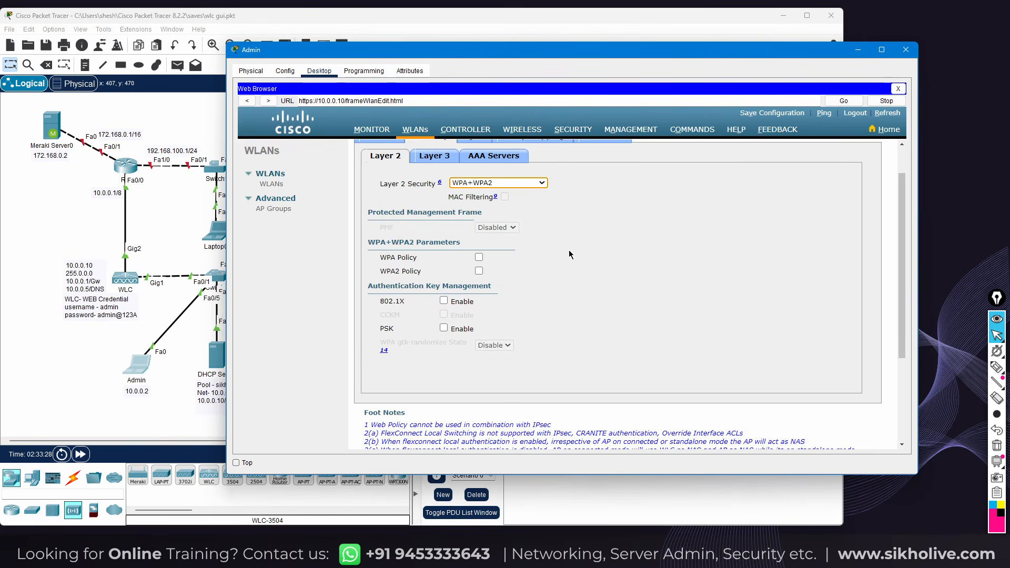
scroll(569, 250, up, 2)
scroll(529, 285, down, 2)
click(478, 270)
Enable PSK key management, enter the pre-shared key, and return to ap1's General tab
scroll(547, 303, down, 2)
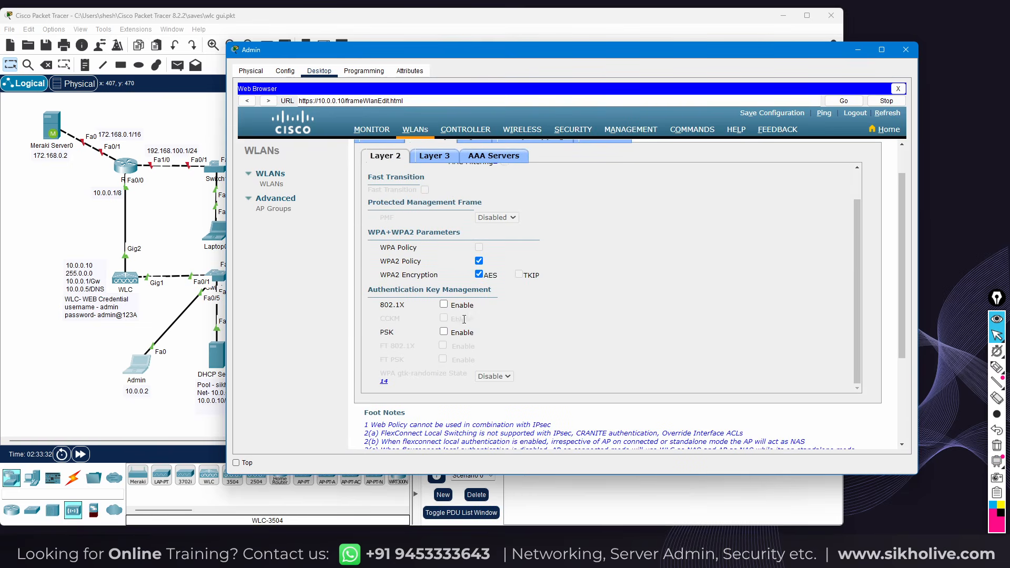
click(443, 332)
scroll(489, 337, down, 1)
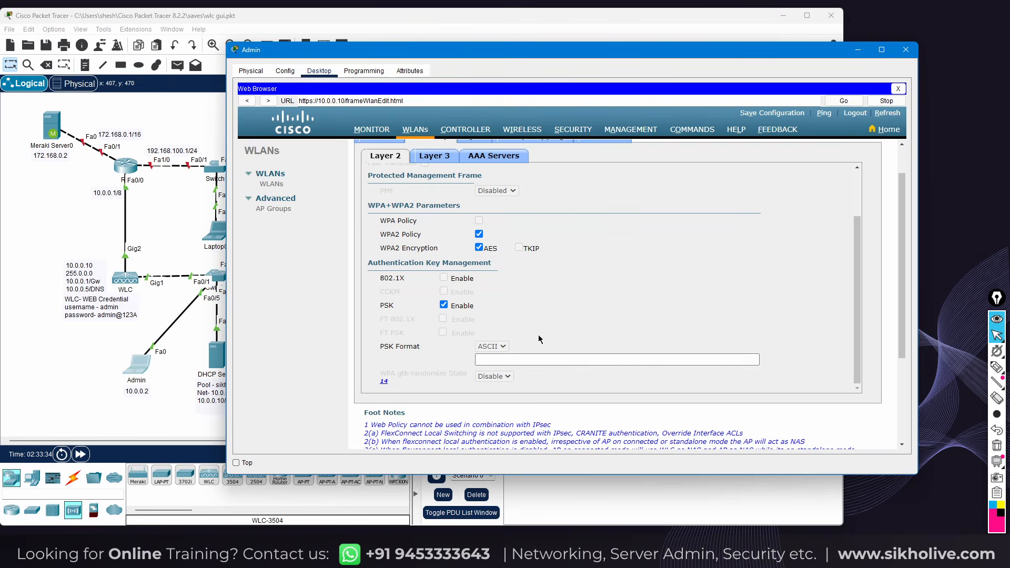
text(12)
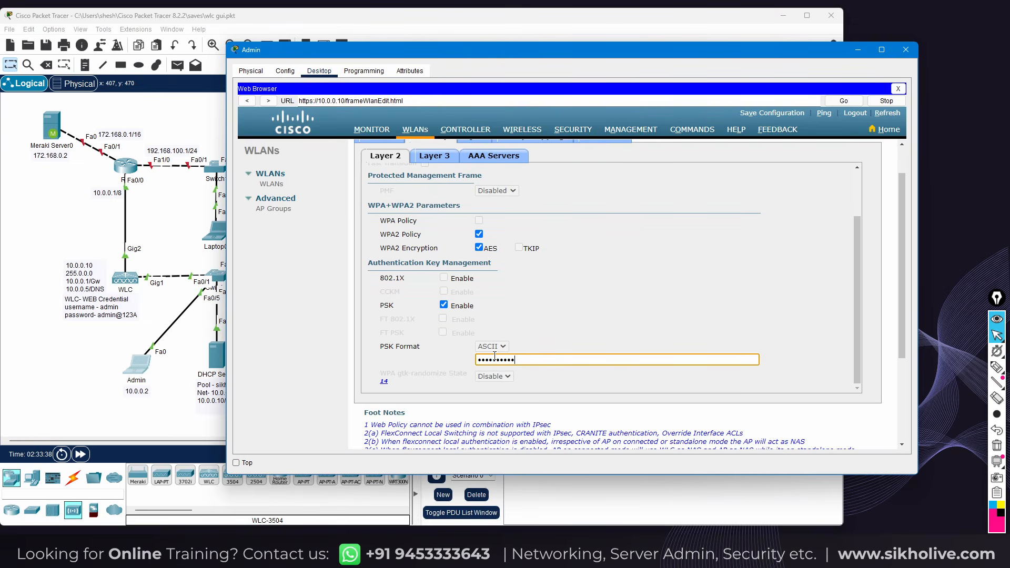
scroll(640, 292, down, 2)
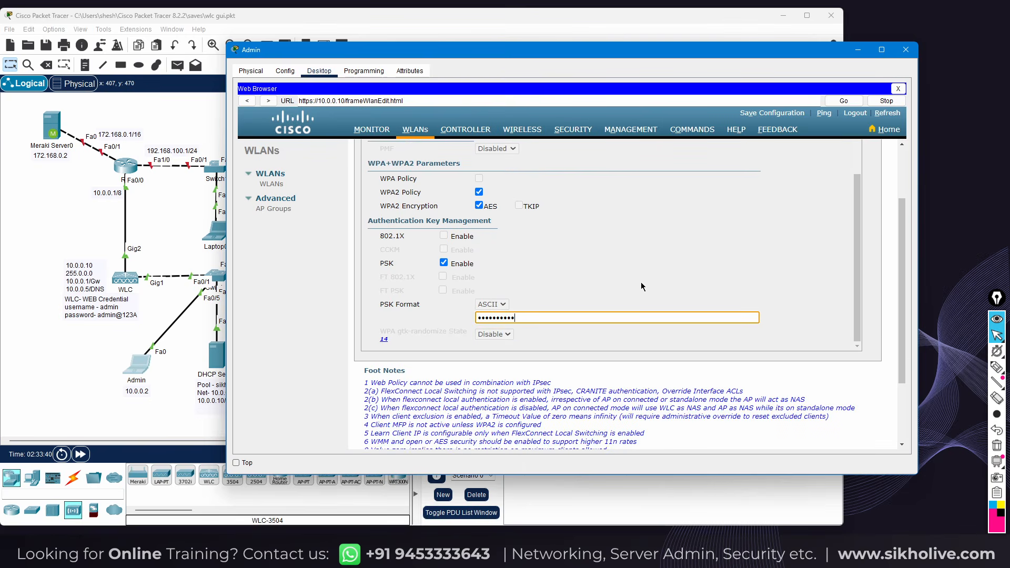
scroll(641, 292, up, 4)
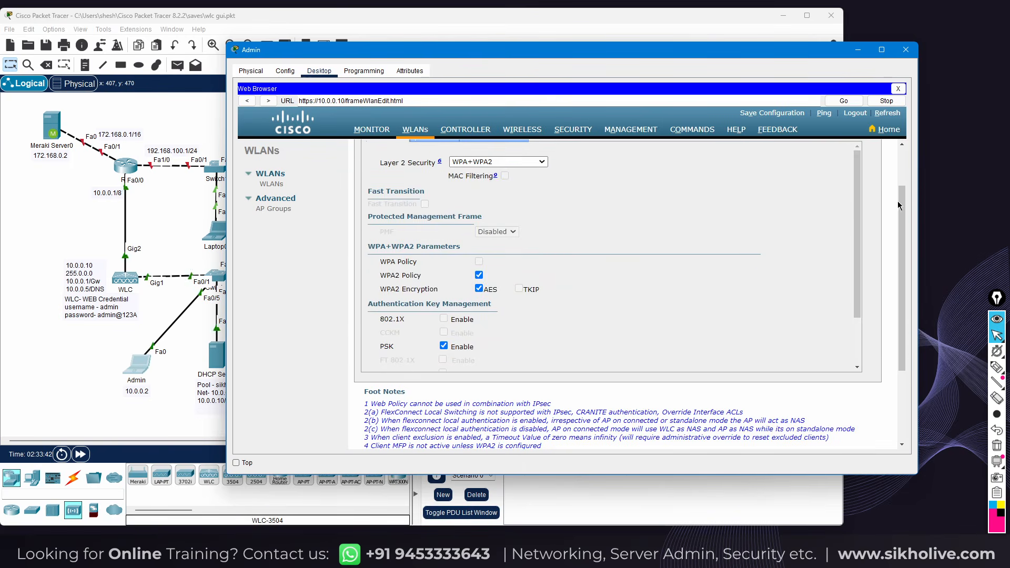
scroll(899, 201, up, 3)
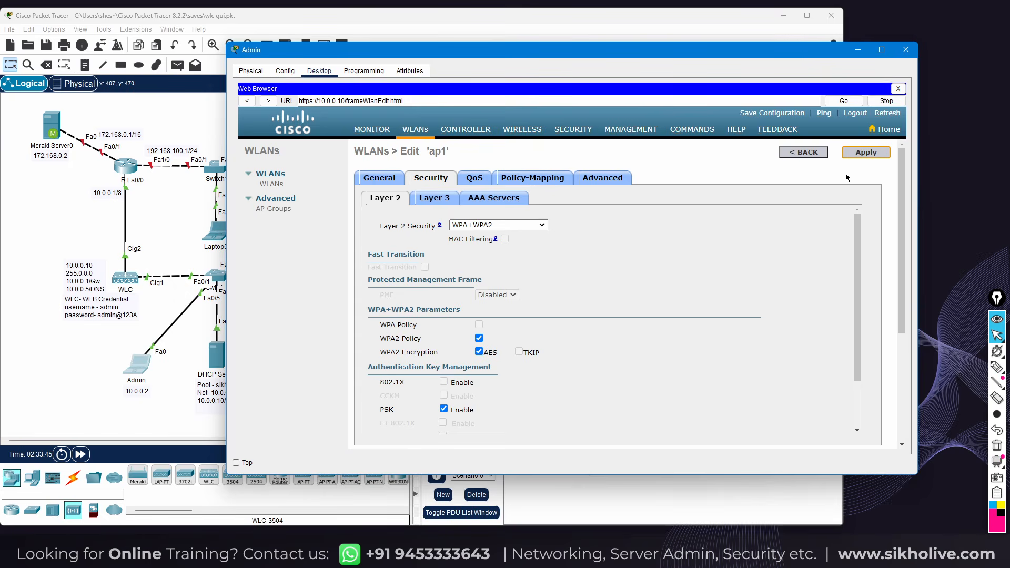
click(440, 177)
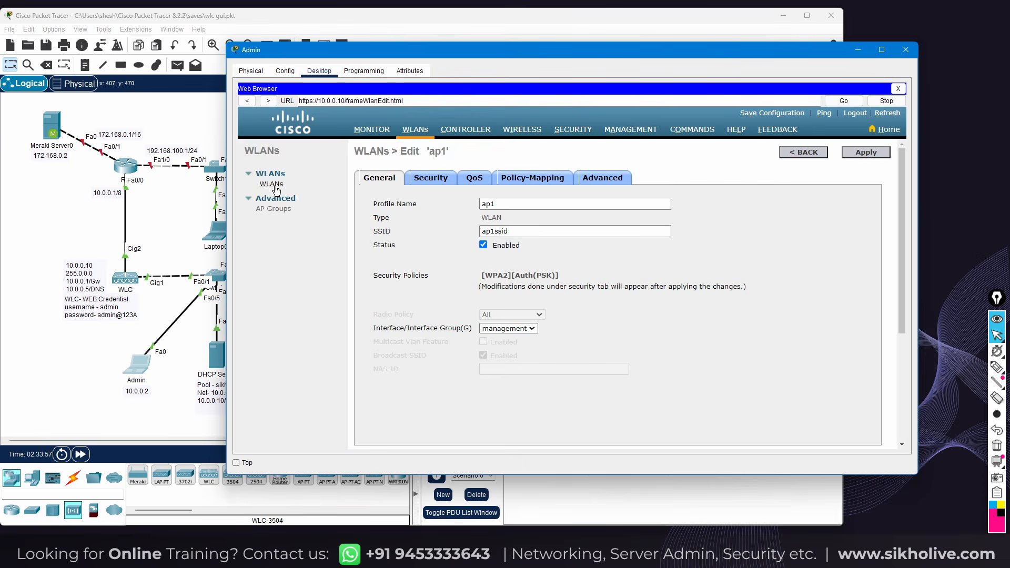
Apply and confirm the ap1 WLAN settings, then return to the WLANs list
click(863, 153)
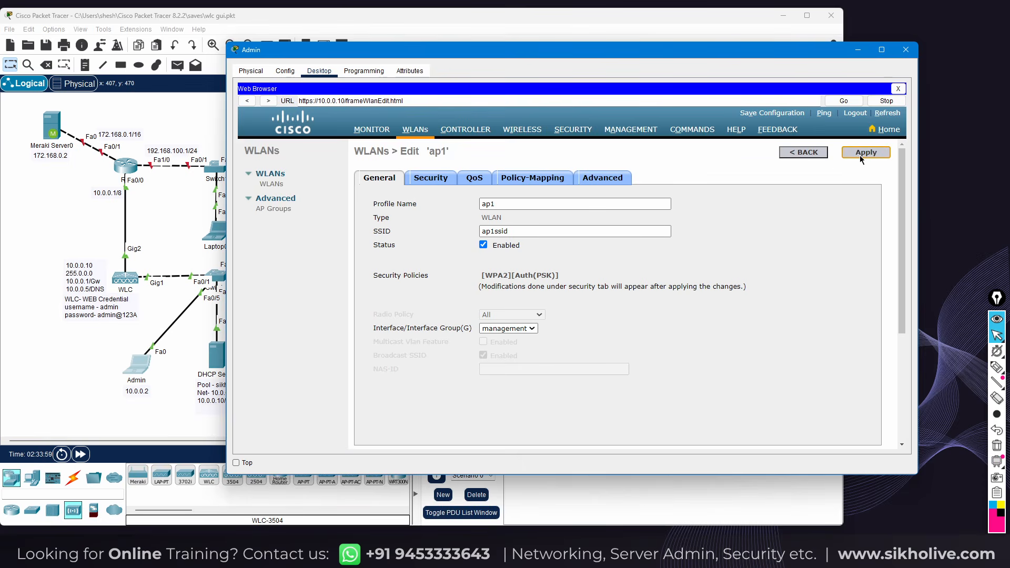
click(636, 284)
click(271, 184)
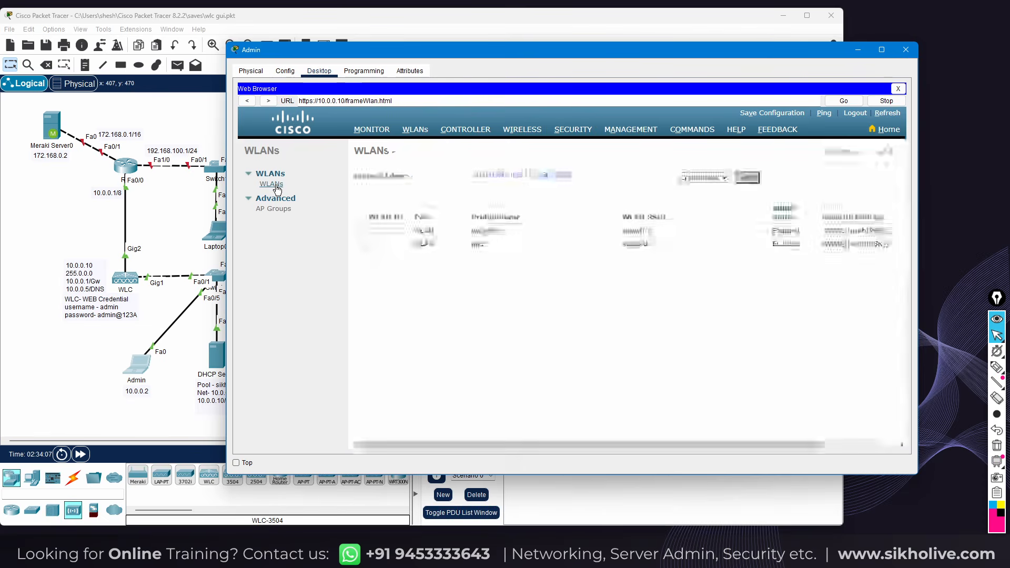
Create WLAN ap2 with SSID ap2ssid (ID 3) and tick Status Enabled
double_click(443, 240)
drag(444, 241, 501, 248)
click(501, 246)
click(745, 177)
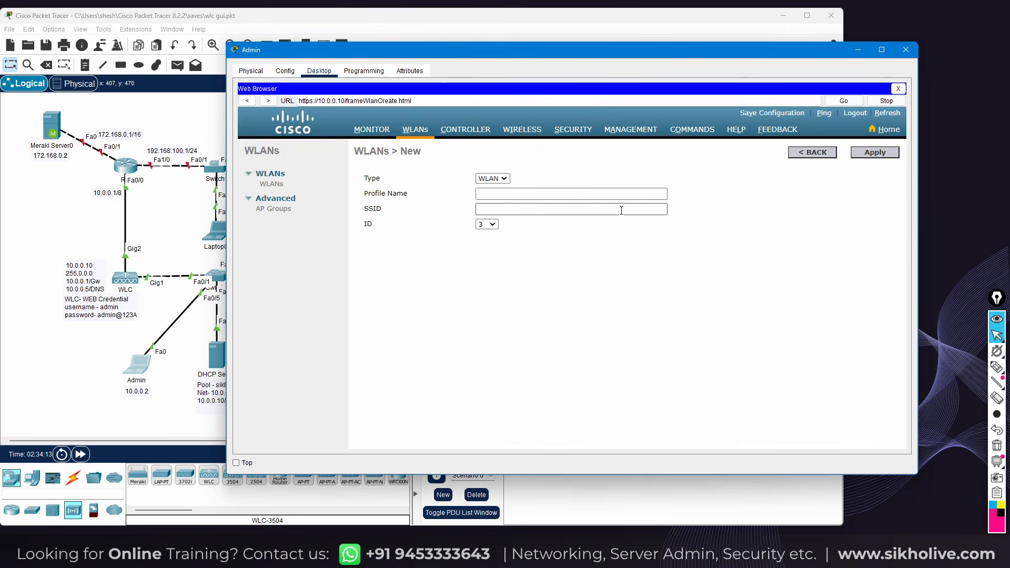
click(503, 197)
text(ap2)
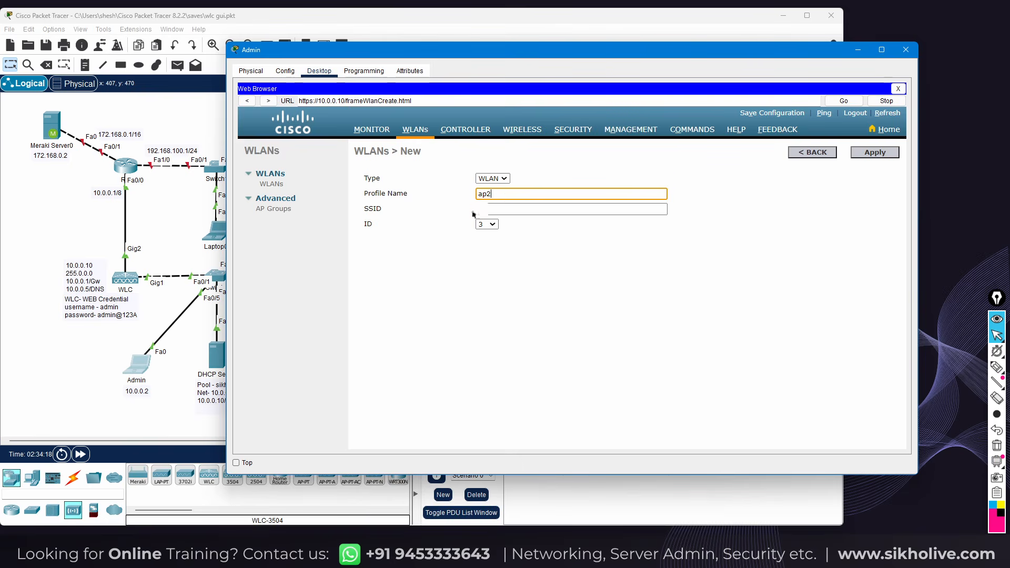
click(489, 209)
text(ap2ssid)
click(859, 154)
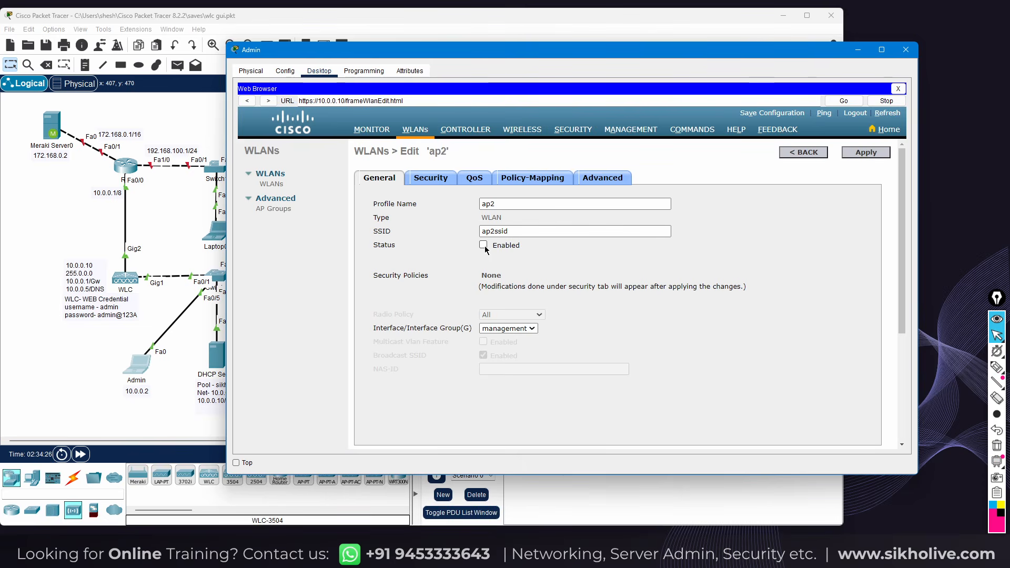
click(483, 245)
Set ap2's Layer 2 security to WPA+WPA2 with WPA2 policy, PSK enabled and a pre-shared key
click(432, 177)
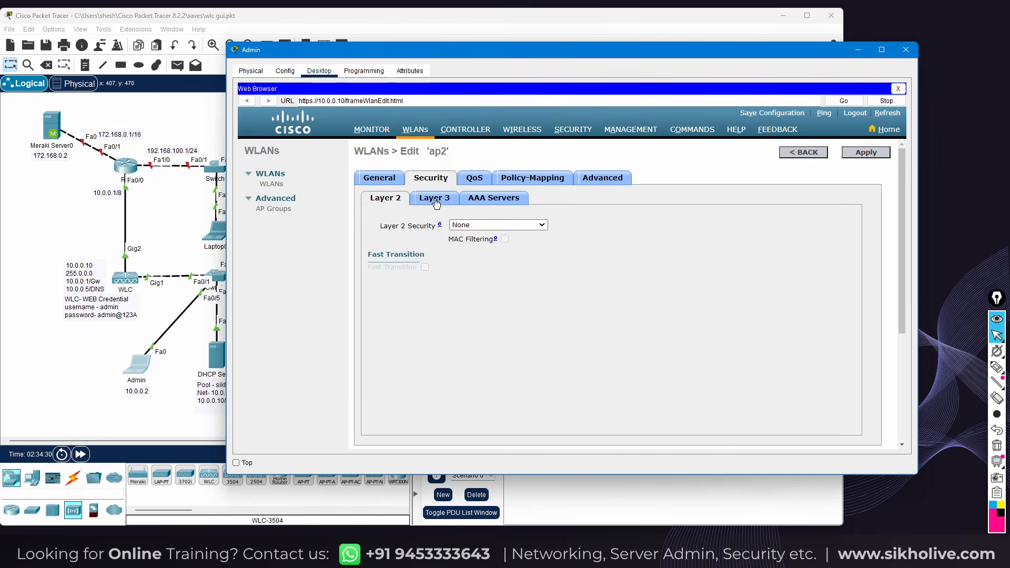
click(494, 224)
click(473, 246)
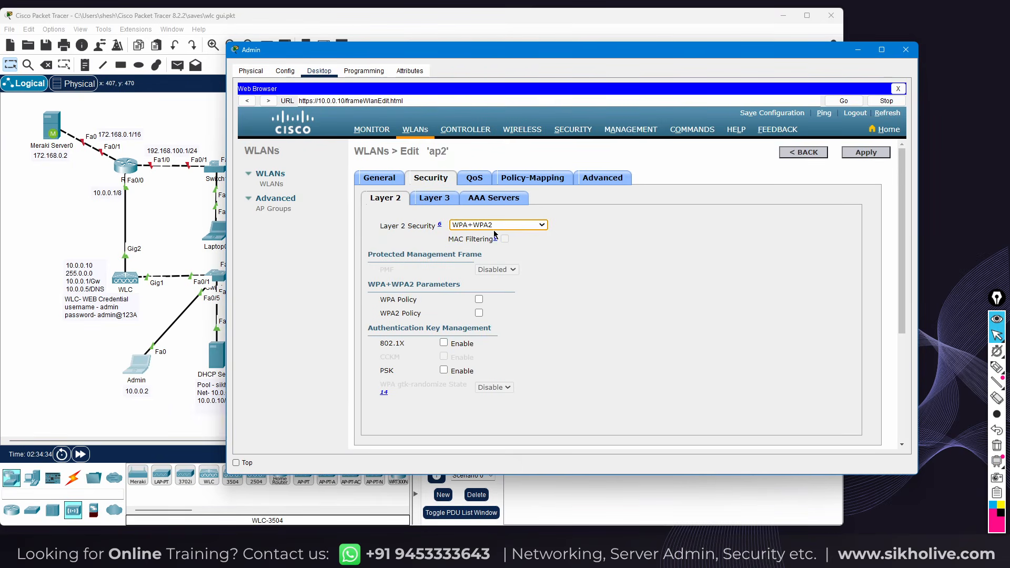
click(478, 313)
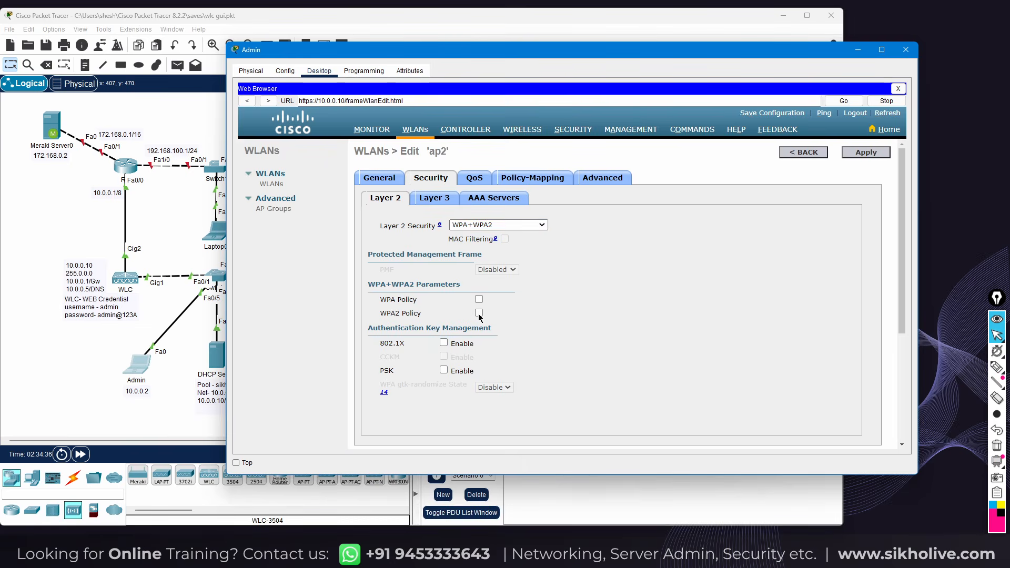
click(443, 374)
click(510, 427)
text(••••••••••)
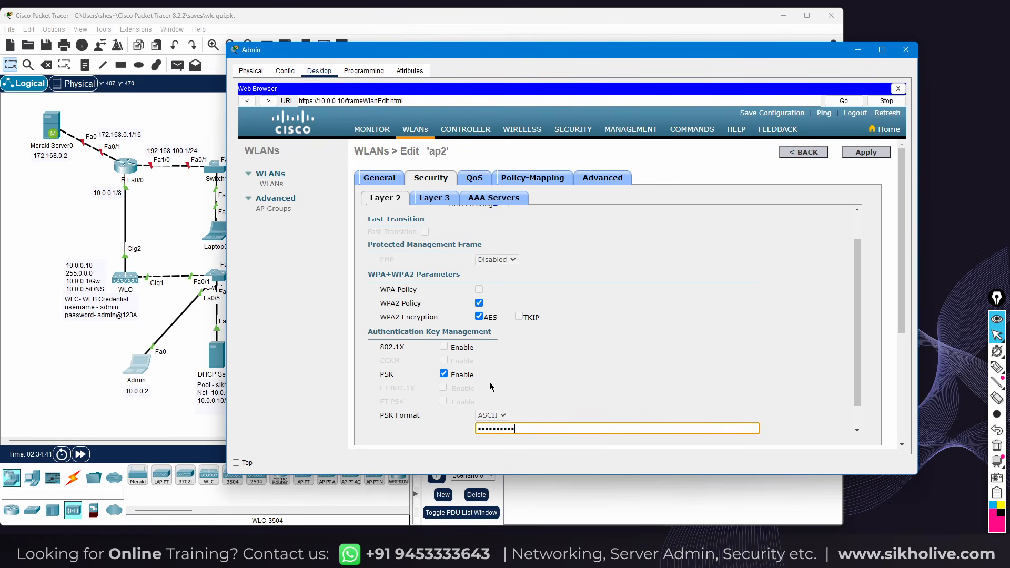
Apply the ap2 security settings and bring the network topology forward
scroll(676, 298, up, 2)
click(864, 152)
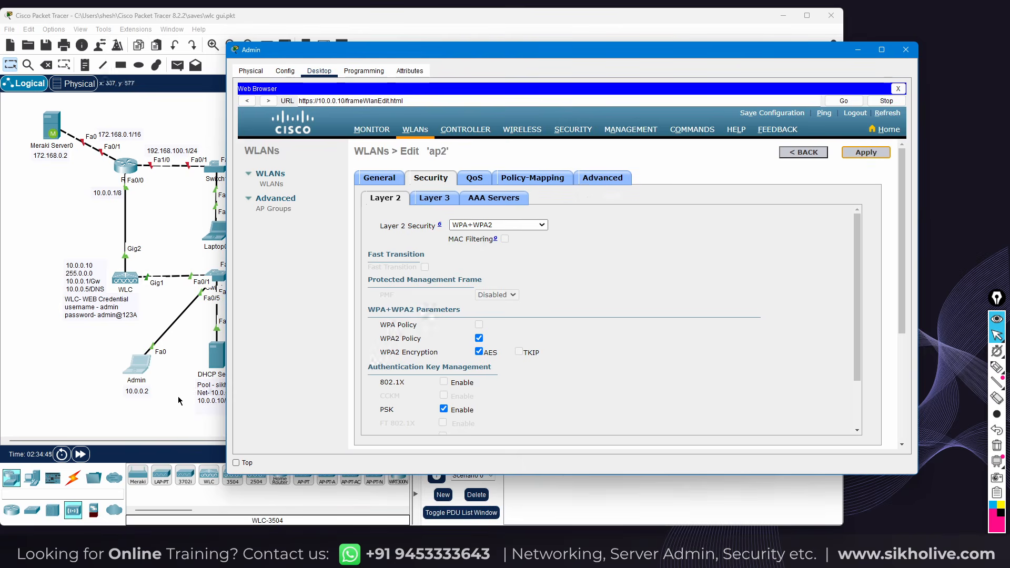
click(178, 396)
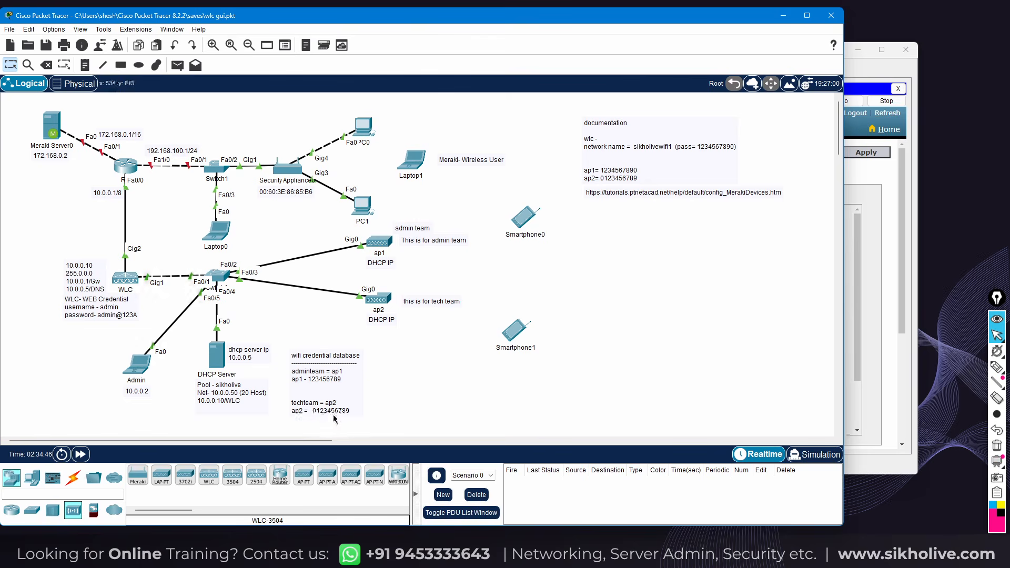
Back in the Admin browser, apply ap2's WLAN settings and confirm the change
drag(324, 400, 378, 386)
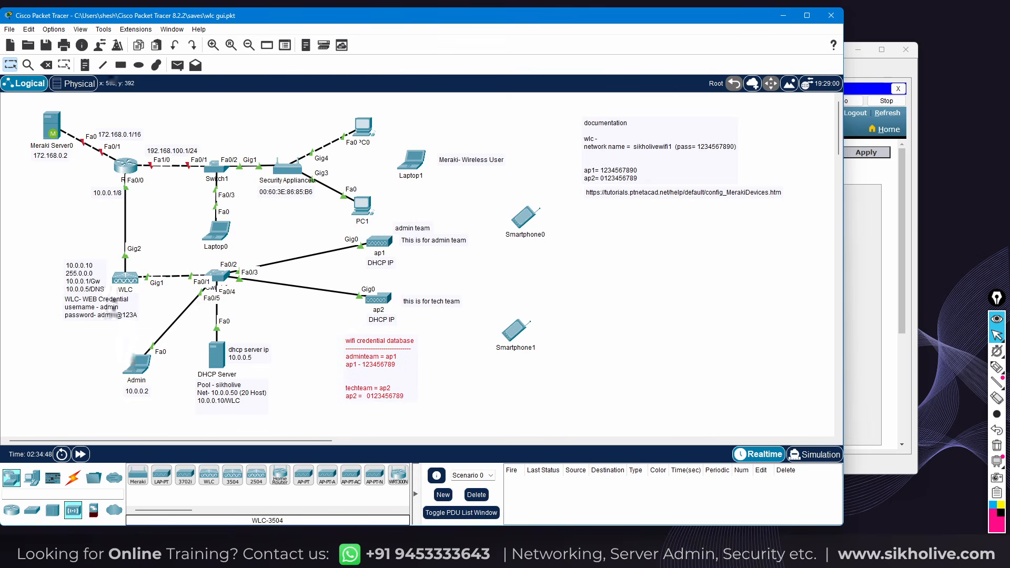
click(137, 363)
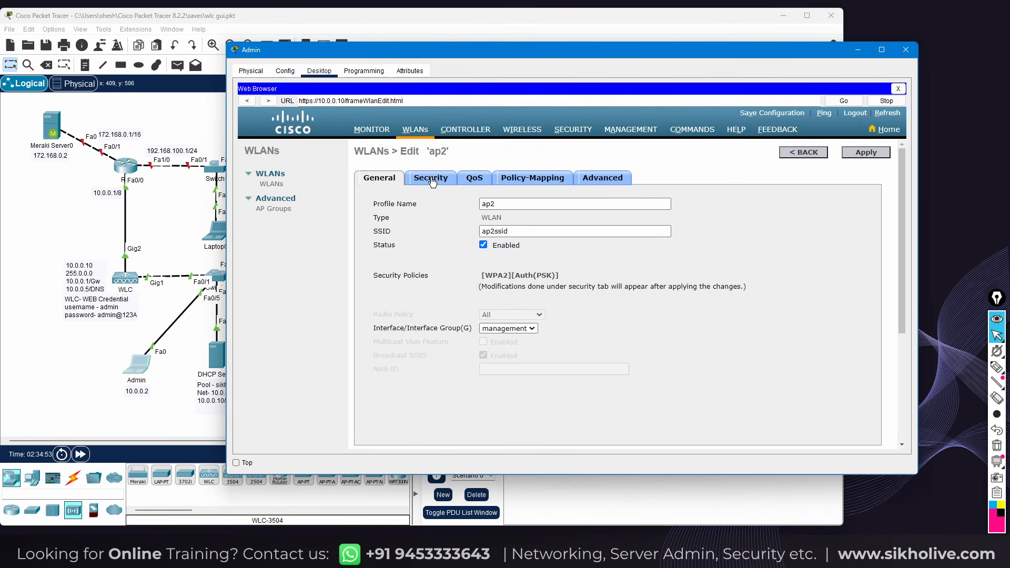
click(856, 153)
click(631, 283)
Check the three WPA2-PSK WLANs in the WLANs list, then open the AP Groups page
drag(420, 51, 468, 61)
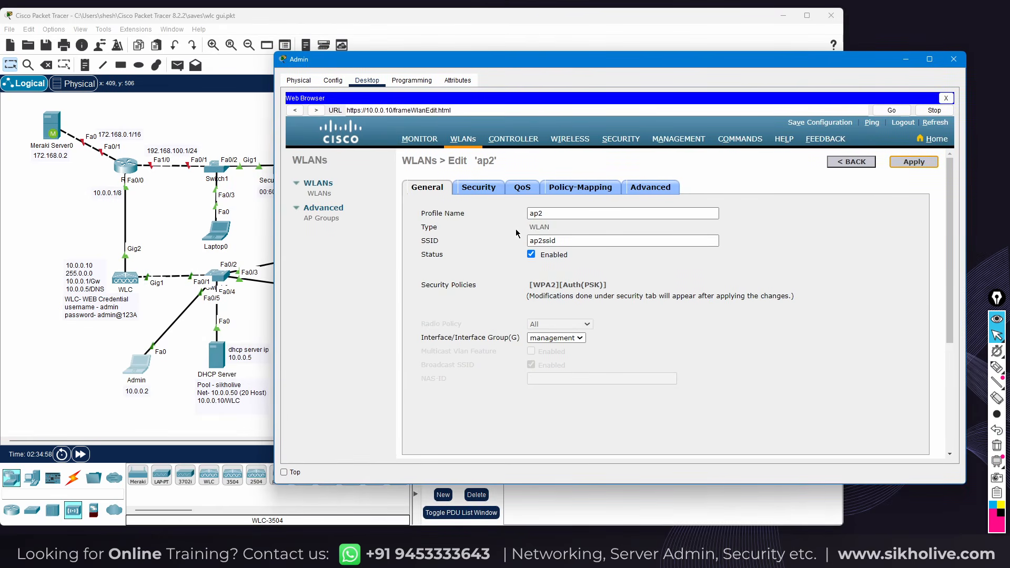
click(318, 194)
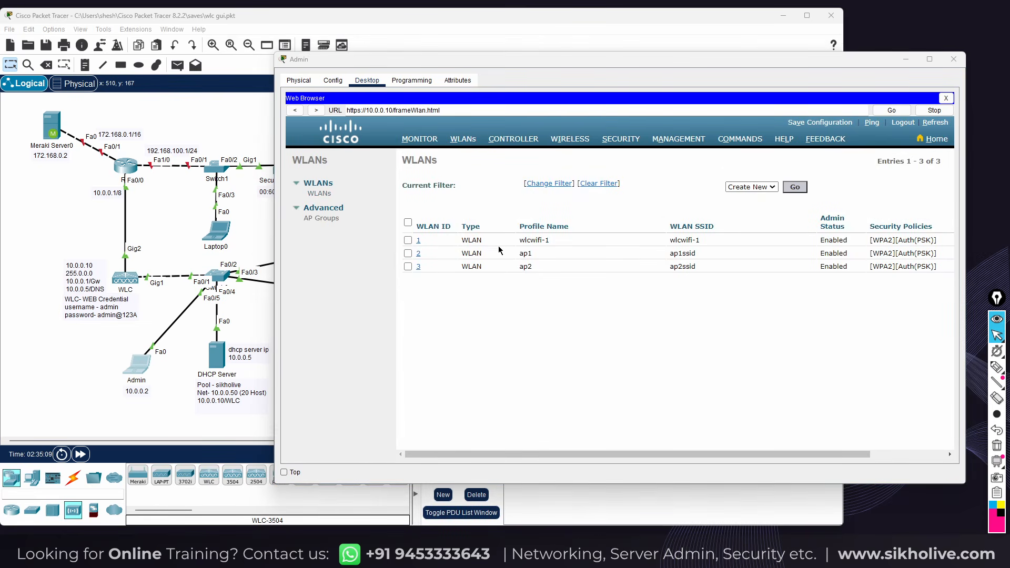
click(319, 219)
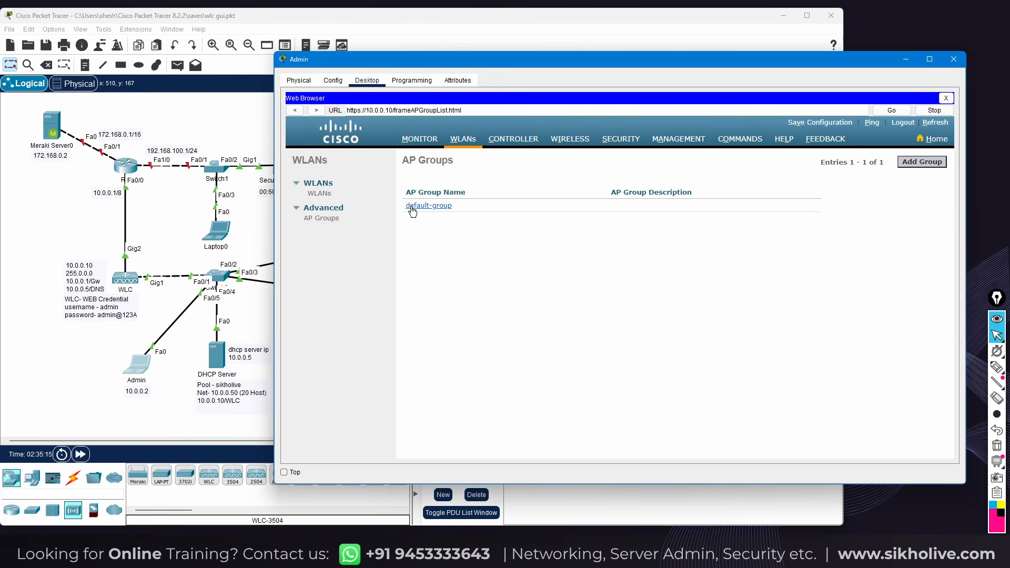
Open default-group and confirm ap1 and ap2 are its access points
click(430, 211)
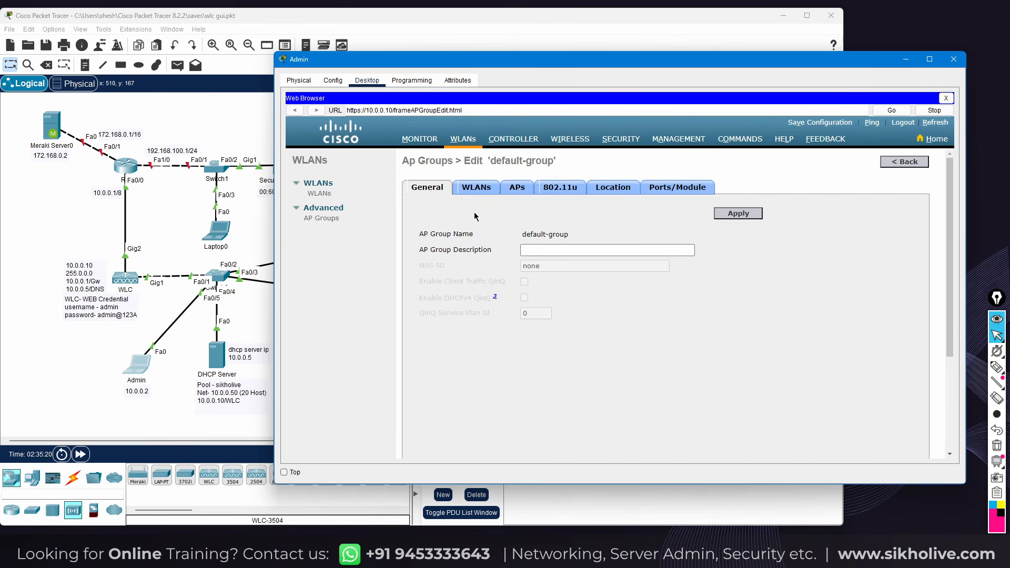
click(531, 251)
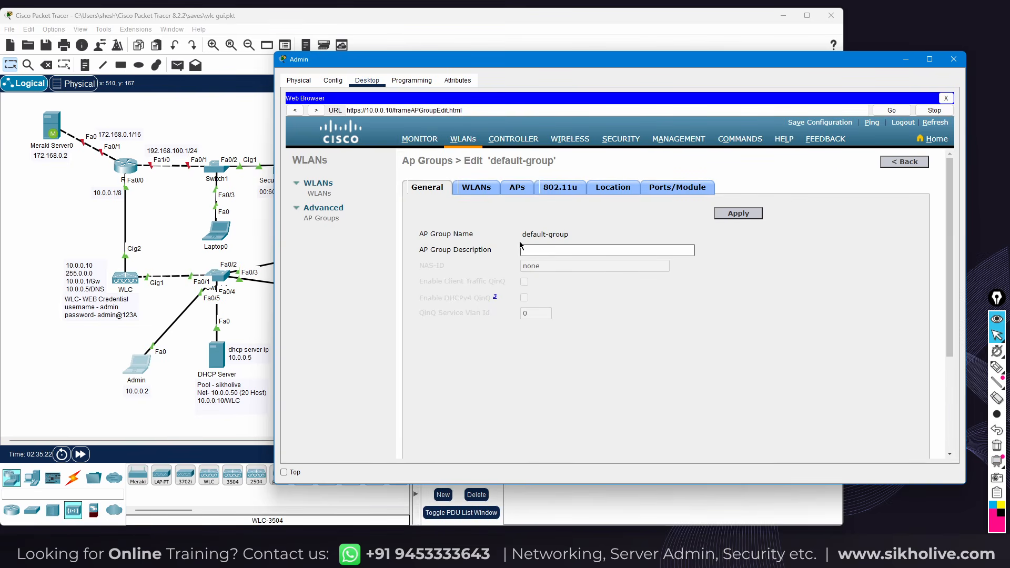
click(514, 191)
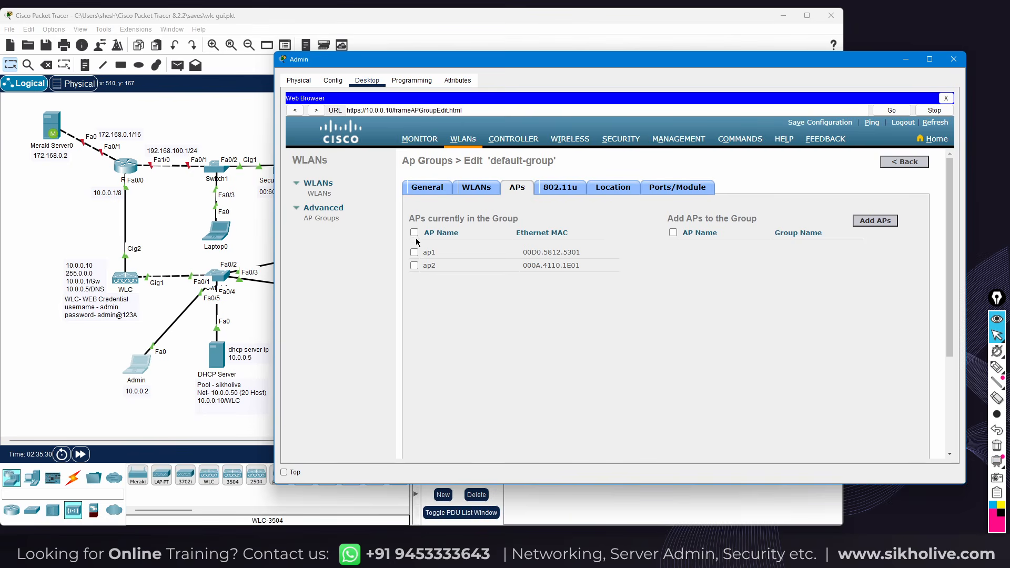
Confirm WLANs wlcwifi-1, ap1ssid and ap2ssid are assigned, then minimize the Admin PC window
click(467, 192)
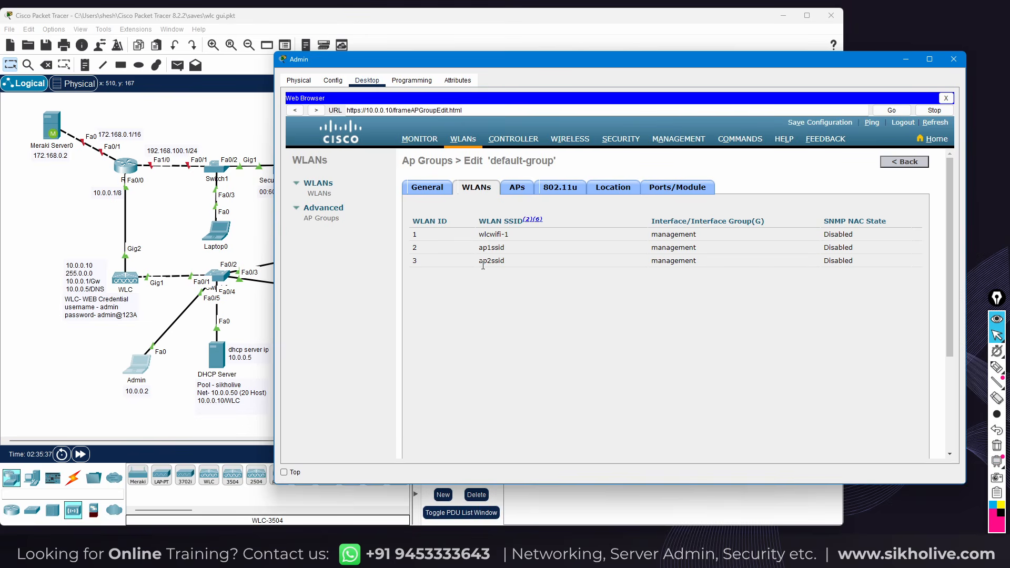
click(481, 247)
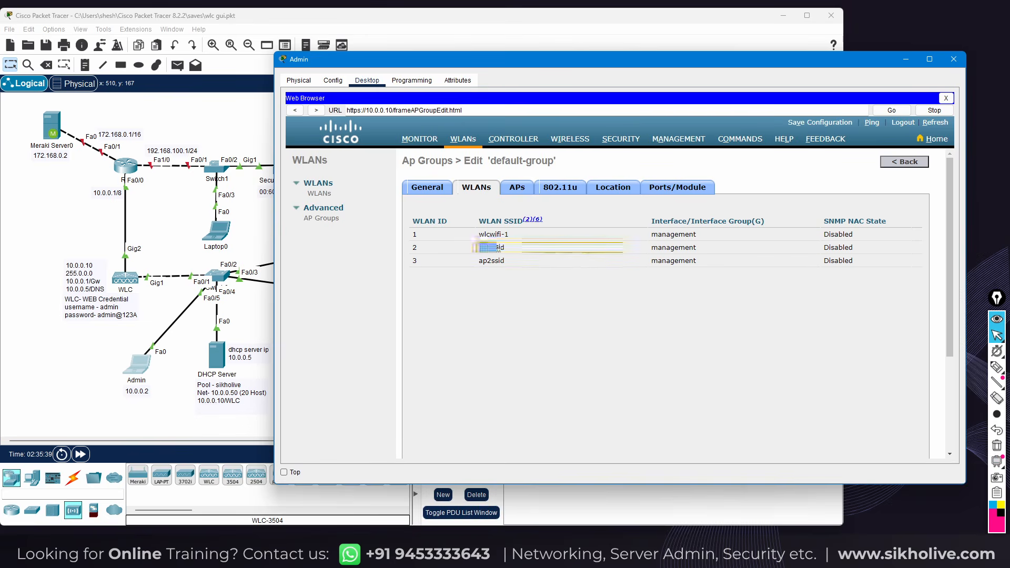
click(490, 261)
click(511, 298)
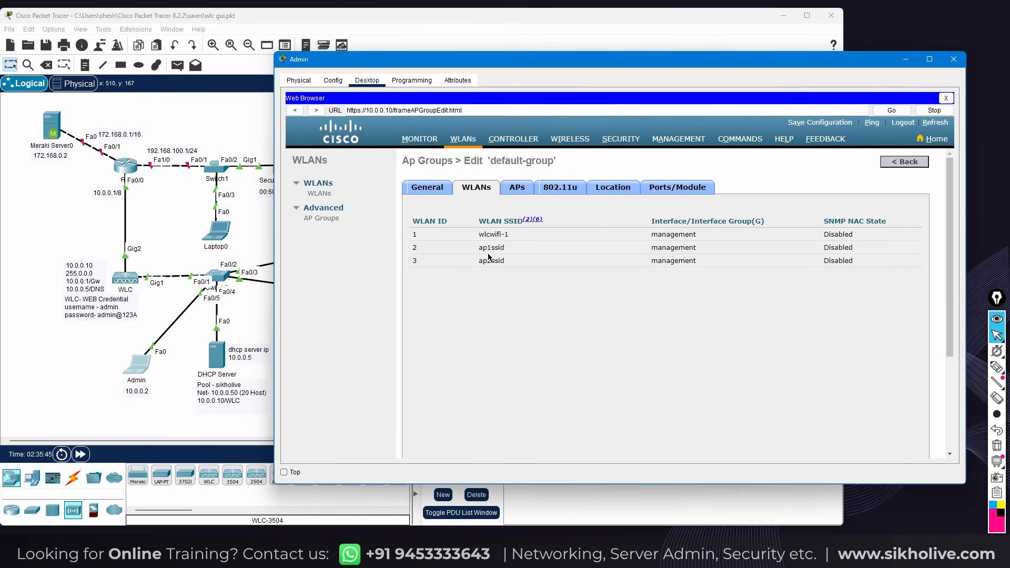
click(905, 60)
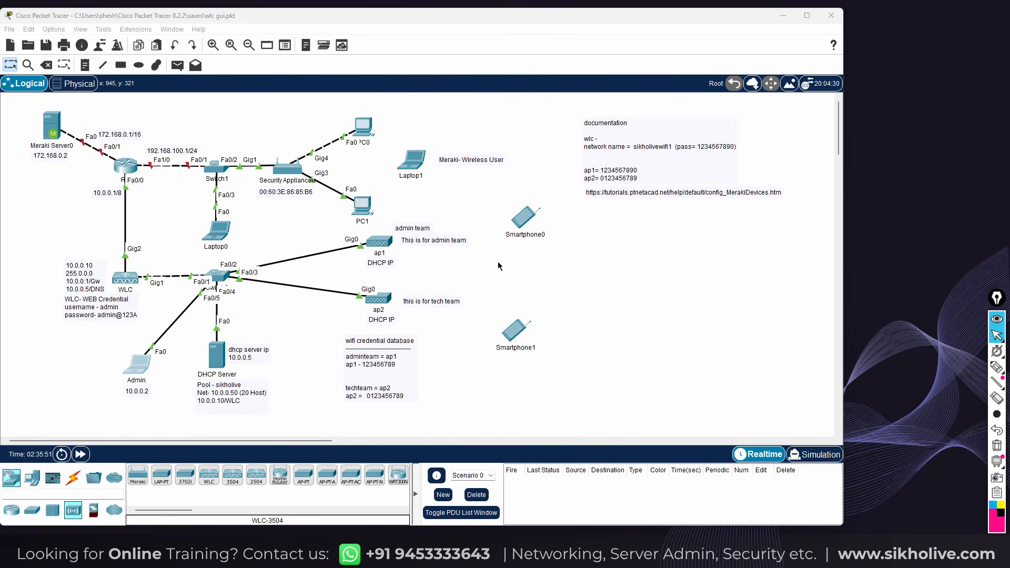
Check Smartphone0's Wireless0 SSID ap1 and pass phrase, then fast-forward the simulation clock
click(525, 220)
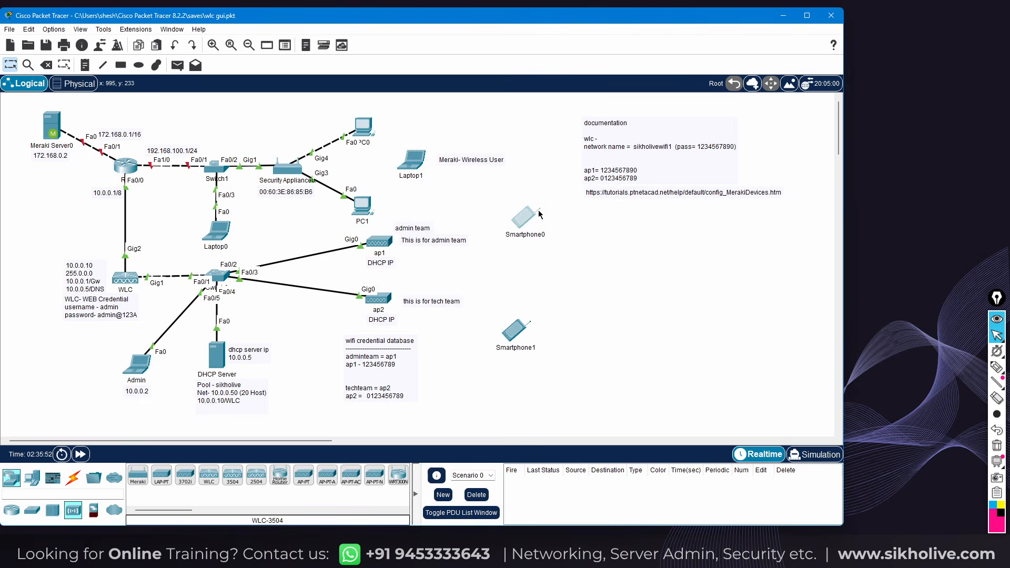
drag(529, 125, 709, 117)
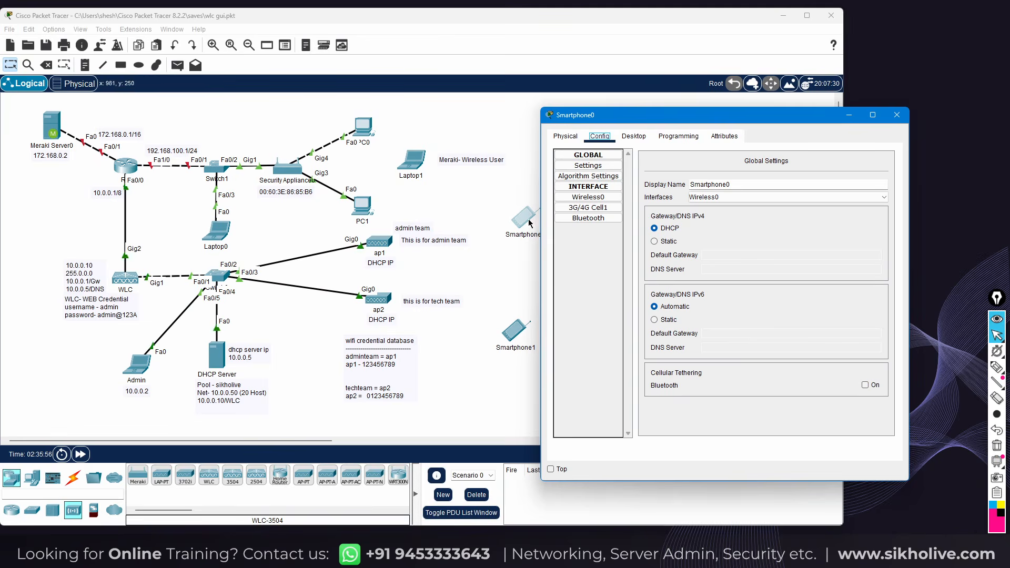
click(597, 205)
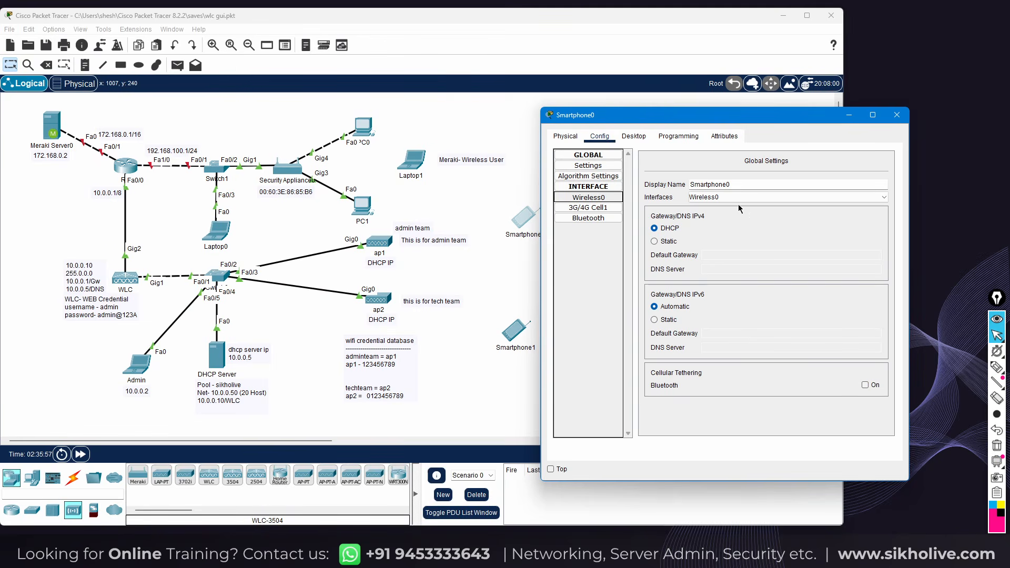
drag(776, 205, 761, 204)
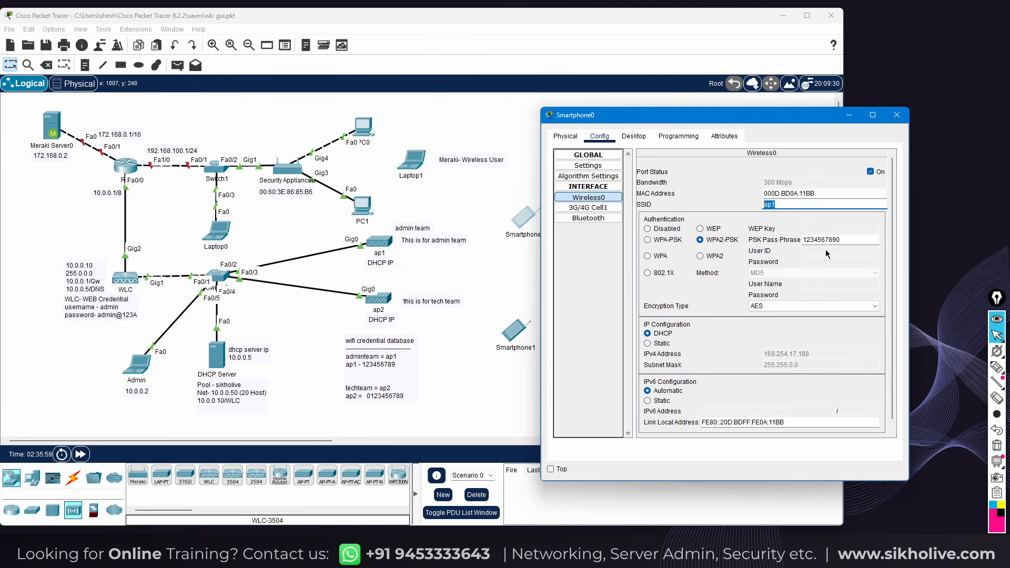
drag(843, 239, 801, 239)
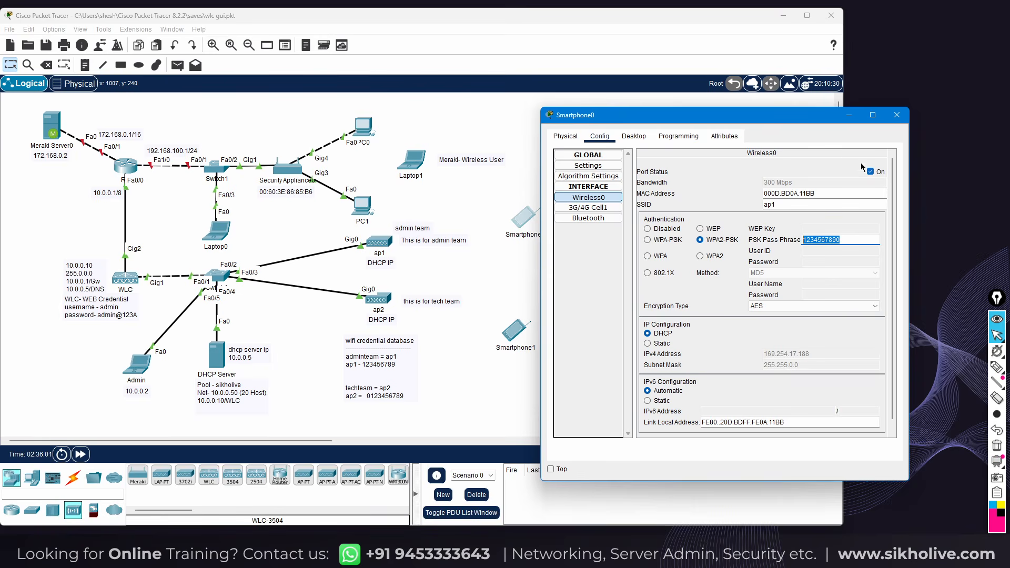
drag(798, 122, 816, 98)
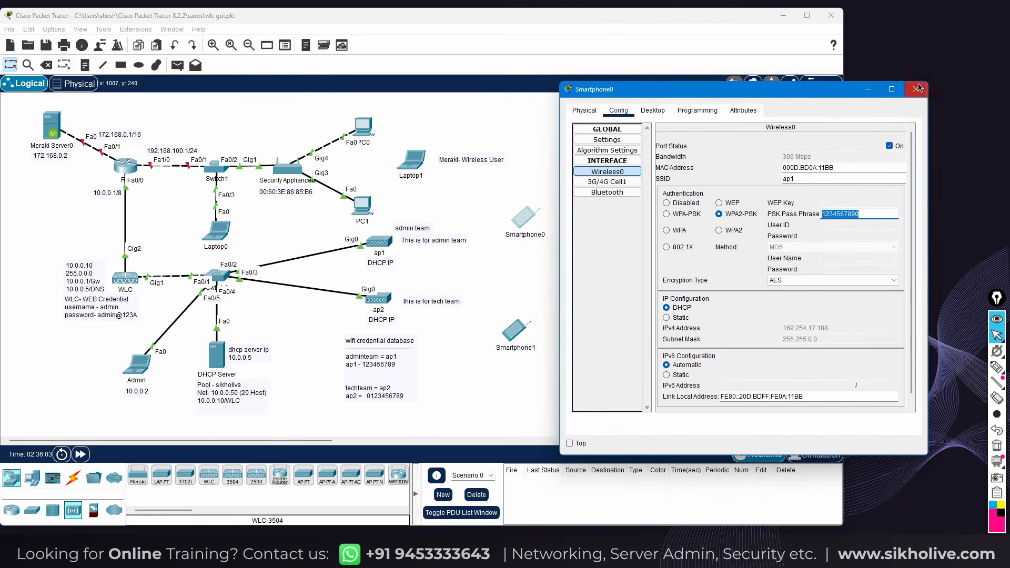
click(914, 91)
click(81, 454)
click(80, 455)
click(81, 454)
click(80, 454)
click(81, 454)
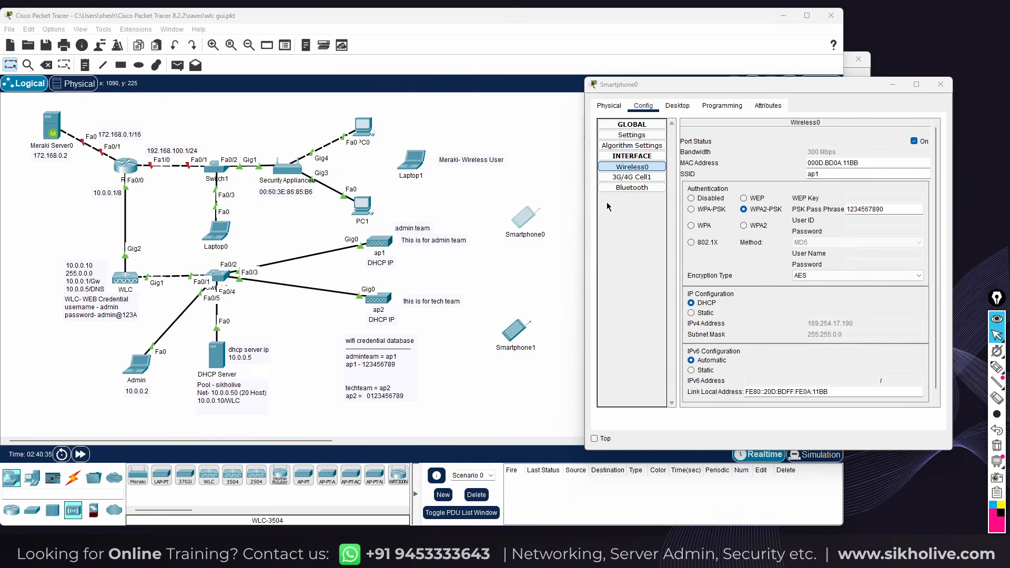
Change Smartphone0's SSID to ap1ssid so it links to ap1 with address 10.0.0.52
click(831, 175)
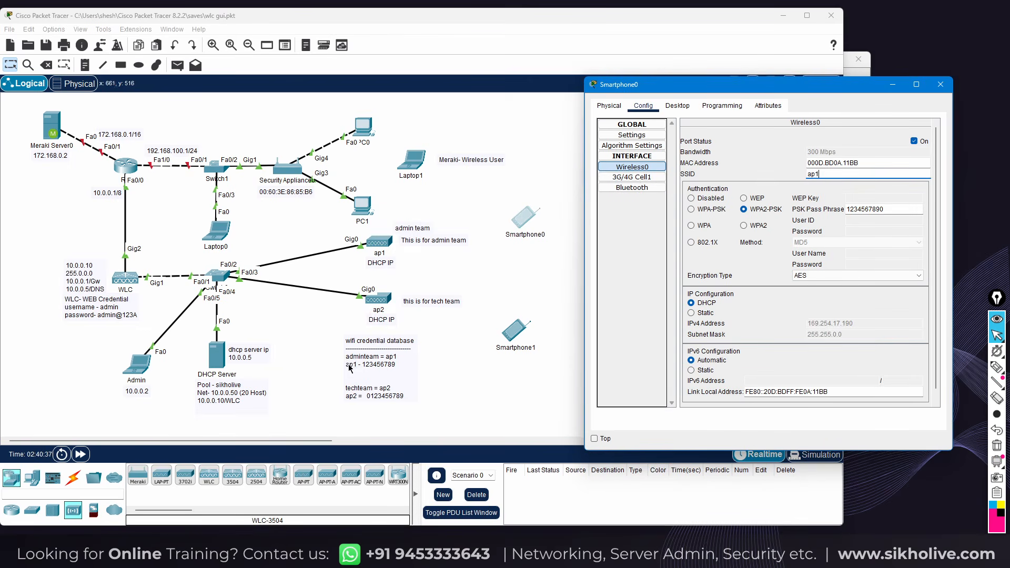
click(826, 177)
text(ssi)
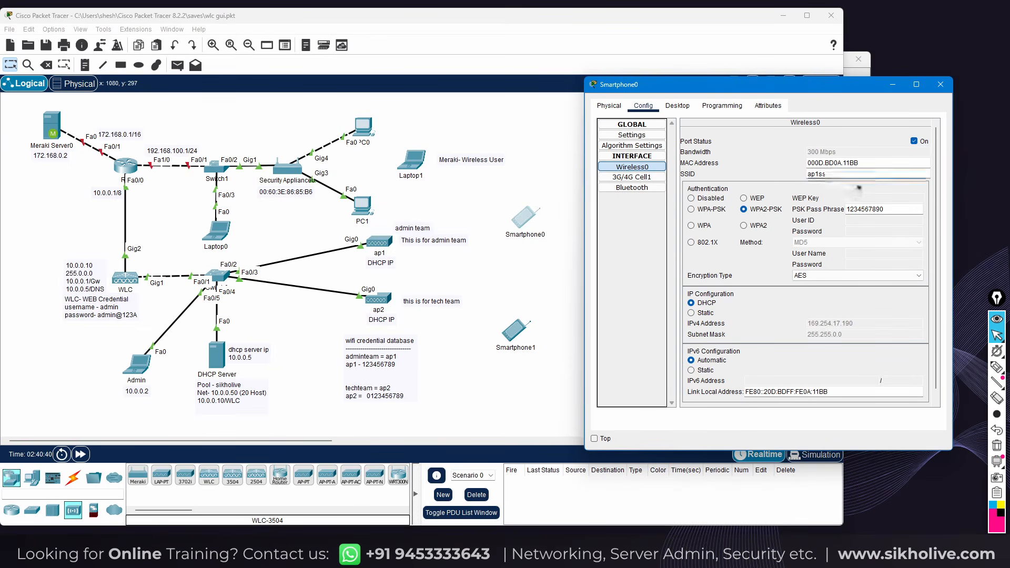
text(d)
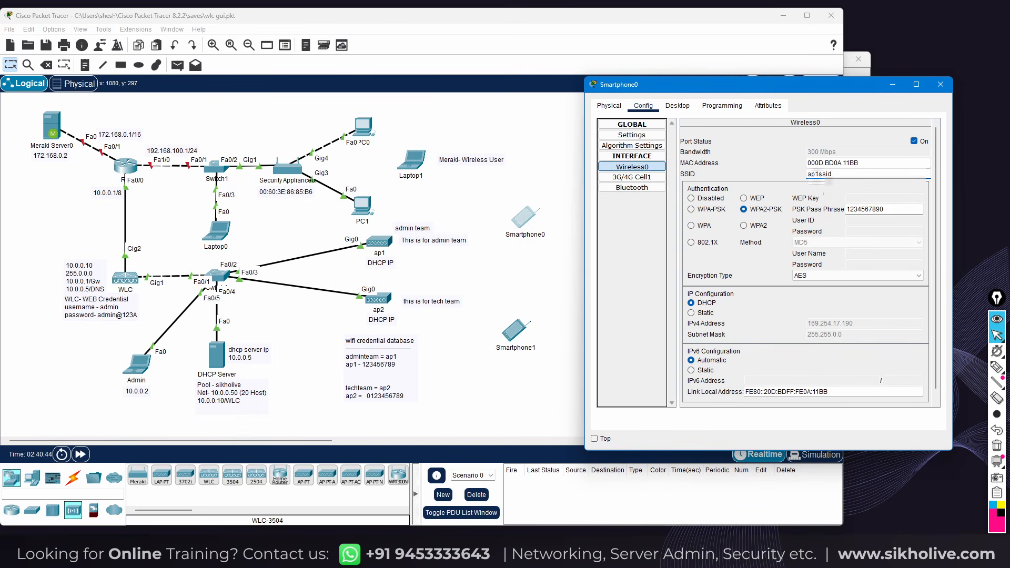
click(764, 167)
click(457, 269)
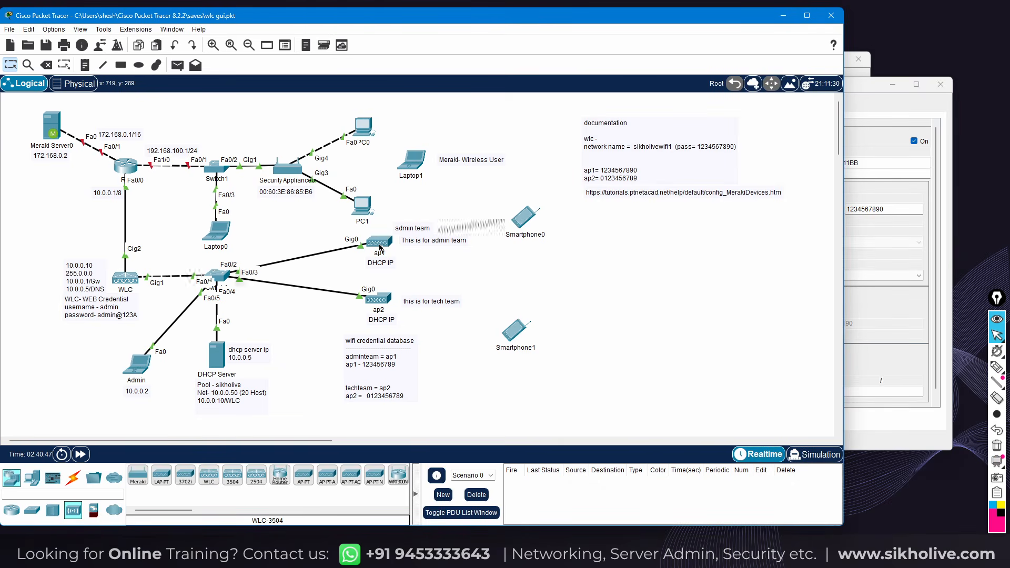
mouse_move(380, 247)
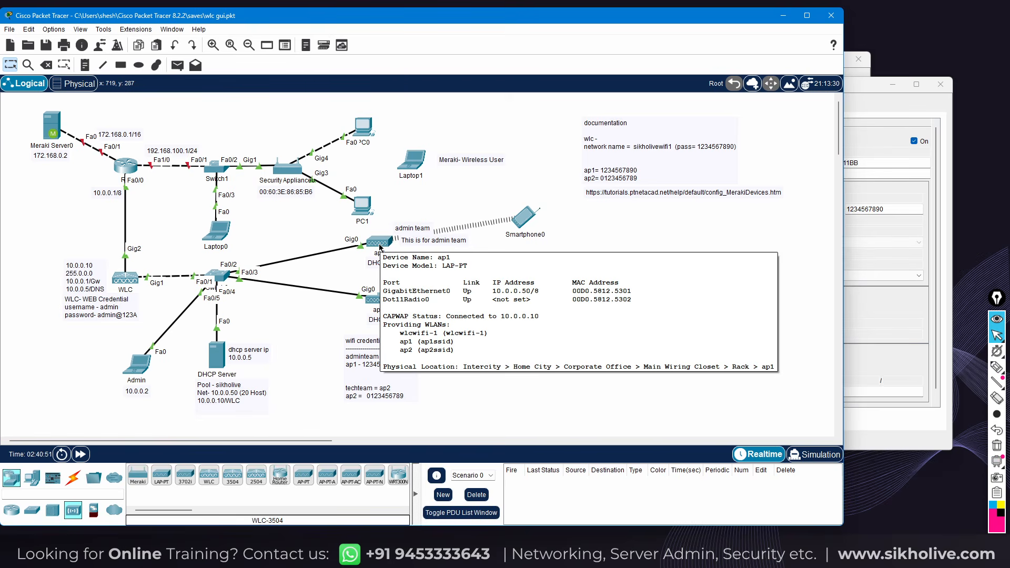
drag(524, 222, 534, 220)
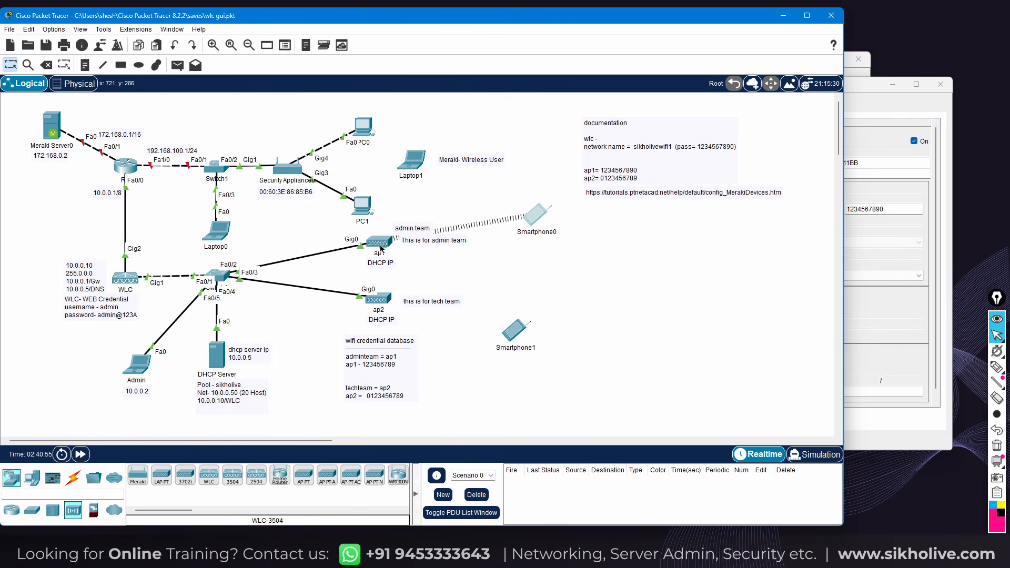
click(868, 105)
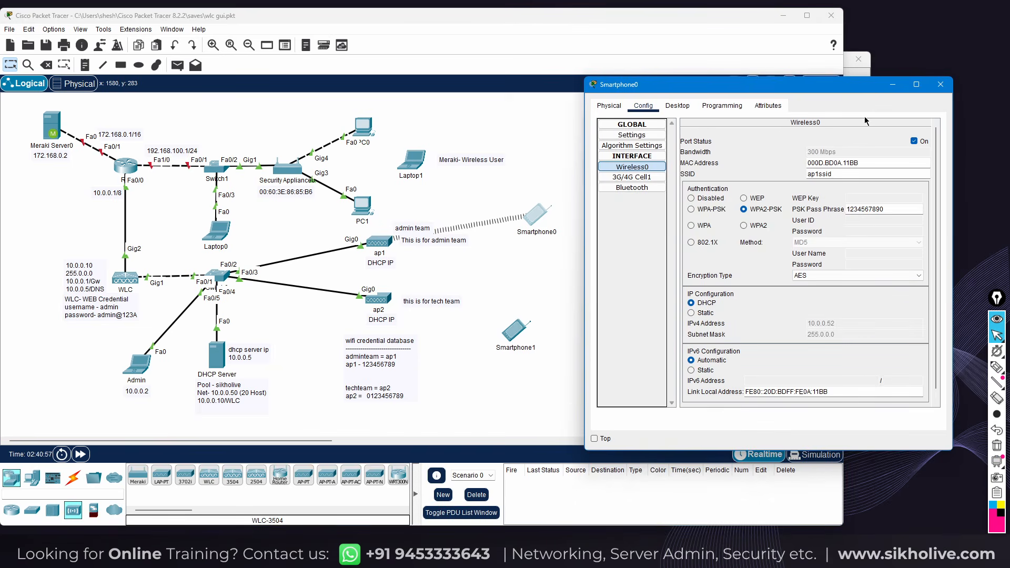
click(568, 189)
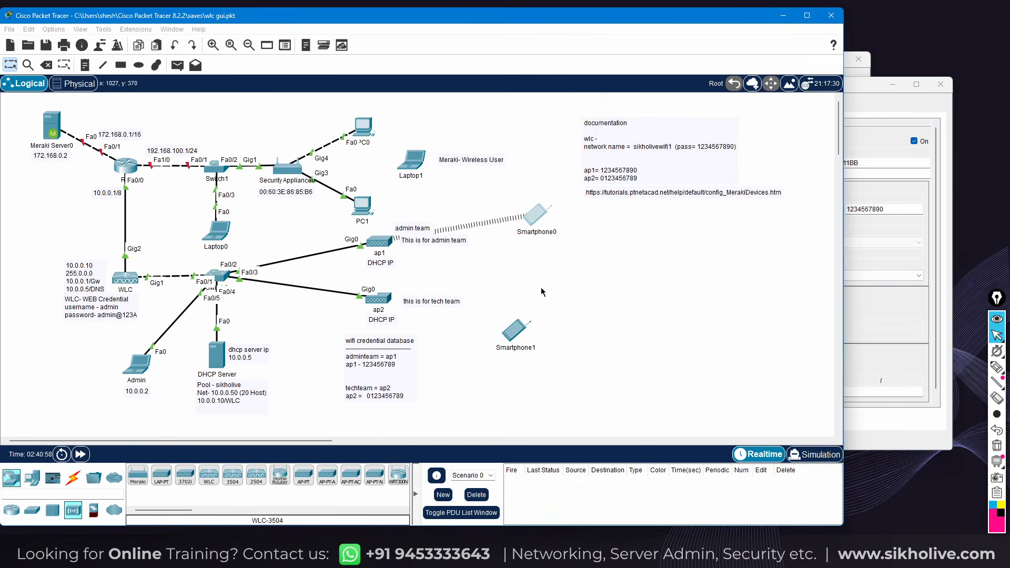
Complete Smartphone1's Wireless0 SSID as ap2ssid with the wireless port status On
click(514, 330)
drag(541, 134, 729, 100)
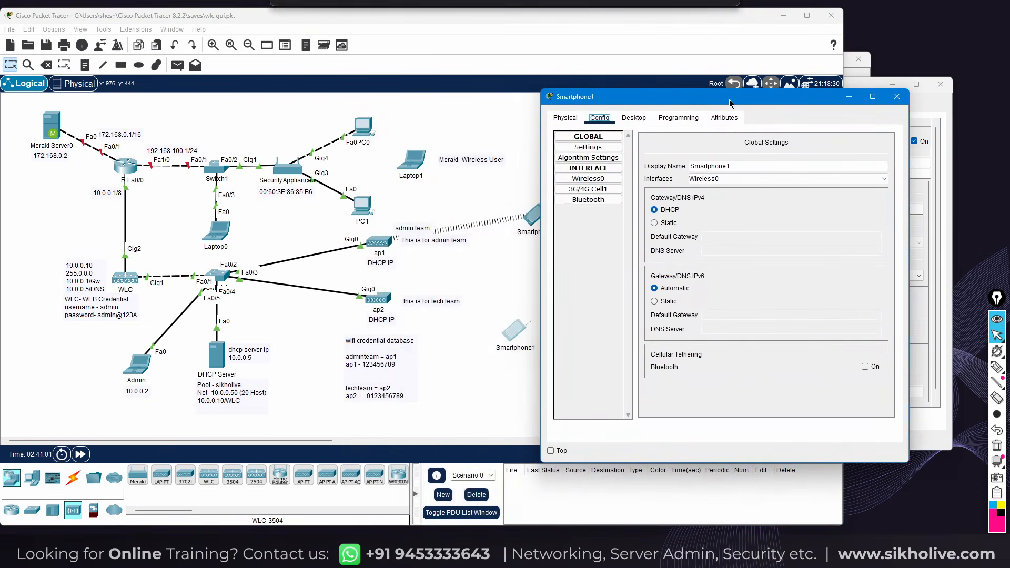
click(734, 182)
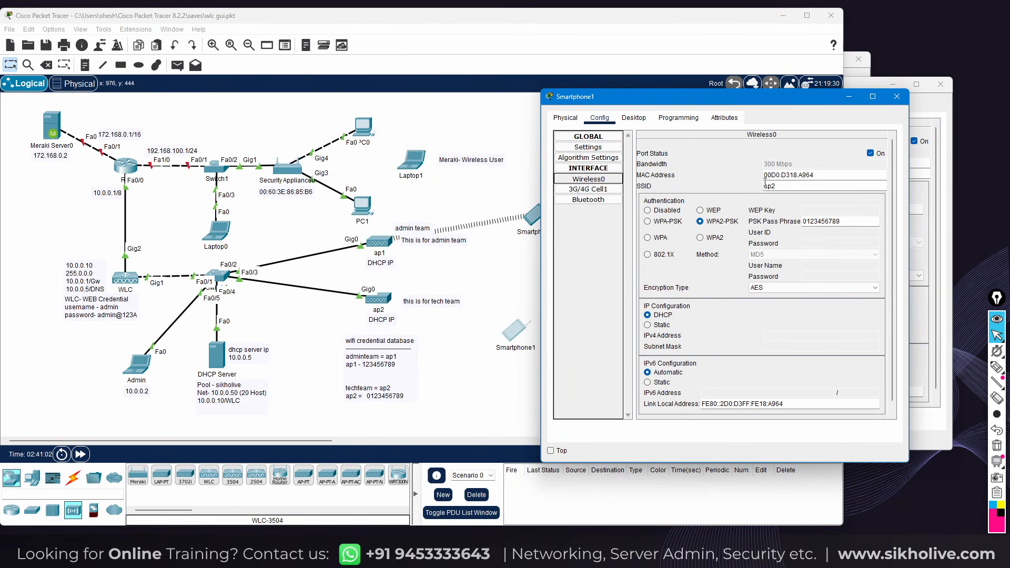
text(id)
click(870, 154)
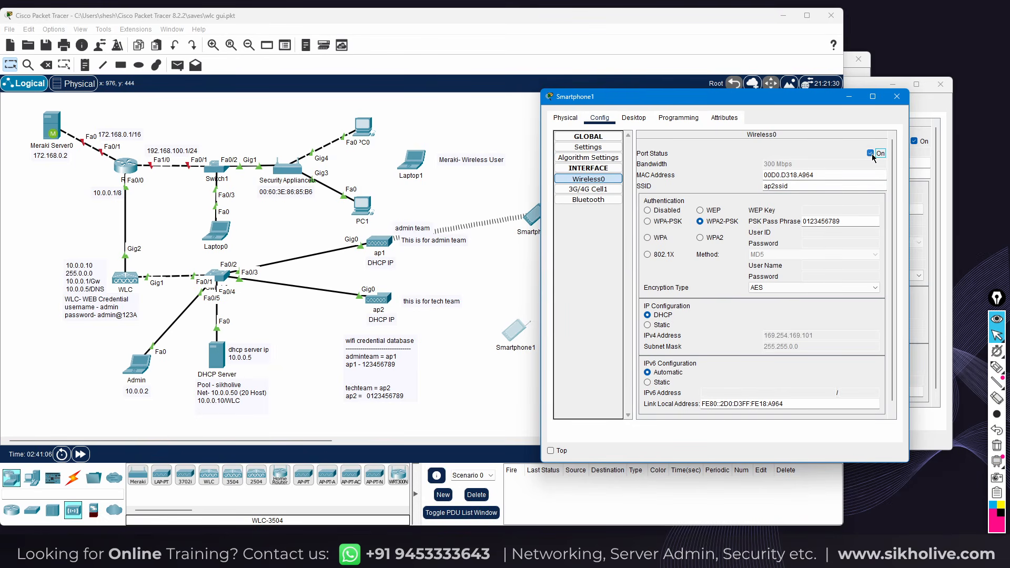
click(871, 154)
Place Smartphone1 just below Smartphone0 and recheck its WPA2-PSK pass phrase
click(452, 208)
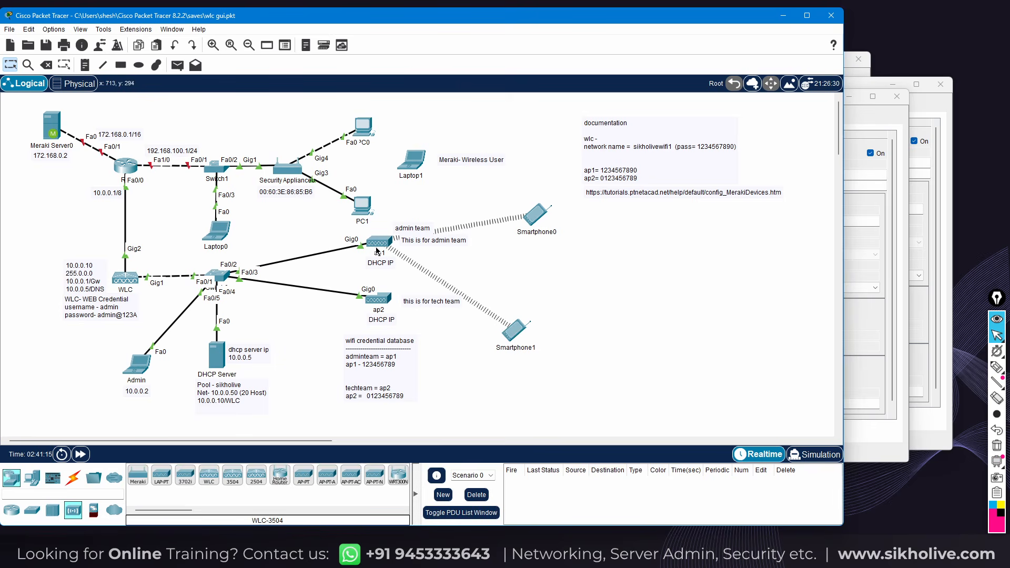
mouse_move(377, 250)
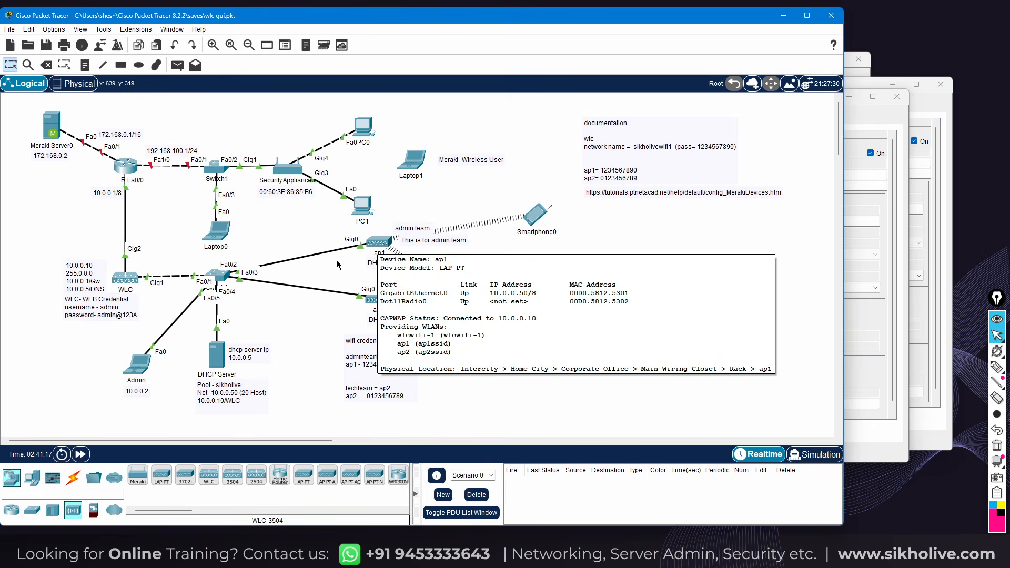
drag(517, 335, 529, 272)
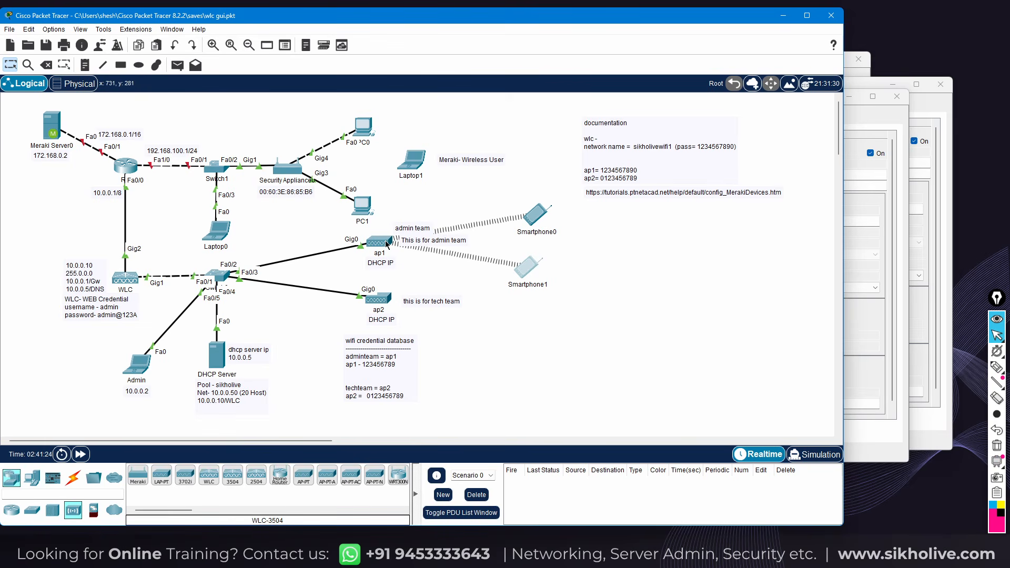
mouse_move(528, 278)
mouse_down()
mouse_move(521, 267)
mouse_move(531, 268)
mouse_up()
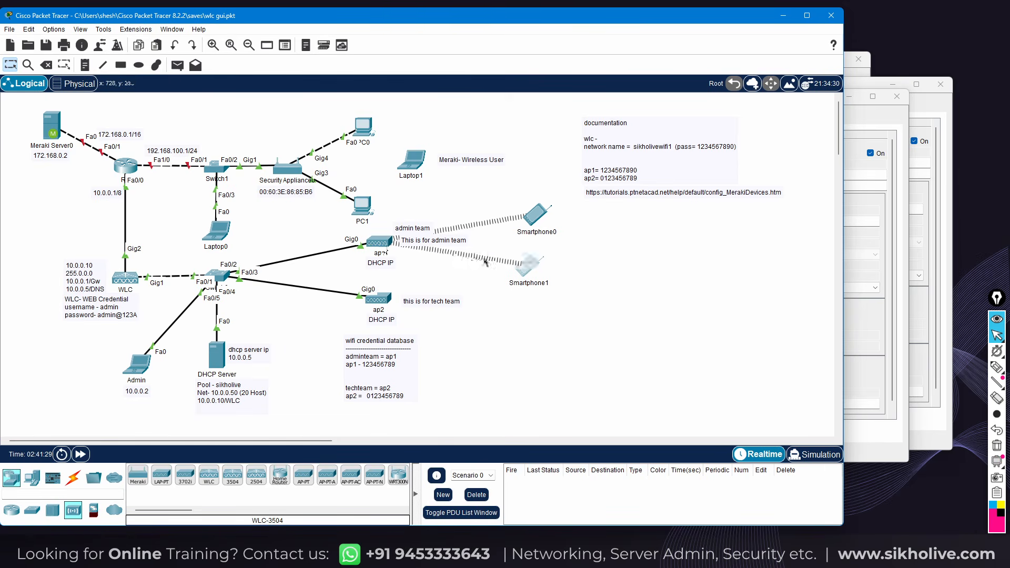
click(531, 268)
drag(846, 222, 802, 221)
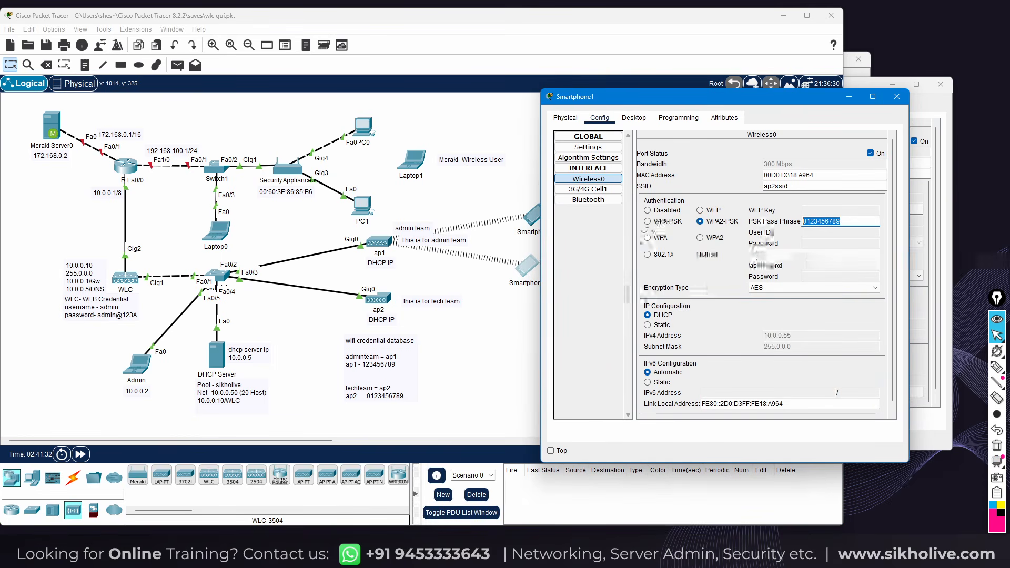
click(840, 223)
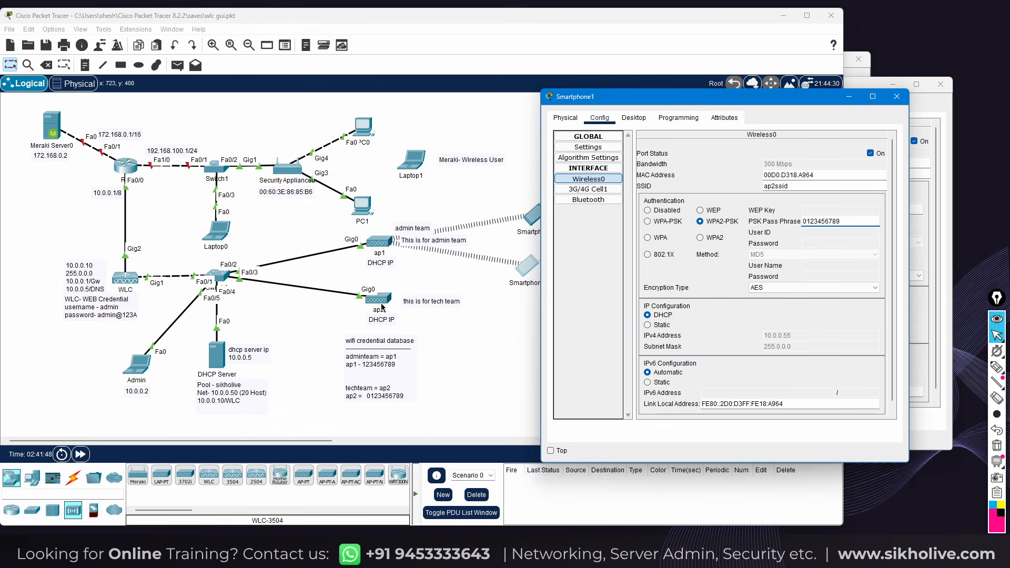
Attach the cable to ap1's GigabitEthernet0 port and shift Smartphone0 slightly left
click(361, 253)
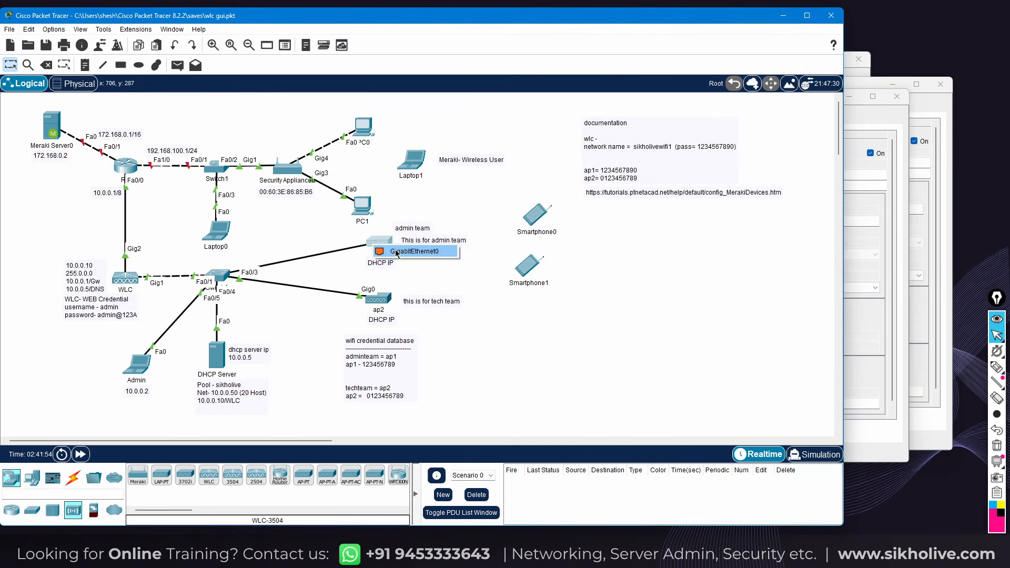
click(397, 253)
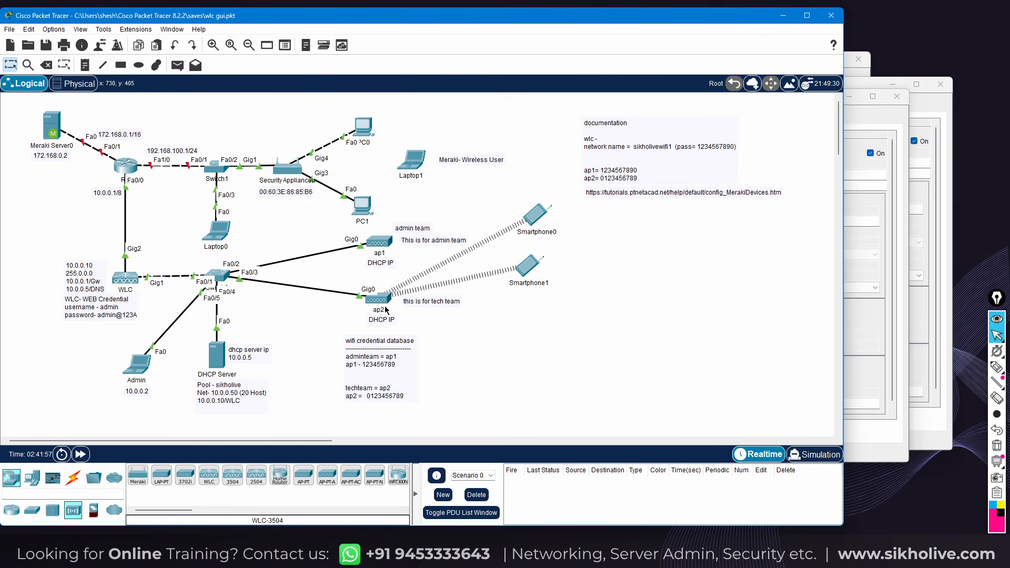
mouse_move(385, 310)
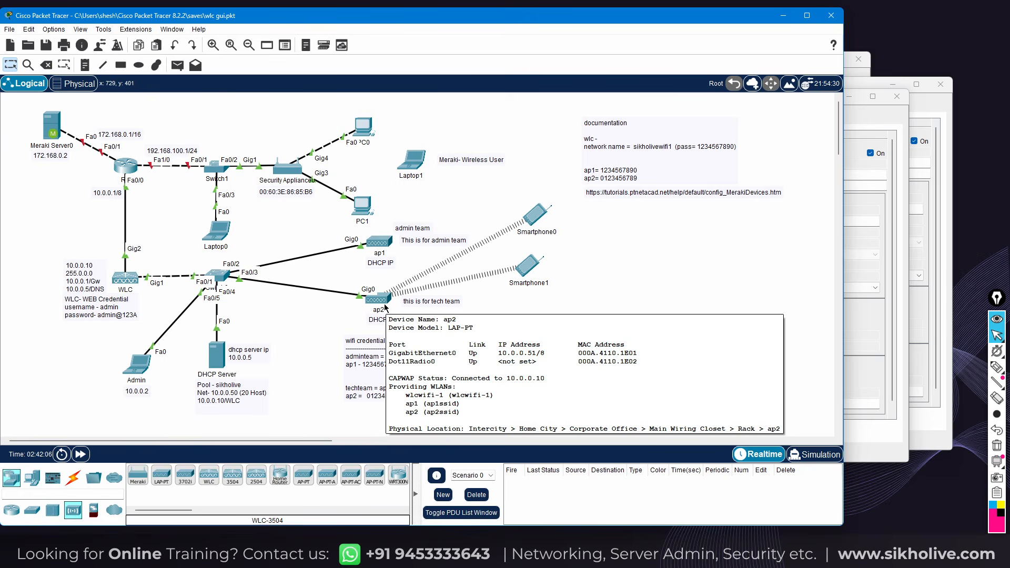
drag(534, 215, 514, 224)
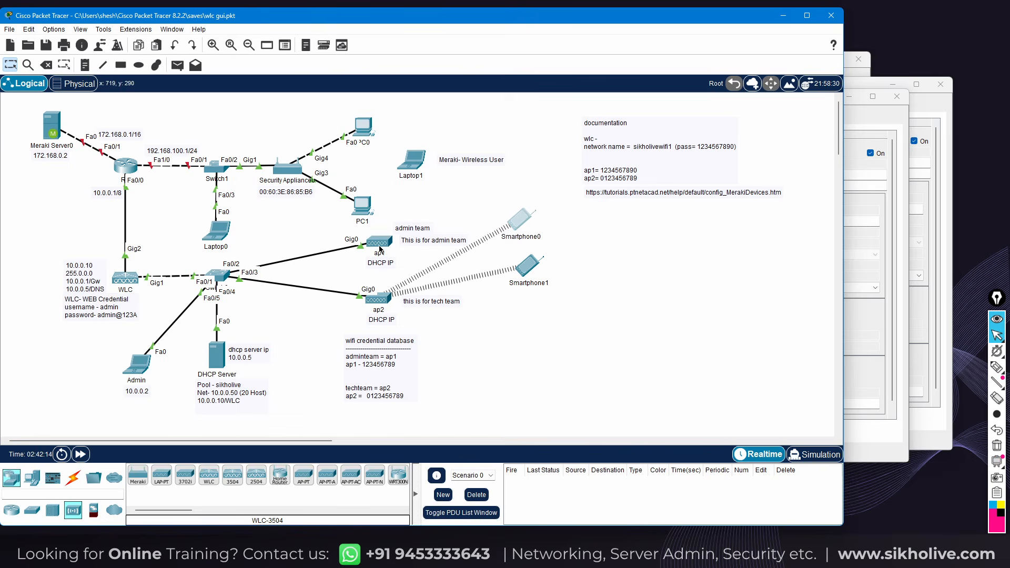
mouse_move(381, 245)
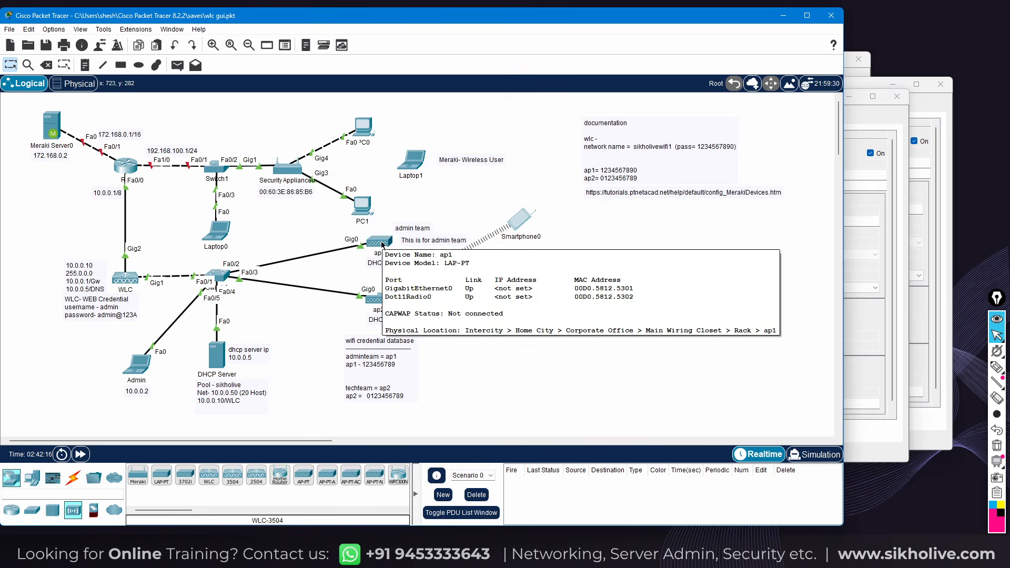
Open the controller's AP Groups page in the Admin laptop's browser and enlarge the window
click(135, 368)
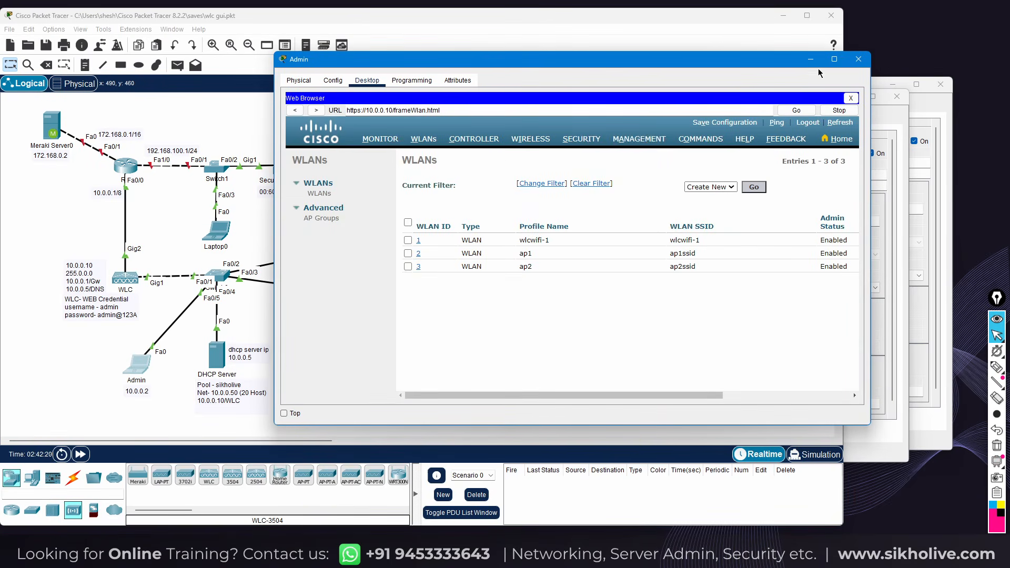
drag(763, 64, 774, 34)
click(337, 190)
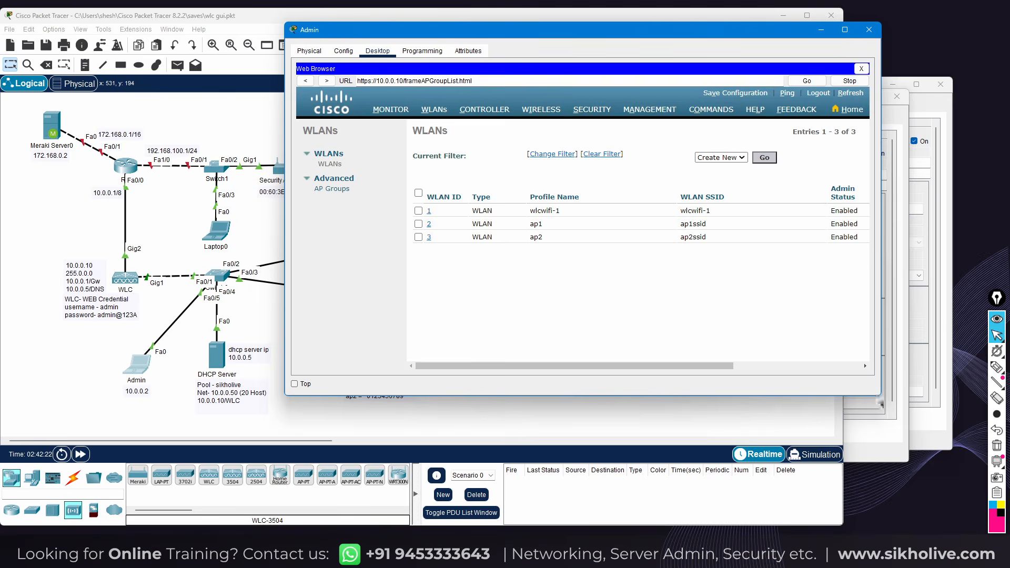
drag(879, 397, 941, 457)
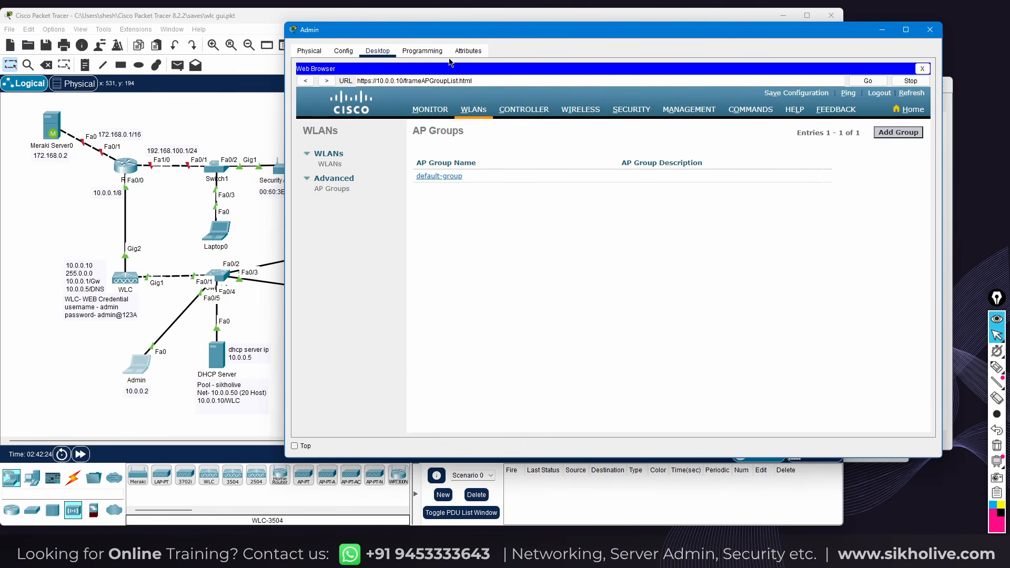
drag(450, 32, 437, 39)
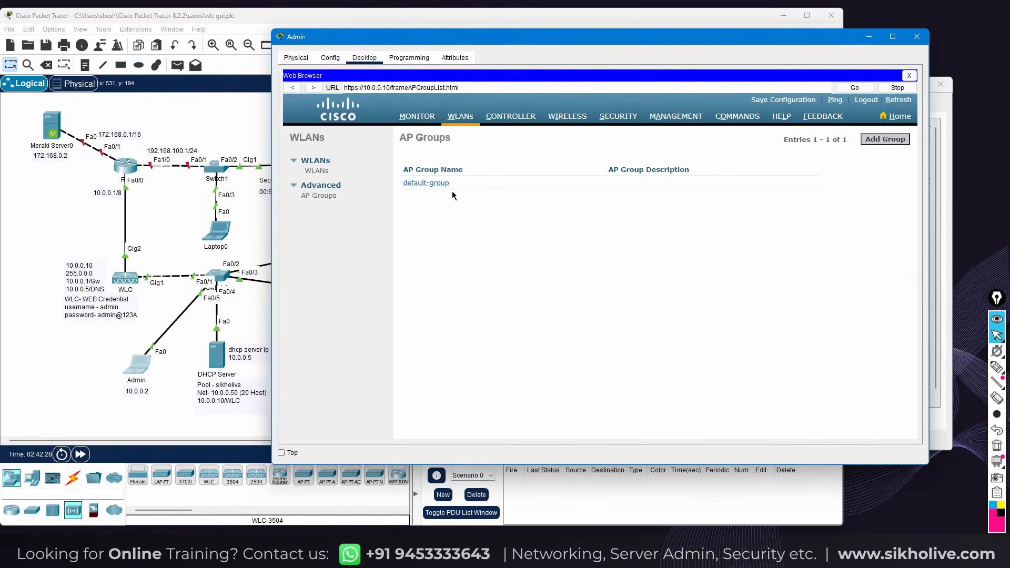
Add AP group ap1gorup with the description 'admin team'
click(872, 140)
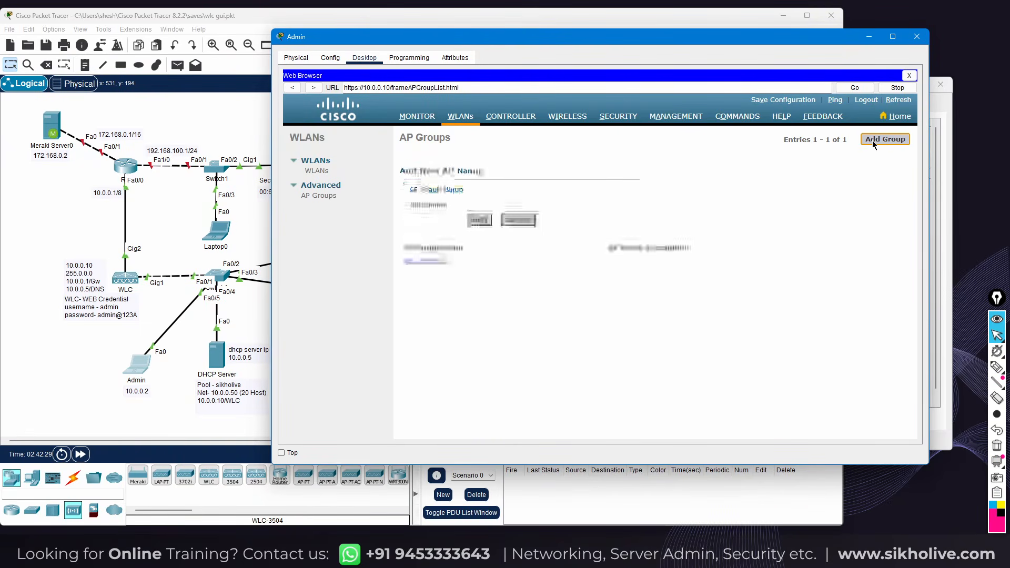
click(482, 189)
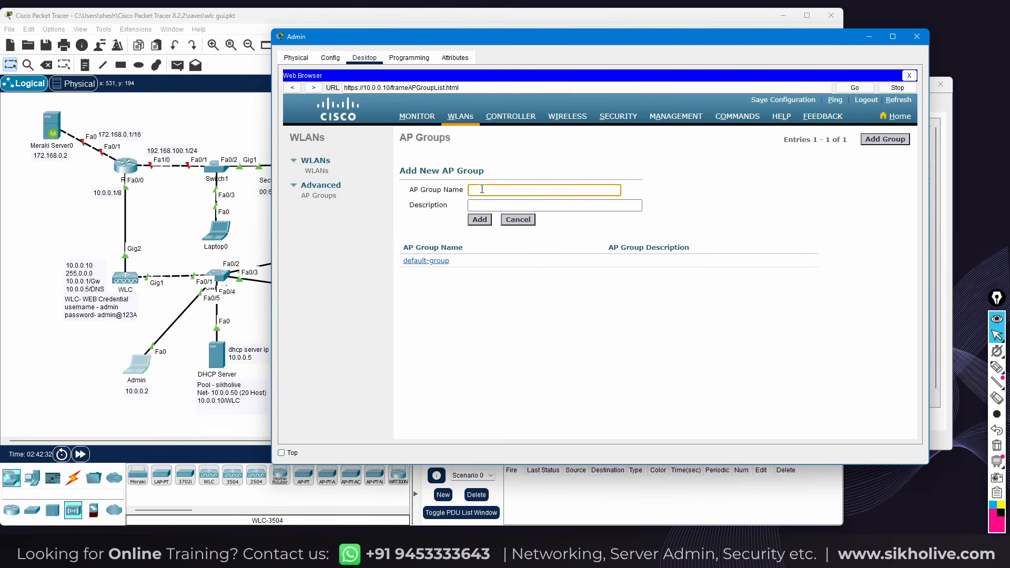
text(ap1gorup)
click(480, 205)
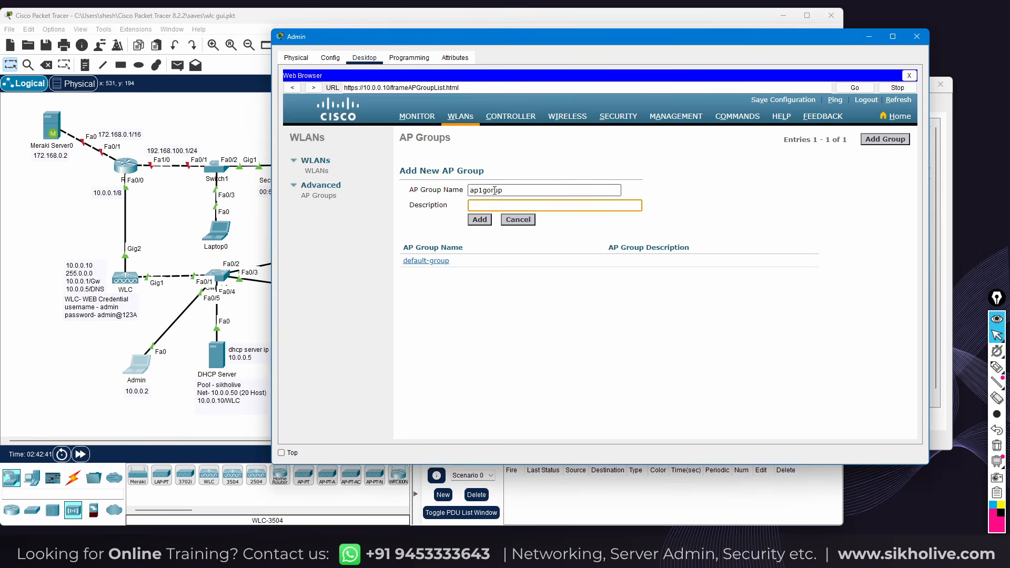
drag(508, 190, 467, 189)
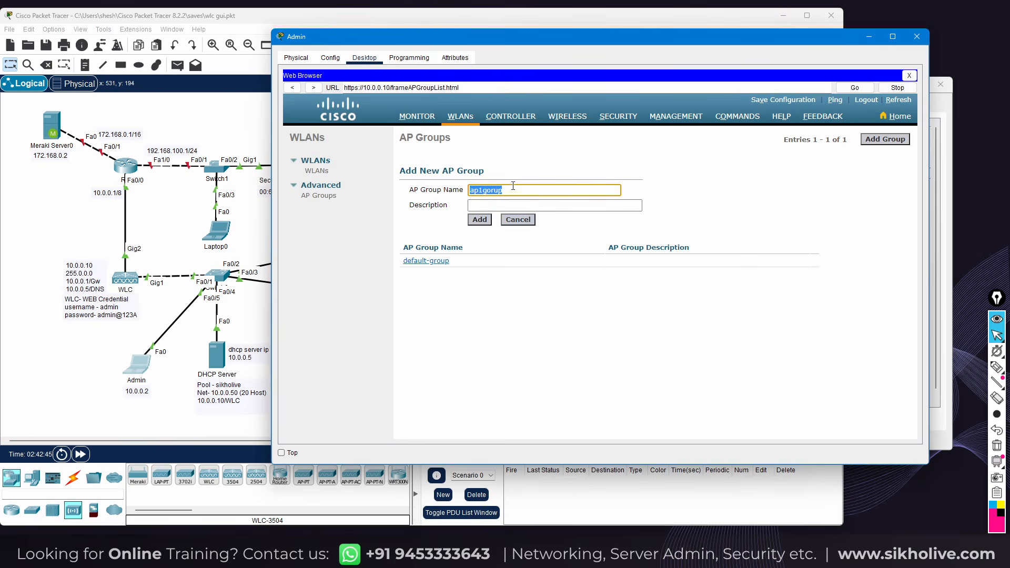
click(495, 206)
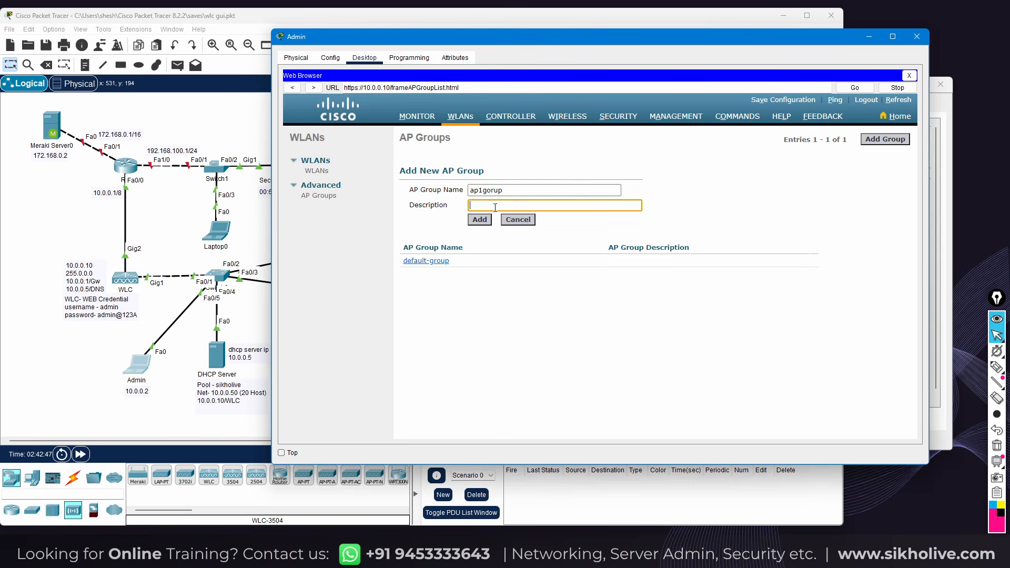
text(team)
click(486, 222)
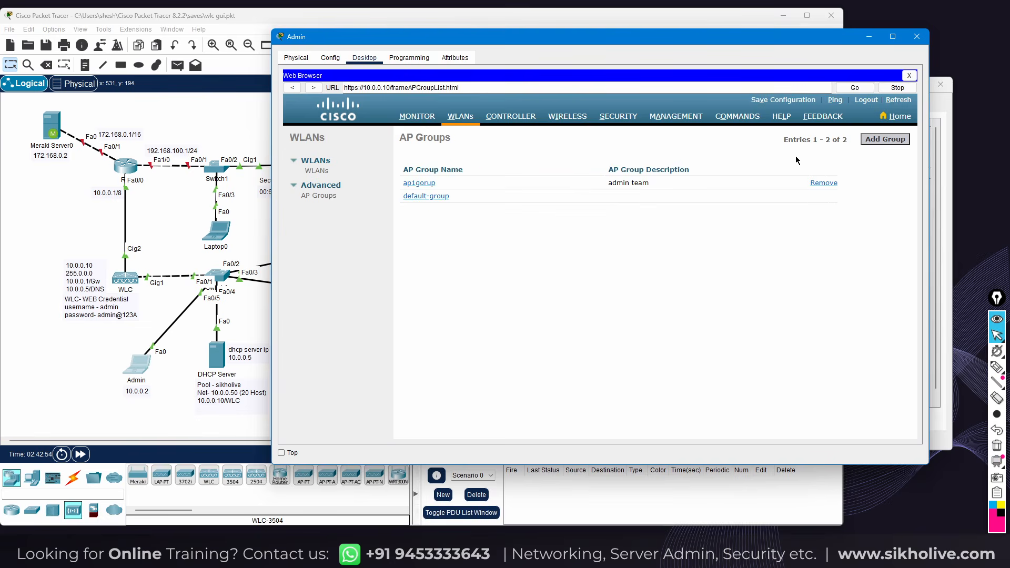
Add AP group ap2group with the description 'tech team'
click(881, 139)
click(494, 188)
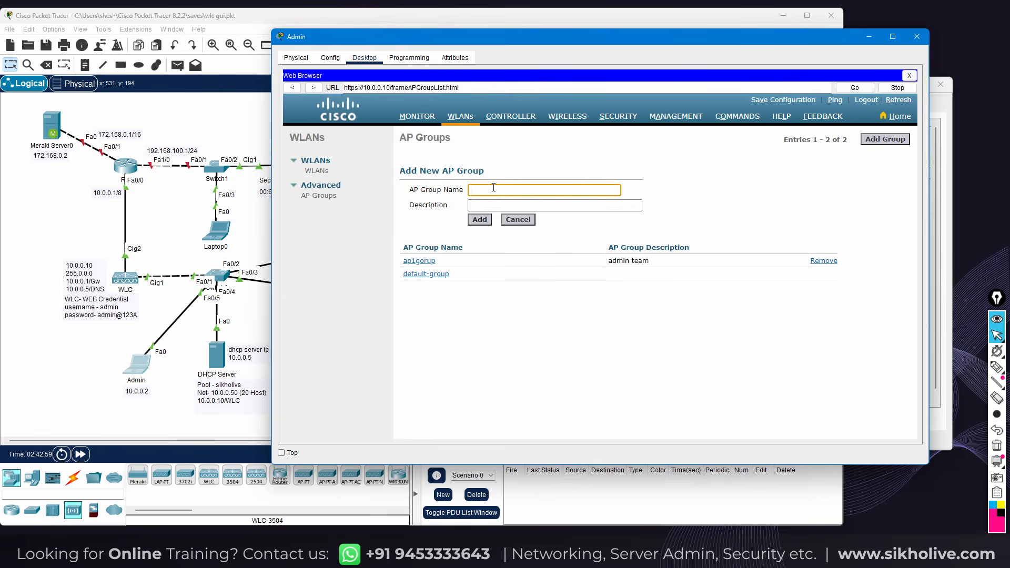
text(ap2group)
click(479, 204)
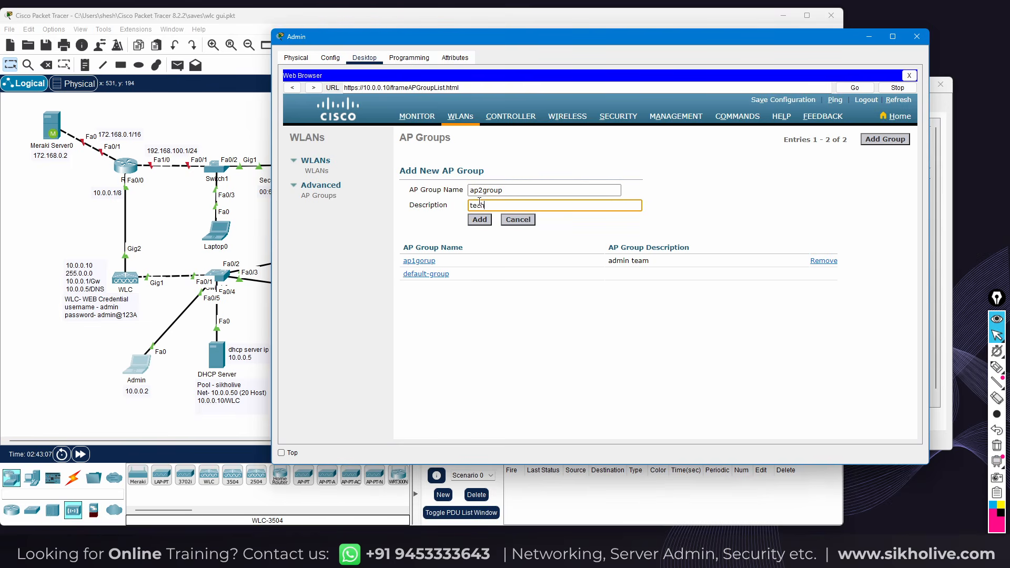
click(238, 125)
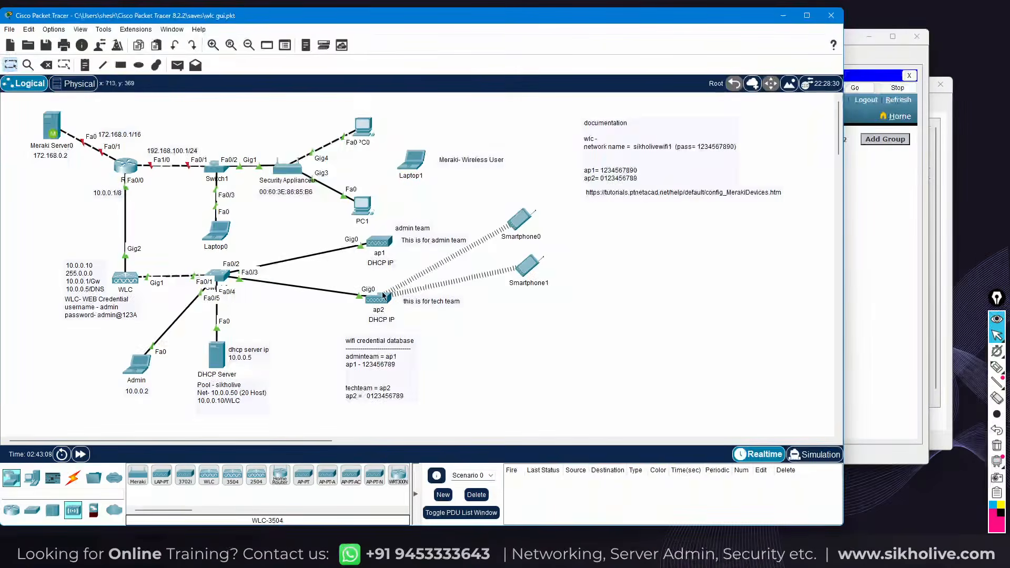
click(138, 368)
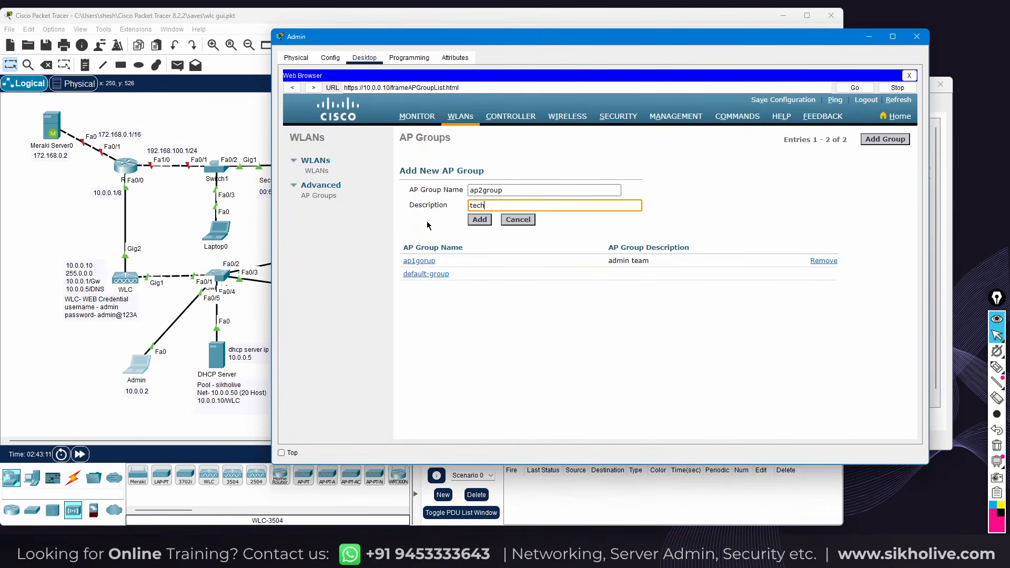
text(team)
click(481, 220)
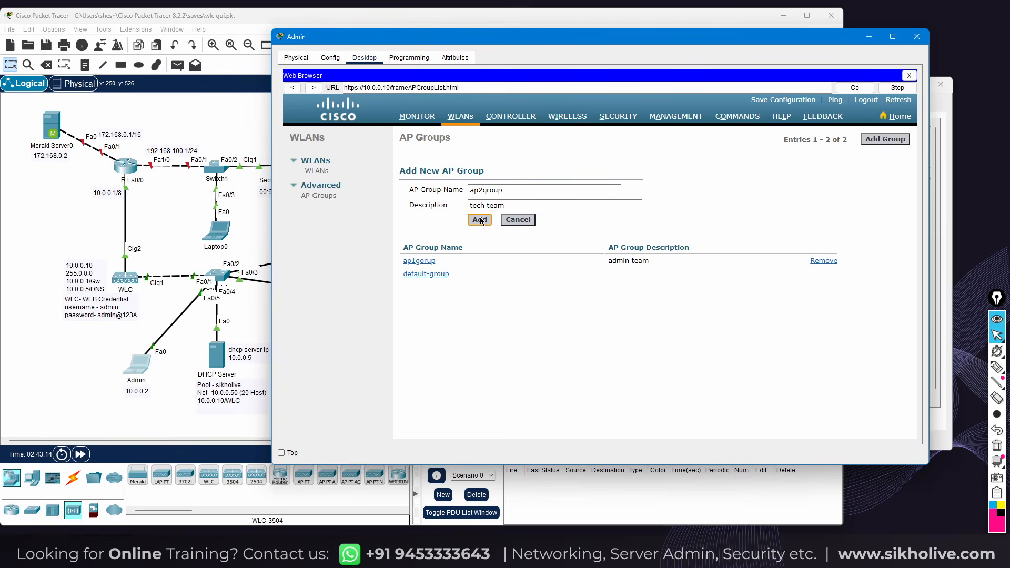
click(480, 220)
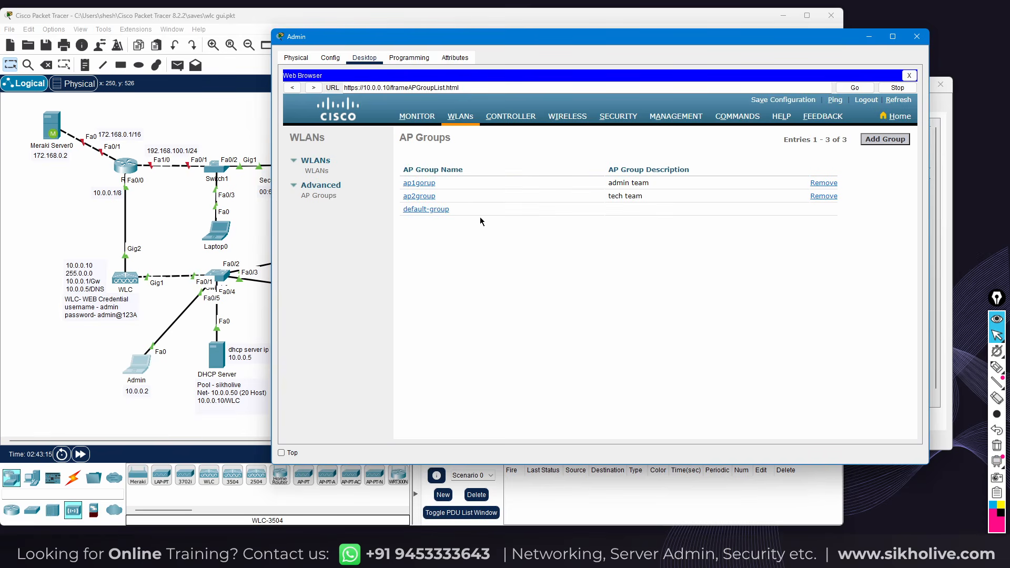
Add ap1 to ap1gorup from its APs tab and accept the reboot warning
click(421, 184)
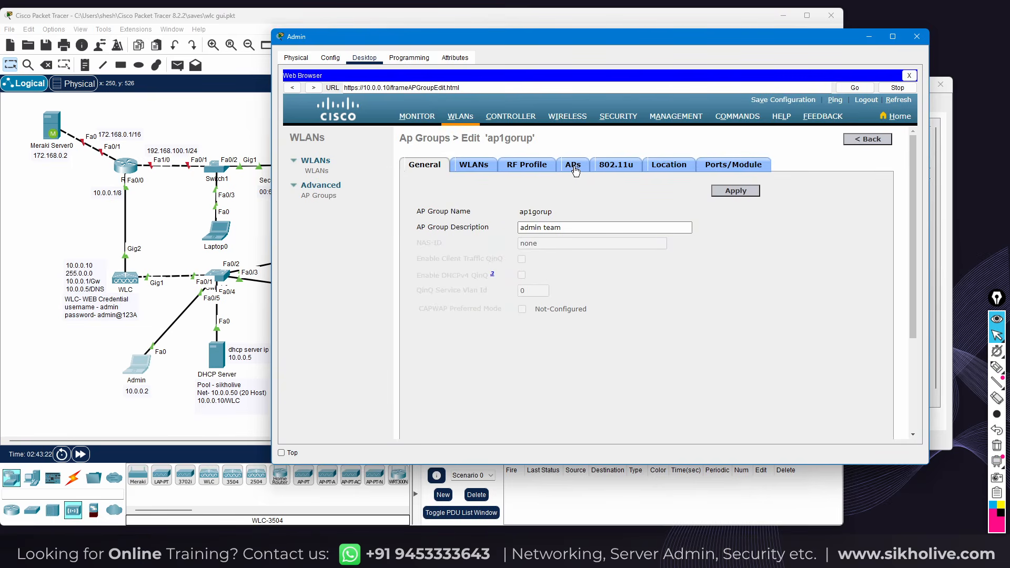
click(462, 168)
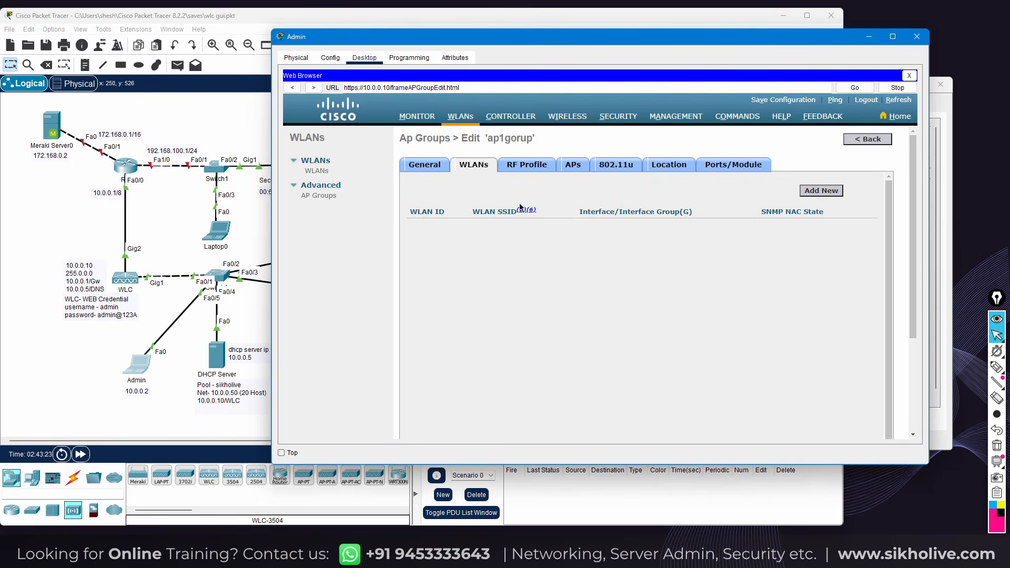
click(423, 167)
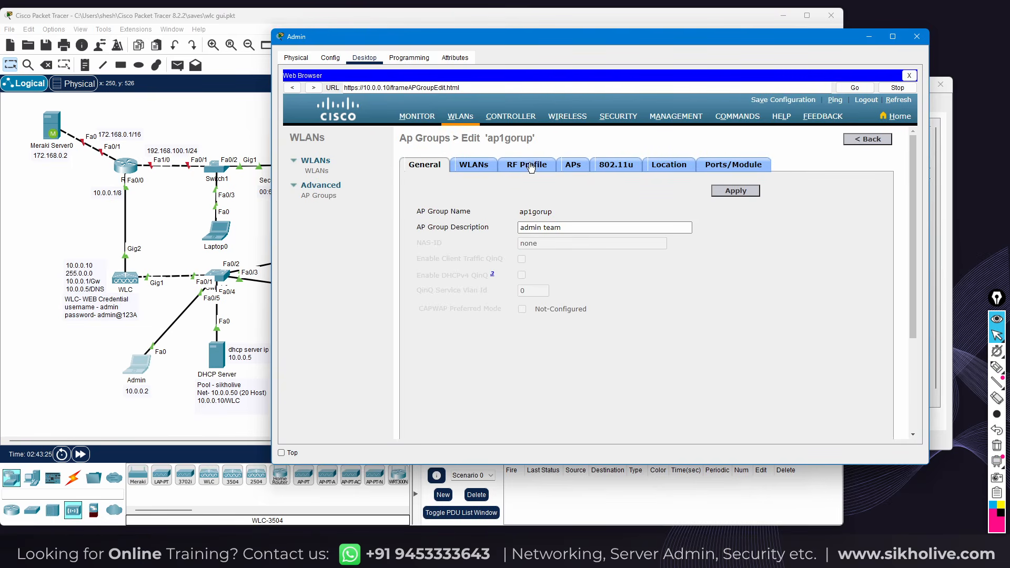
click(569, 169)
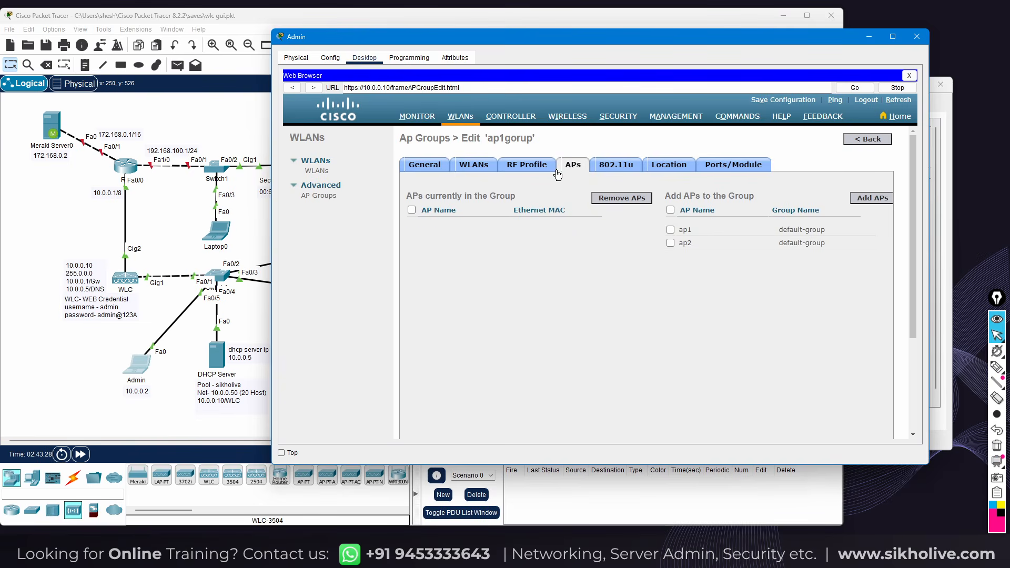
drag(481, 137, 536, 140)
click(670, 230)
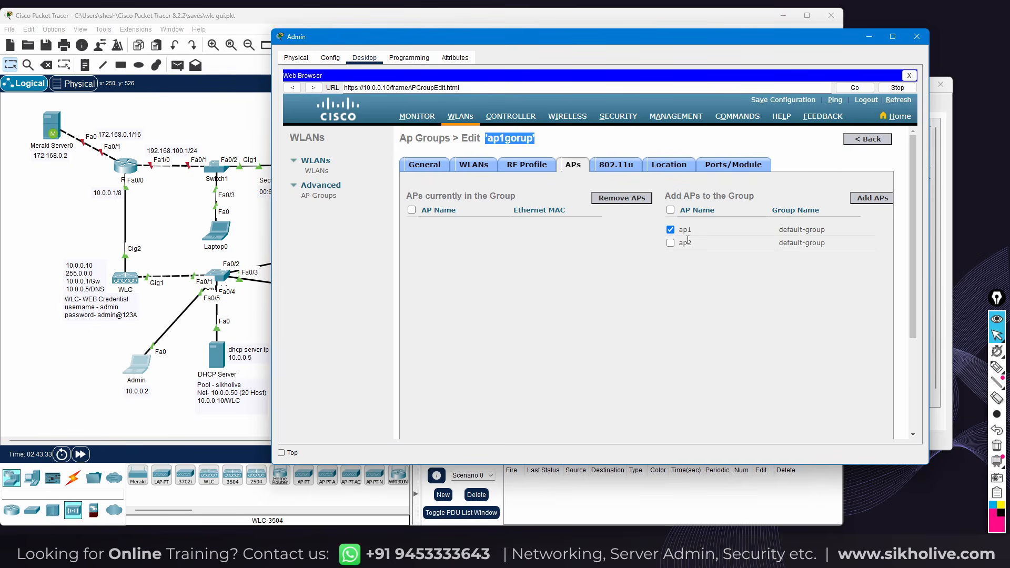
click(670, 230)
click(670, 229)
click(867, 199)
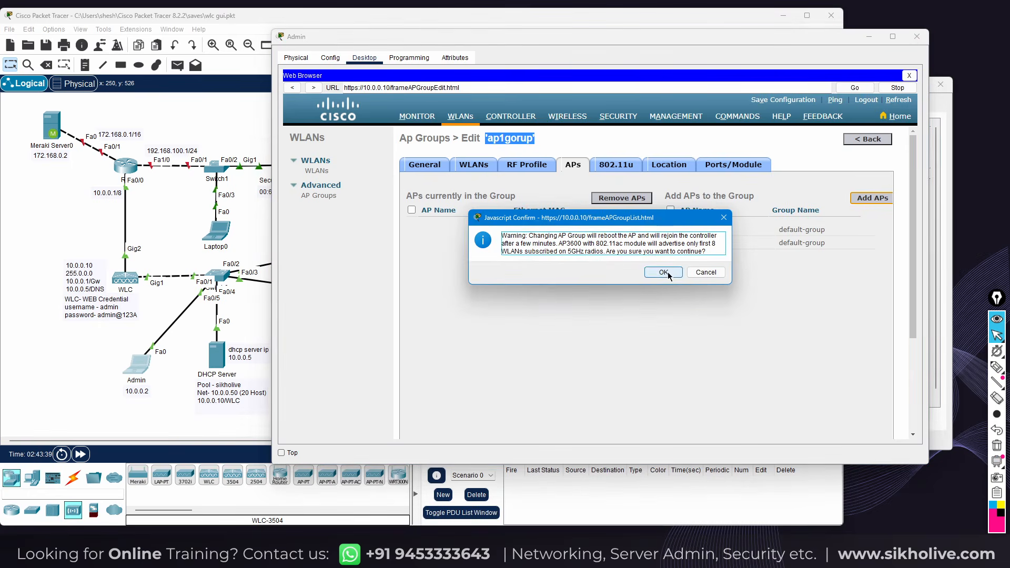
click(664, 272)
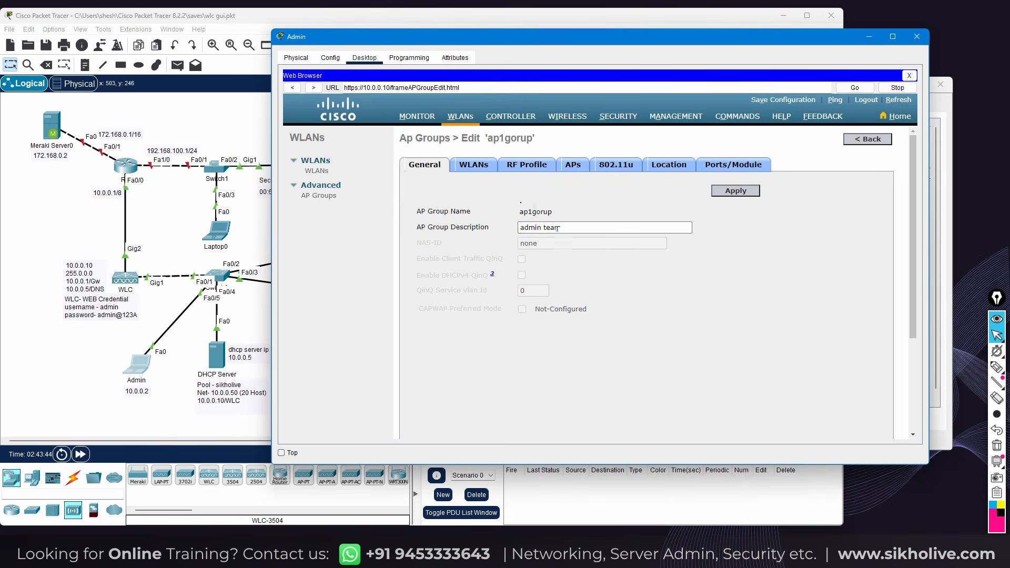
drag(563, 227, 513, 225)
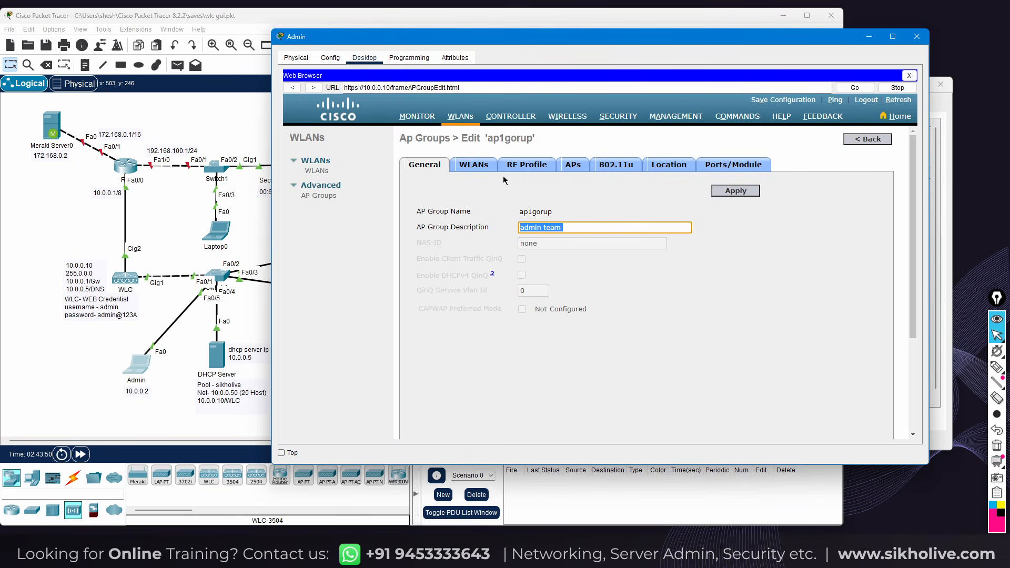
Map the ap1ssid WLAN to ap1gorup
click(564, 169)
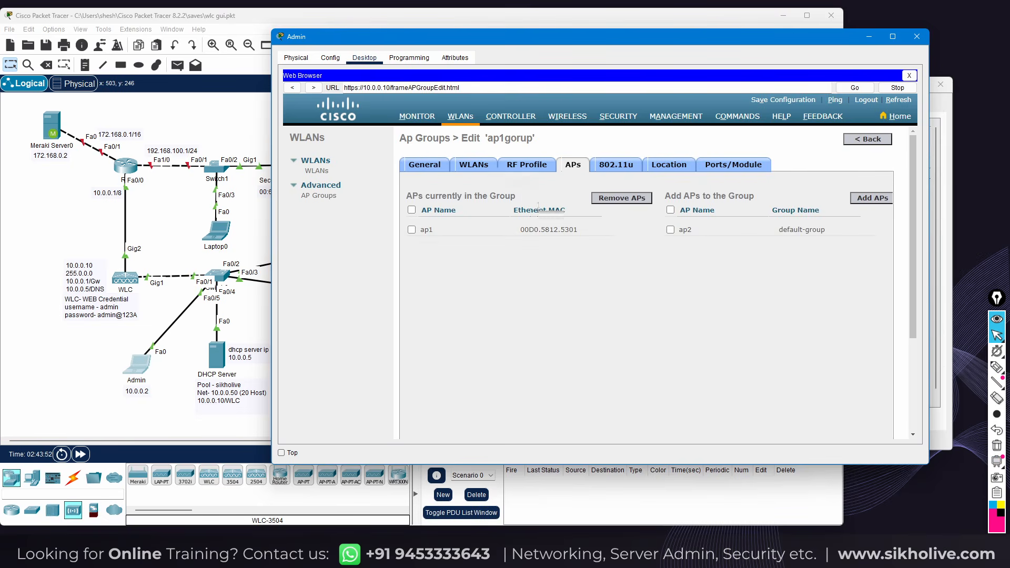
click(472, 169)
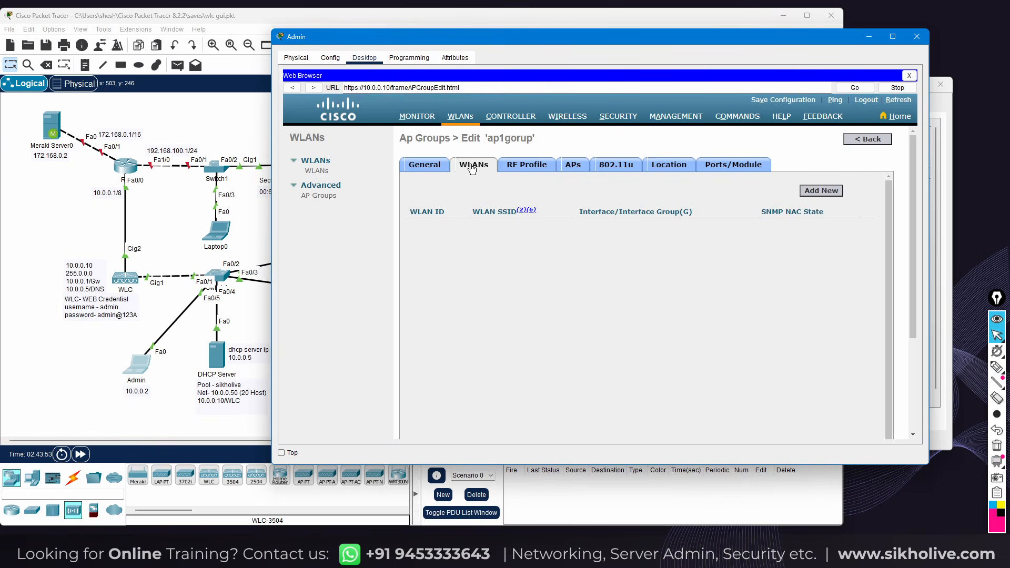
click(819, 191)
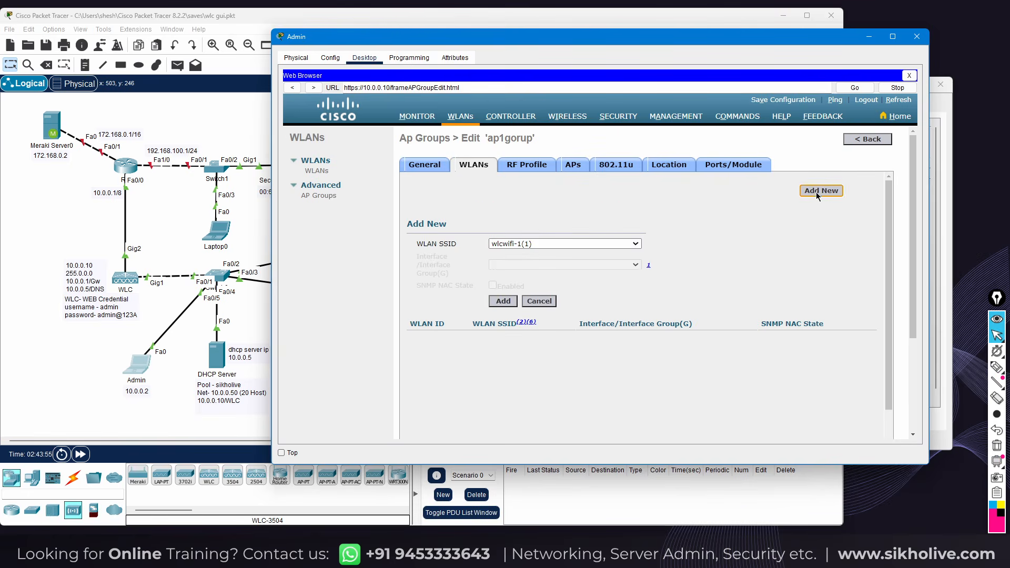
click(523, 243)
click(511, 263)
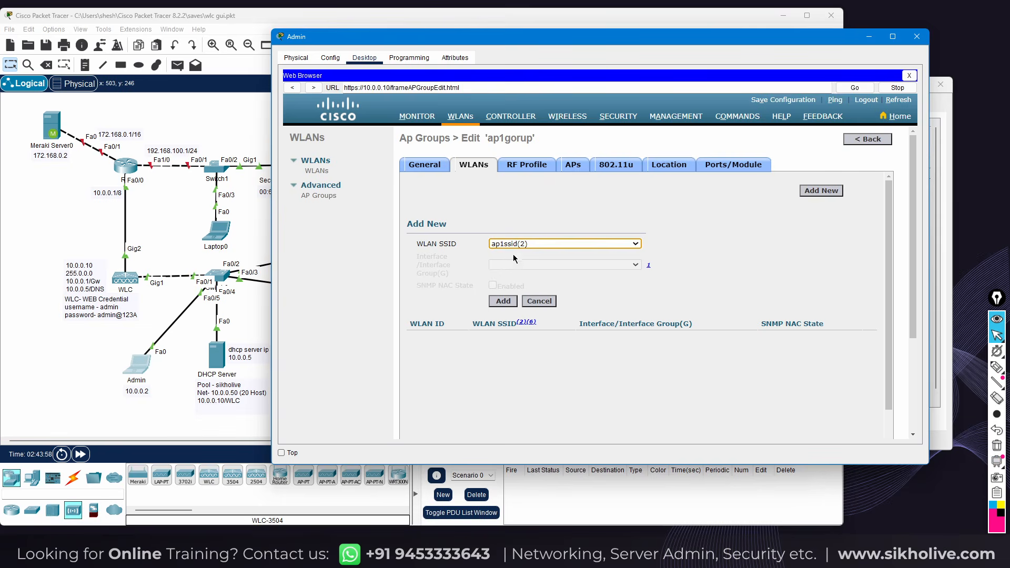
drag(310, 36, 398, 264)
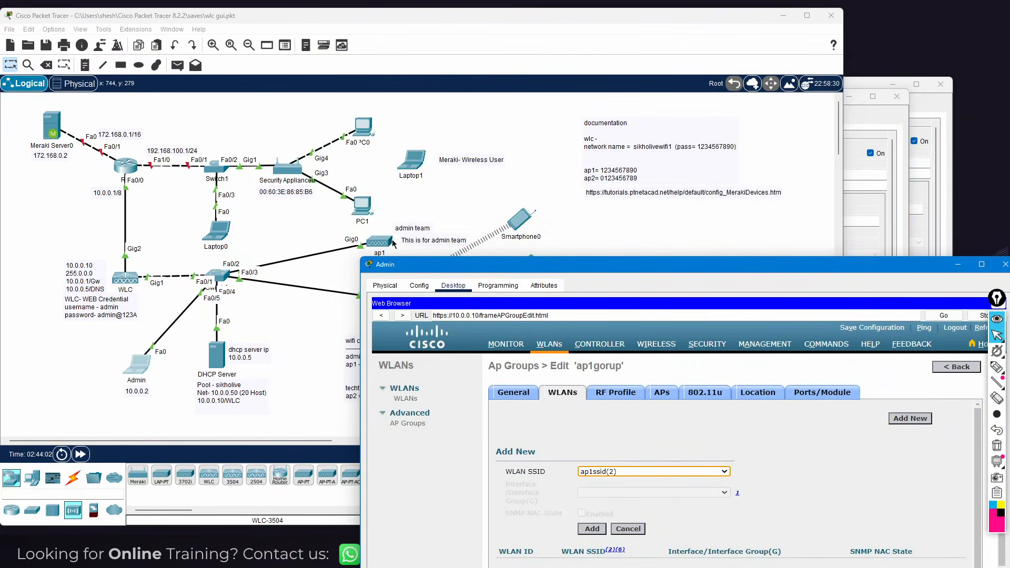
drag(667, 270, 533, 52)
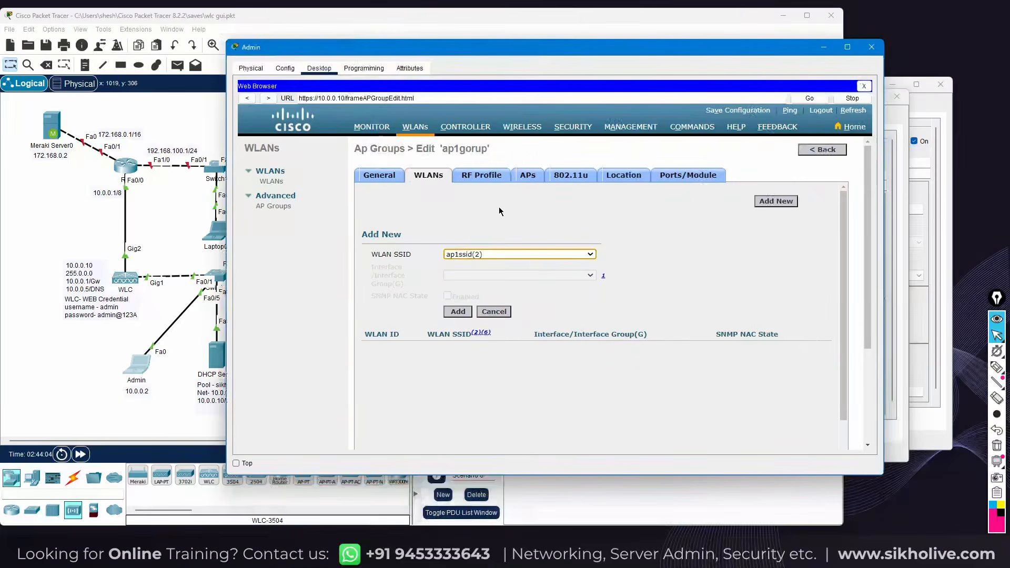
click(457, 312)
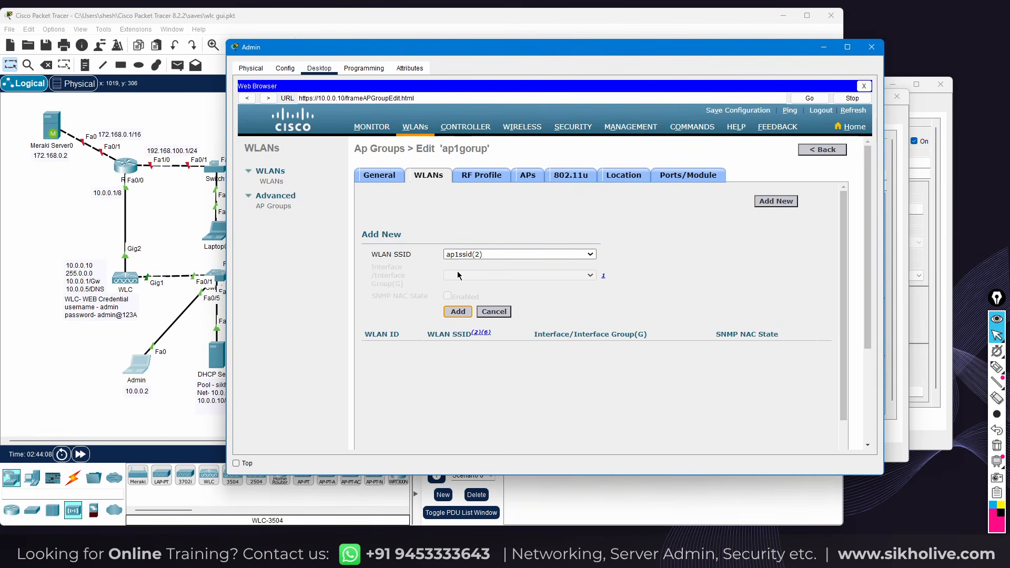
Verify ap1gorup's mapped WLANs and member access points
drag(450, 50, 521, 98)
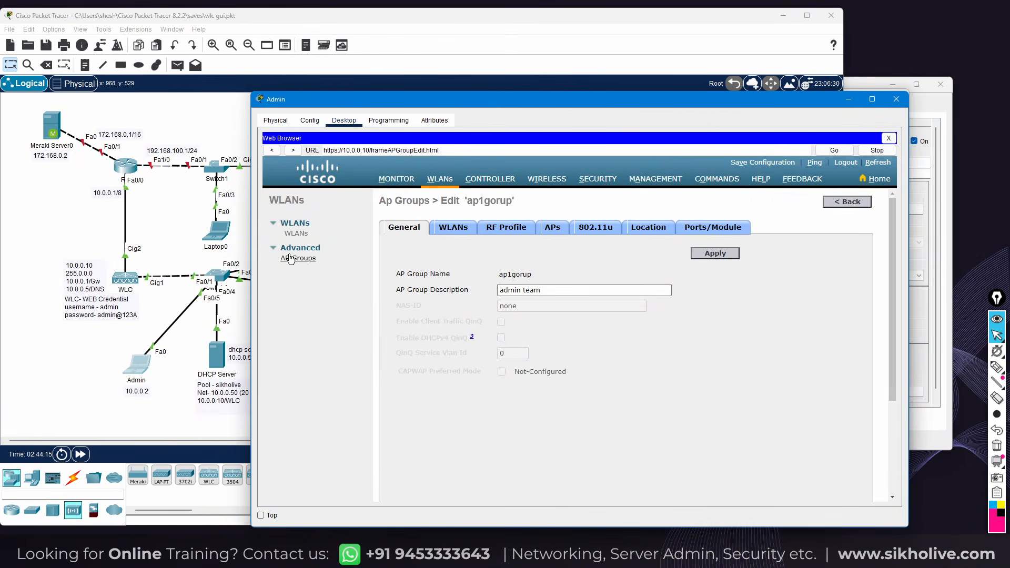
click(453, 230)
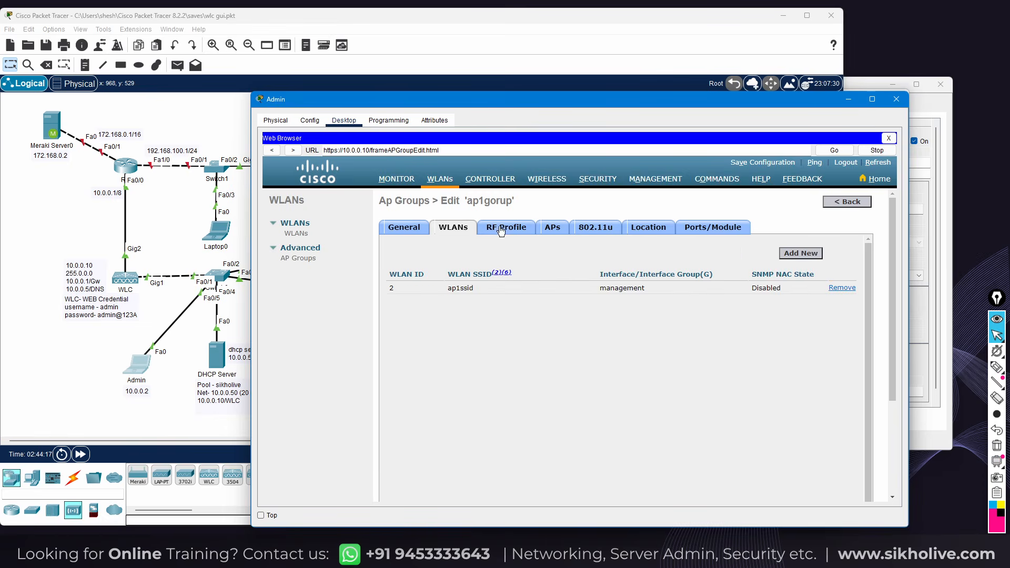
click(552, 228)
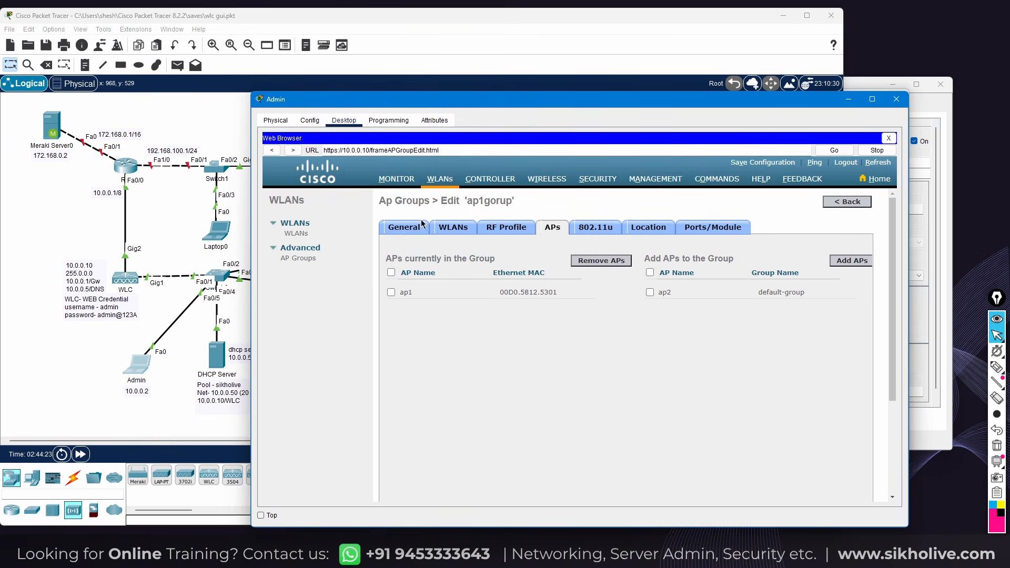
click(398, 227)
Move ap2 into ap2group and confirm the change
click(304, 259)
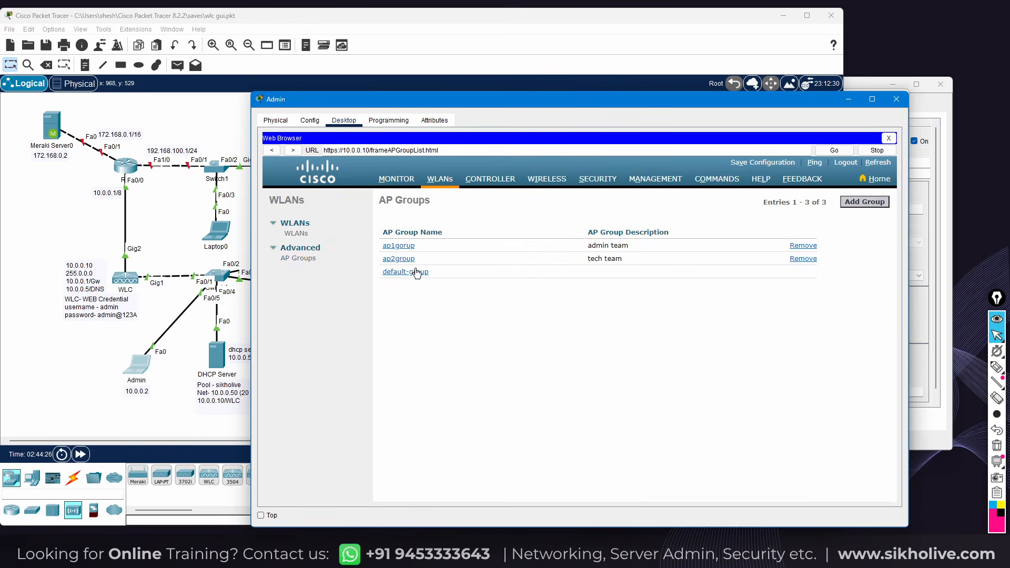
click(398, 260)
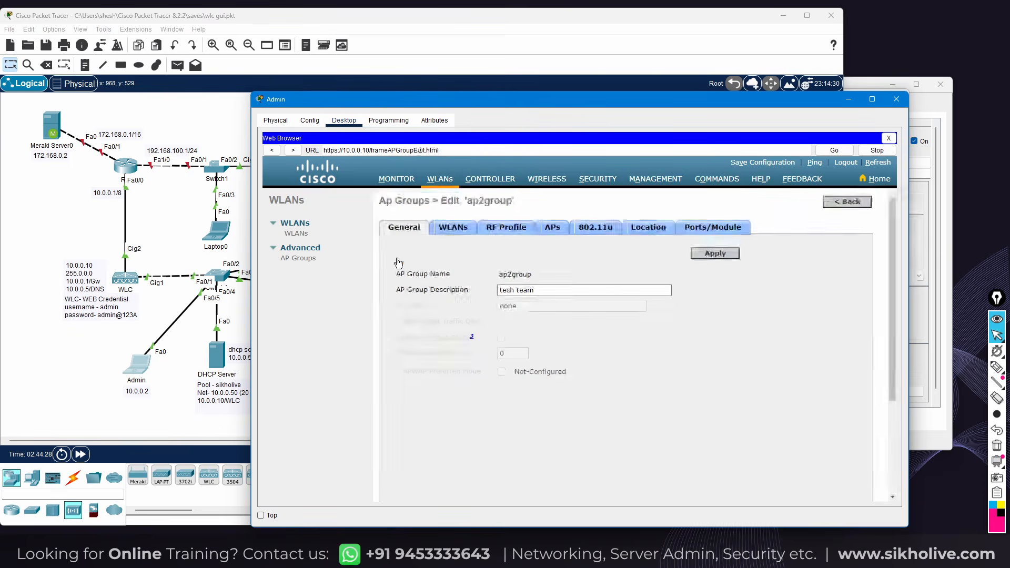
click(561, 234)
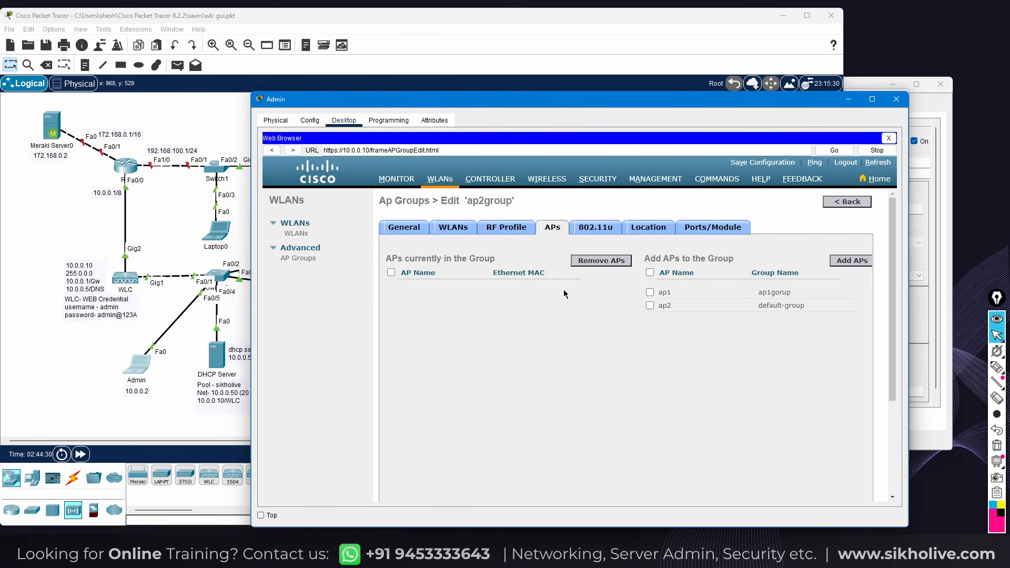
click(650, 305)
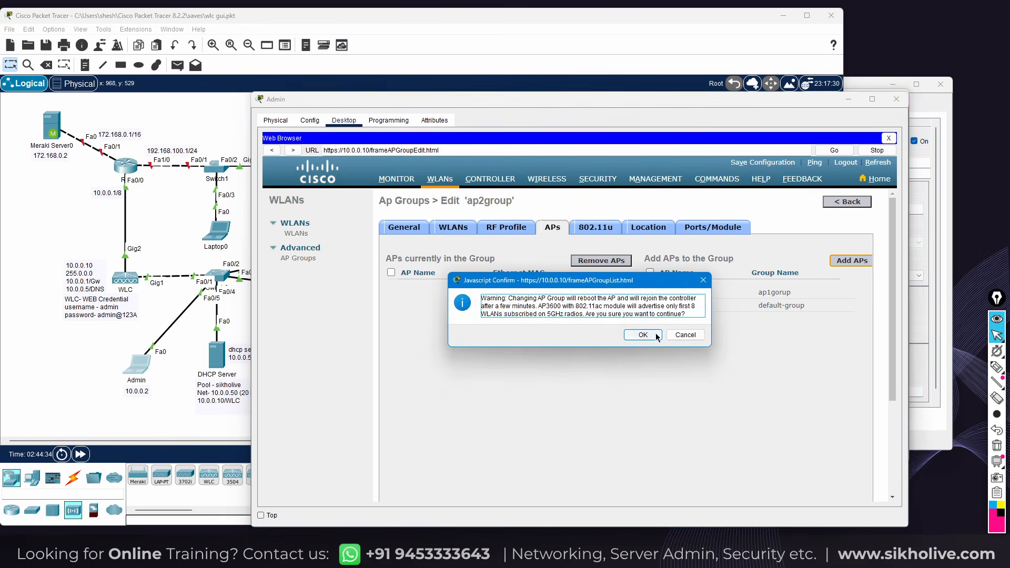
click(643, 334)
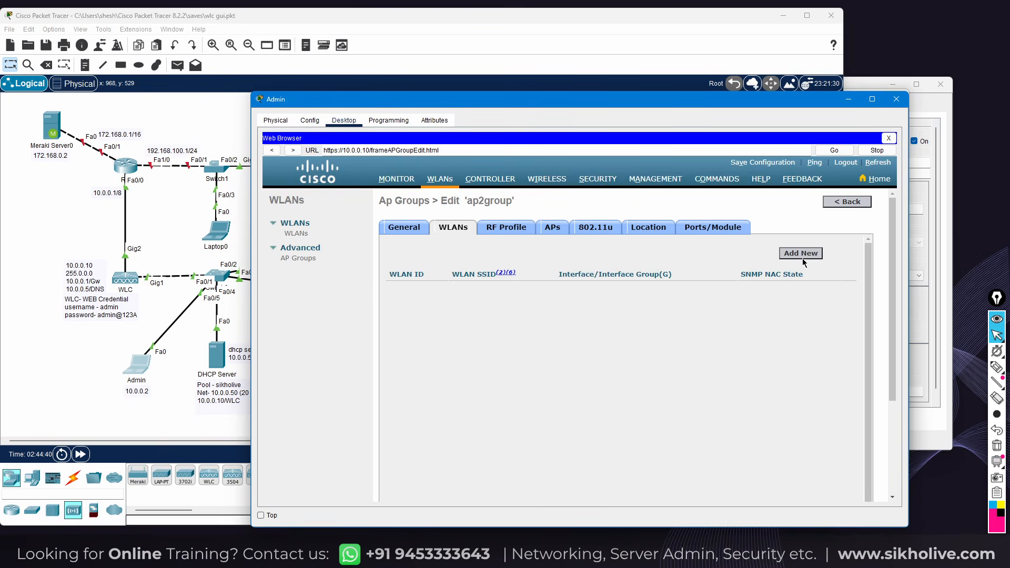
Map the ap2ssid WLAN to ap2group and apply the settings
click(802, 253)
click(549, 305)
click(489, 334)
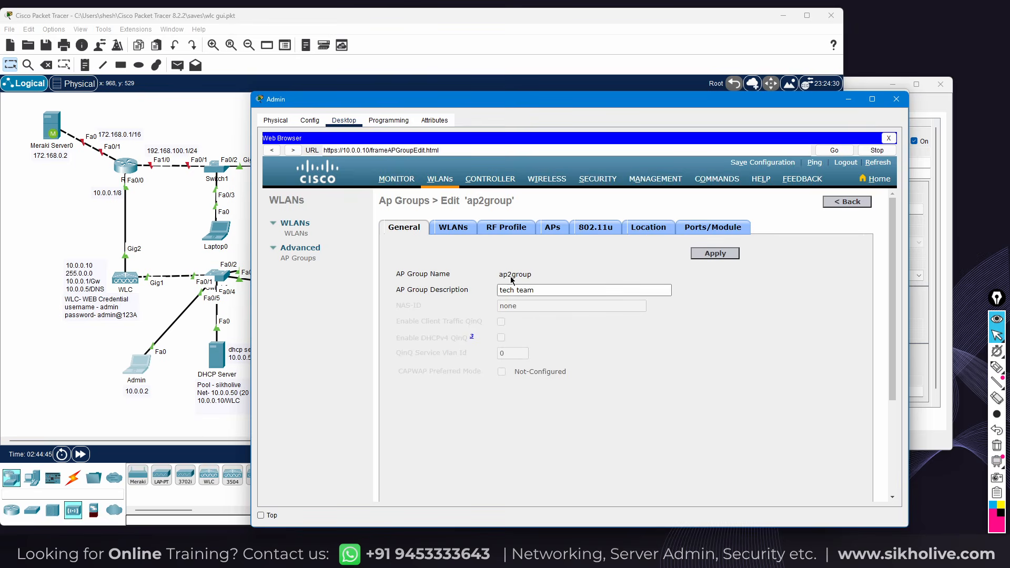
click(716, 255)
click(456, 232)
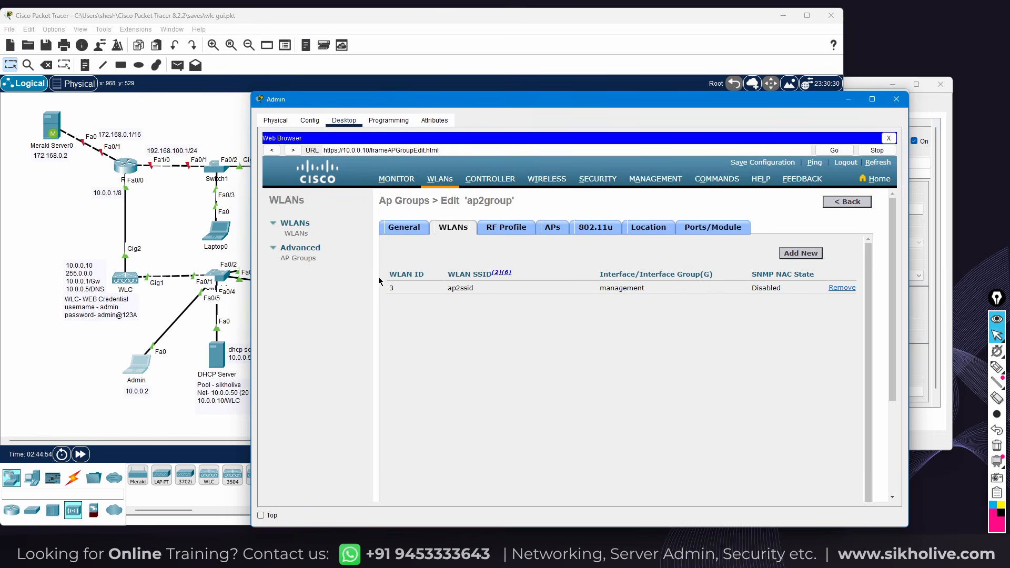
Reapply the ap1gorup group settings
click(298, 258)
click(395, 246)
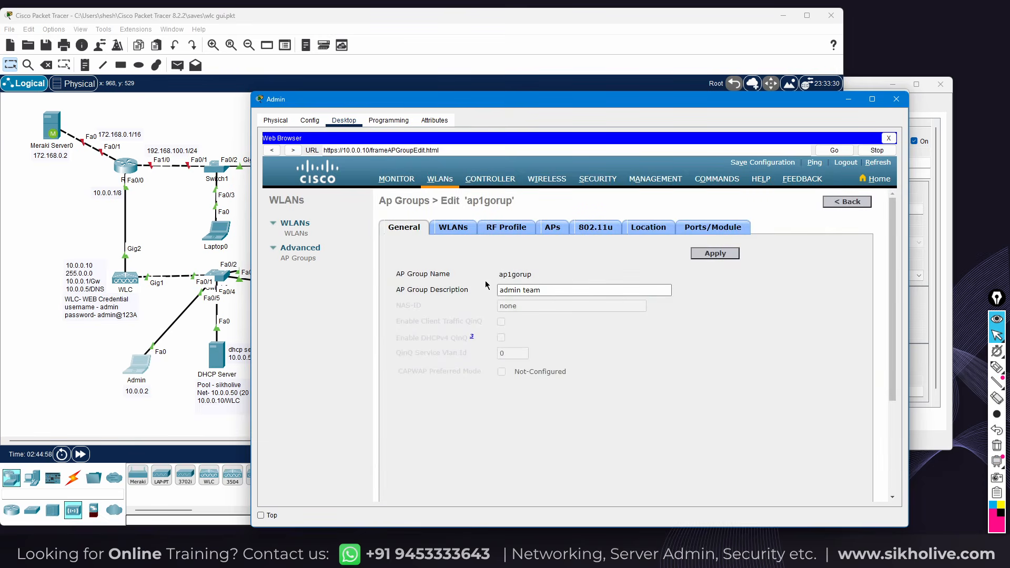
click(717, 256)
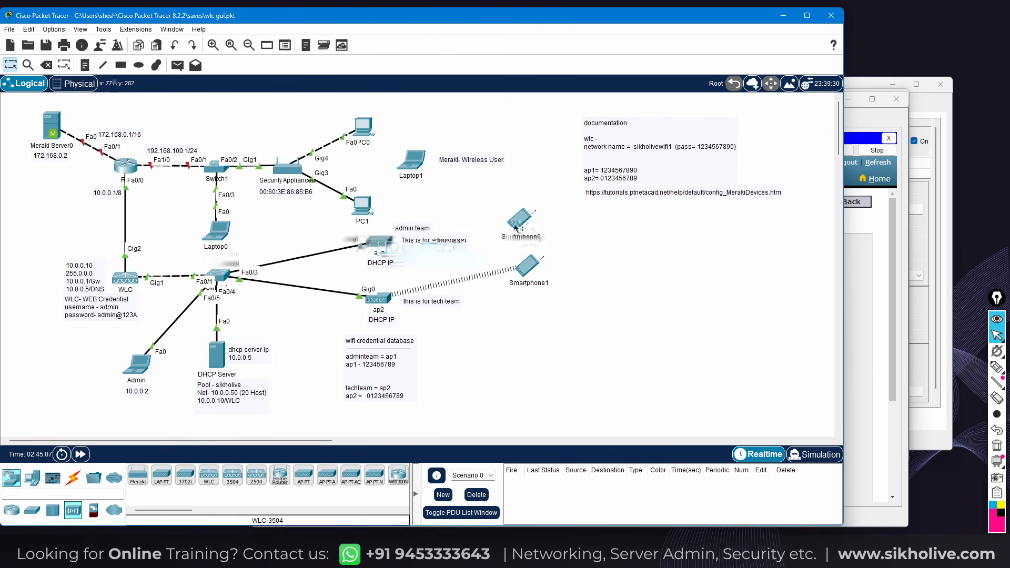
Nudge Smartphone0 right and reposition ap1 on the canvas
mouse_move(389, 298)
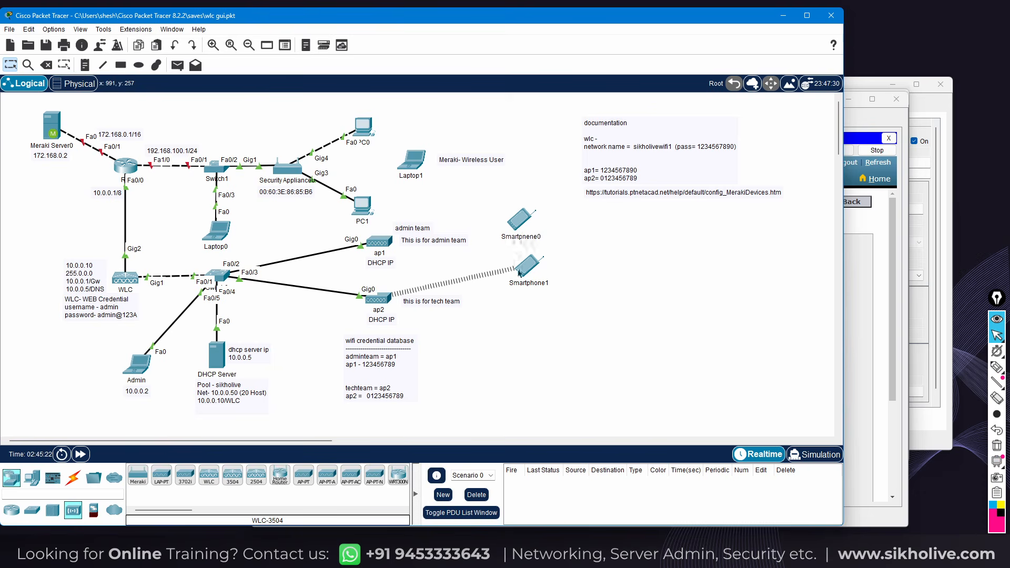
mouse_move(502, 218)
mouse_down()
mouse_move(537, 288)
mouse_move(510, 216)
mouse_up()
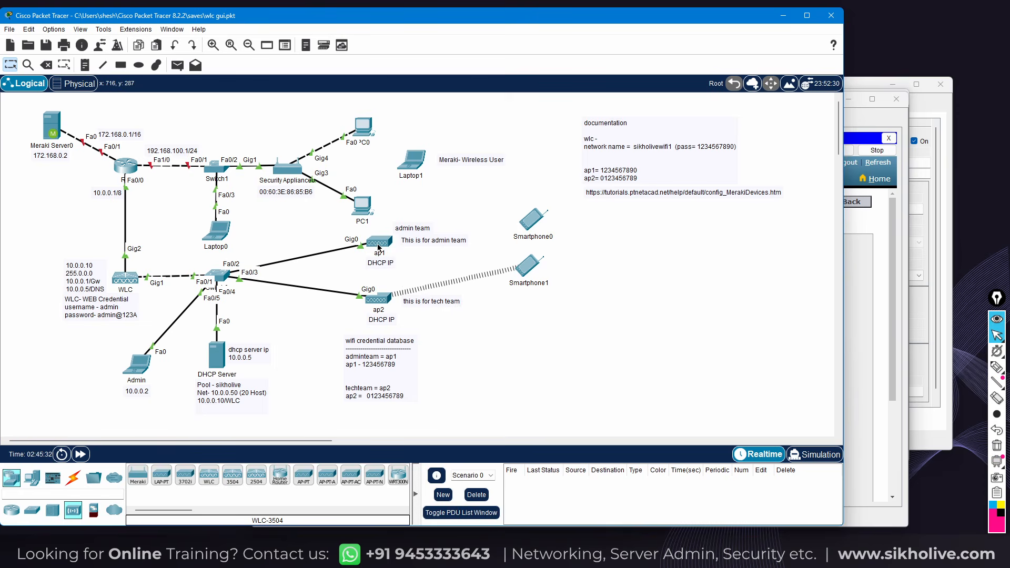
mouse_move(378, 247)
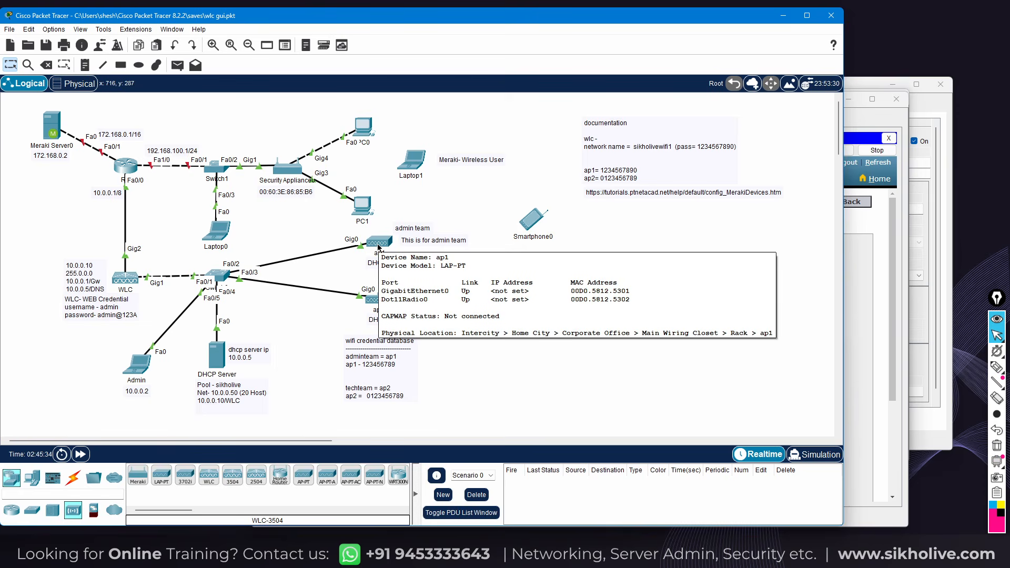
mouse_move(368, 242)
mouse_down()
mouse_move(330, 234)
mouse_move(311, 214)
mouse_move(378, 247)
mouse_up()
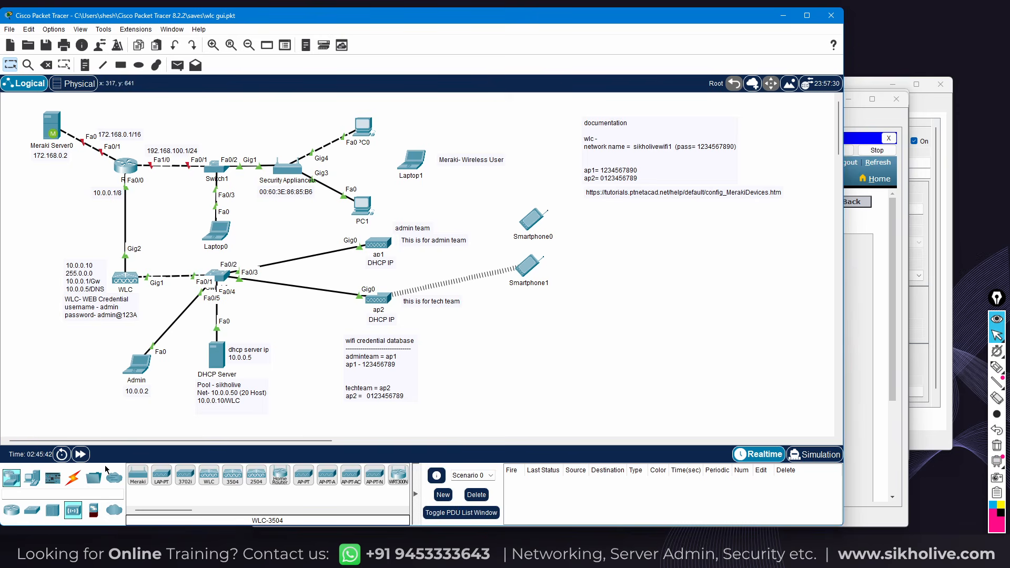
Fast-forward the simulation time twice, then reopen the Admin laptop's window
click(81, 454)
mouse_move(376, 246)
click(81, 454)
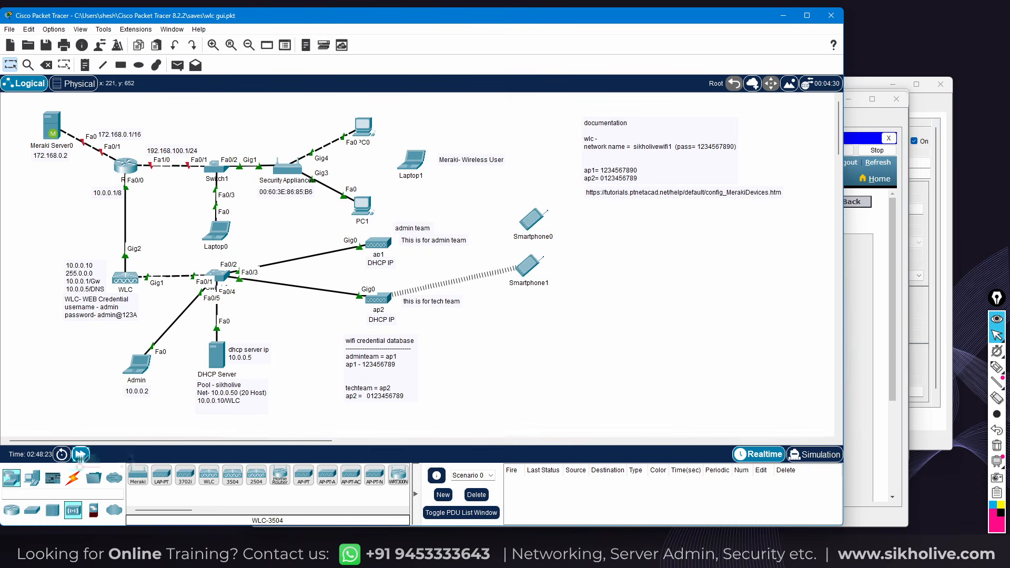
click(996, 382)
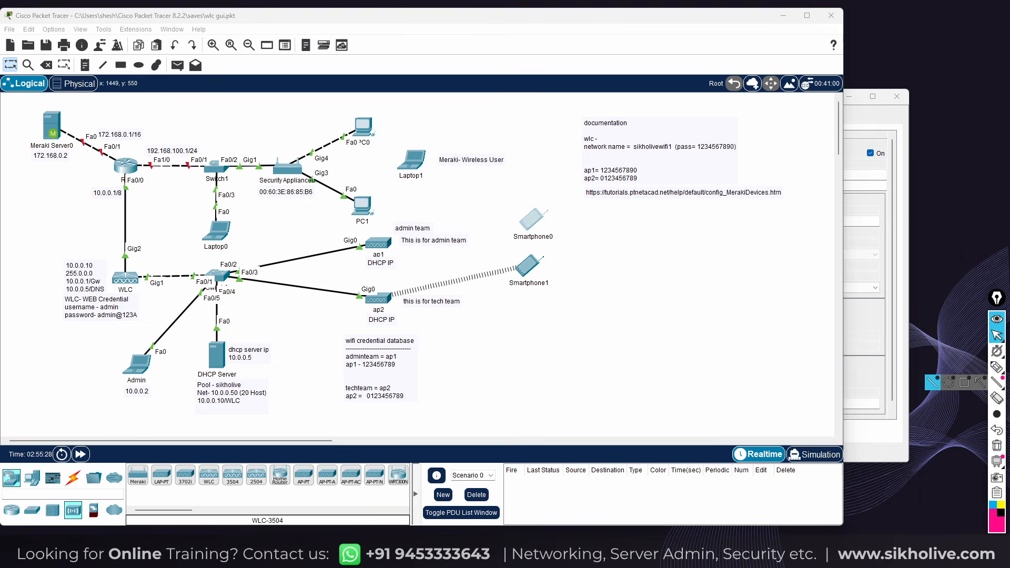
click(560, 313)
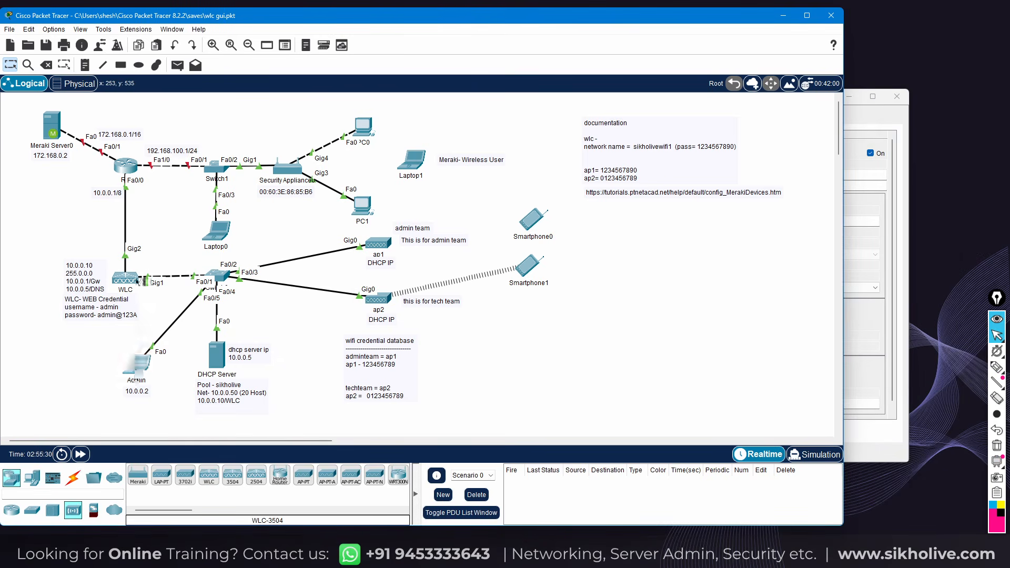
click(137, 363)
drag(475, 139, 569, 87)
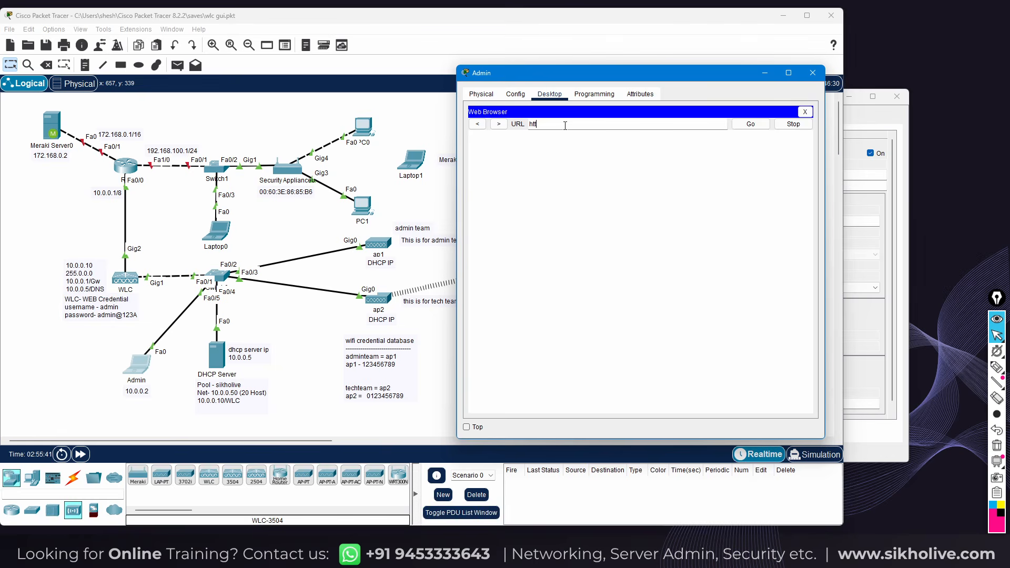
text(s://10.0.0.10)
key(Return)
click(630, 340)
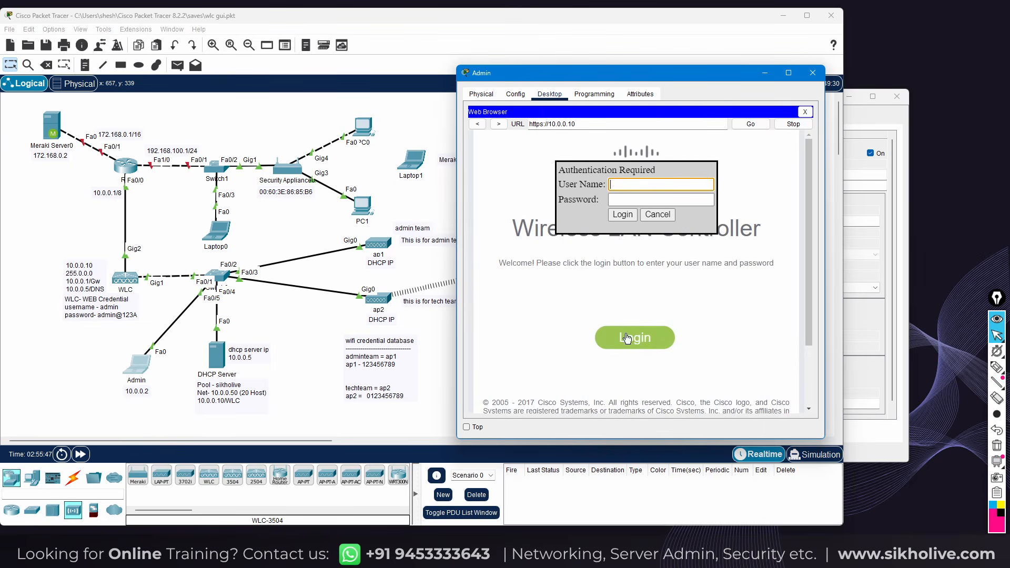
key(Tab)
text(admi)
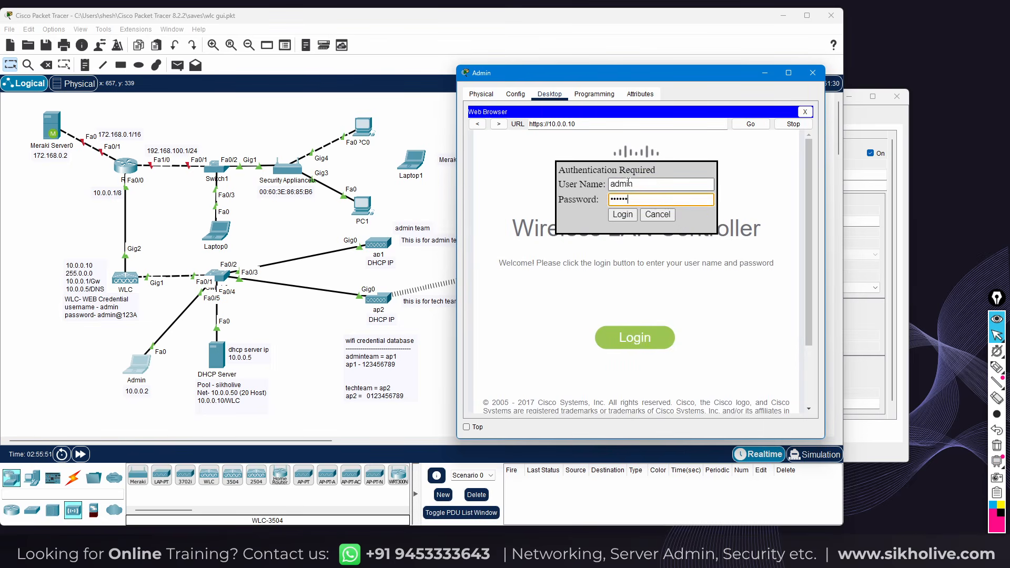
click(623, 216)
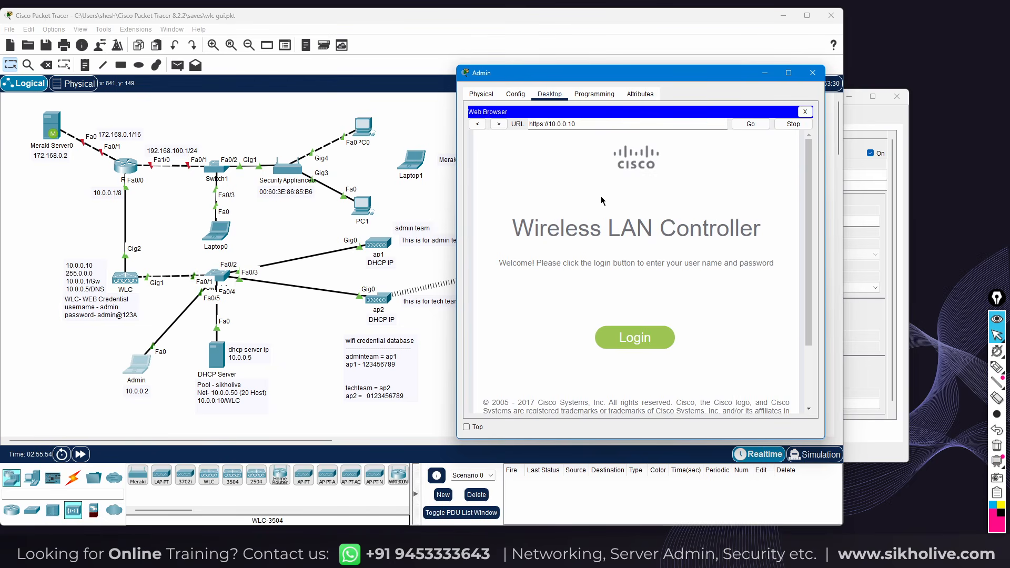
drag(687, 80, 627, 34)
Browse the WLC's WLANs and access points, try ap1's details, then visit Controller and Monitor
drag(765, 397, 928, 497)
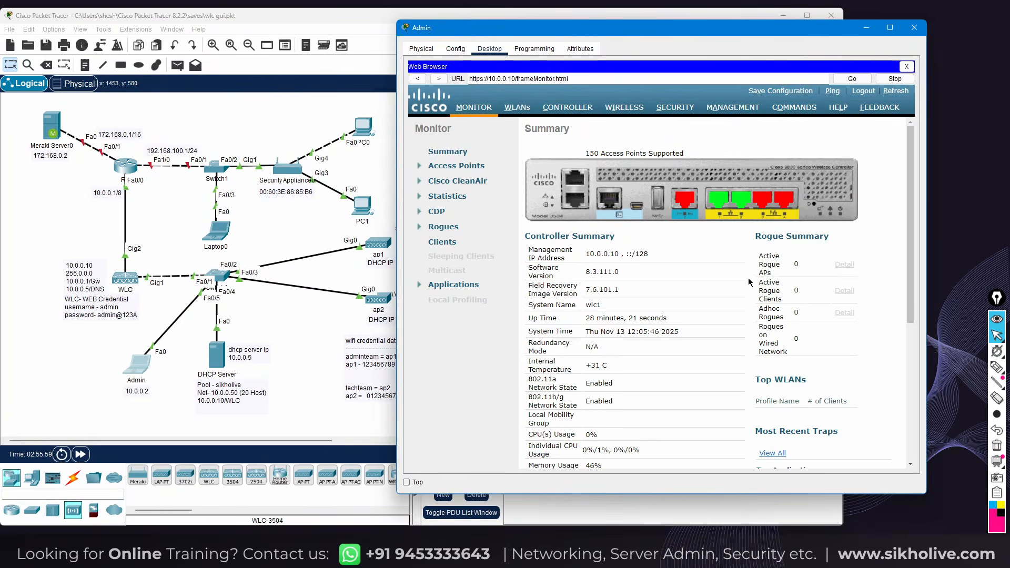
drag(595, 30, 560, 31)
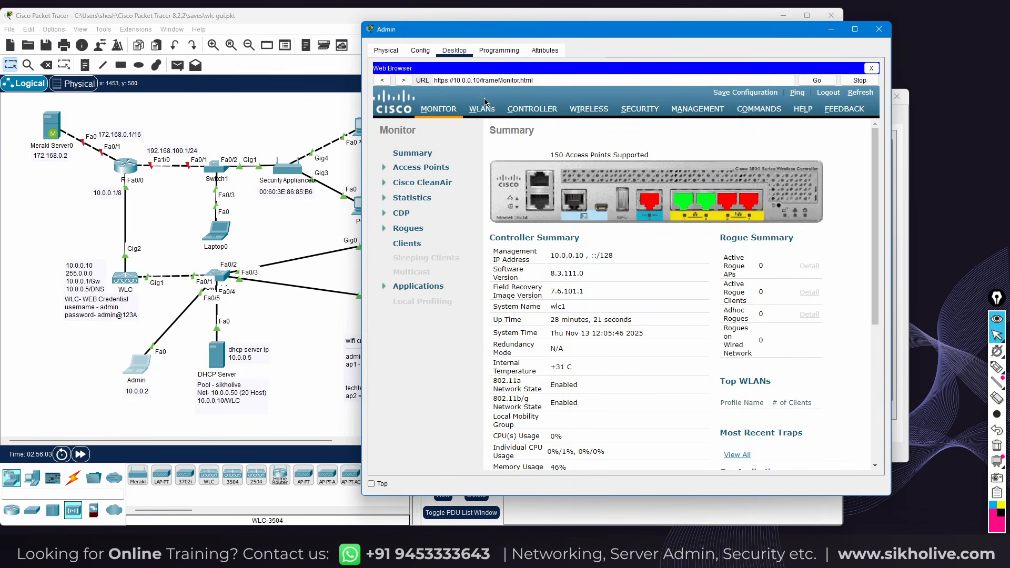
click(481, 109)
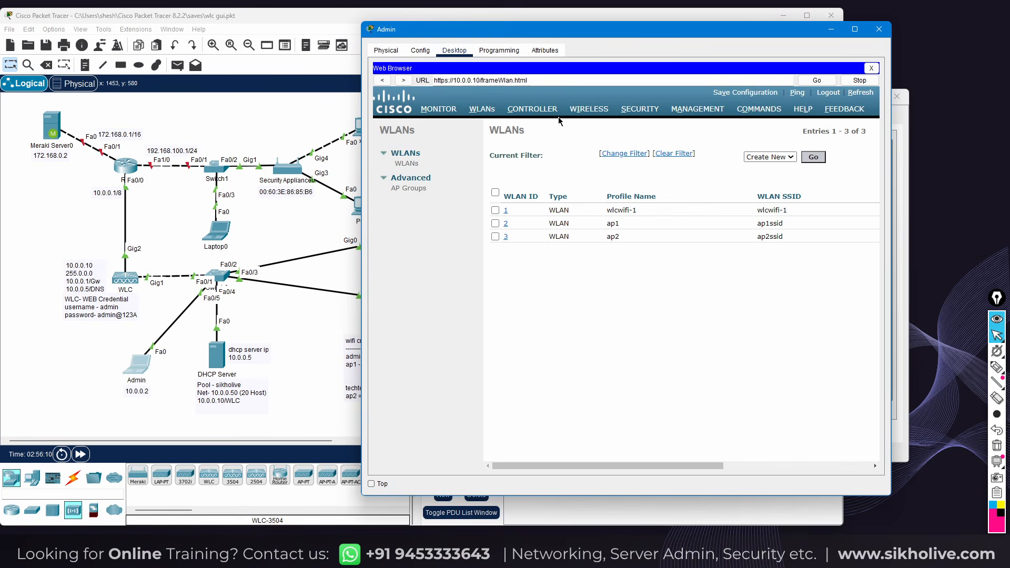
click(588, 111)
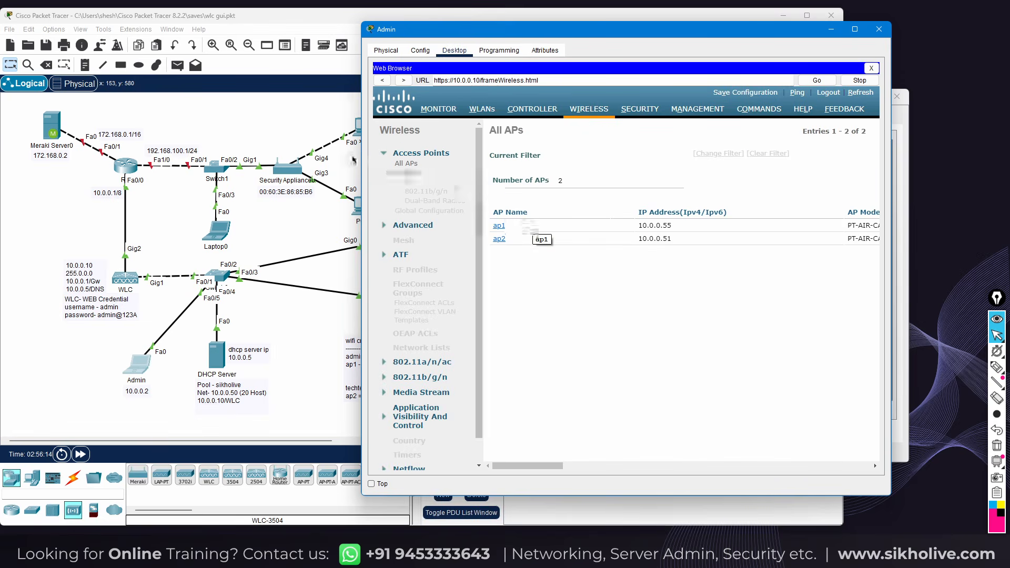
drag(361, 153, 203, 157)
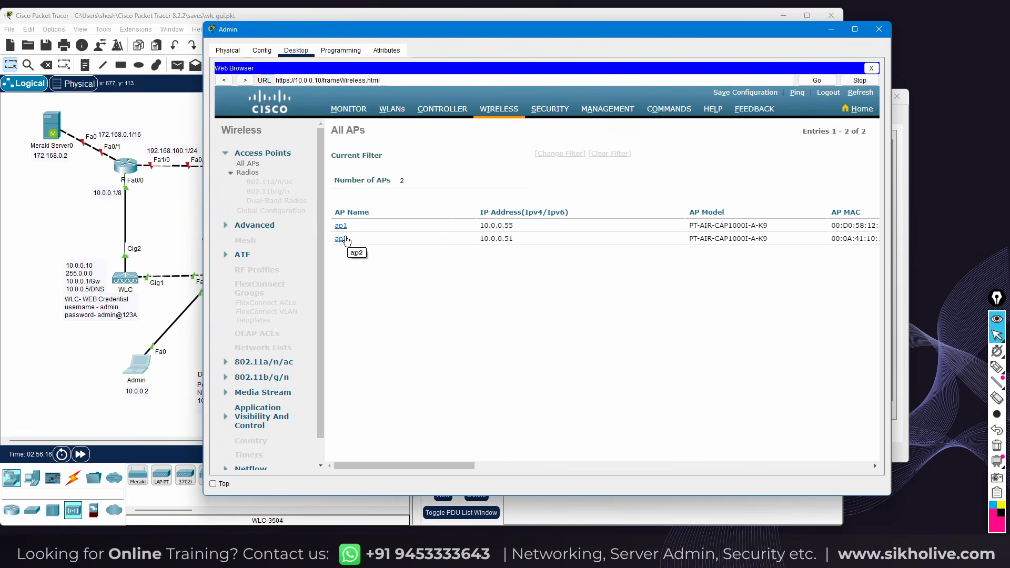
click(343, 227)
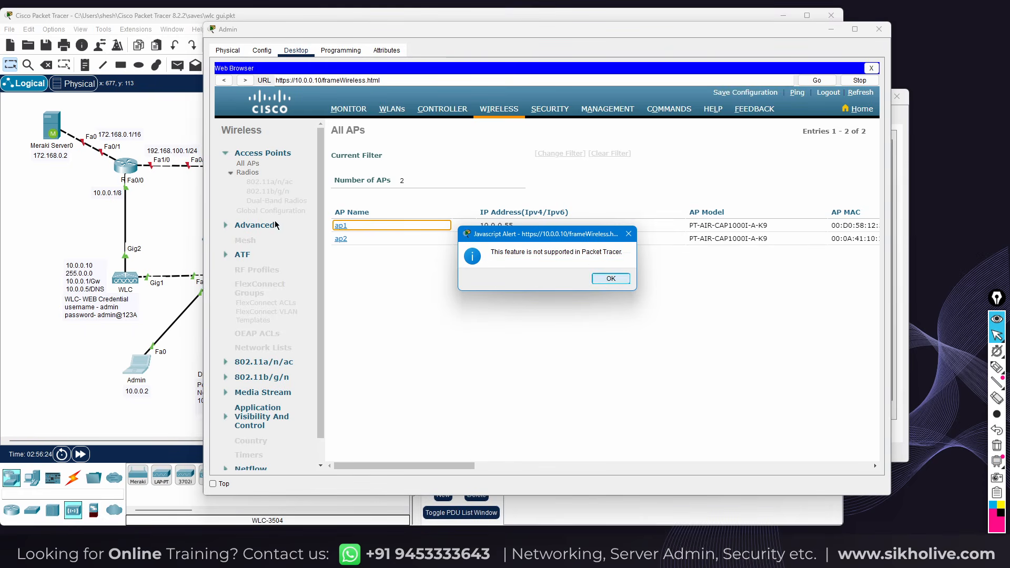
click(609, 280)
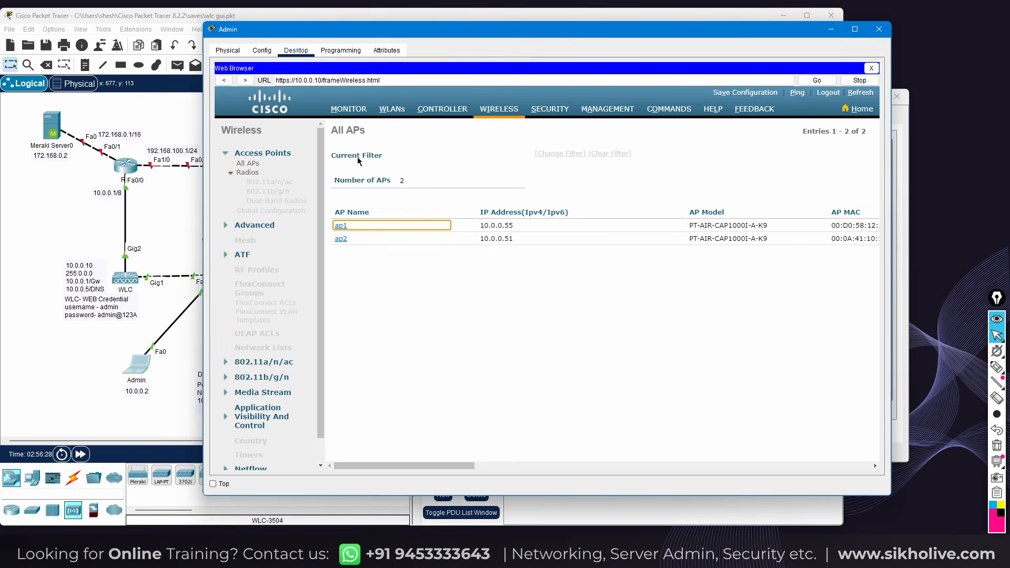
click(442, 109)
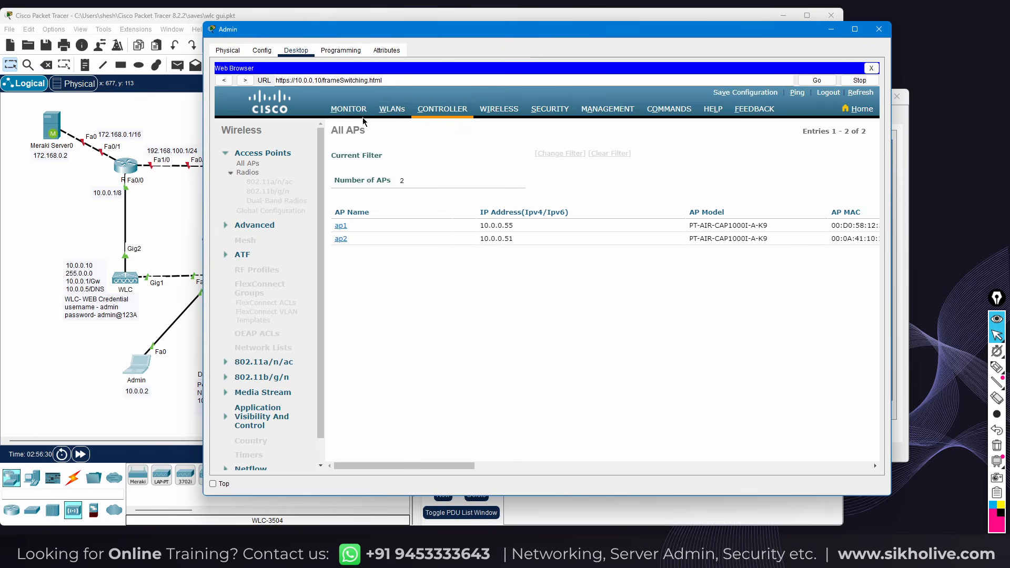
click(346, 113)
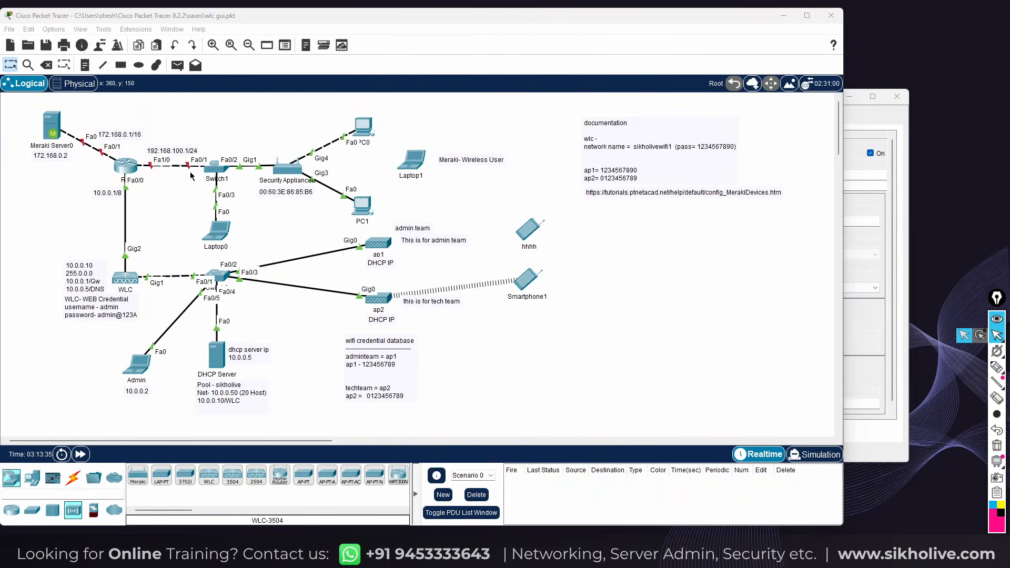
Move PC0's window aside and bring the topology forward
drag(346, 112, 381, 221)
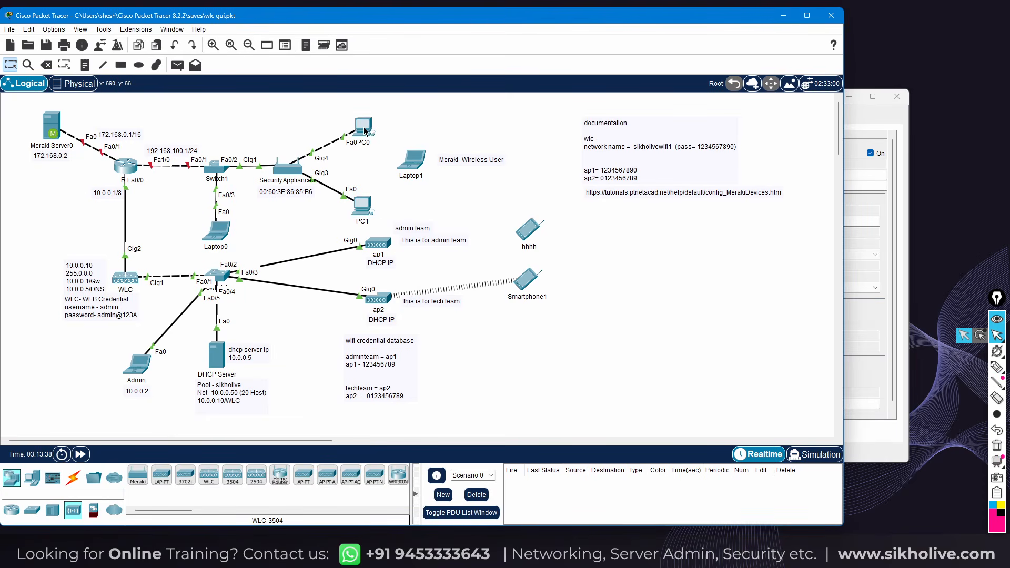
drag(499, 131, 680, 58)
click(299, 136)
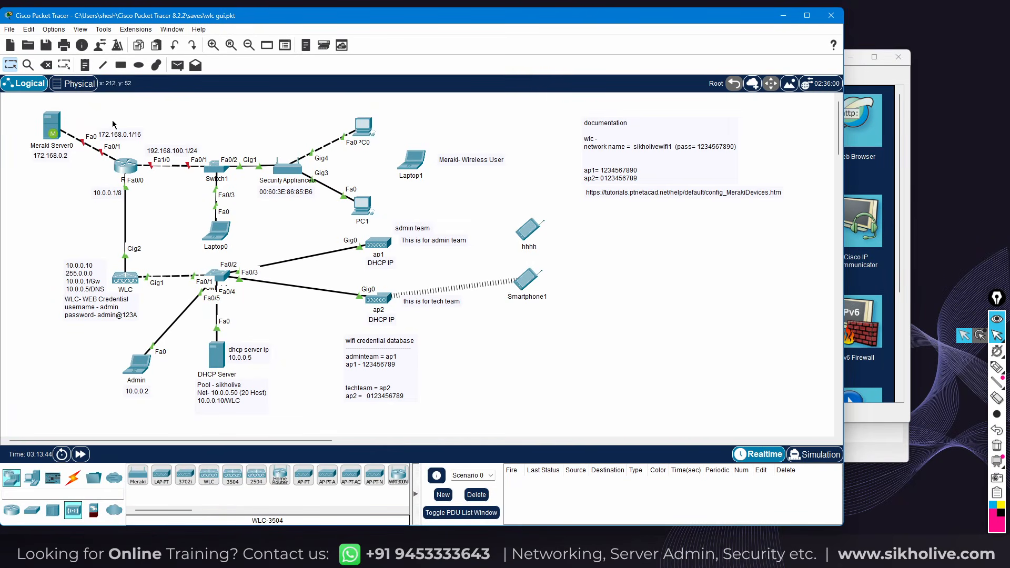
Add a note reading 192.168.0.1 beside the Security Appliance
click(84, 66)
click(311, 127)
text(192.168.0.1)
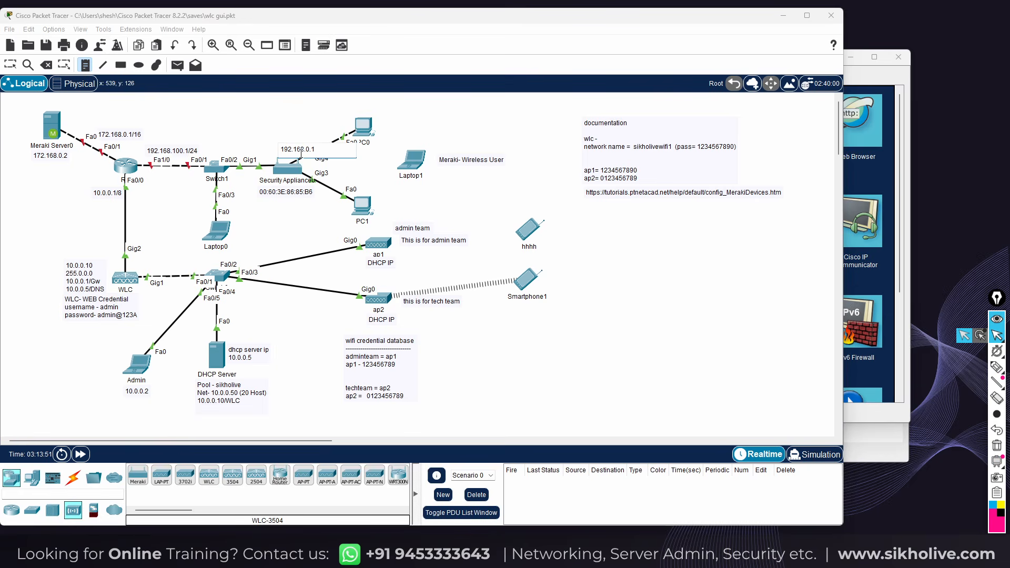
click(10, 65)
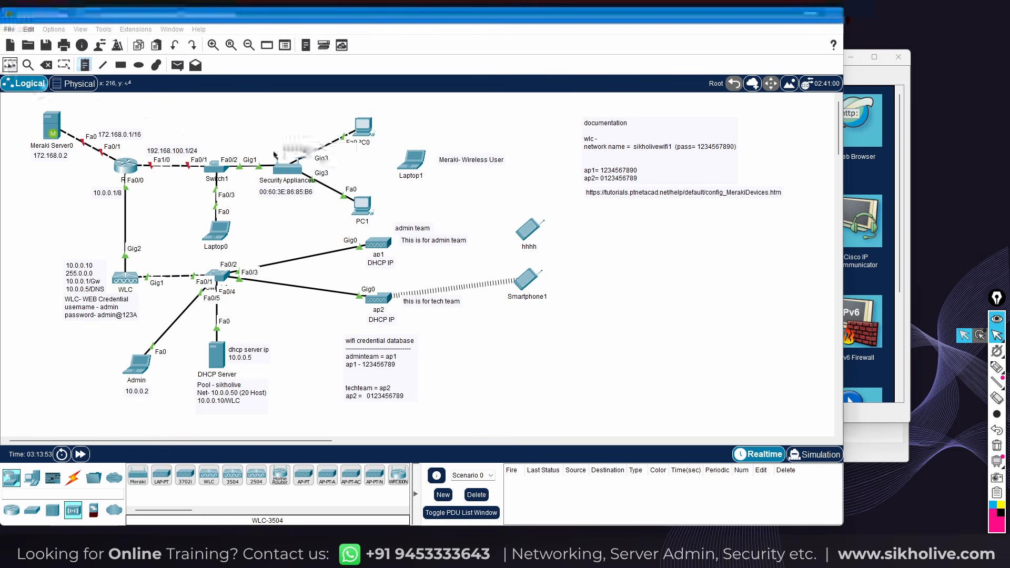
drag(280, 149, 280, 148)
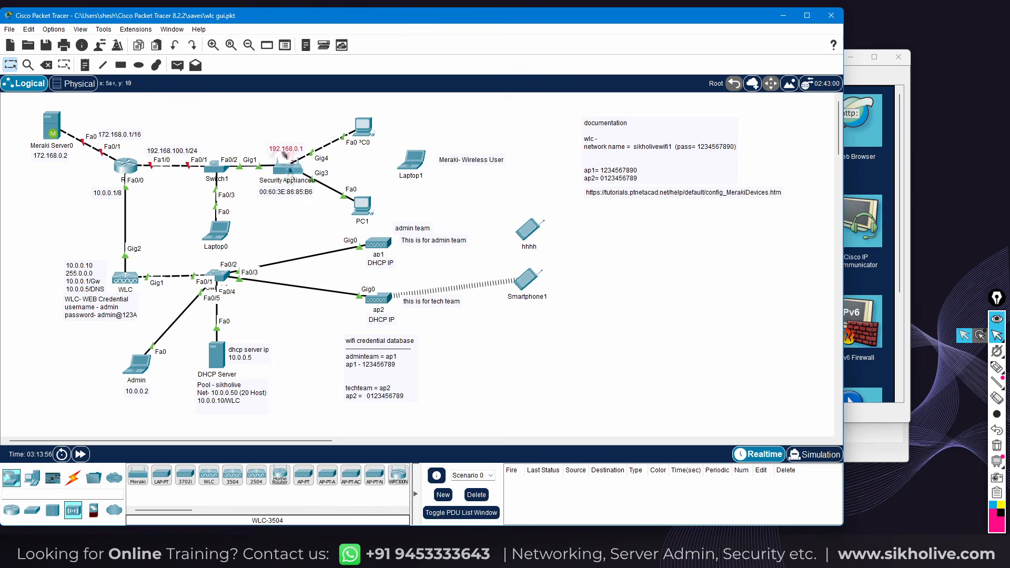
mouse_move(297, 171)
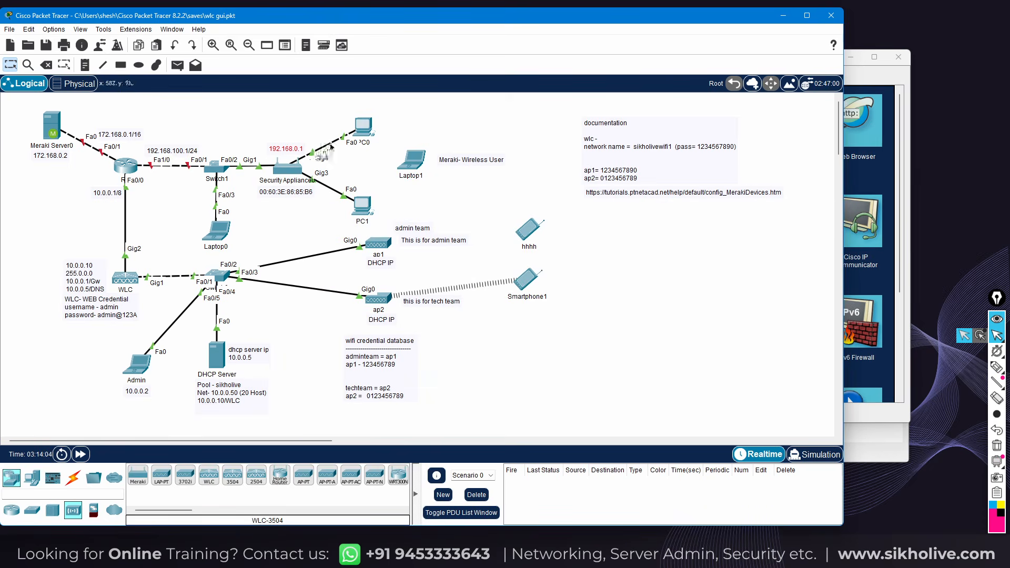
Verify PC0's DHCP address 192.168.0.2 and gateway 192.168.0.1, then close PC0
click(364, 134)
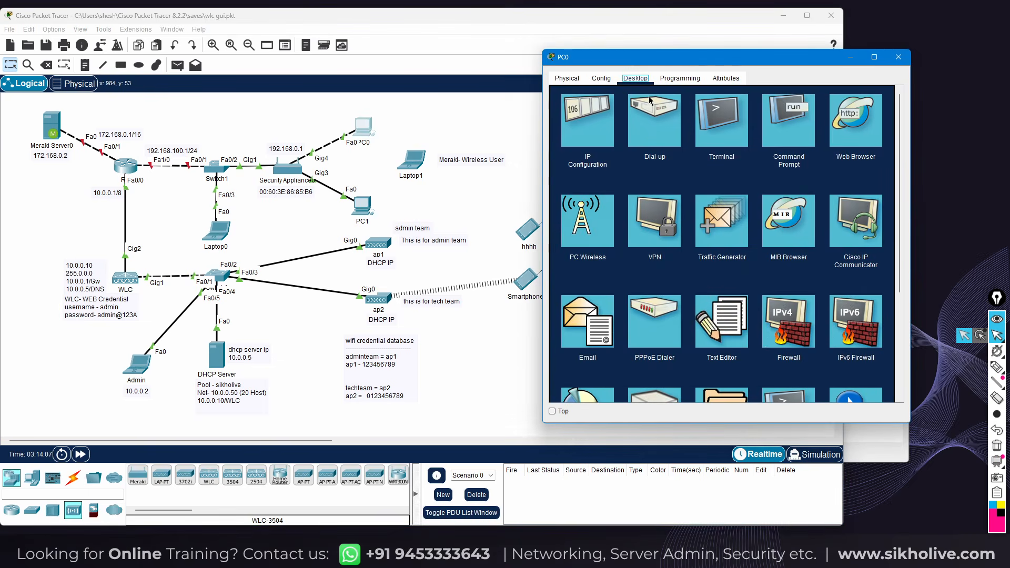
click(583, 128)
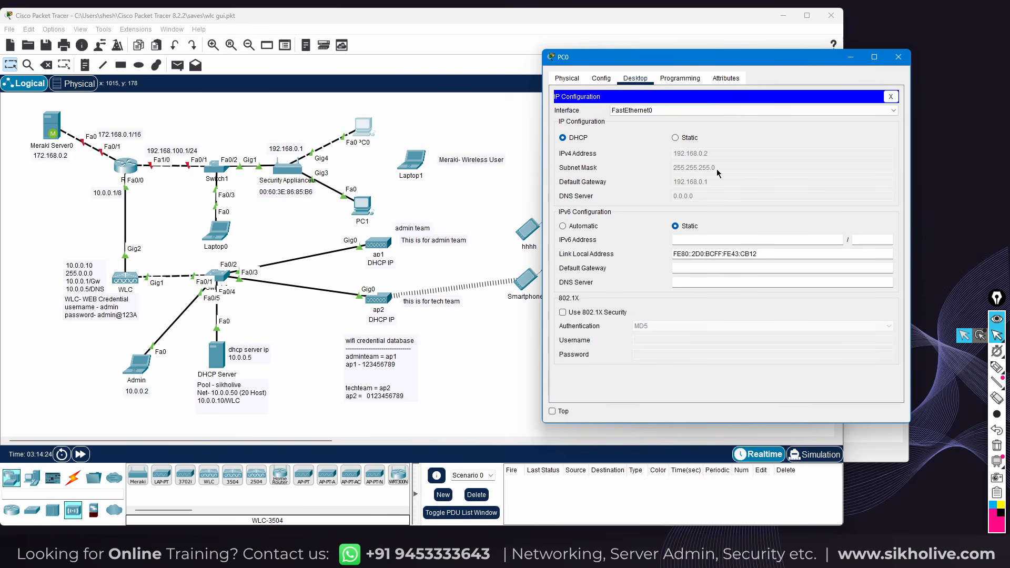
click(898, 58)
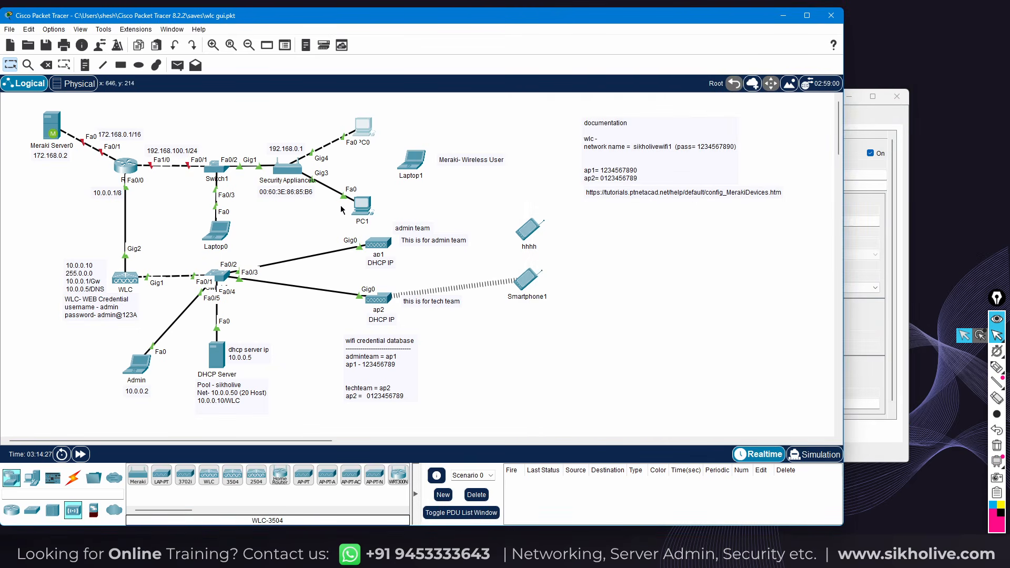
Select and copy Security Appliance0's serial number from its settings, then close its window
click(292, 175)
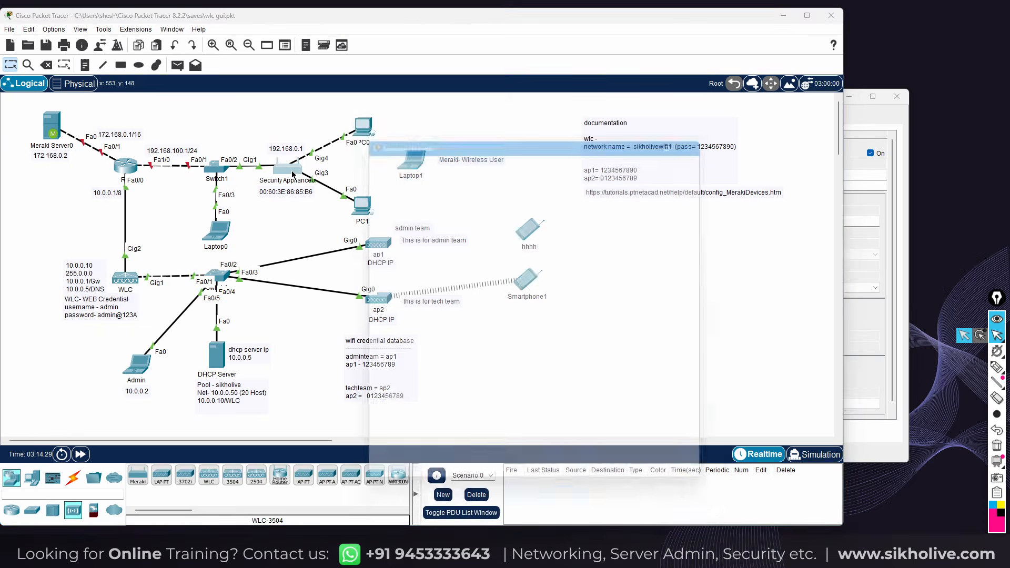
drag(501, 133, 590, 110)
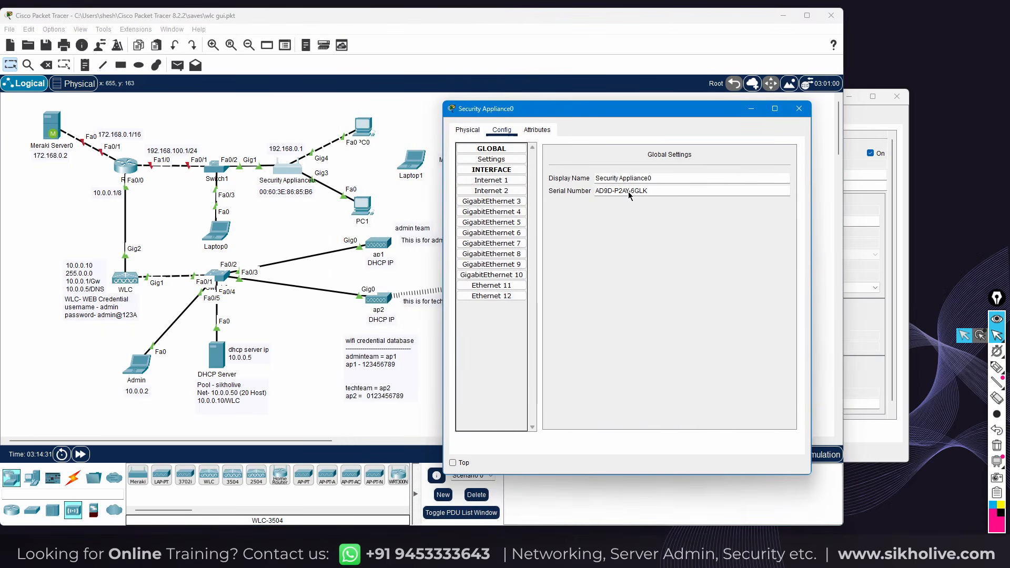
mouse_move(609, 190)
mouse_down()
mouse_move(593, 191)
mouse_move(652, 195)
mouse_move(598, 200)
mouse_up()
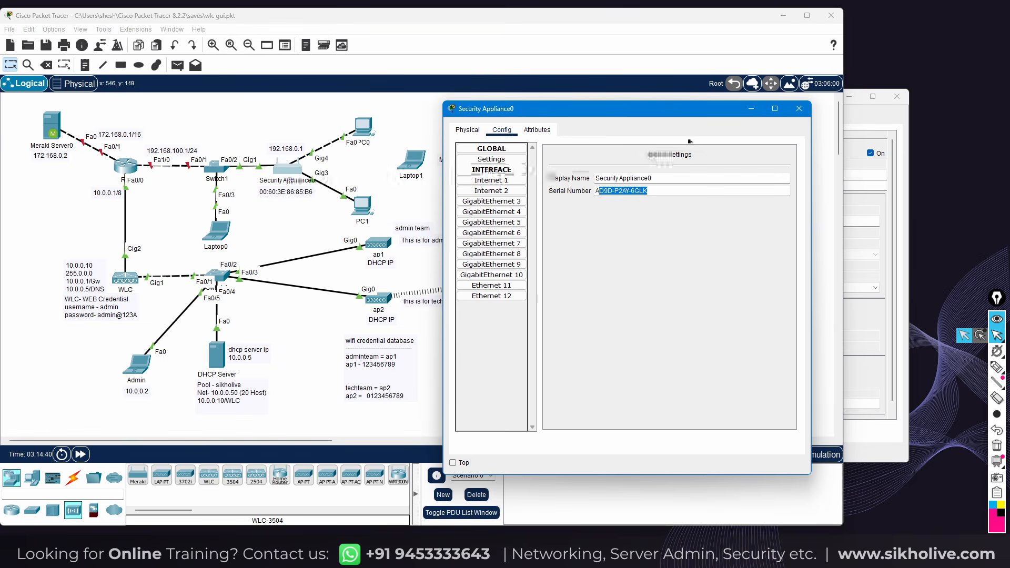
drag(666, 192, 596, 191)
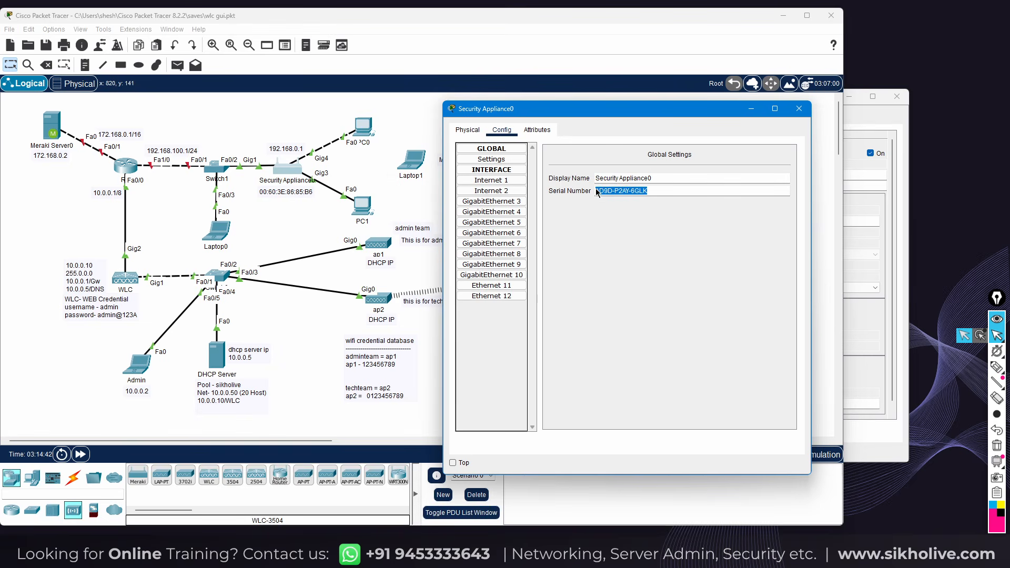
click(798, 109)
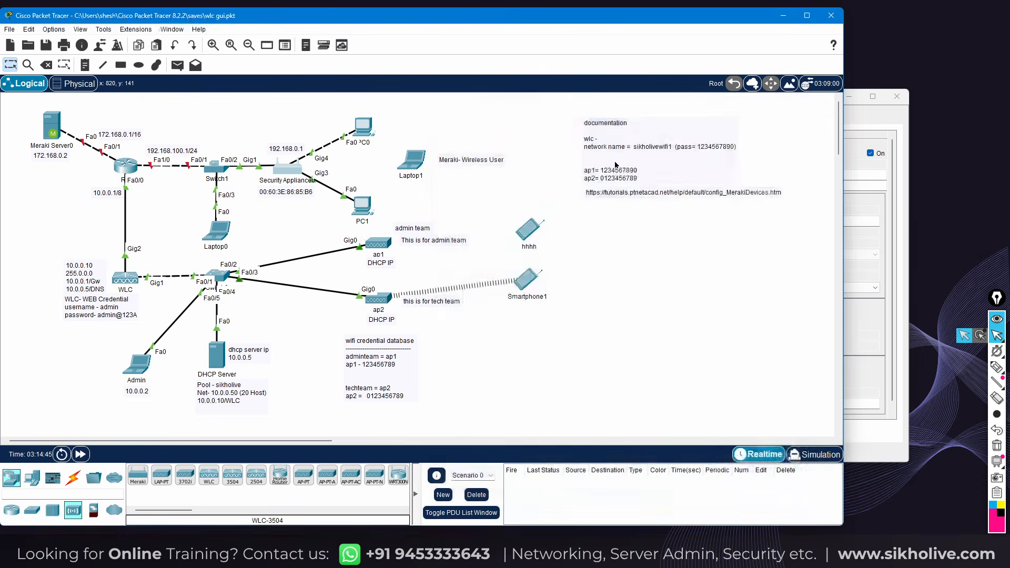
click(362, 205)
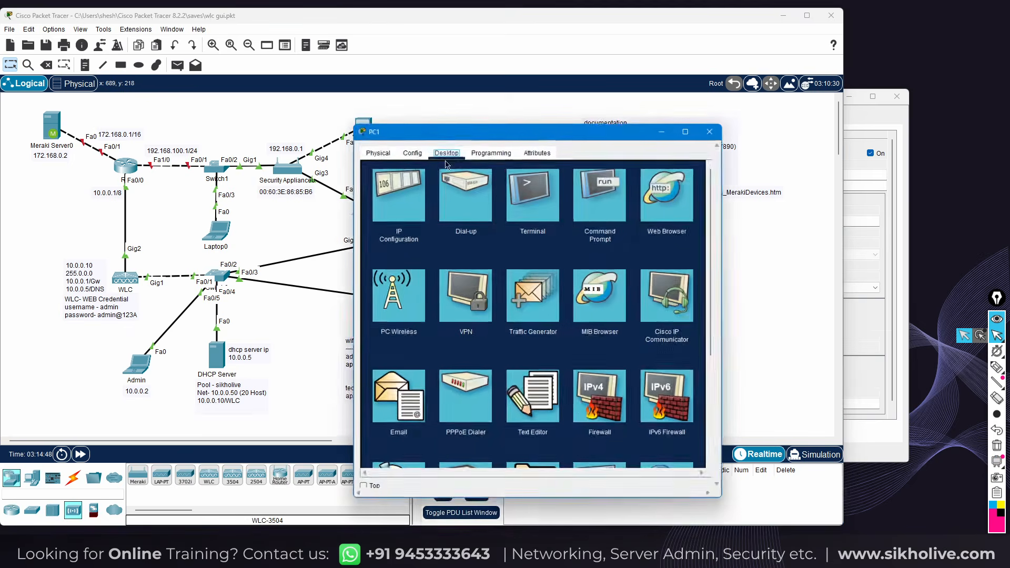
drag(457, 125, 638, 49)
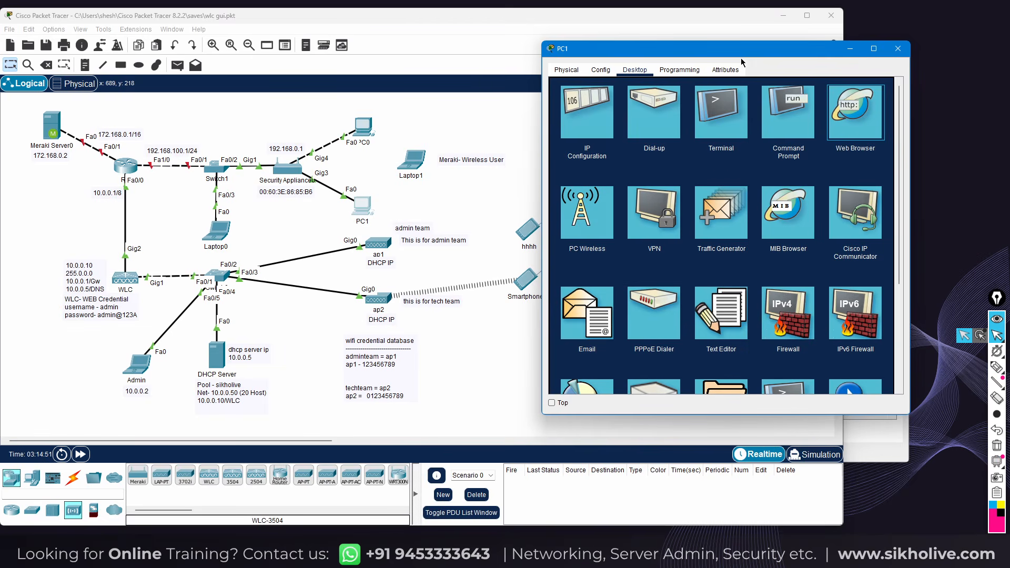
drag(663, 51, 605, 32)
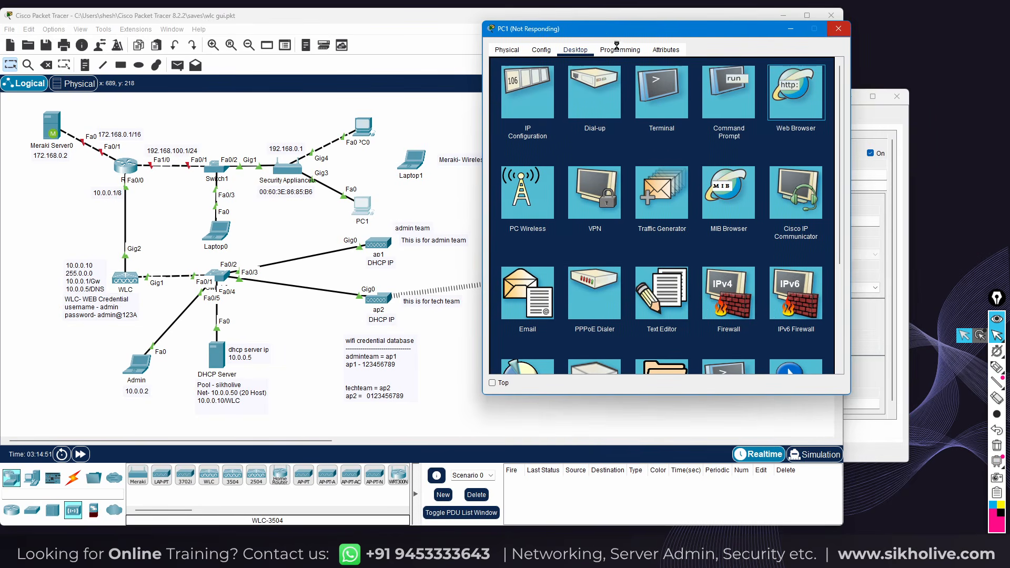
click(843, 401)
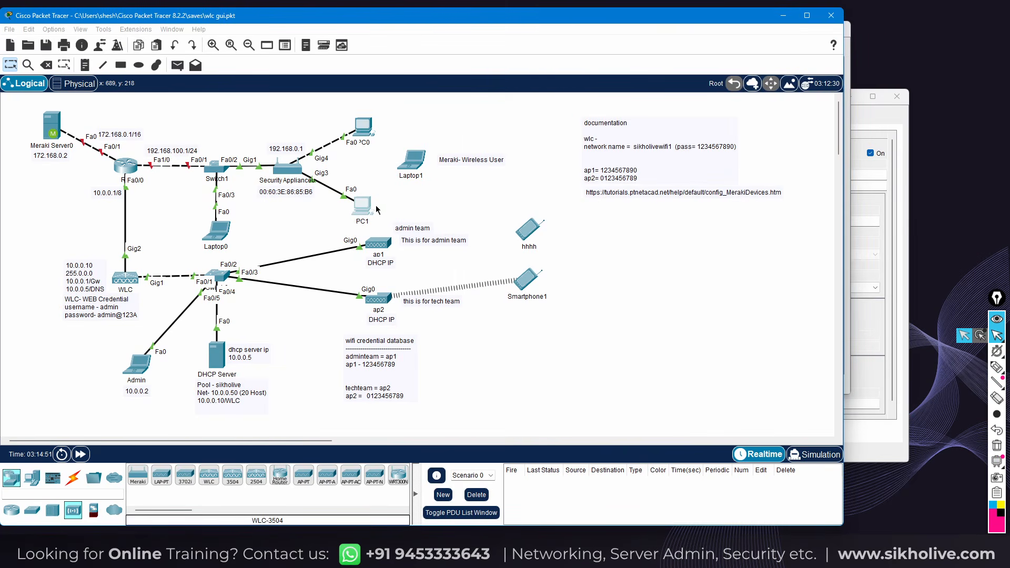
click(368, 206)
click(562, 79)
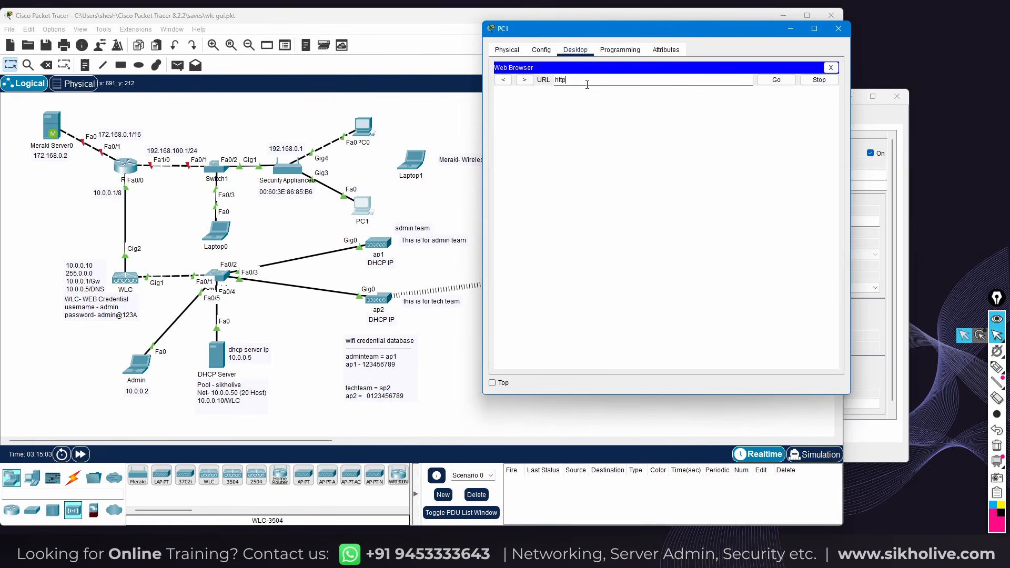
text(192.168.0.1)
key(Return)
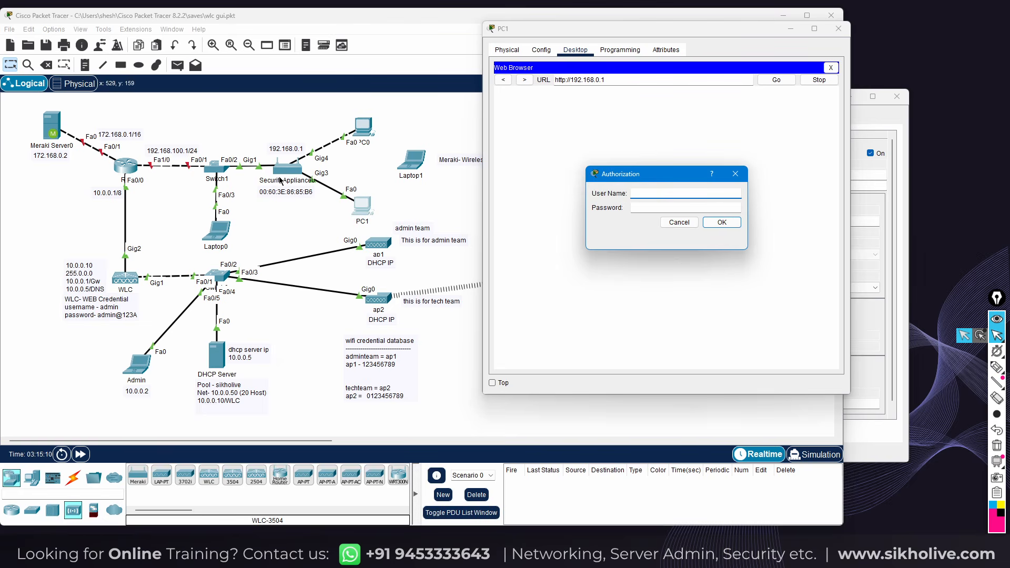
Copy Security Appliance0's serial number again from its configuration window
click(419, 175)
click(279, 168)
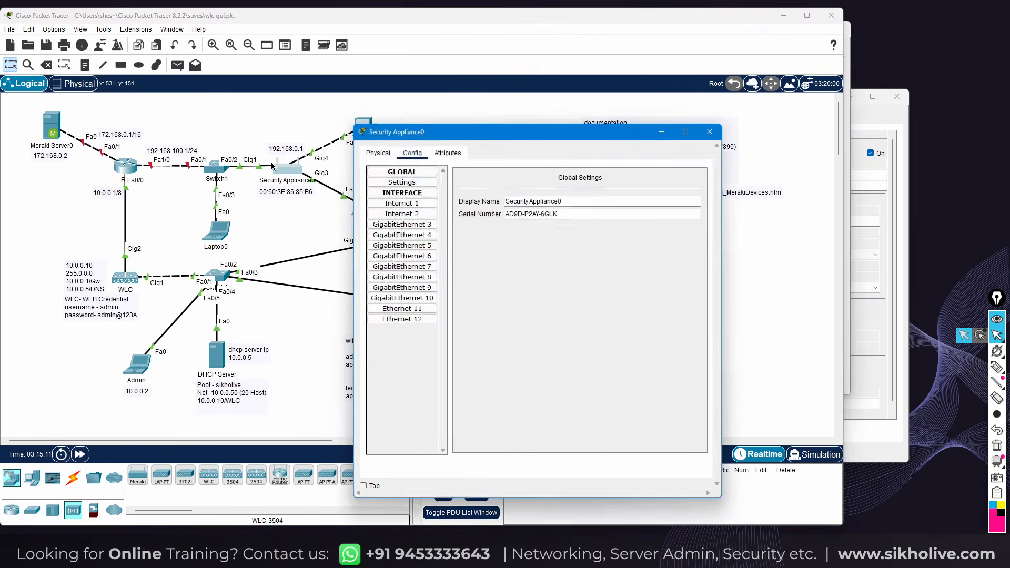
drag(570, 215, 499, 215)
key(ctrl+c)
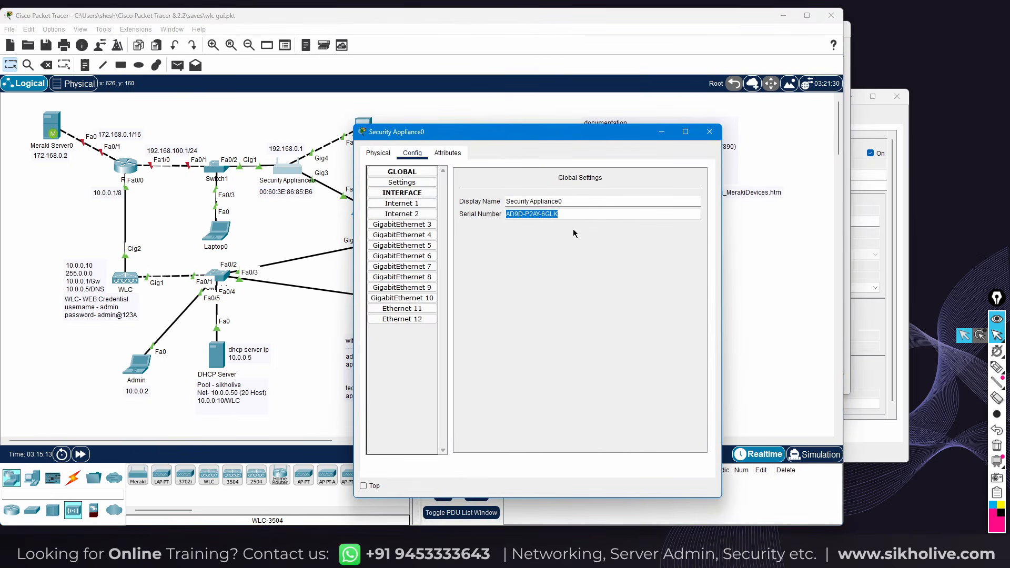
click(709, 131)
Log in with the pasted serial number as user name and enlarge PC1's window
click(360, 211)
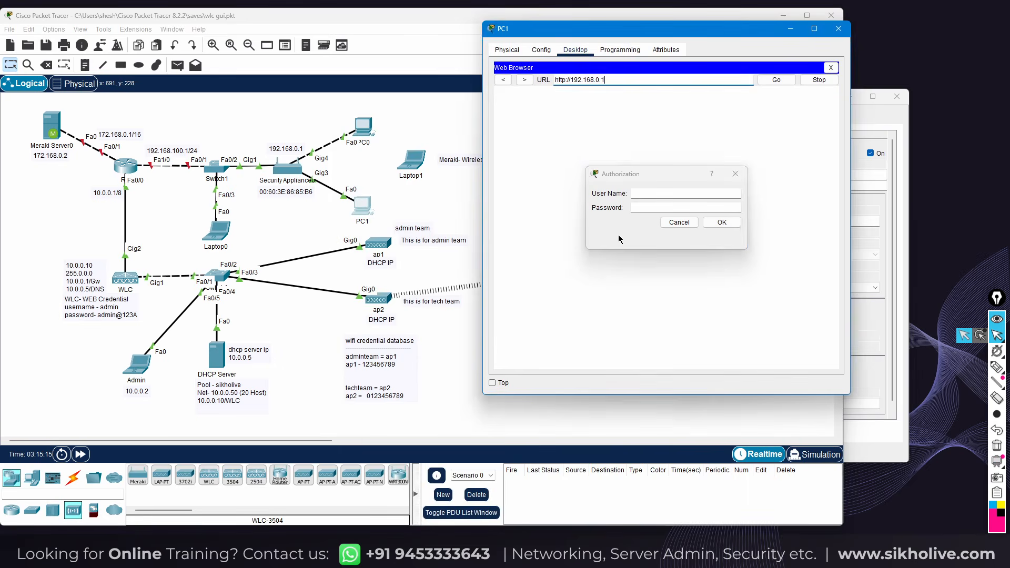
click(643, 193)
key(ctrl+v)
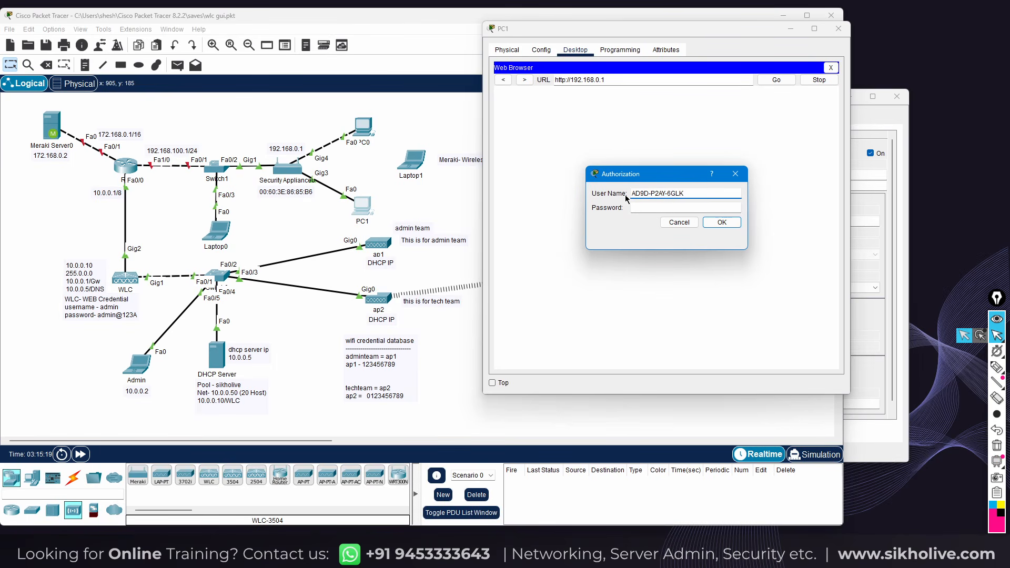
click(656, 208)
click(726, 221)
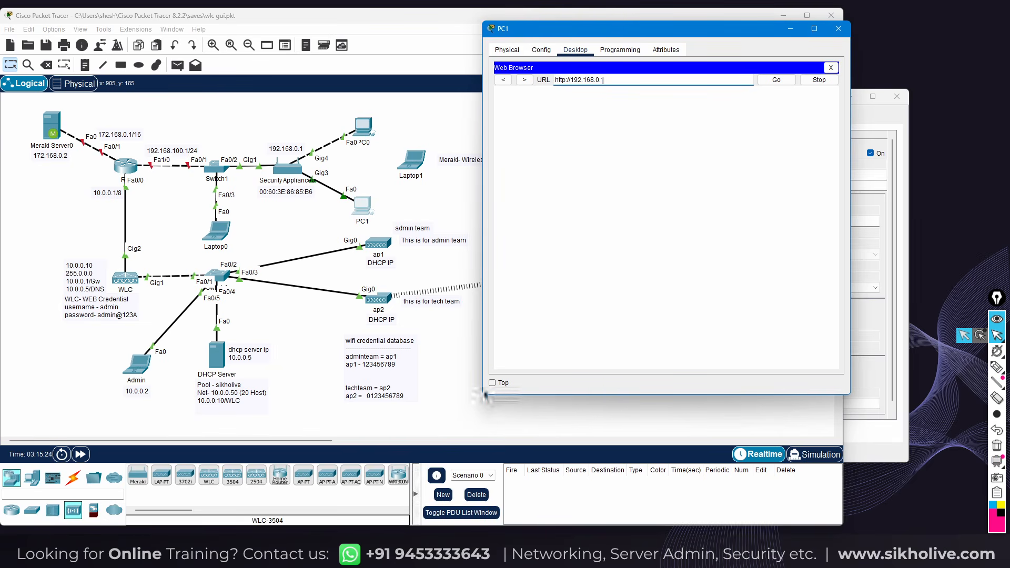
drag(483, 393, 342, 485)
drag(506, 32, 558, 31)
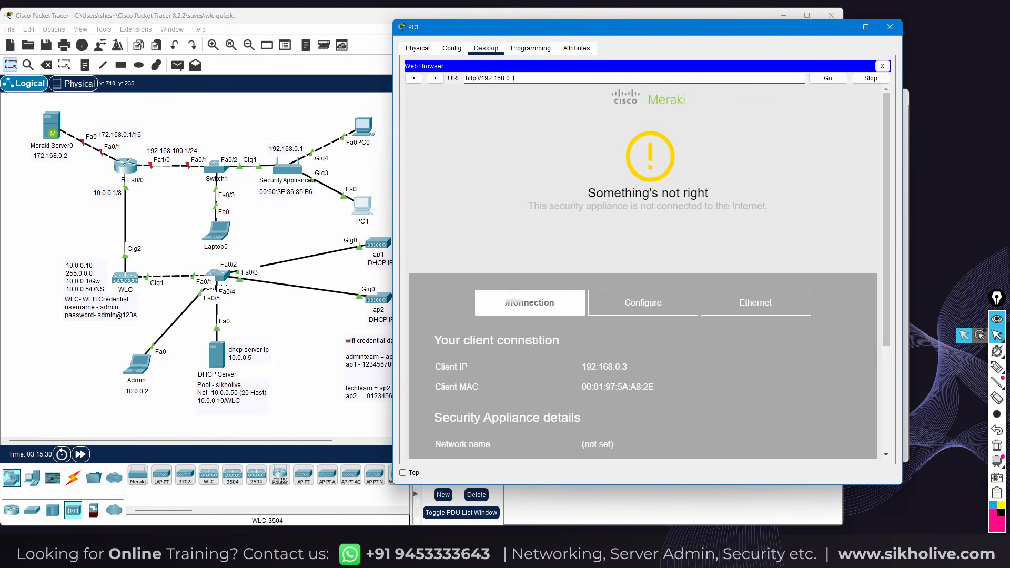
Review the Connection page's client IP, network name and hardware address values
scroll(507, 327, down, 2)
drag(580, 327, 635, 326)
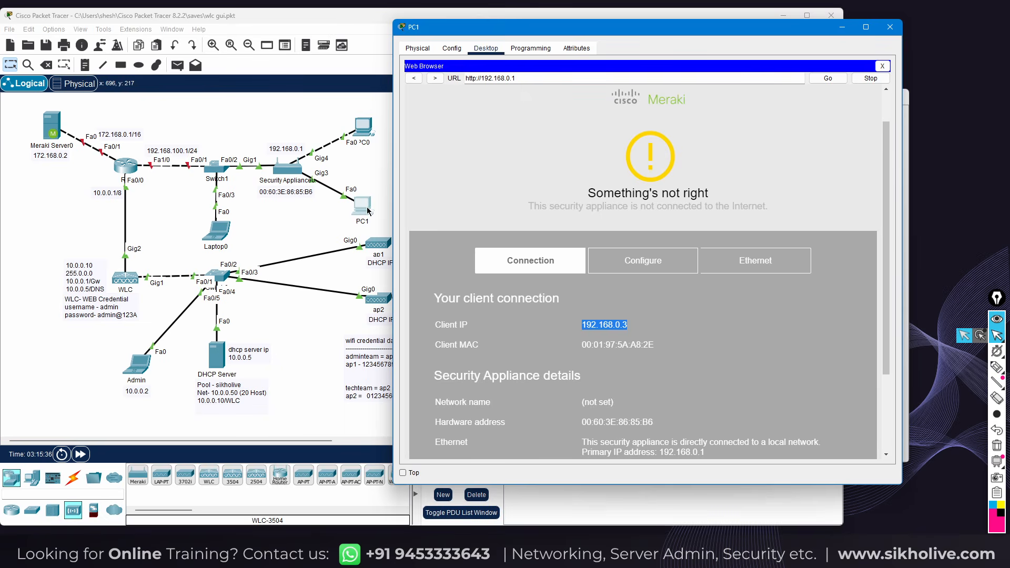
drag(586, 347, 643, 346)
scroll(560, 330, down, 2)
scroll(559, 330, down, 1)
drag(581, 290, 833, 382)
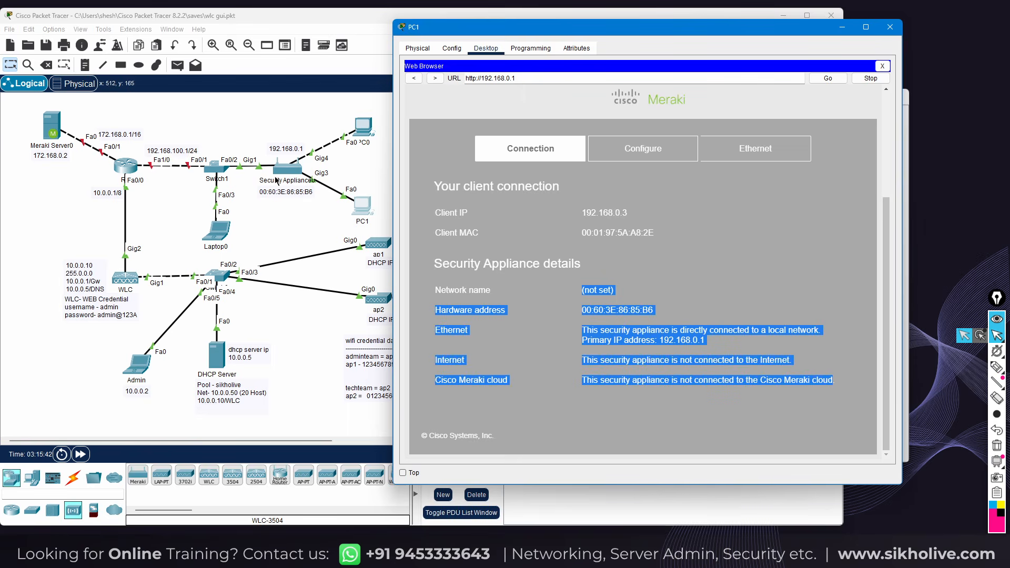
click(562, 313)
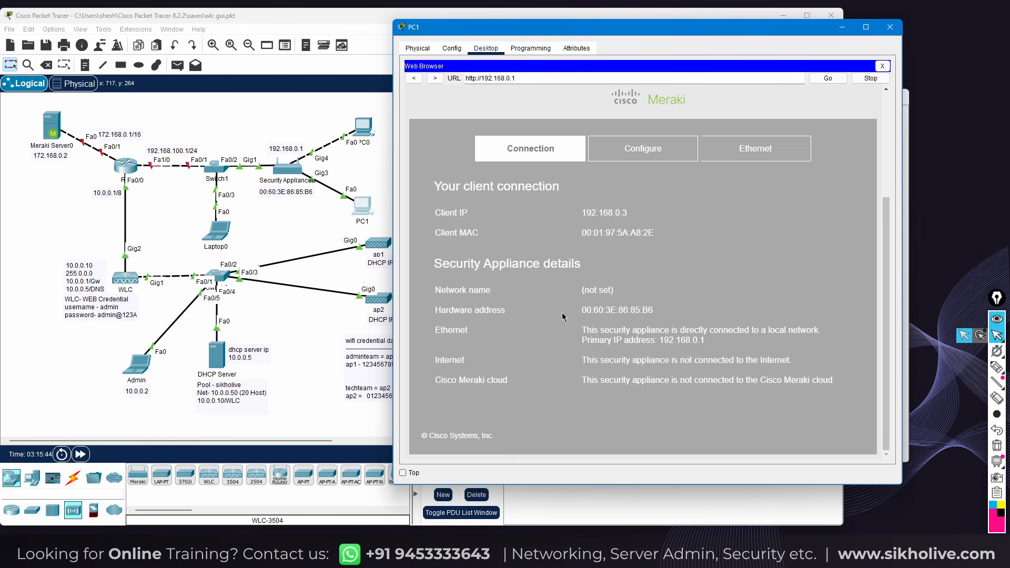
drag(563, 294, 658, 312)
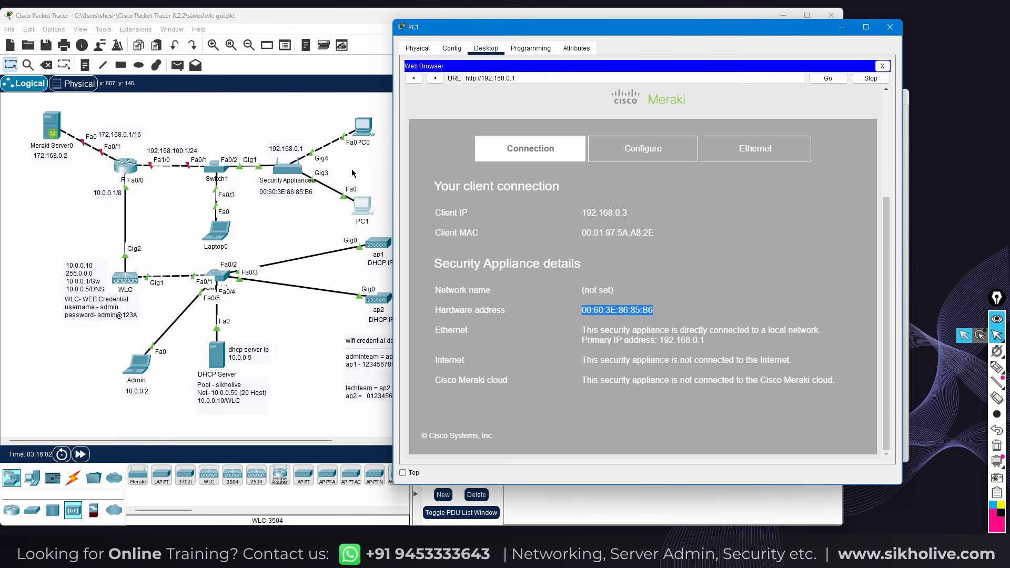
Confirm Internet 1 IP assignment stays DHCP, then open Security Appliance0's configuration
click(643, 151)
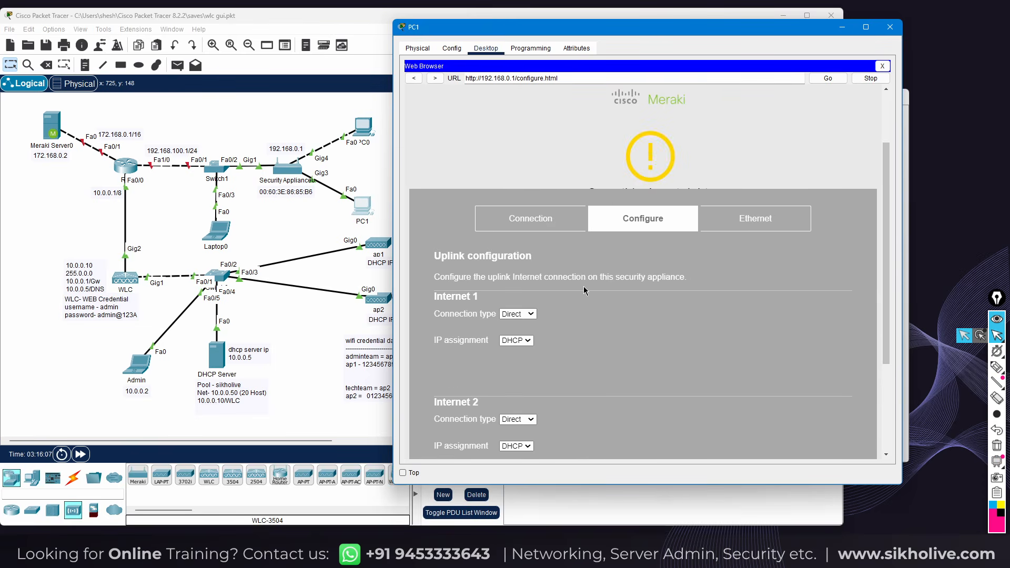
click(517, 277)
click(516, 288)
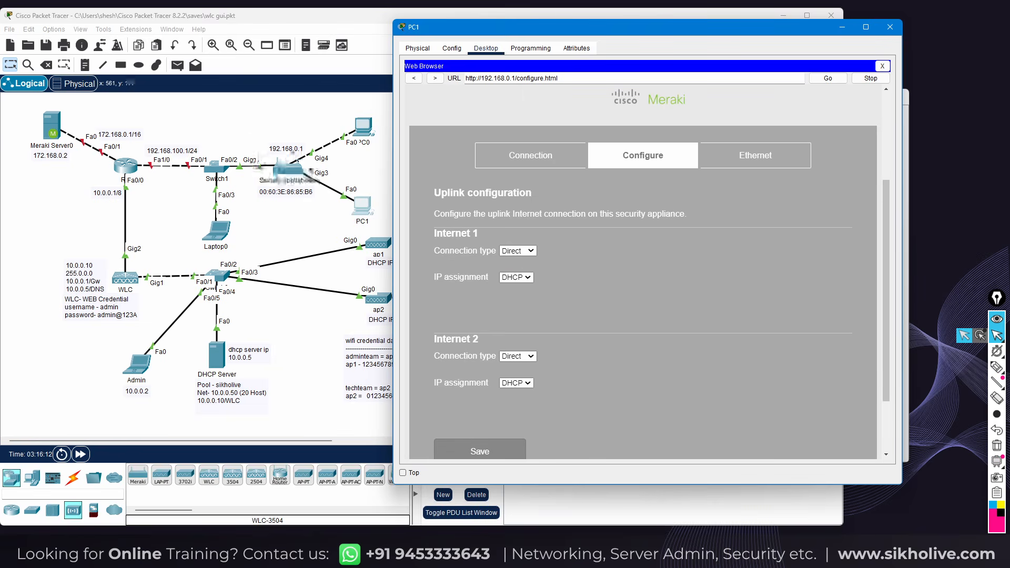
click(285, 172)
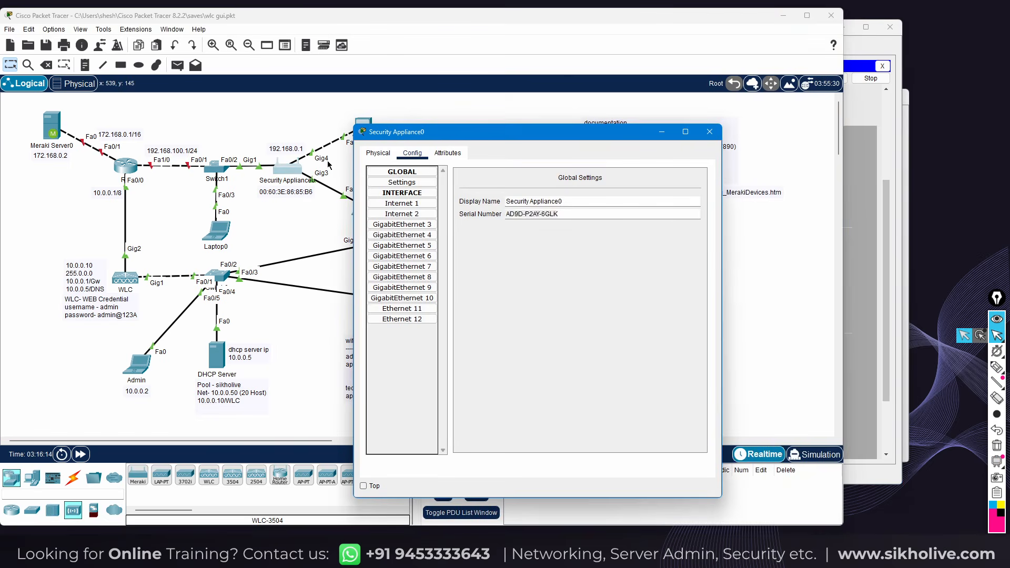
Switch Security Appliance0's Internet 1 port off and back on, then return to PC1's browser
drag(451, 138, 556, 109)
click(518, 175)
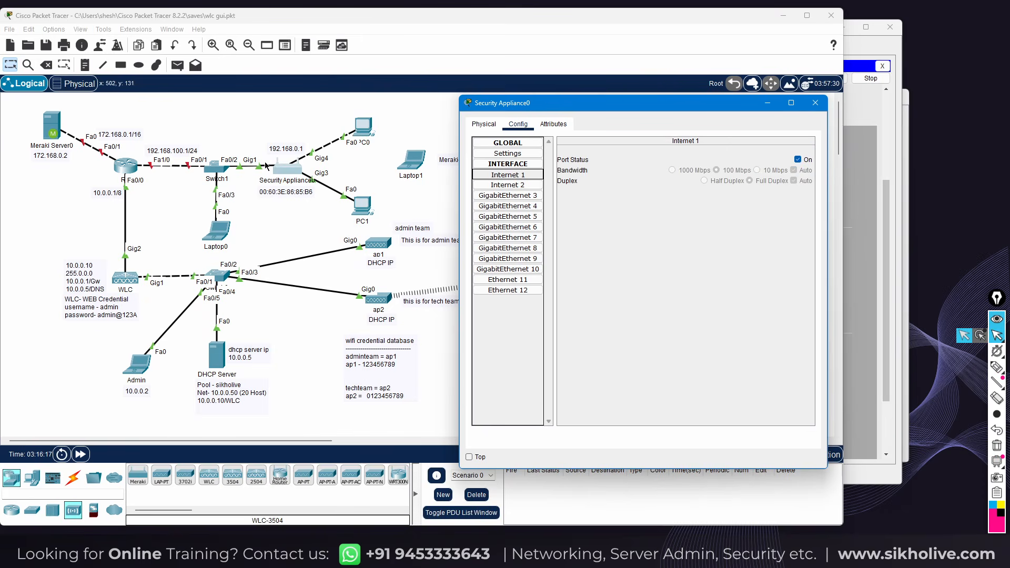
click(797, 160)
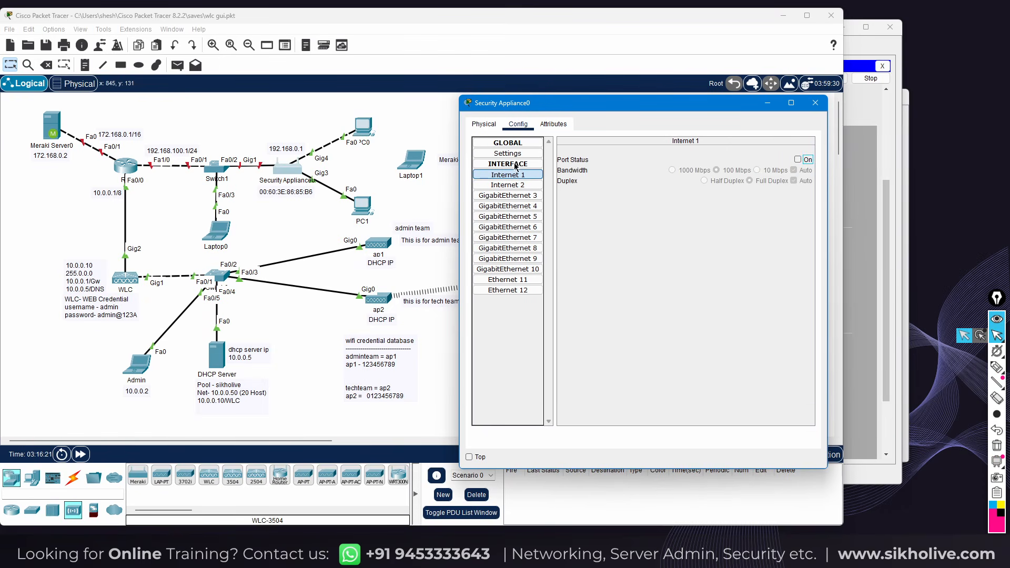
click(796, 160)
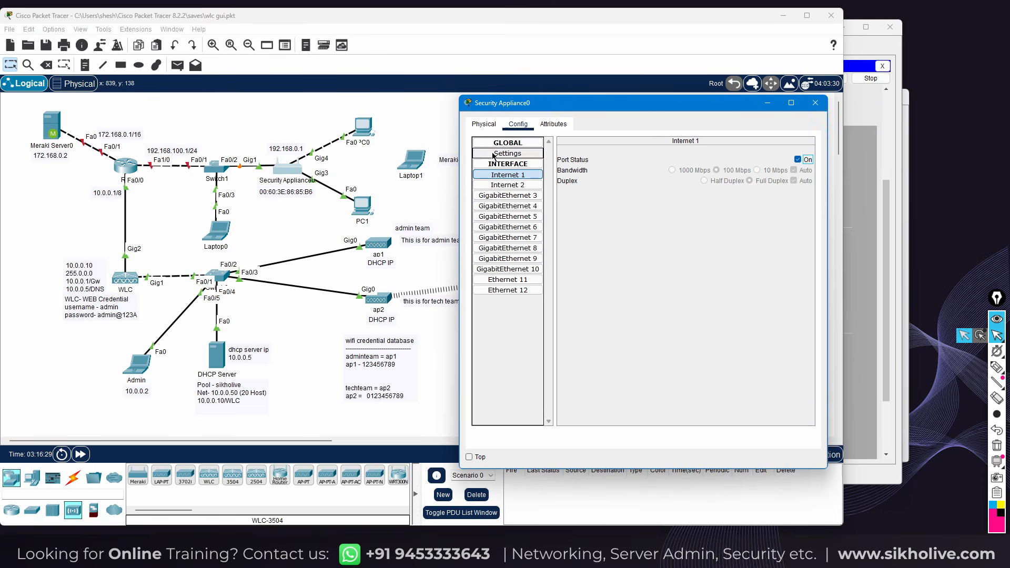
click(815, 103)
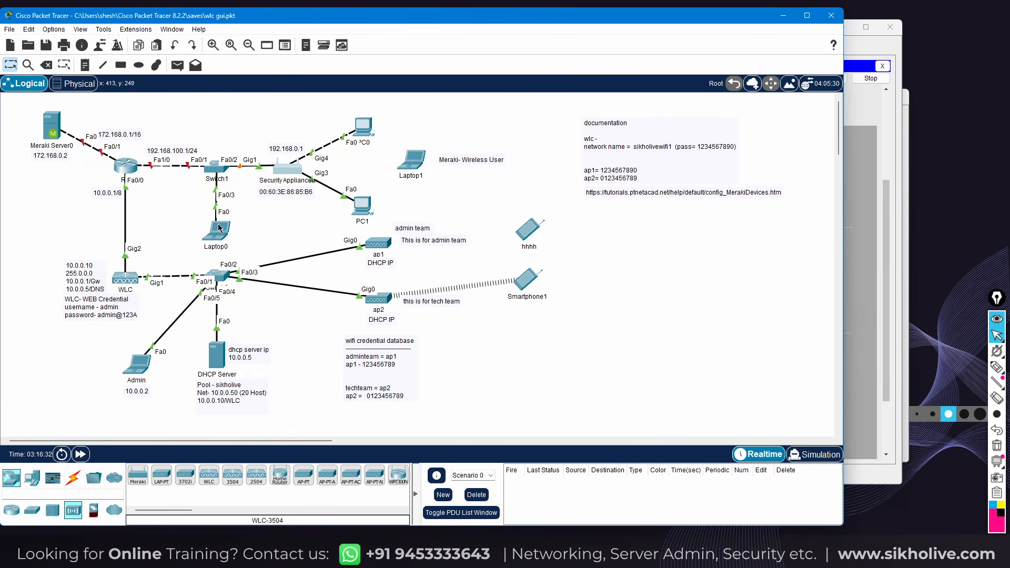
click(363, 206)
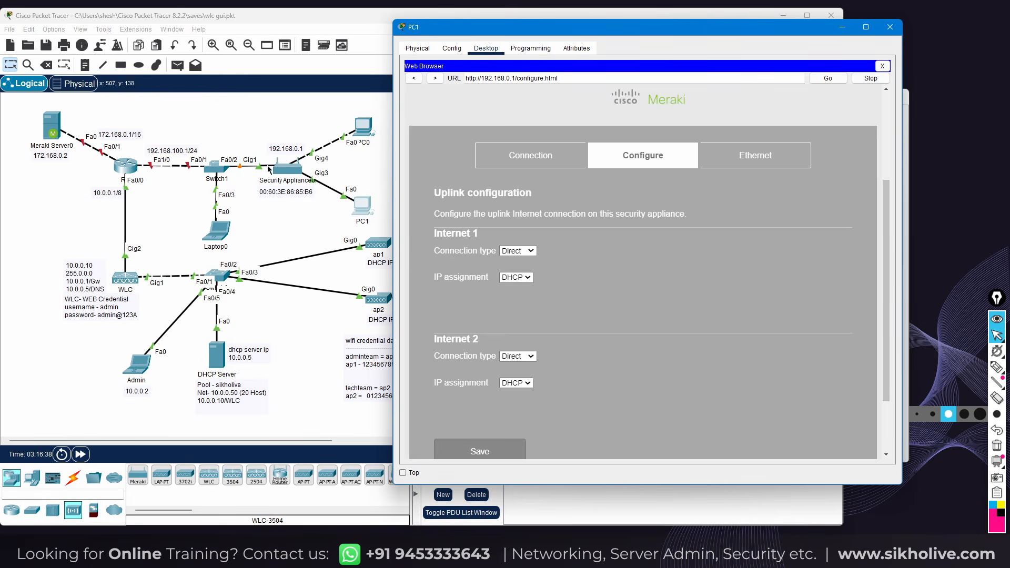
Save the uplink configuration with Internet 1 on DHCP
click(517, 276)
click(509, 287)
click(468, 451)
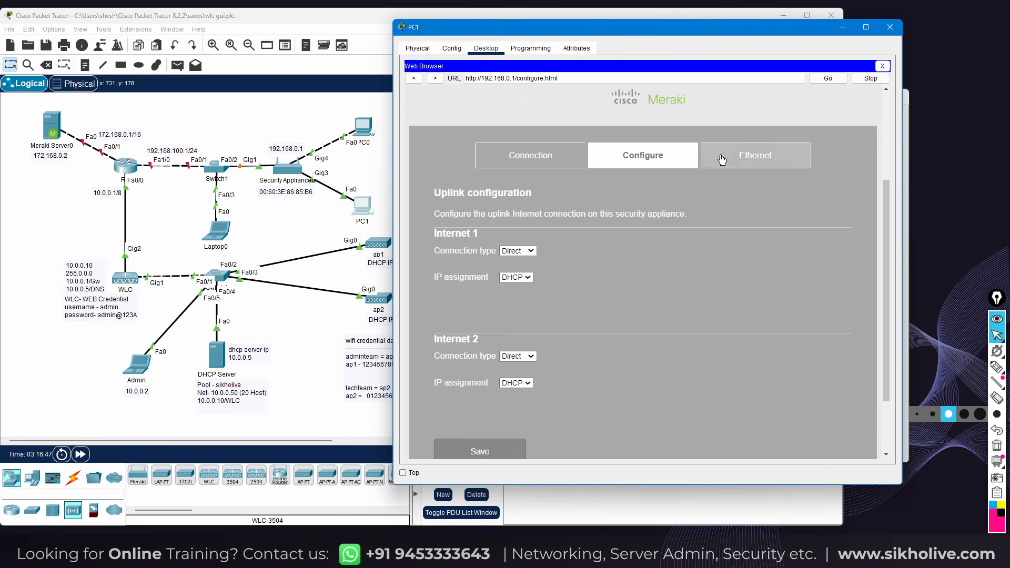
Look through the appliance's Ethernet port settings, then close PC1
click(743, 157)
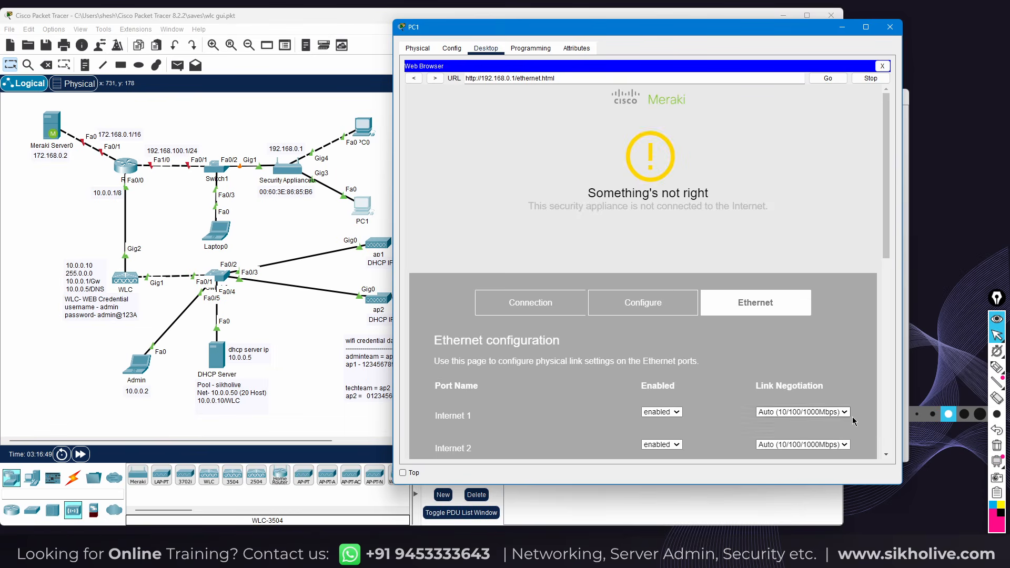
scroll(822, 358, down, 5)
scroll(724, 329, down, 2)
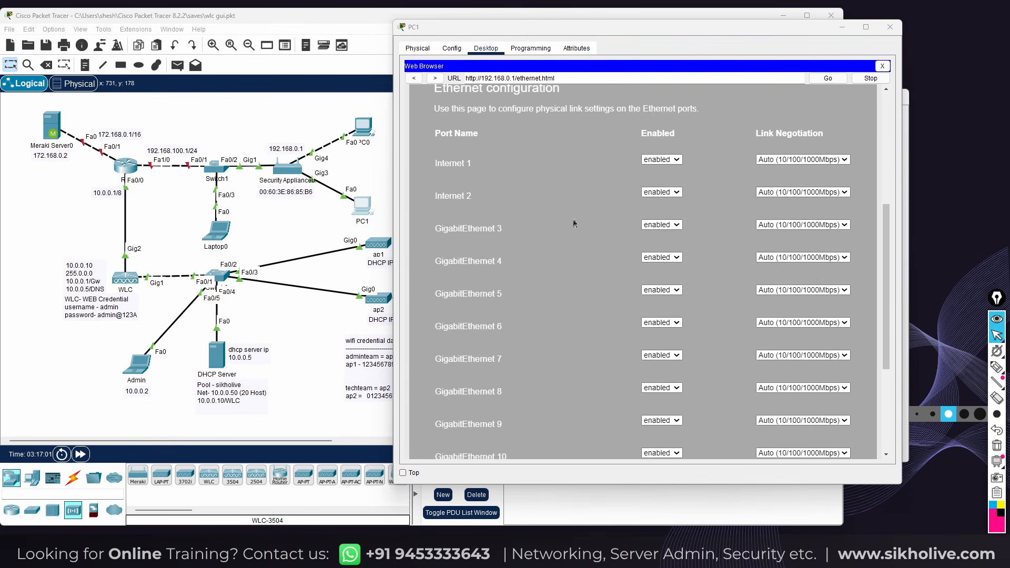
scroll(596, 223, down, 5)
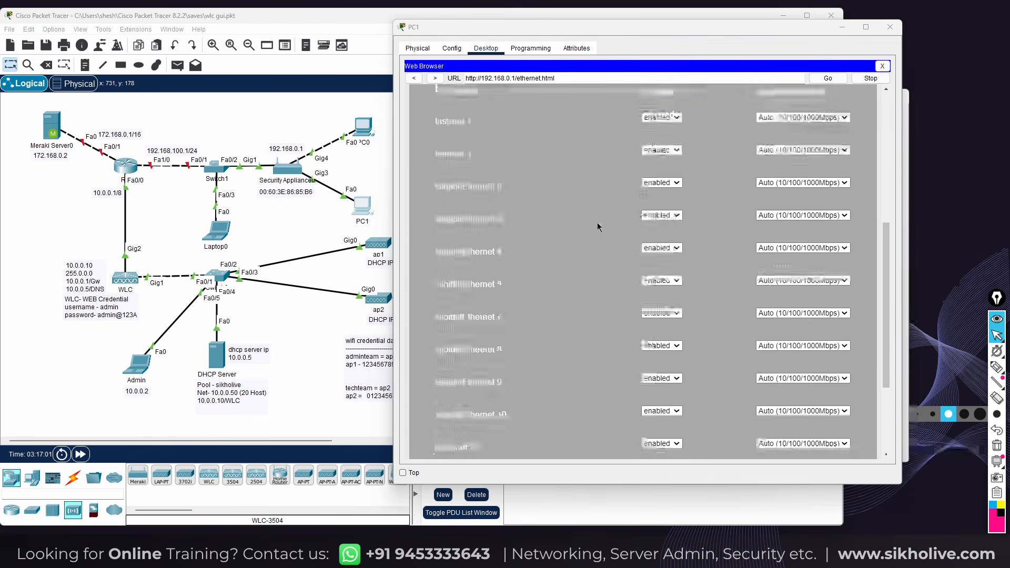
click(889, 27)
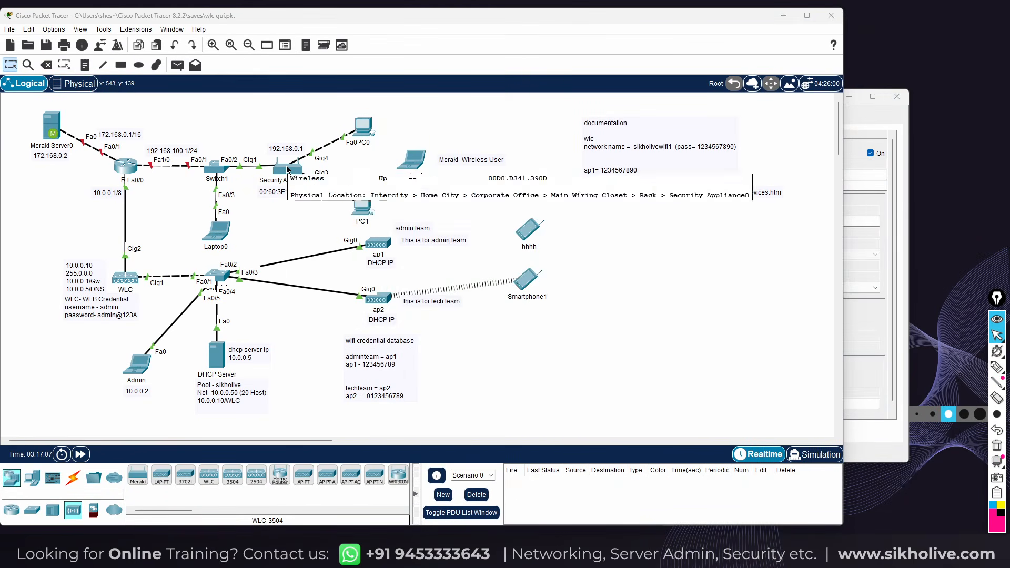
Inspect Security Appliance0's port and address list on the topology canvas
mouse_move(287, 169)
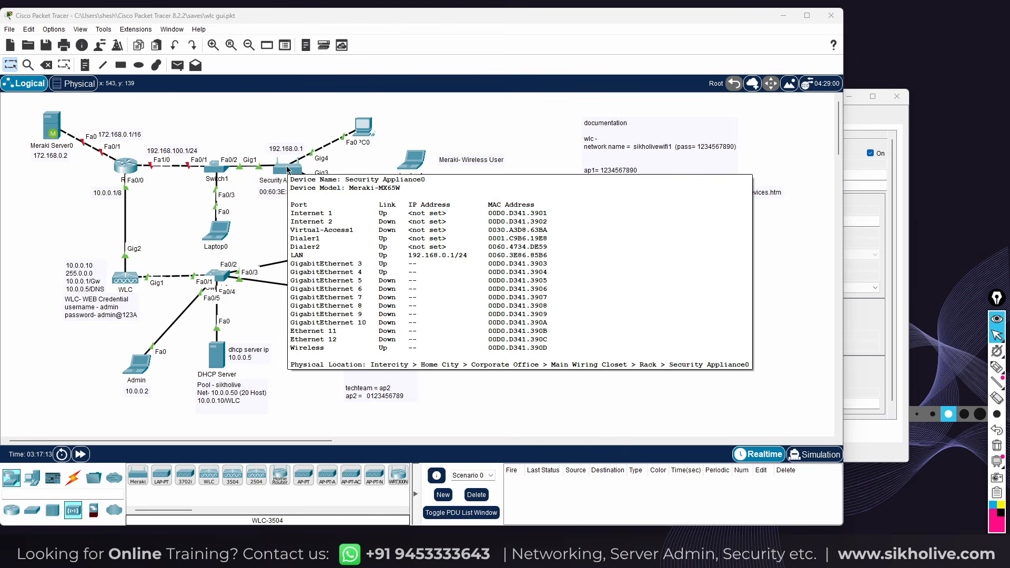
click(996, 367)
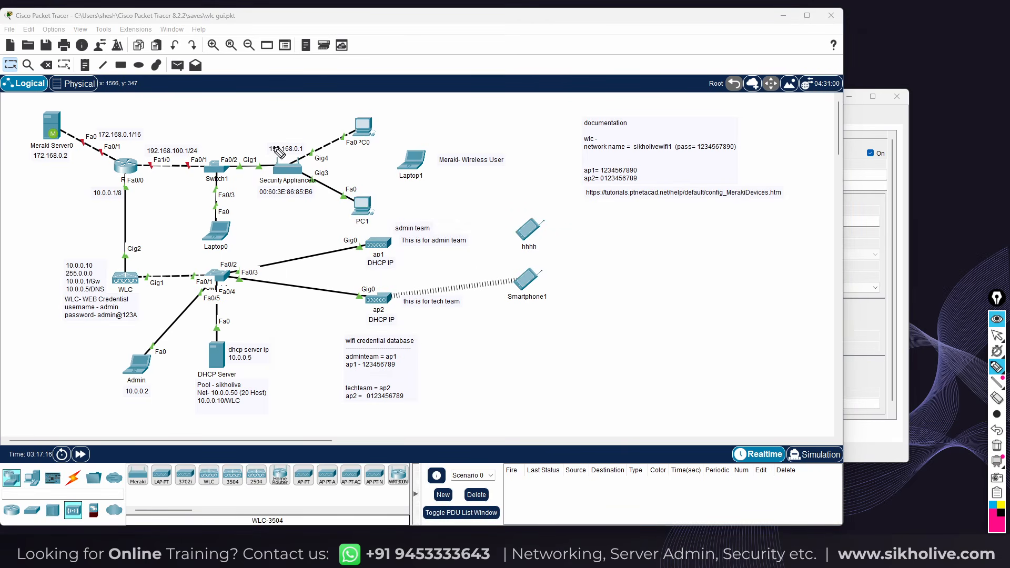
mouse_move(277, 165)
mouse_down()
mouse_move(264, 126)
mouse_move(274, 133)
mouse_up()
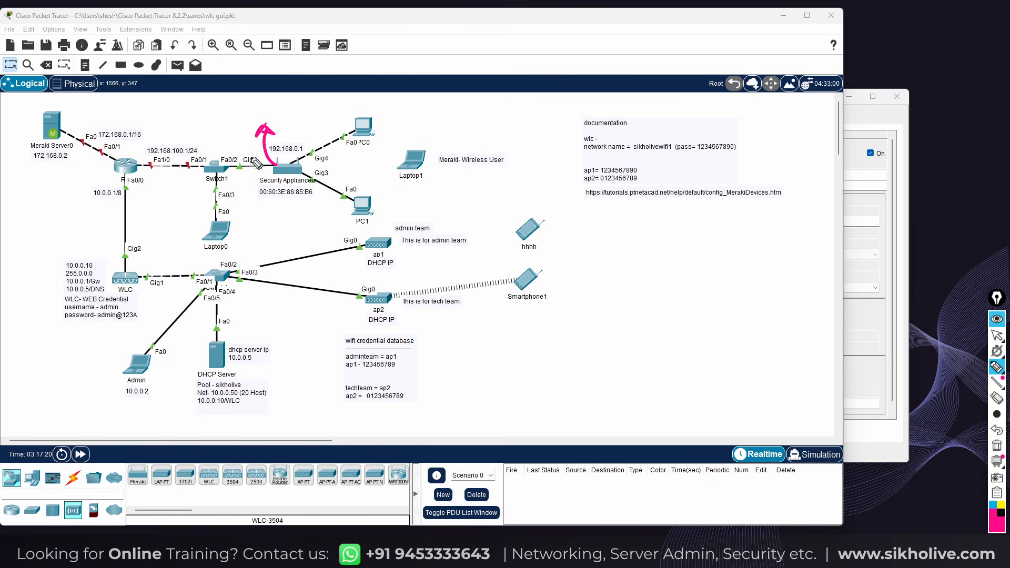
drag(248, 133, 251, 156)
drag(243, 143, 253, 141)
drag(256, 172, 261, 157)
right_click(268, 136)
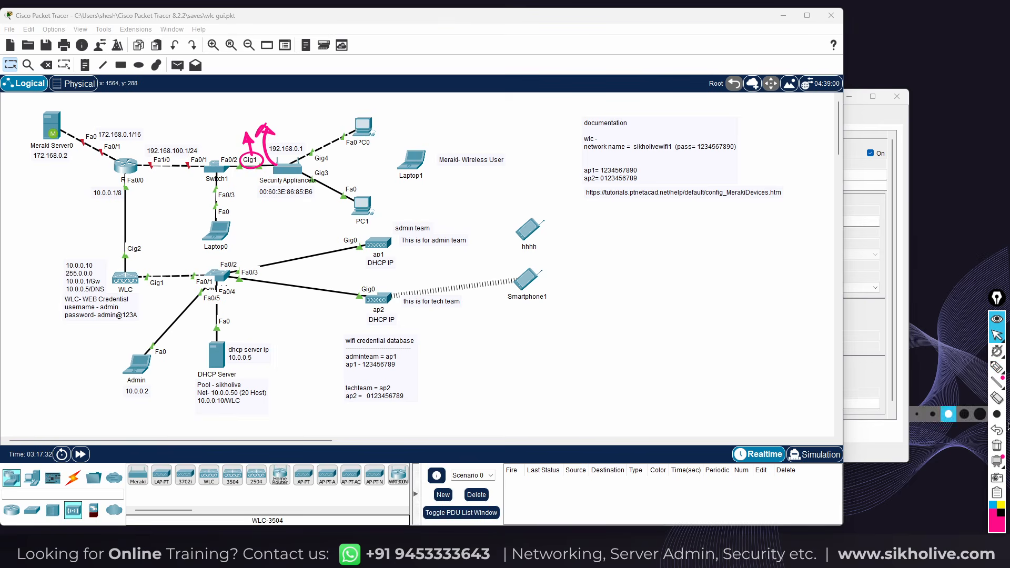
click(997, 445)
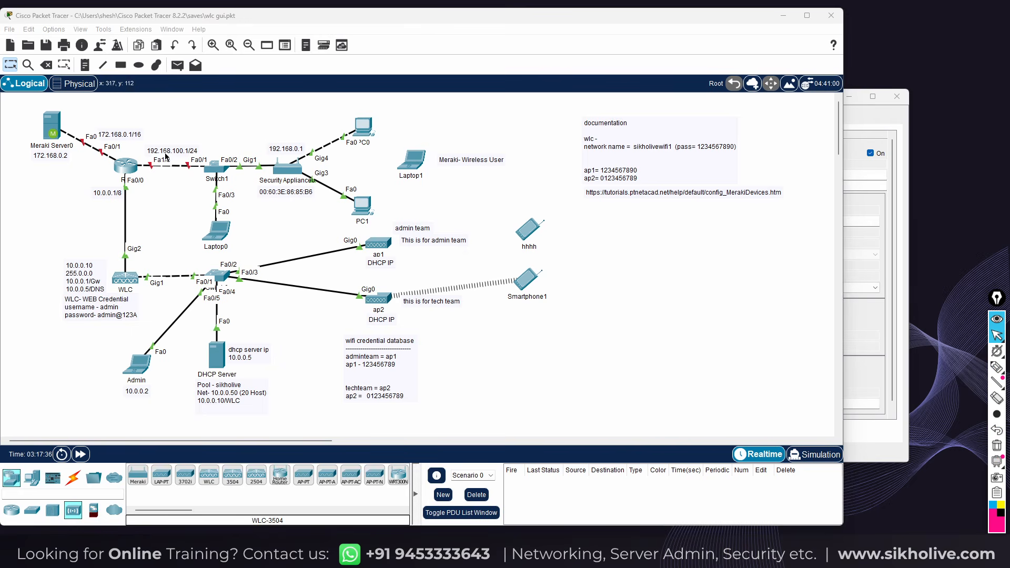
click(128, 179)
Turn on R1's FastEthernet1/0 with address 192.168.100.1 and mask 255.255.255.0
click(126, 167)
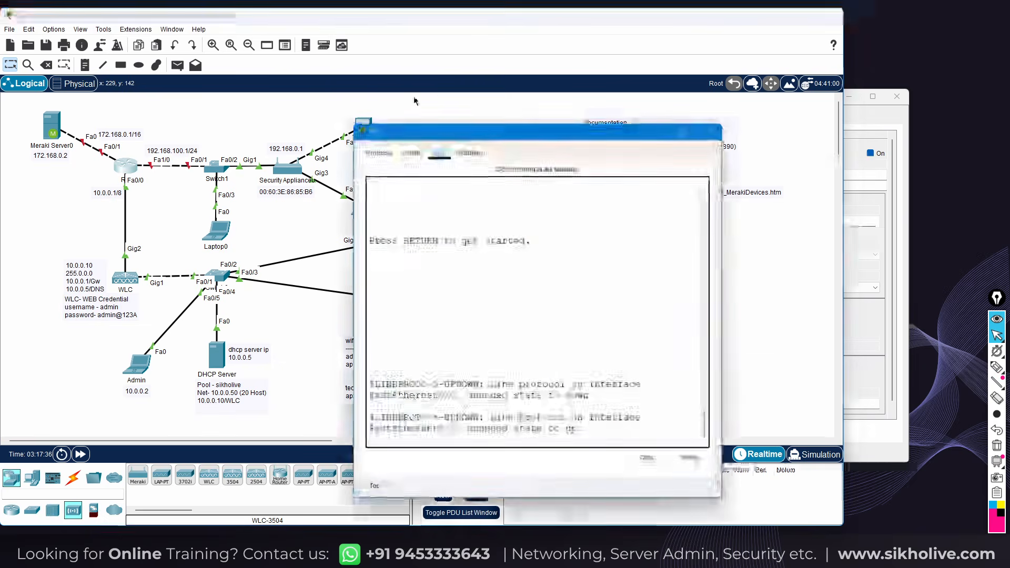
drag(434, 134, 552, 44)
click(526, 62)
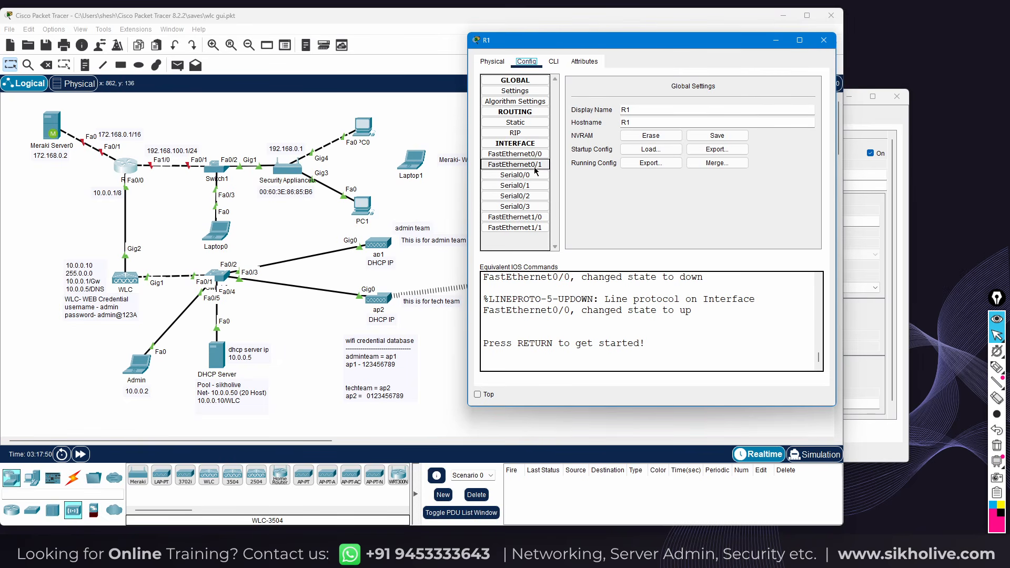
click(537, 220)
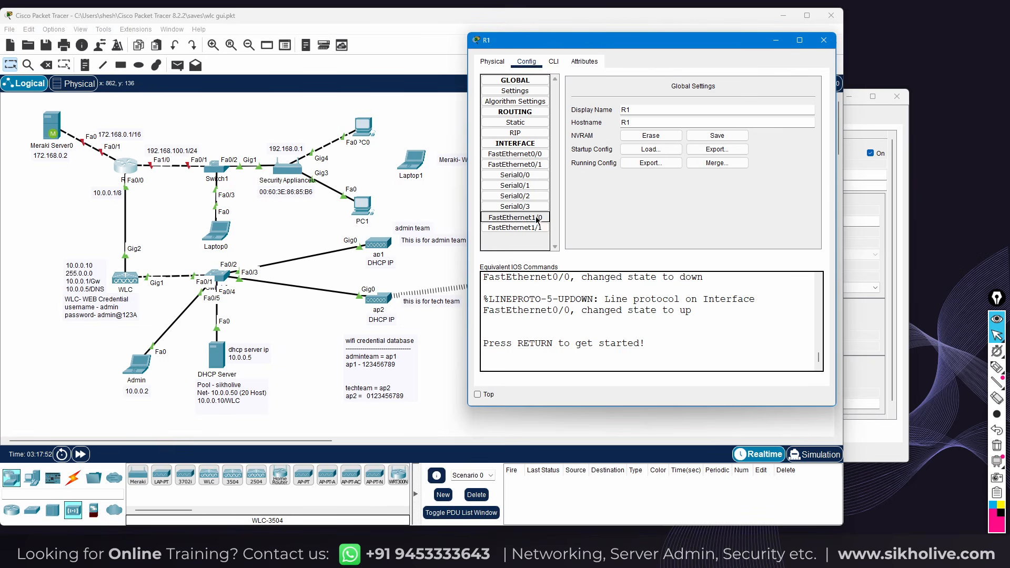
click(805, 96)
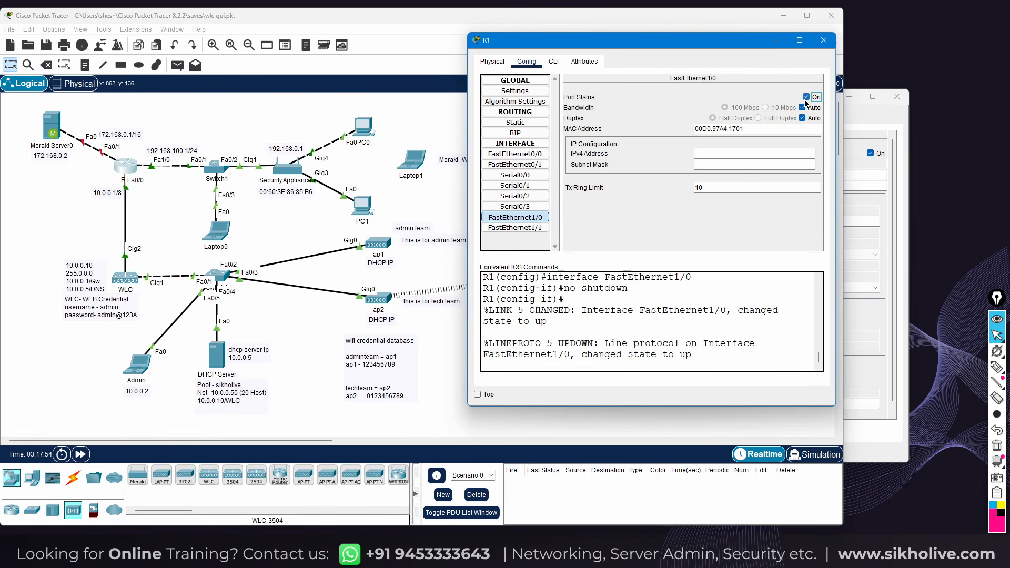
click(708, 154)
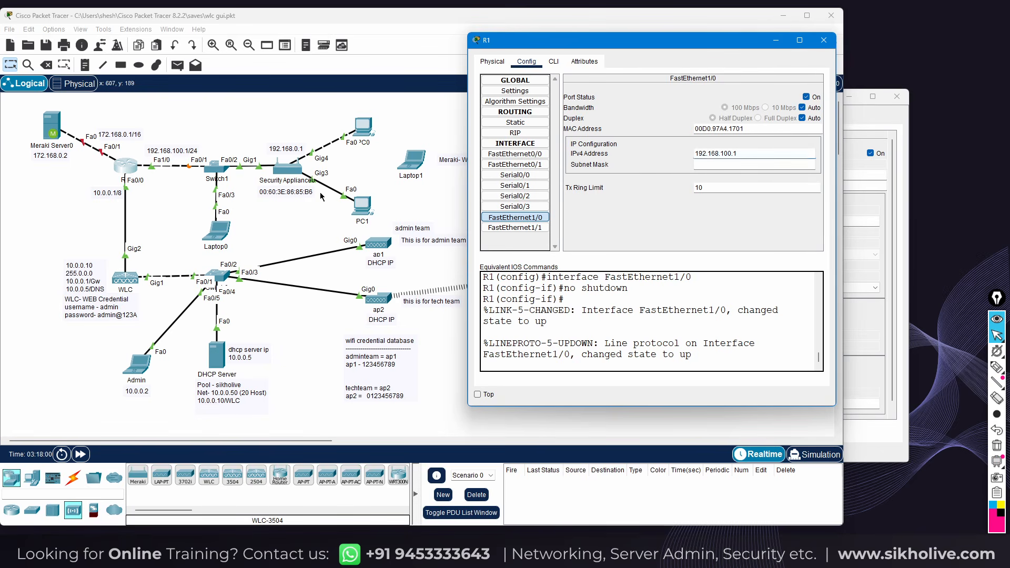
click(696, 164)
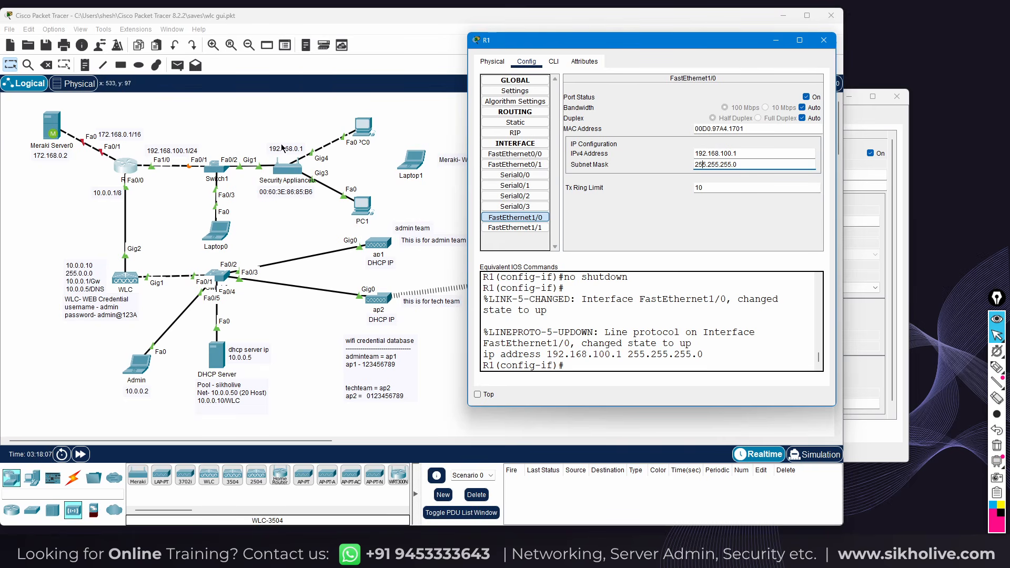
Turn on FastEthernet0/1 with address 172.168.0.1 and mask 255.255.0.0
click(518, 164)
click(806, 97)
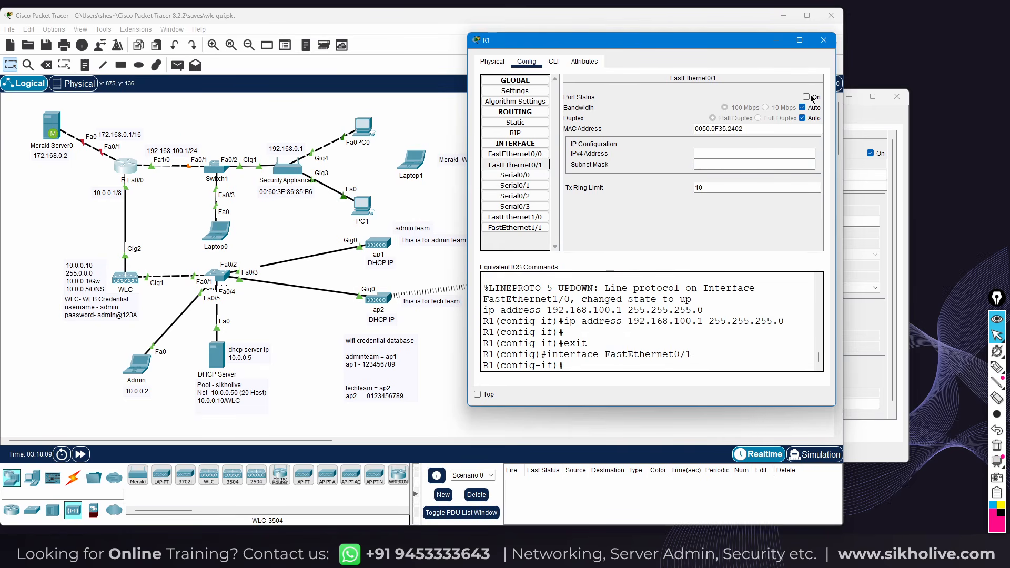
text(172.168.0.)
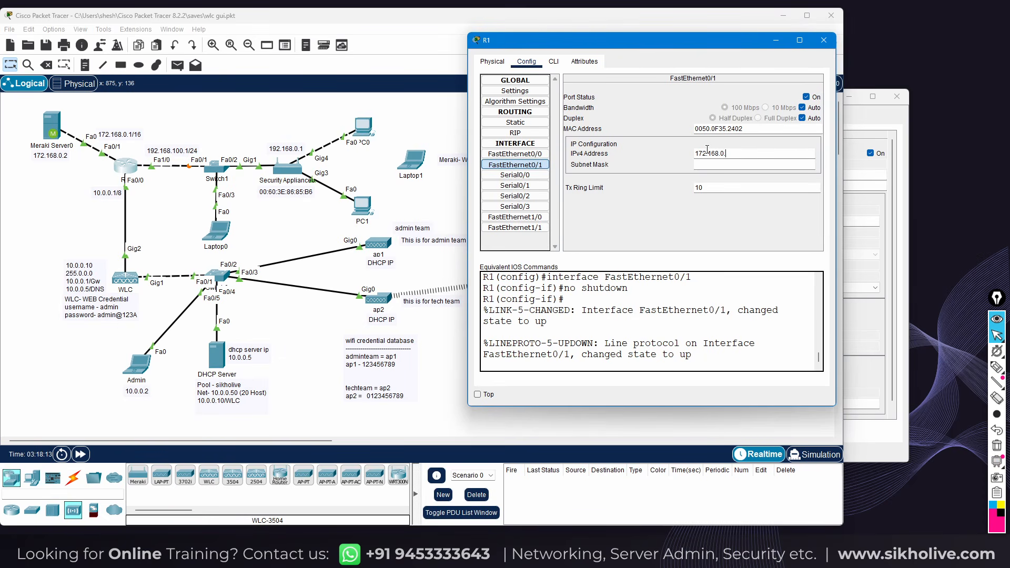
text(1)
click(707, 165)
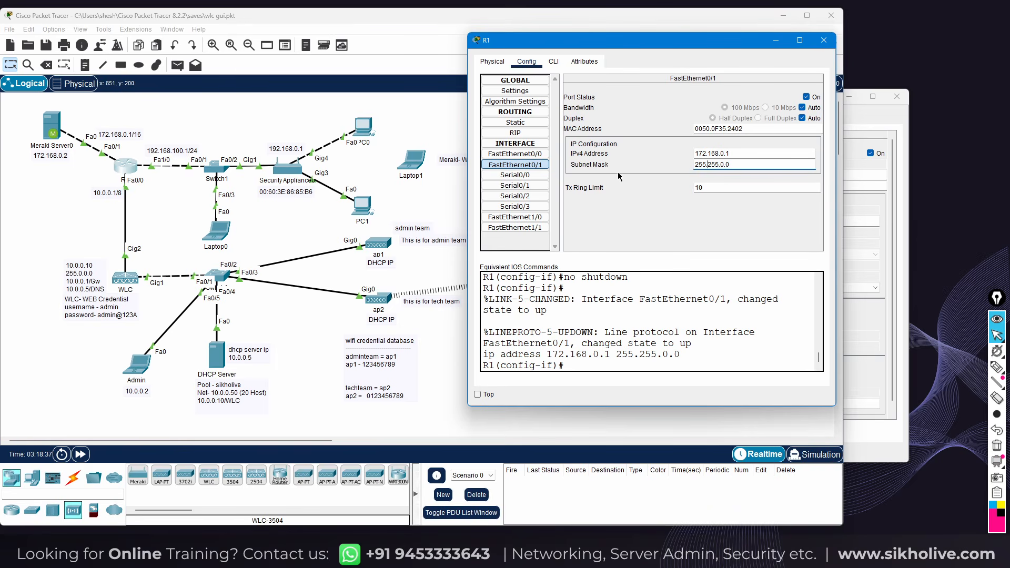
In R1's CLI, exit interface mode and begin the 'ip dhcp pool' command
click(552, 61)
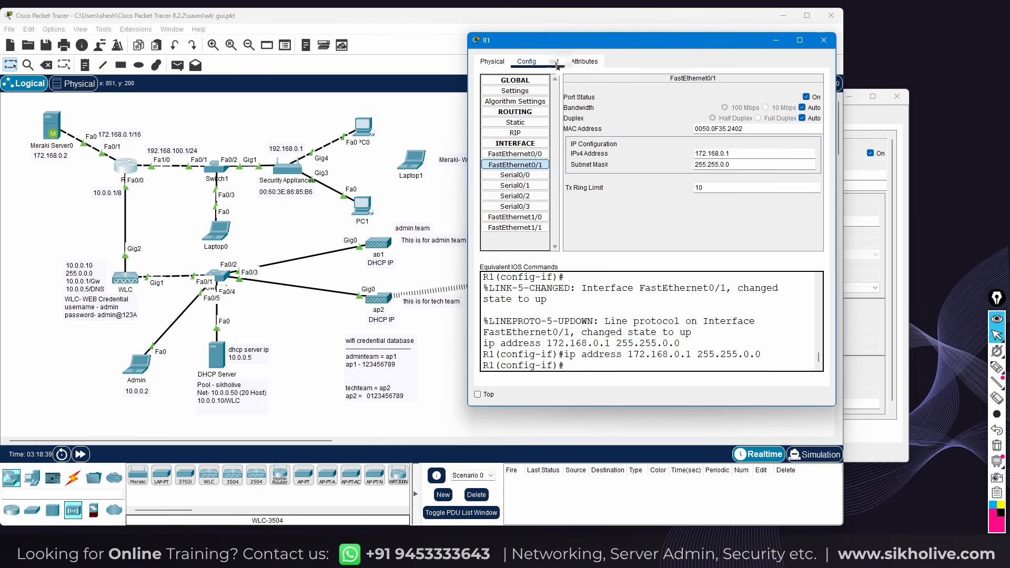
click(606, 296)
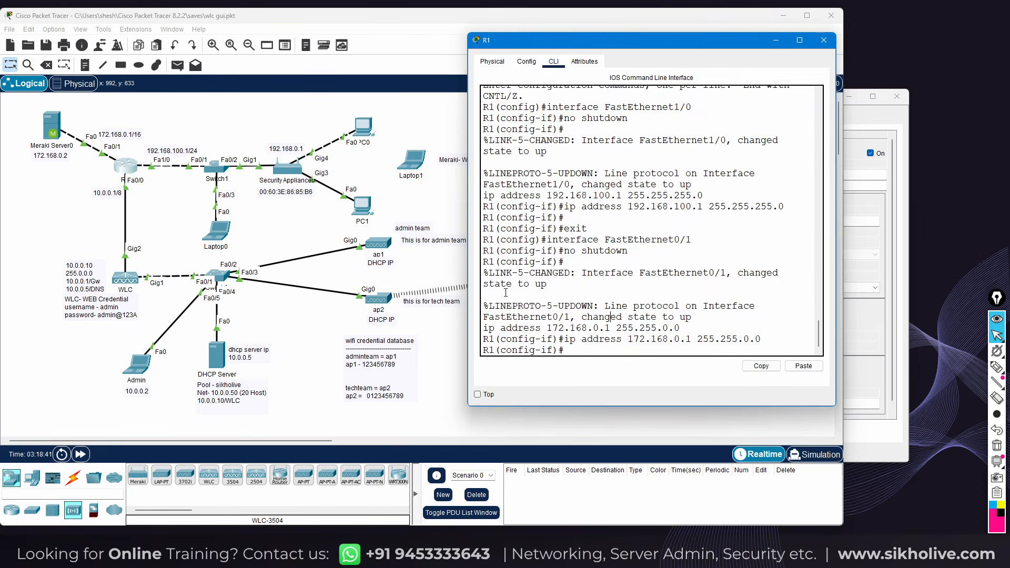
key(Return)
key(Return)
key(Return)
key(Return)
text(e)
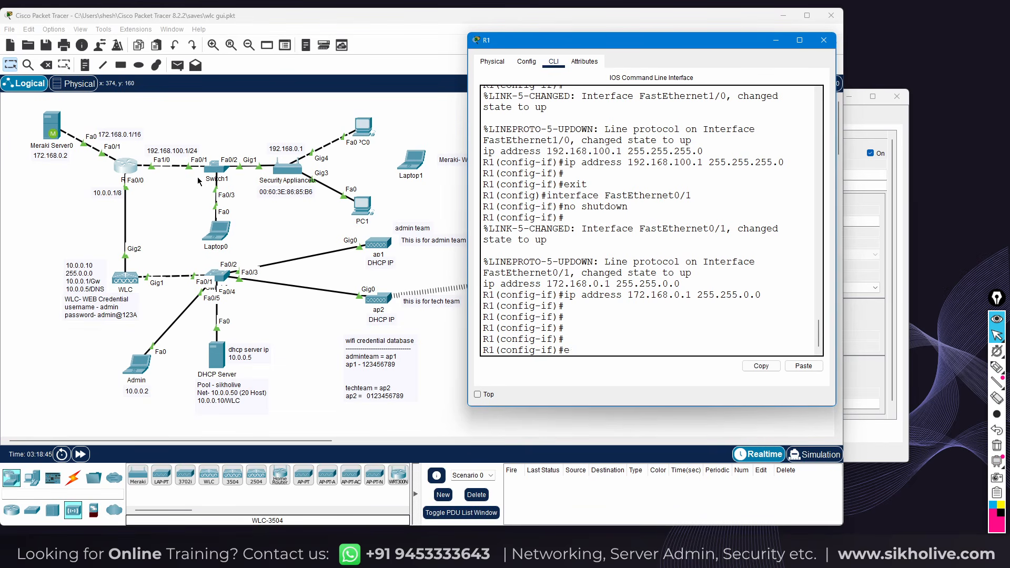
text(xi)
key(Return)
key(Return)
key(Return)
key(Return)
key(Return)
key(Return)
text(ip)
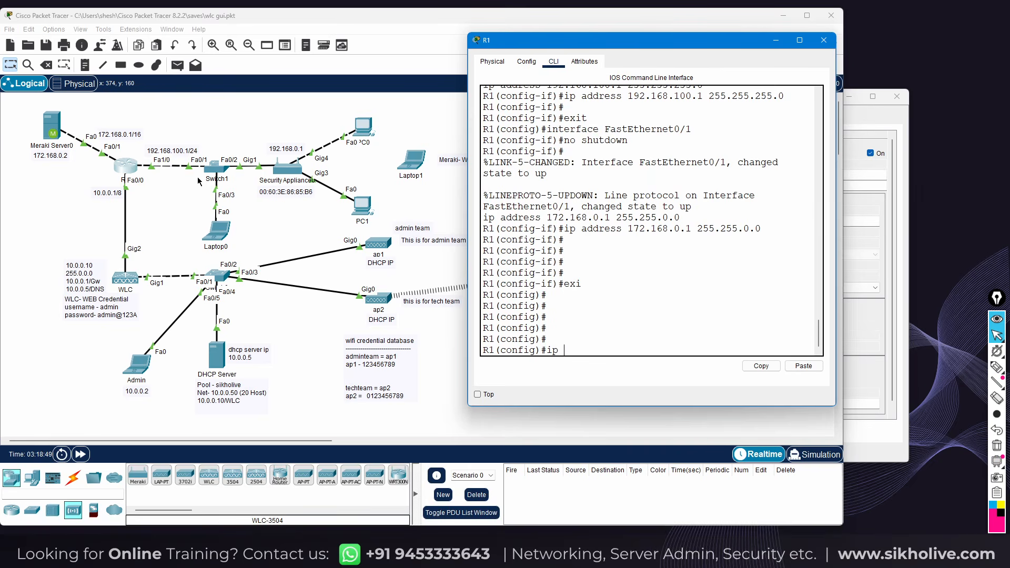
text( dhcp poo)
key(Tab)
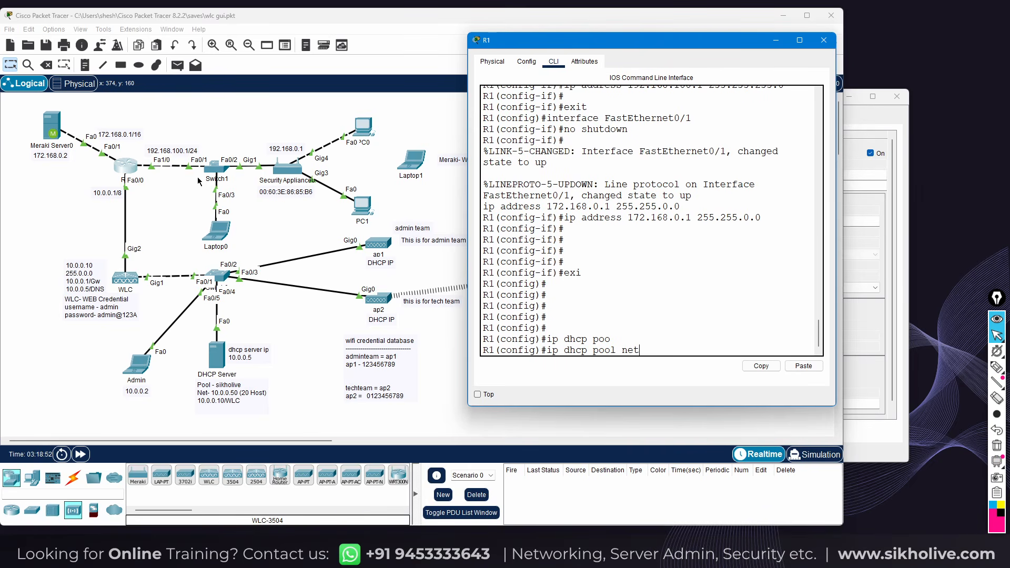
Create DHCP pool 'net' with network 192.168.100.0 255.255.255.0
text(net)
key(Return)
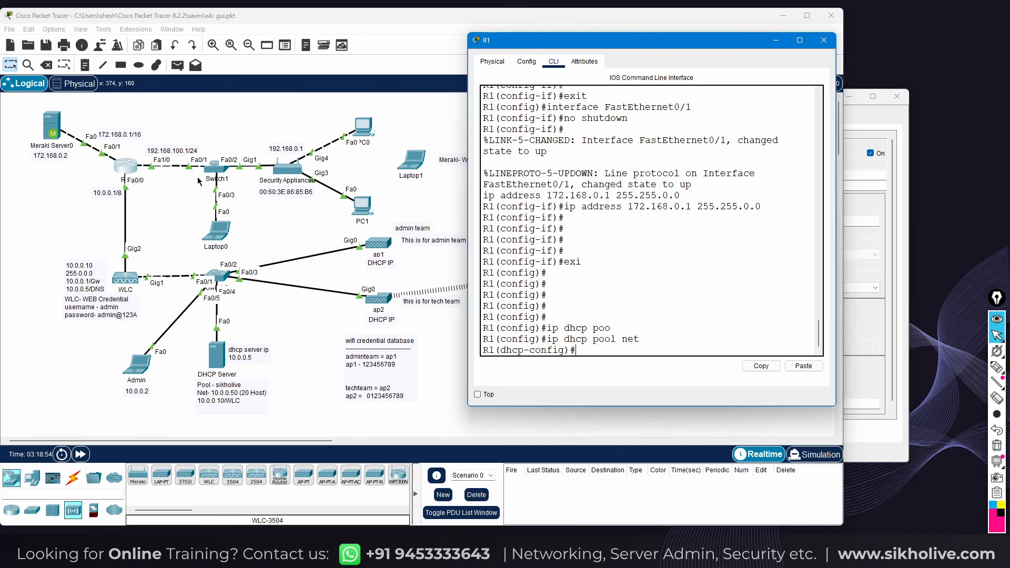
text(net)
key(Tab)
text(192)
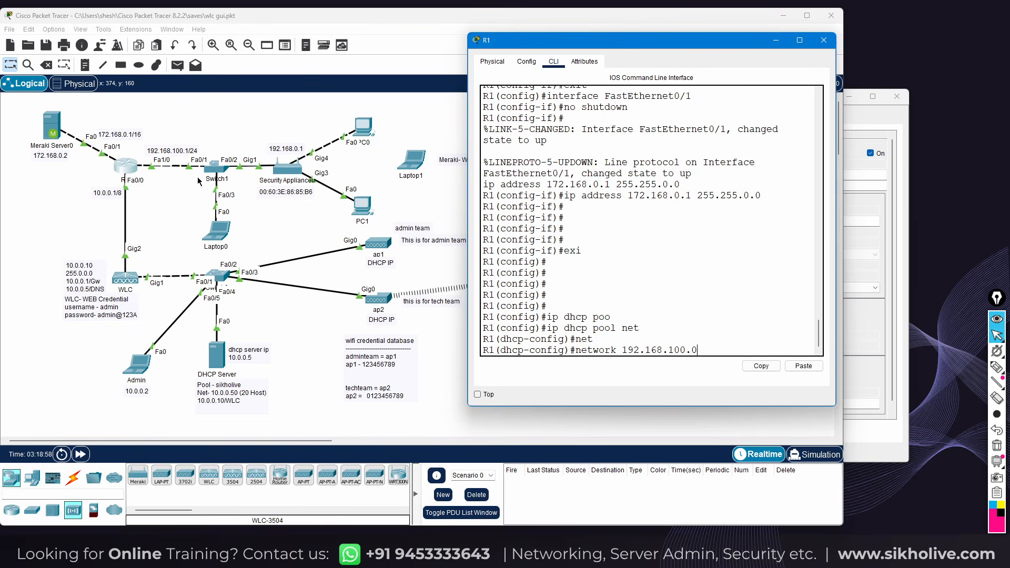
text(.168.100.0 255.255.25)
key(Return)
Set the pool's default router 192.168.100.1 and DNS server 172.168.0.2, then close R1
text(de)
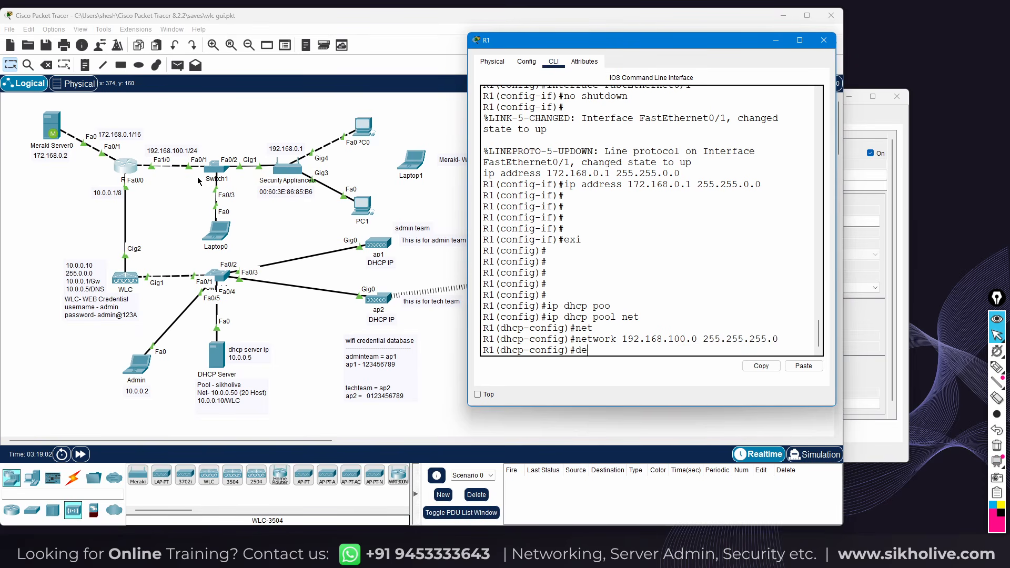
text(f)
key(Tab)
text(192.168)
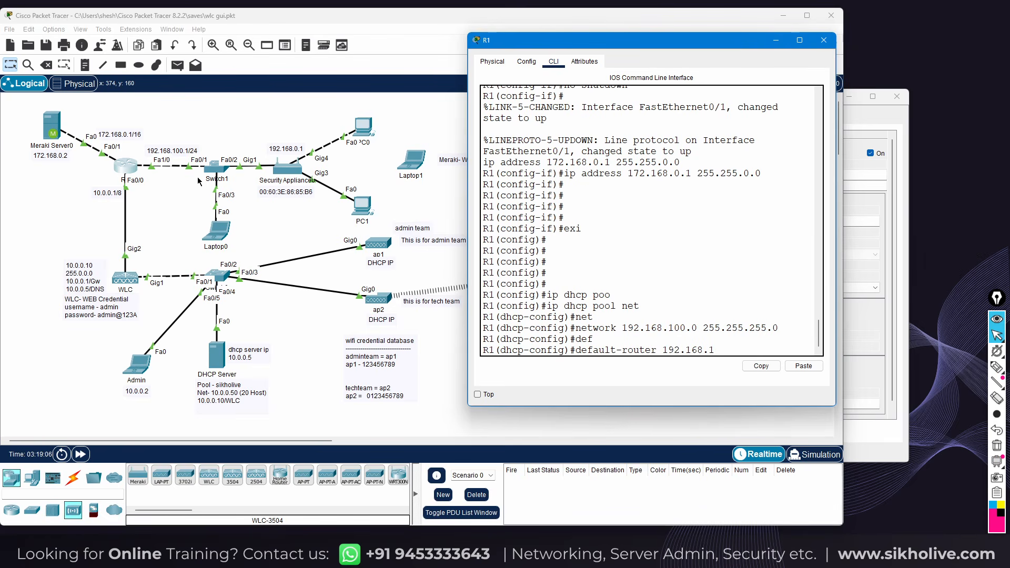
text(.100.1)
key(Return)
text(dns)
key(Tab)
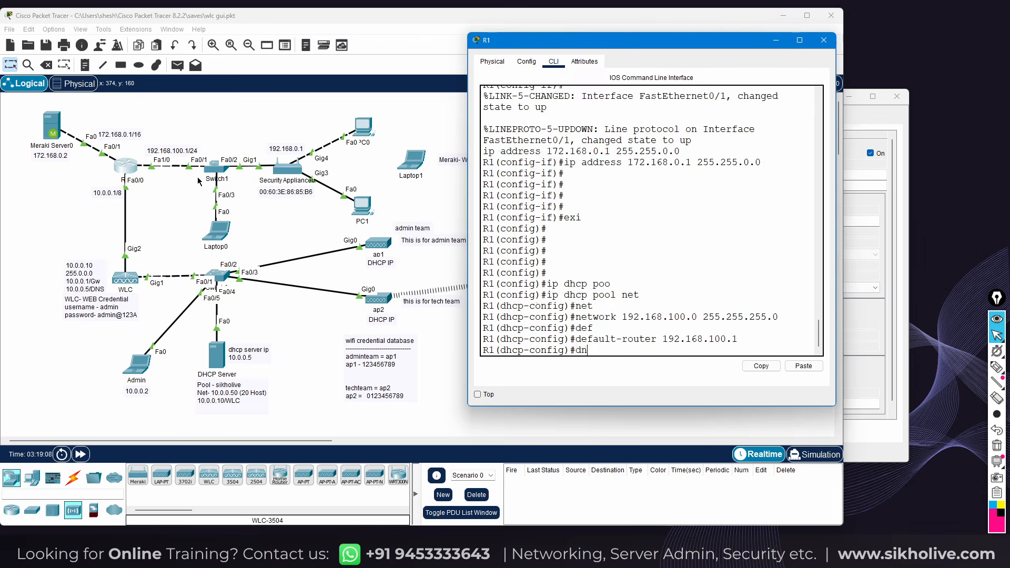
text(10.0.0)
key(BackSpace)
key(BackSpace)
key(BackSpace)
key(BackSpace)
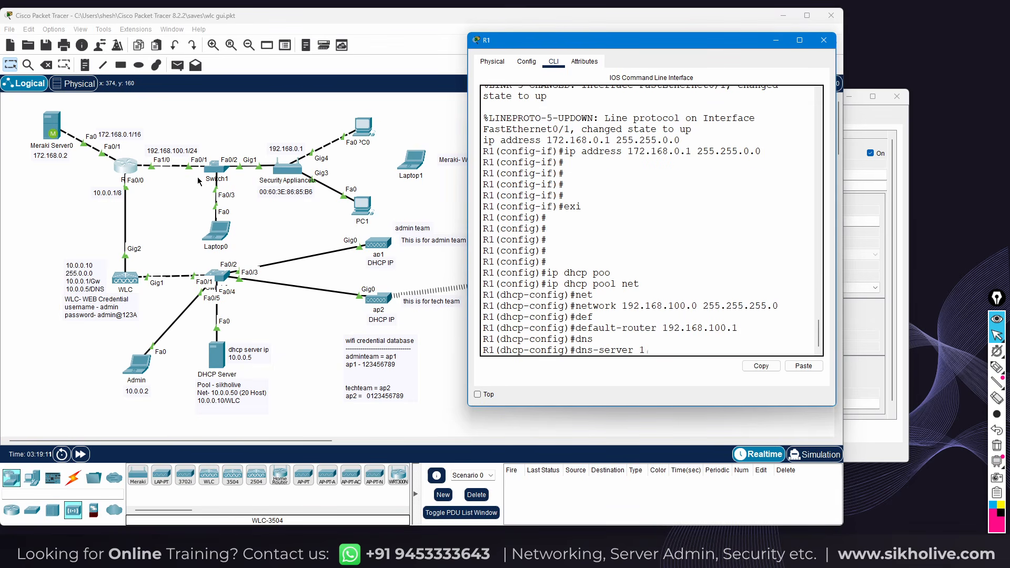
text(172.1)
key(Return)
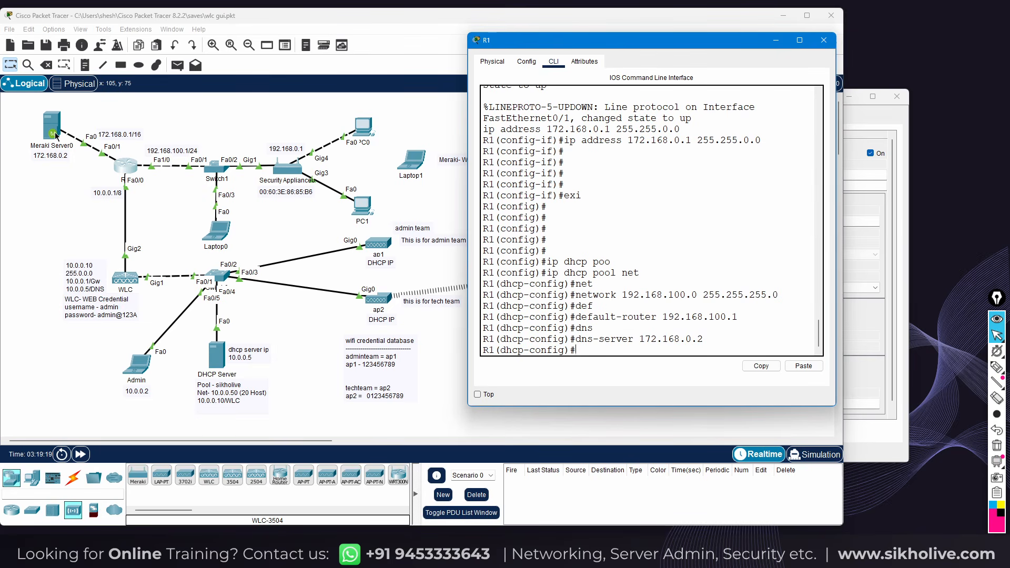
click(823, 41)
click(80, 453)
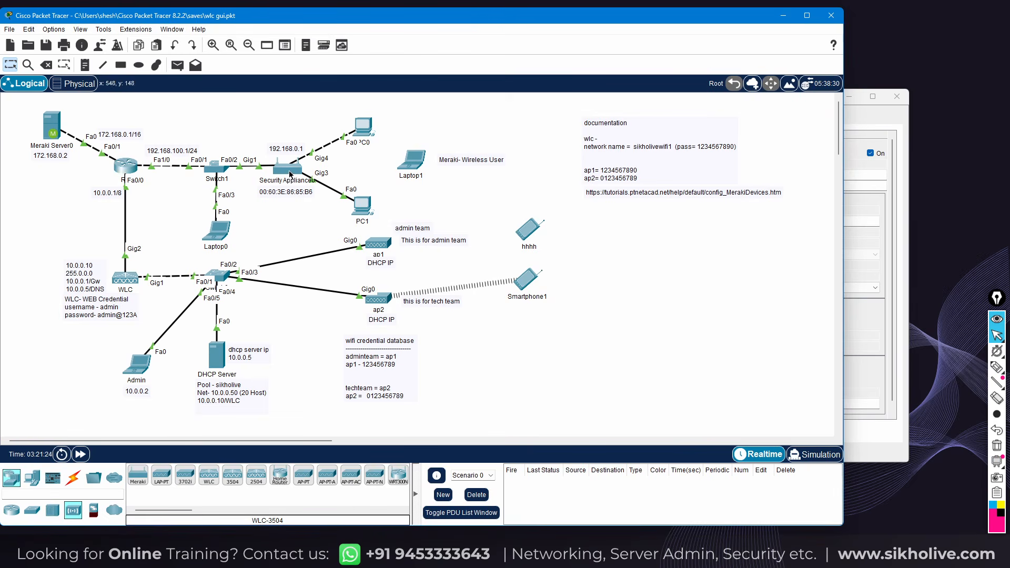
mouse_move(284, 176)
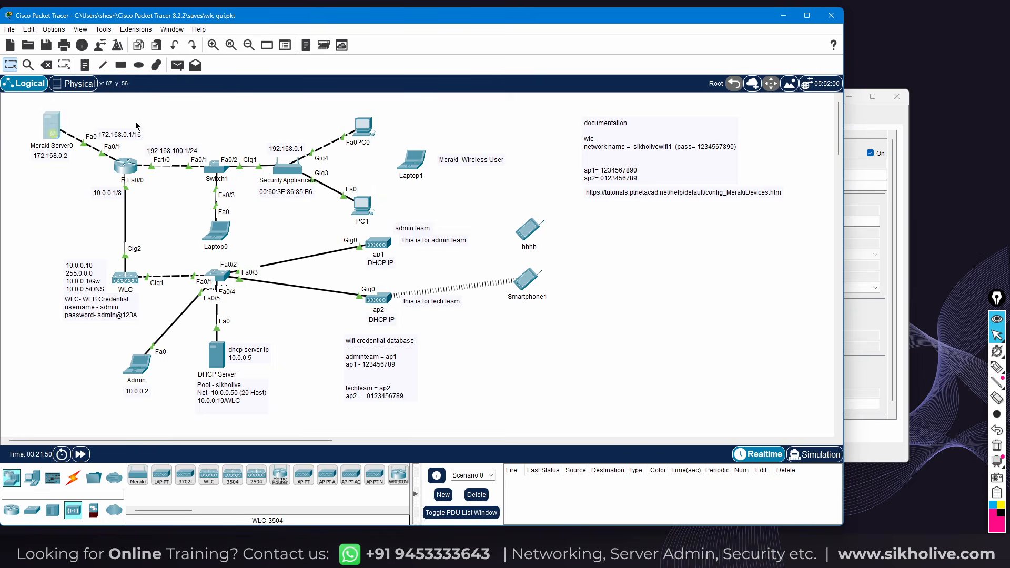
click(57, 128)
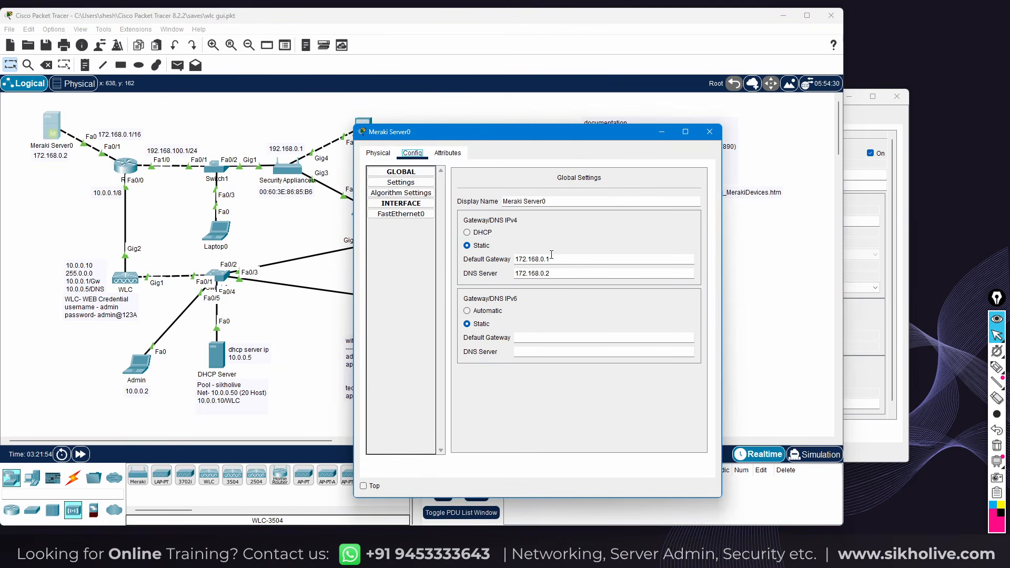
drag(550, 259, 472, 260)
drag(550, 274, 513, 274)
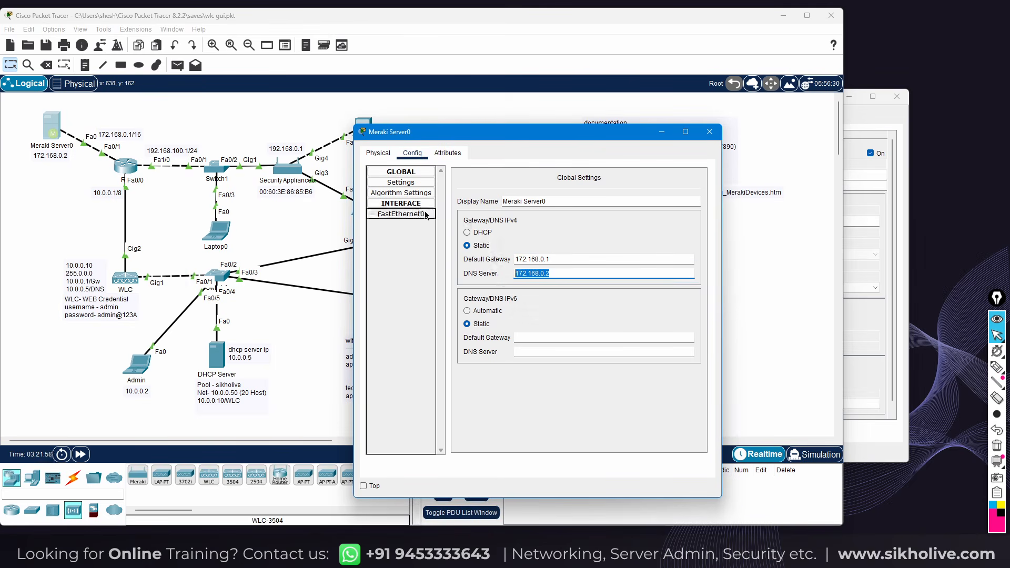
click(403, 184)
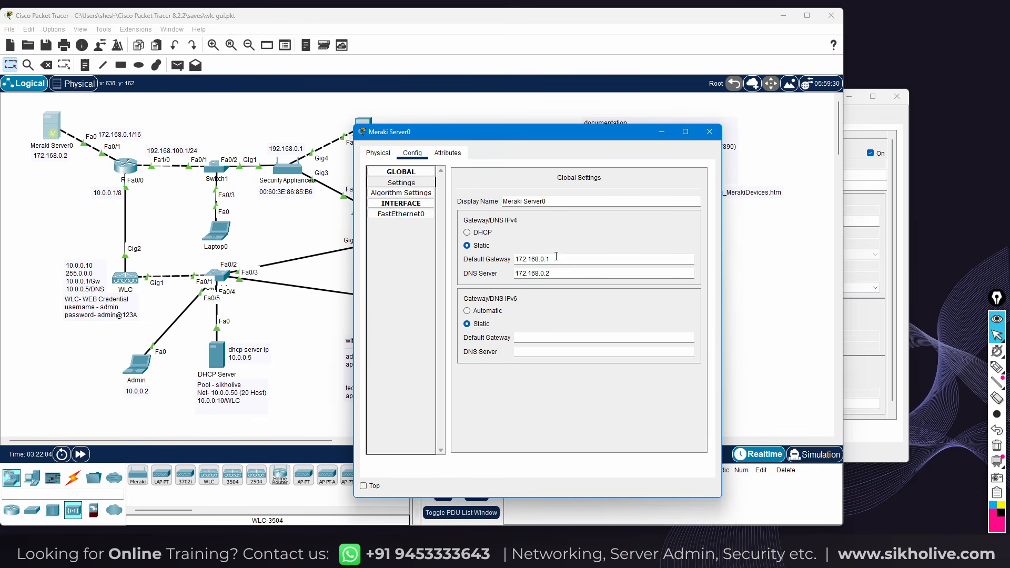
click(405, 216)
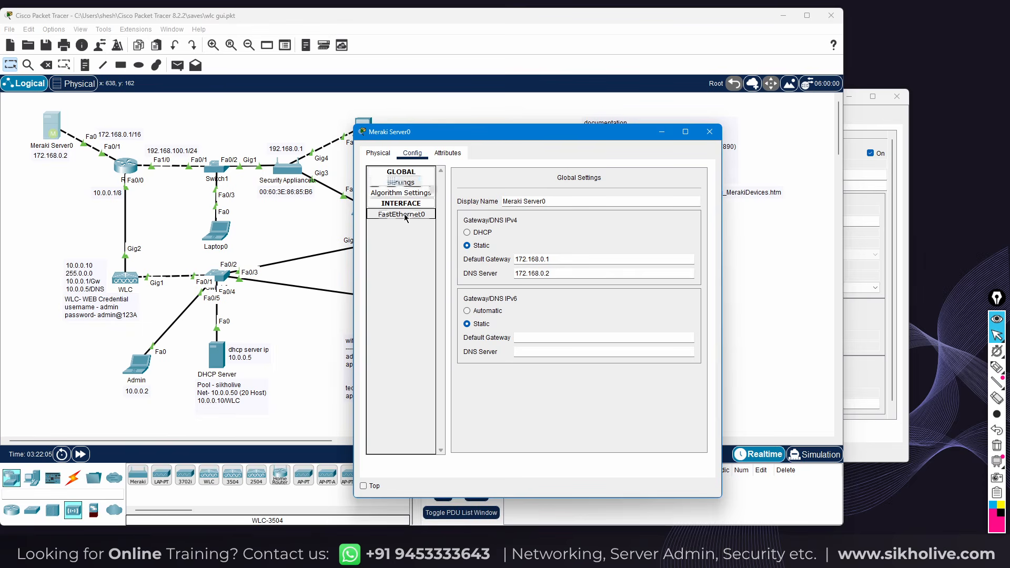
drag(618, 266, 568, 269)
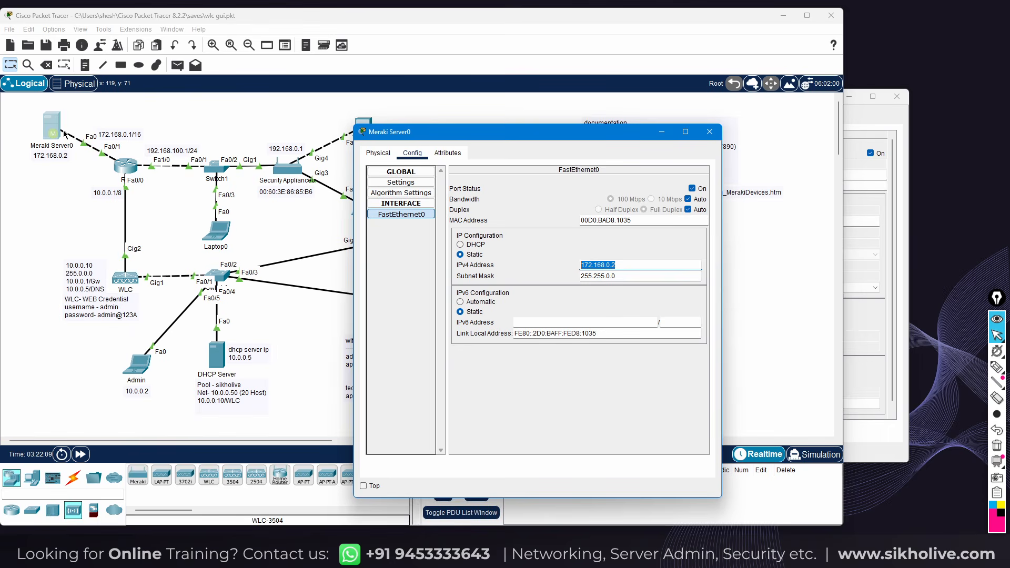
drag(18, 105, 84, 174)
drag(16, 104, 66, 164)
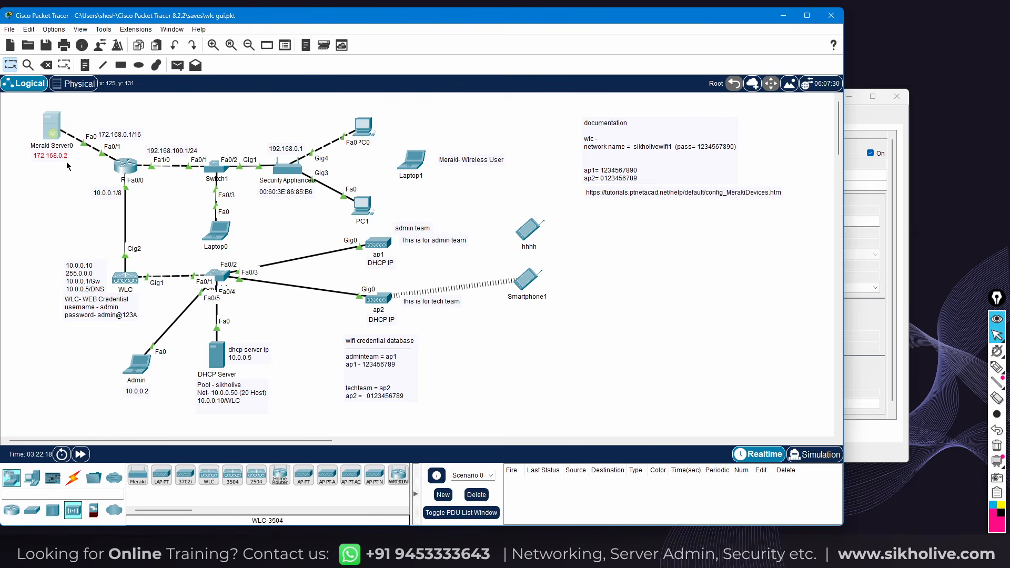
Select and then deselect Meraki Server0 and its address label on the canvas
drag(18, 103, 85, 169)
click(69, 172)
drag(16, 105, 78, 168)
drag(20, 107, 59, 145)
click(62, 151)
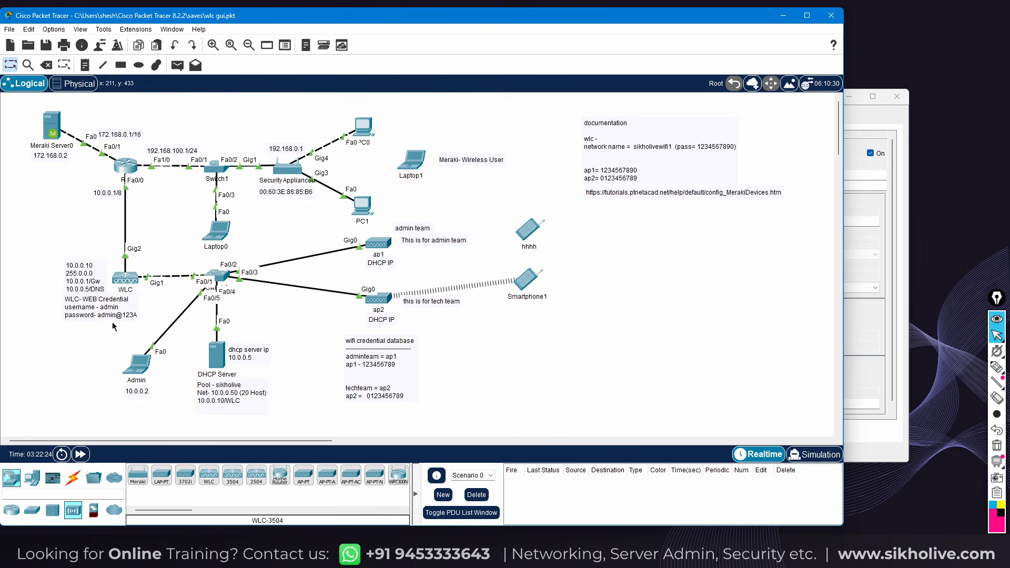
From the Admin laptop's Command Prompt, ping 10.0.0.10 and then 172.168.0.2
click(136, 375)
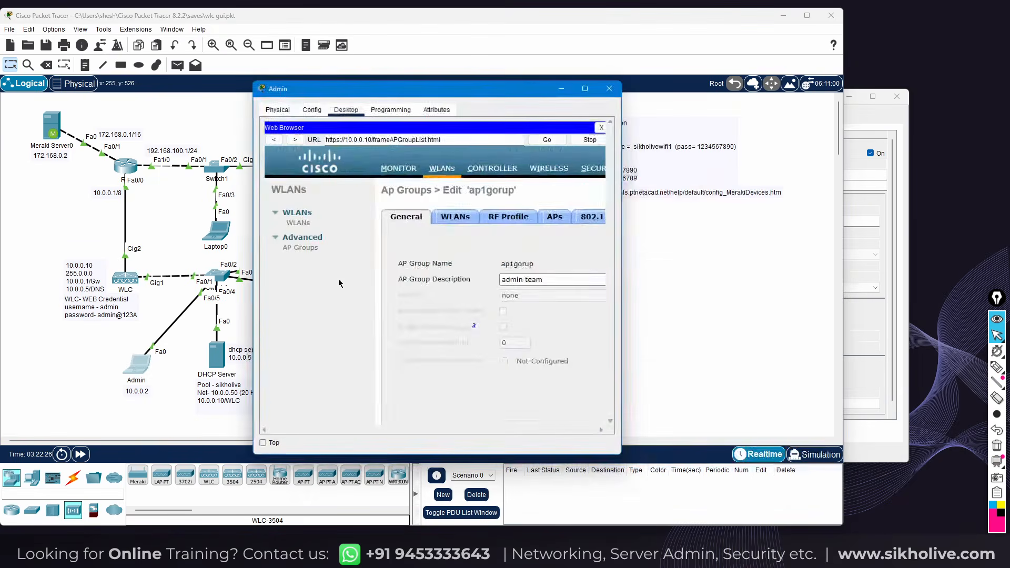
click(300, 247)
click(602, 128)
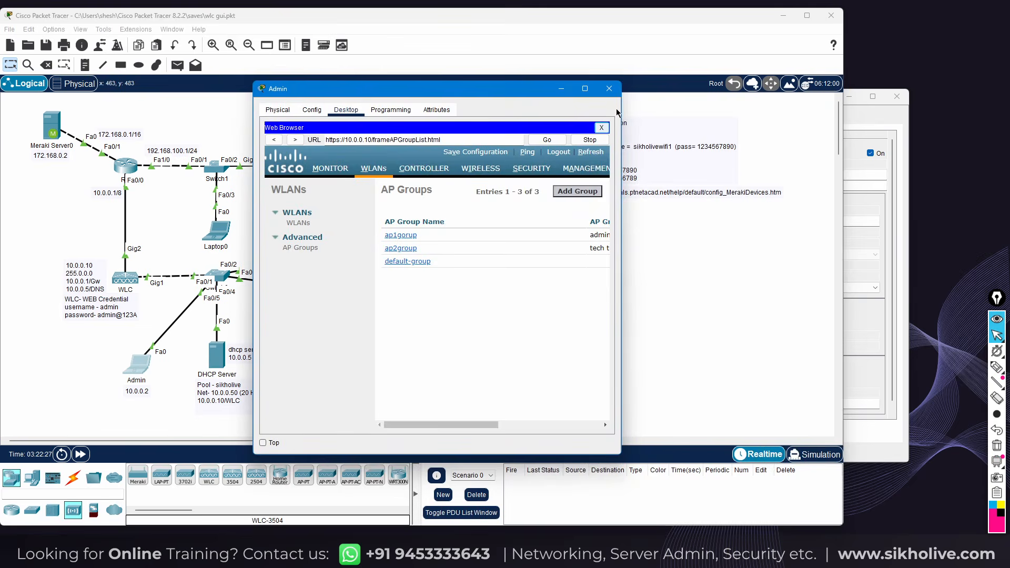
drag(621, 114, 756, 123)
click(602, 162)
key(Up)
key(Return)
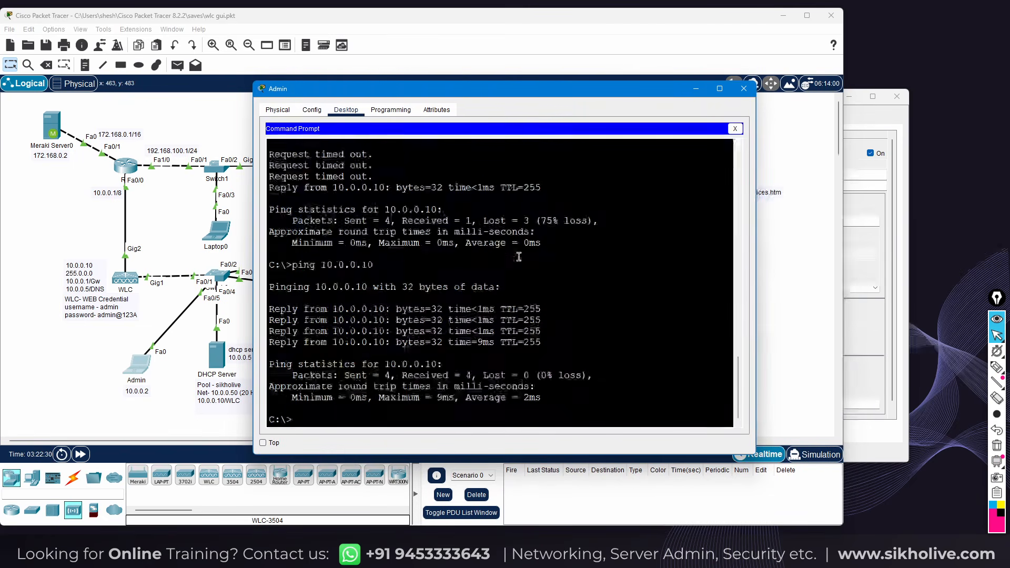
text(ping 1)
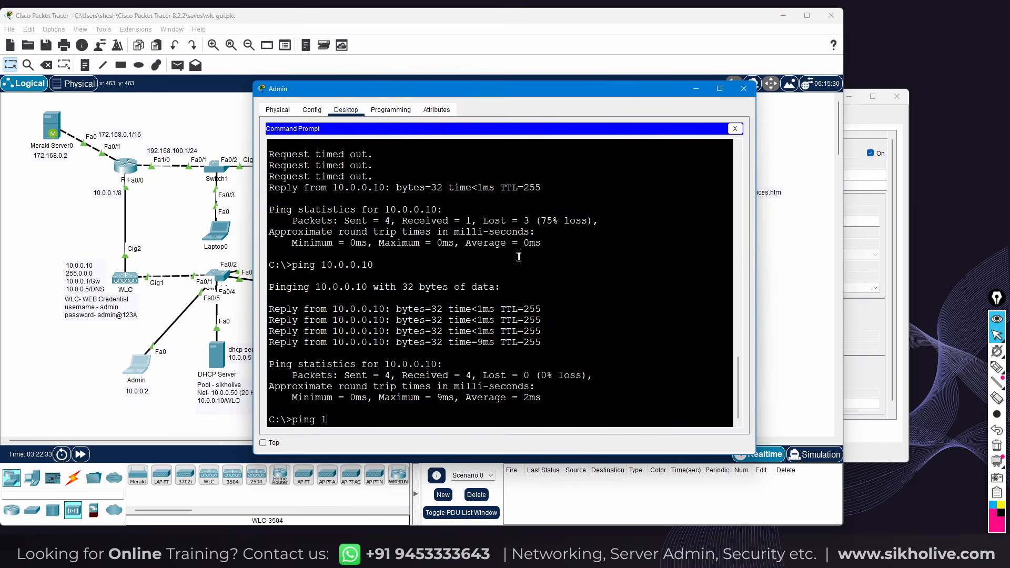
text(72.168.0.2)
key(Return)
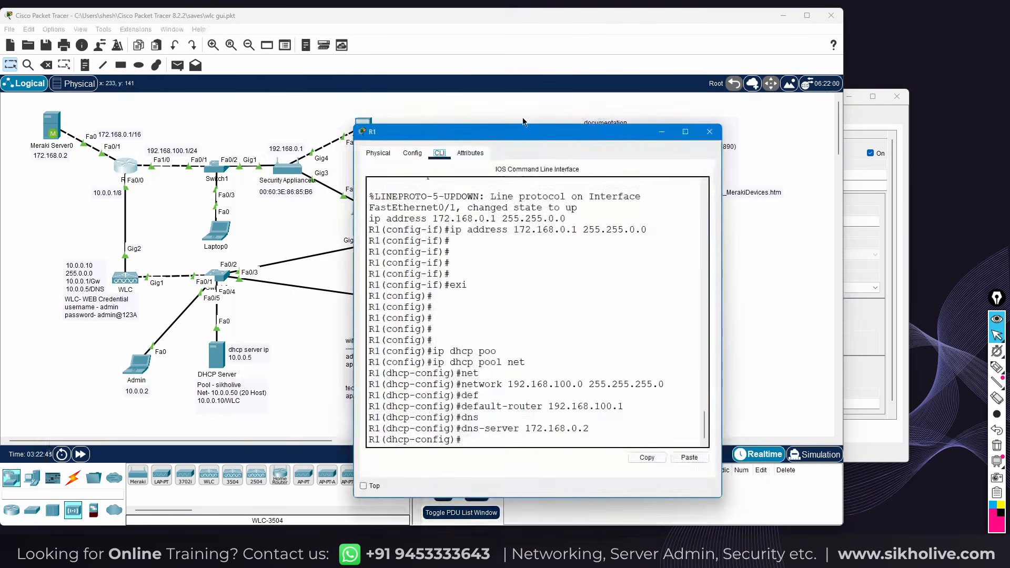
Check R1's FastEthernet0/0 IPv4 address in its configuration window, then close it
drag(526, 132, 667, 82)
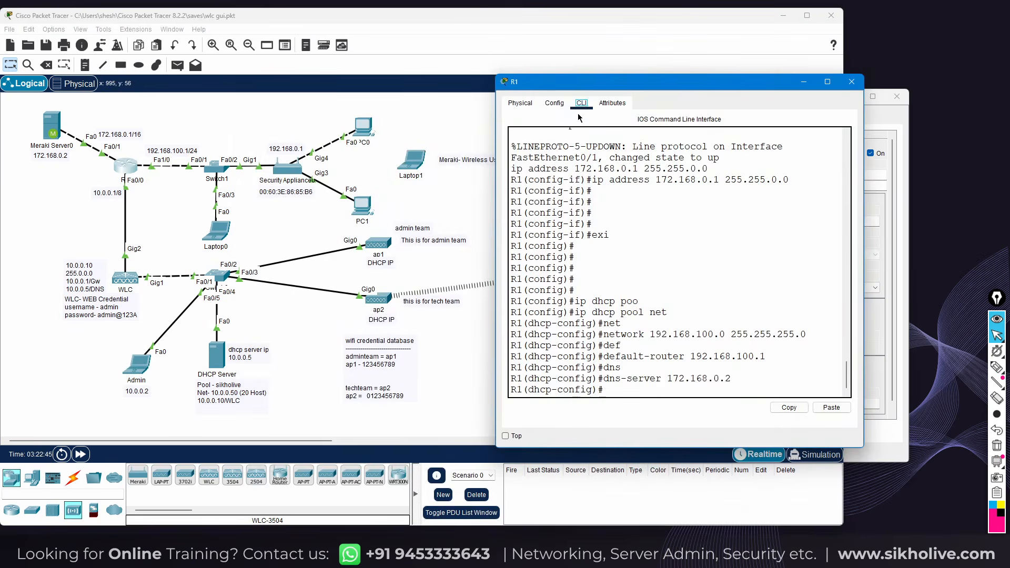
click(554, 103)
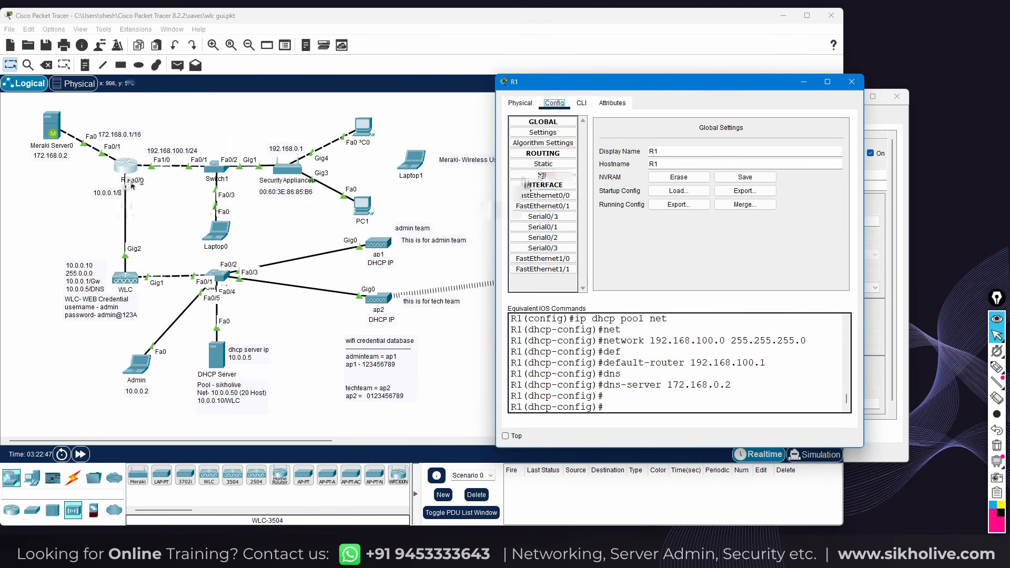
click(561, 197)
click(750, 195)
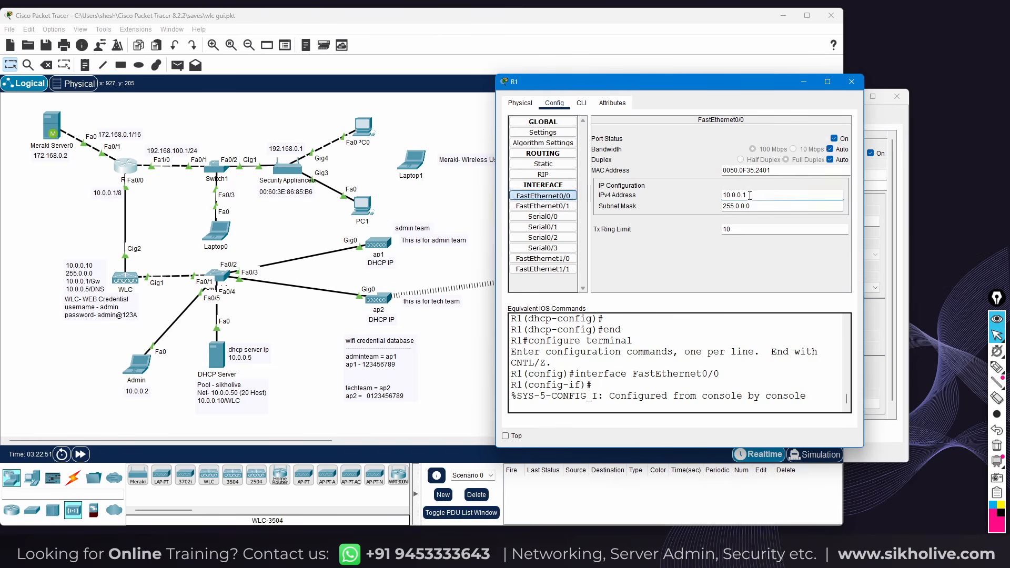
click(850, 83)
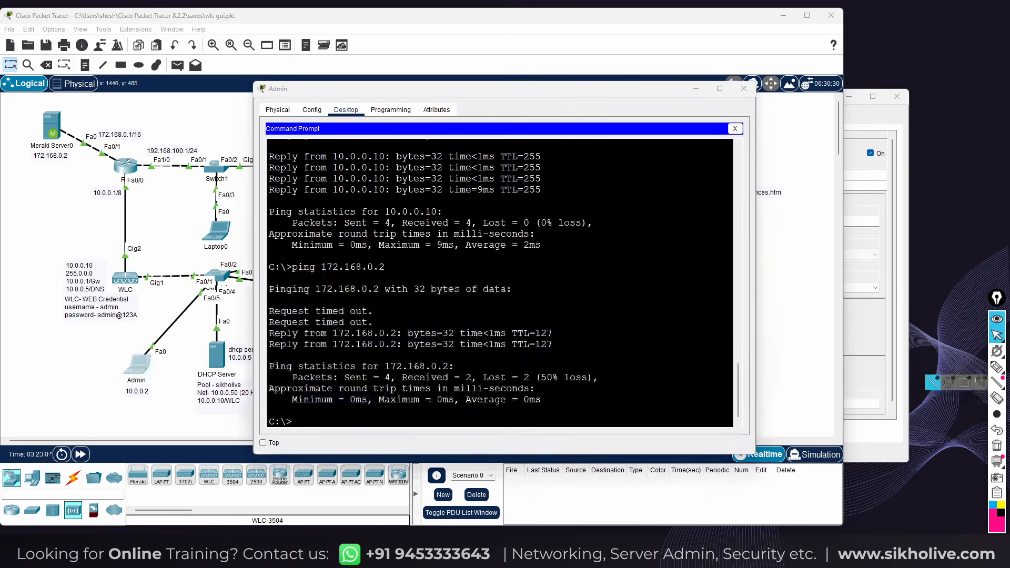
Rerun the Admin laptop's ping to 172.168.0.2 and close its window once replies arrive
click(541, 337)
key(Up)
key(Return)
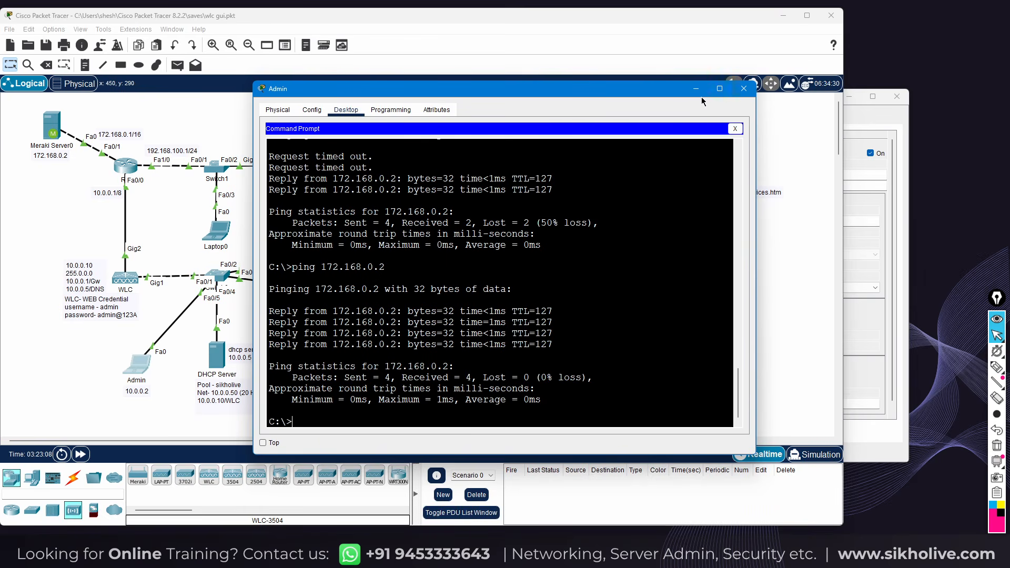
click(743, 89)
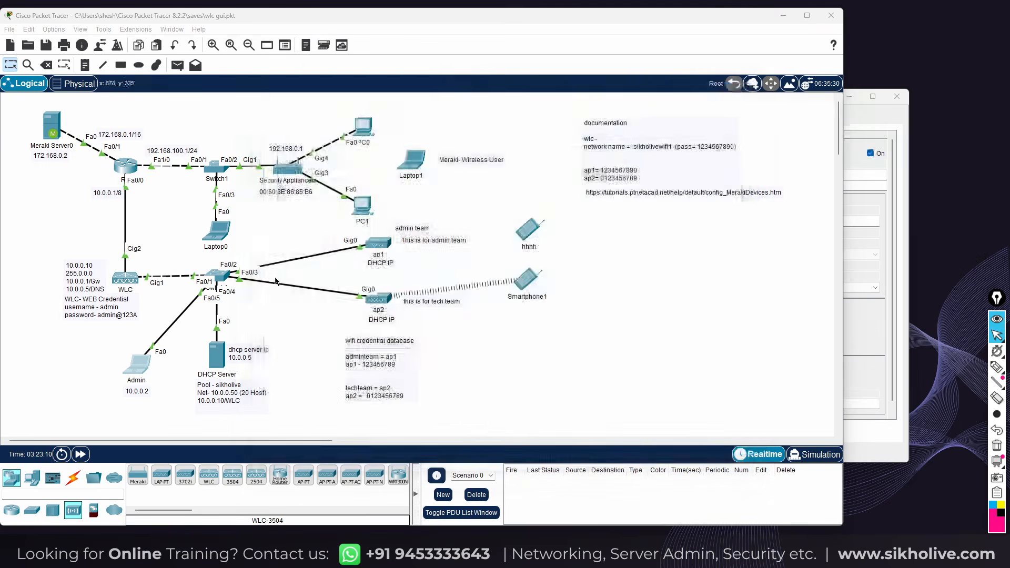
From PC1's command prompt, ping the Meraki server at 172.168.0.2
click(363, 206)
drag(442, 134, 623, 113)
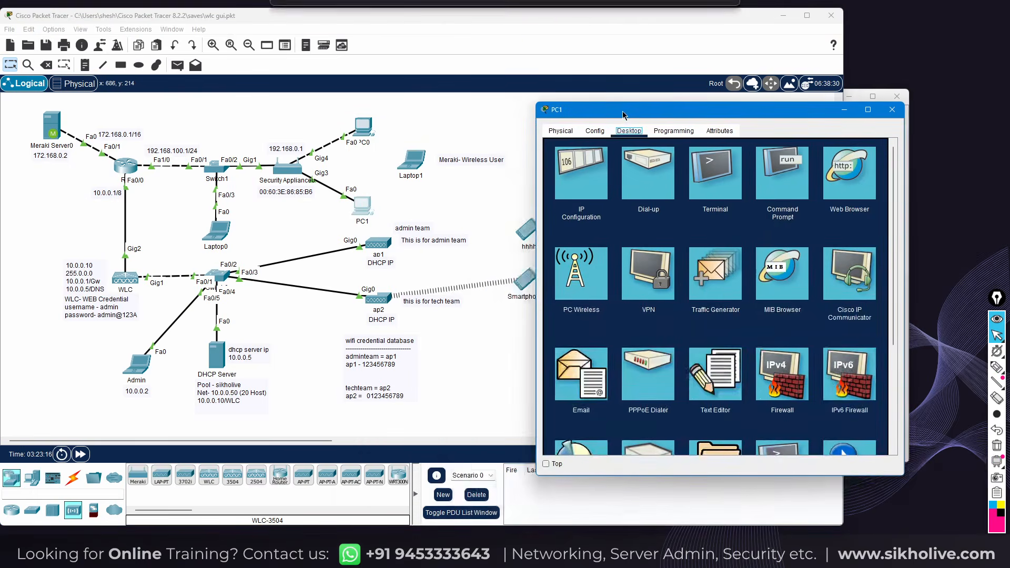
click(781, 174)
text(ping 192.1)
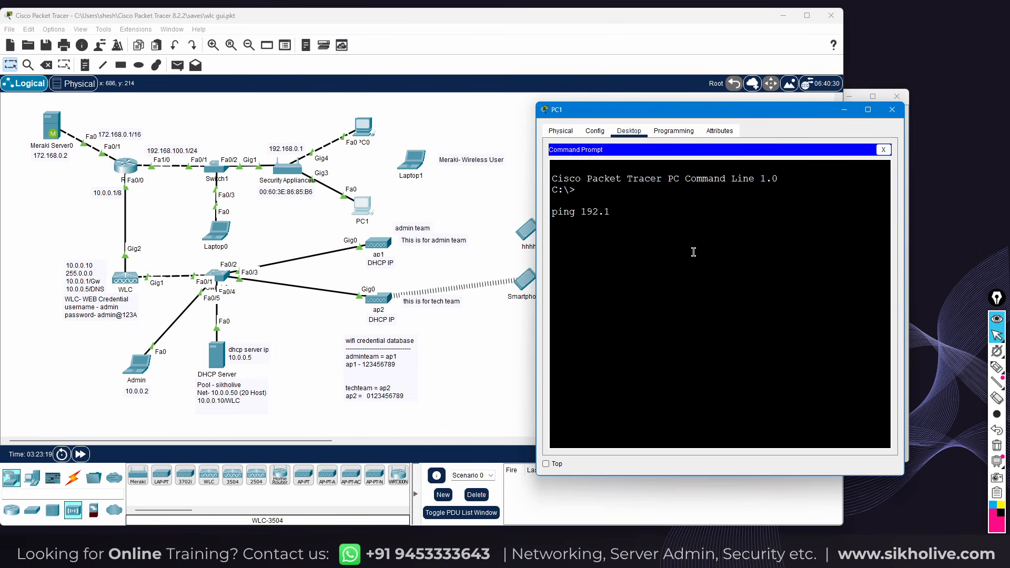
key(BackSpace)
key(BackSpace)
key(BackSpace)
text(172.168.)
key(Return)
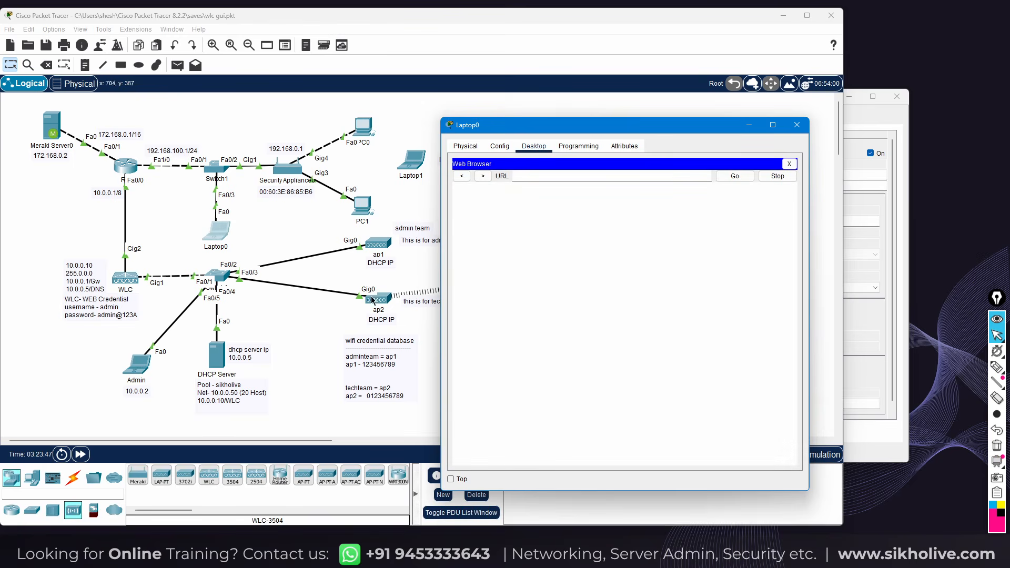
drag(551, 130, 618, 85)
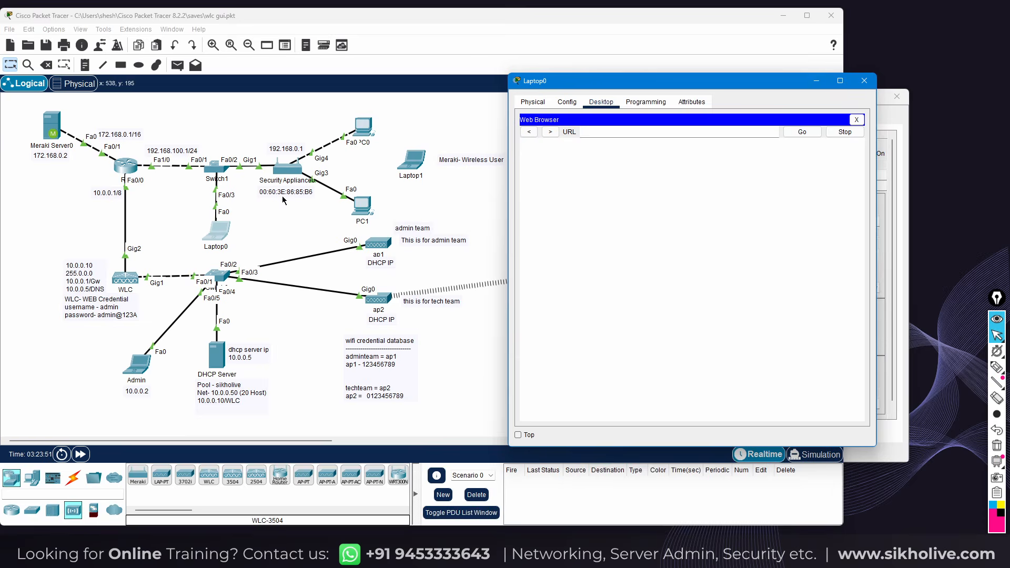
click(180, 219)
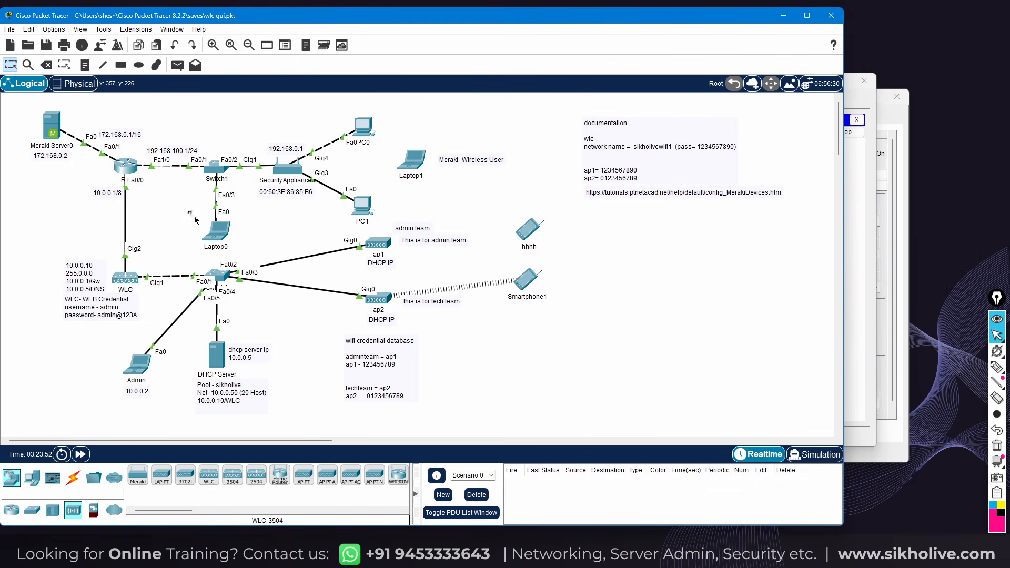
mouse_move(178, 206)
mouse_down()
mouse_move(240, 252)
mouse_move(181, 215)
mouse_up()
click(213, 236)
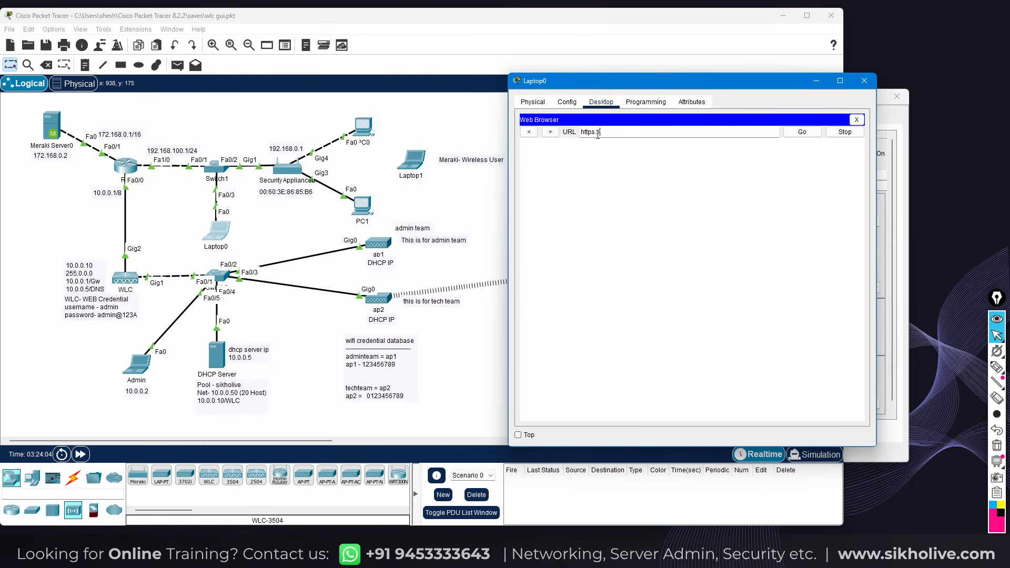
text(172.168.0.2)
click(632, 133)
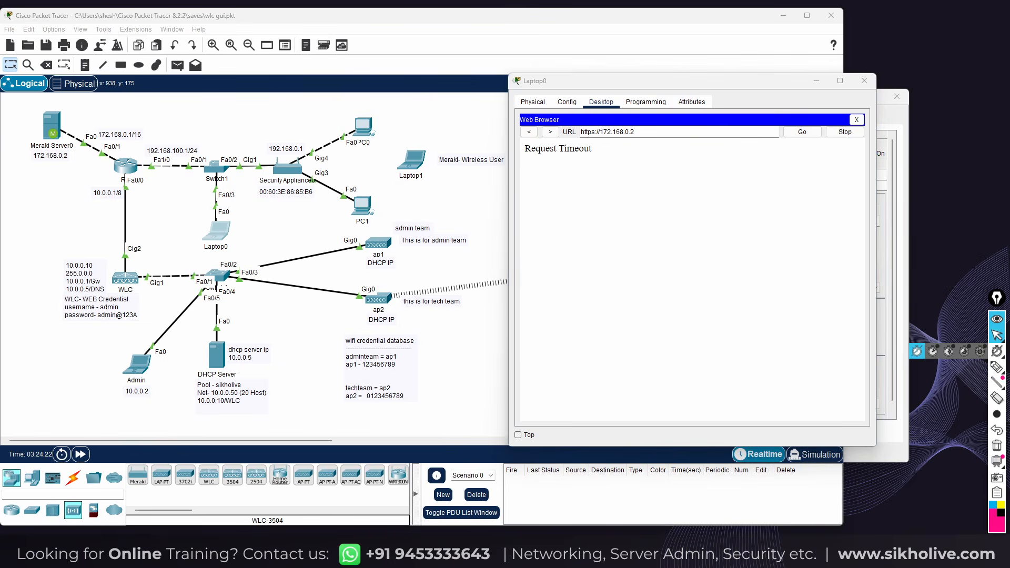
click(856, 120)
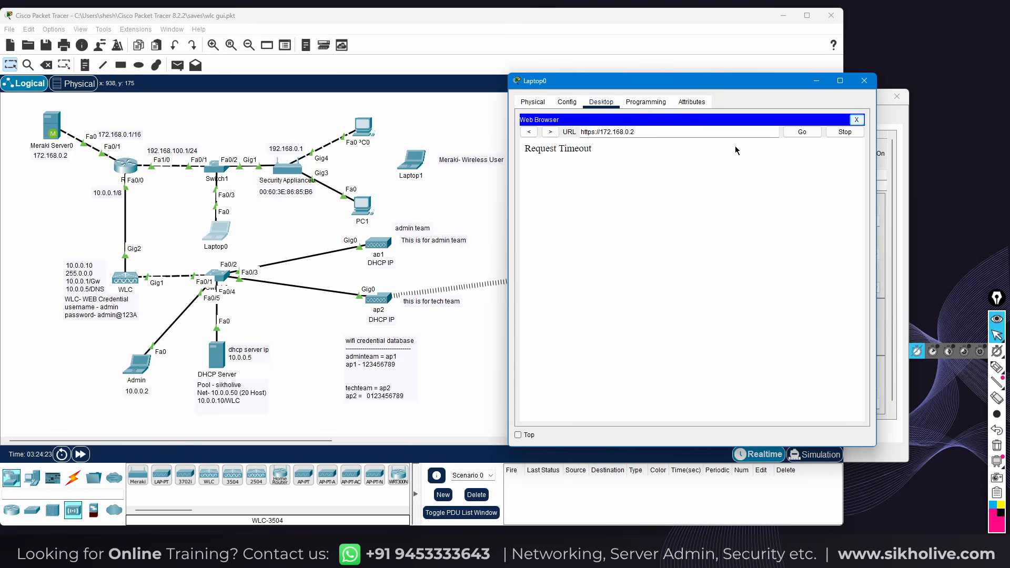
Ping 172.168.0.2 from Laptop0's command prompt; the requests time out
click(755, 147)
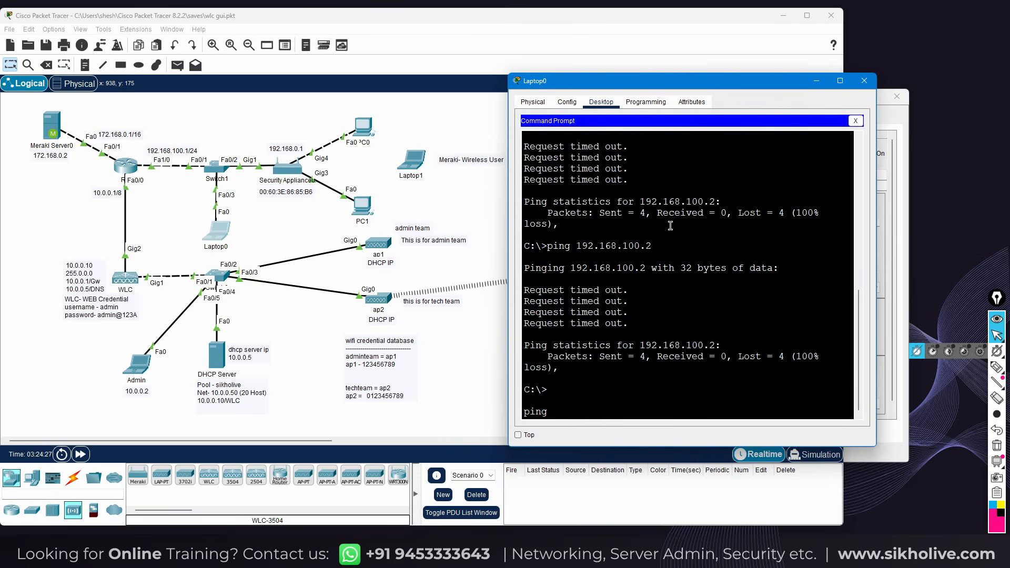
text(ping 172.168.0.2)
key(Return)
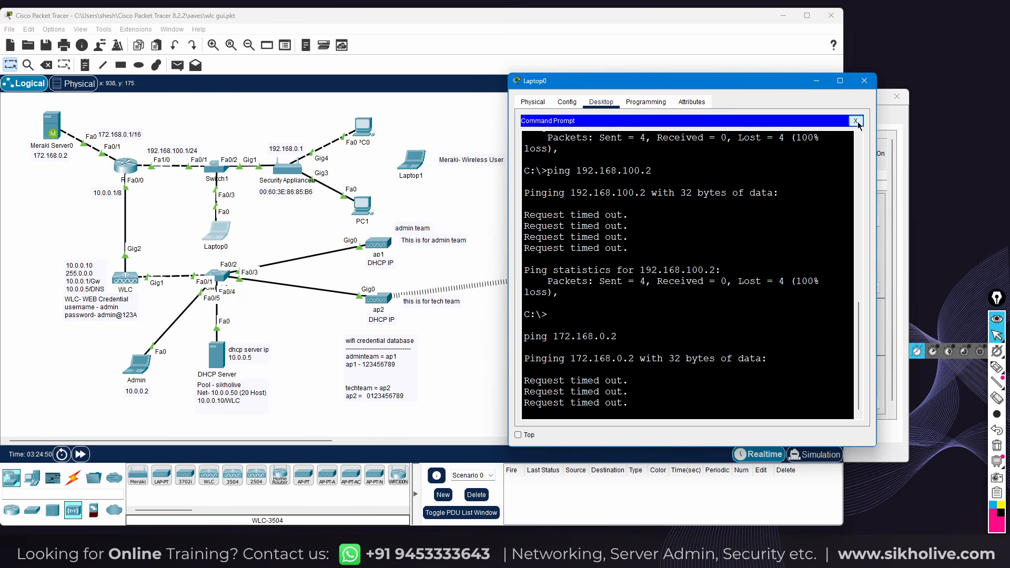
click(855, 121)
Switch Laptop0's IP configuration to DHCP, obtaining address 192.168.100.3
click(538, 154)
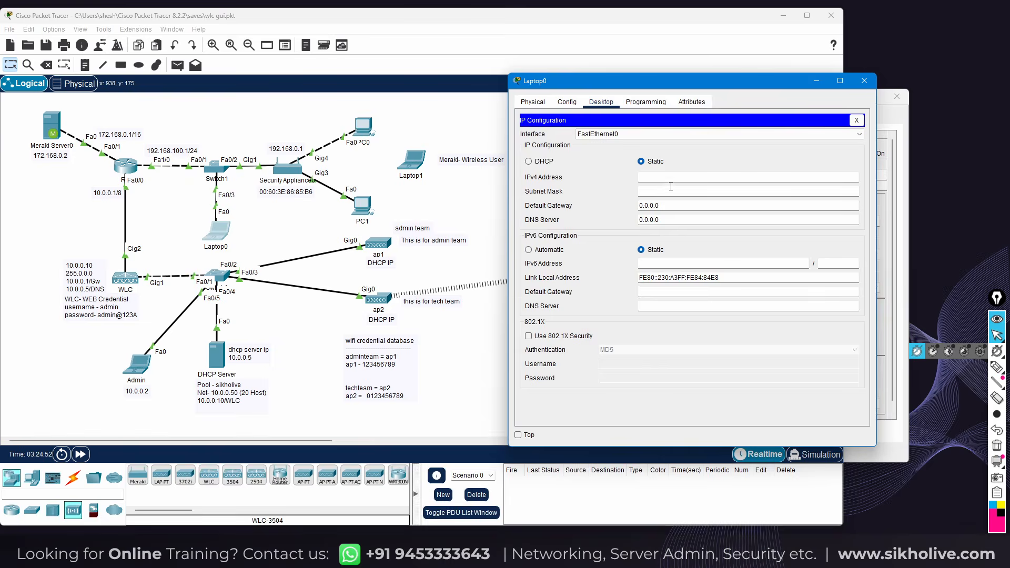
click(536, 163)
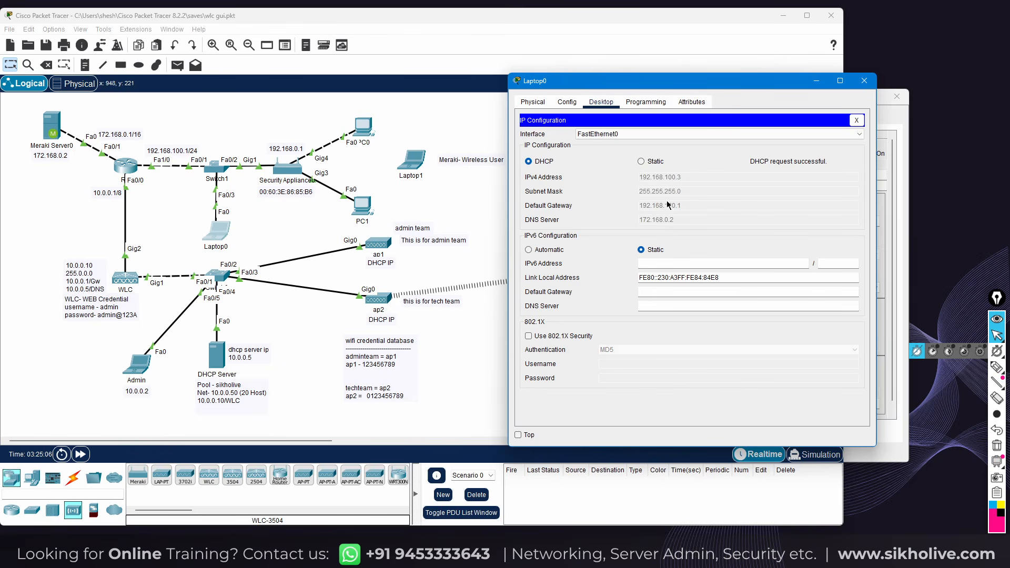
click(856, 120)
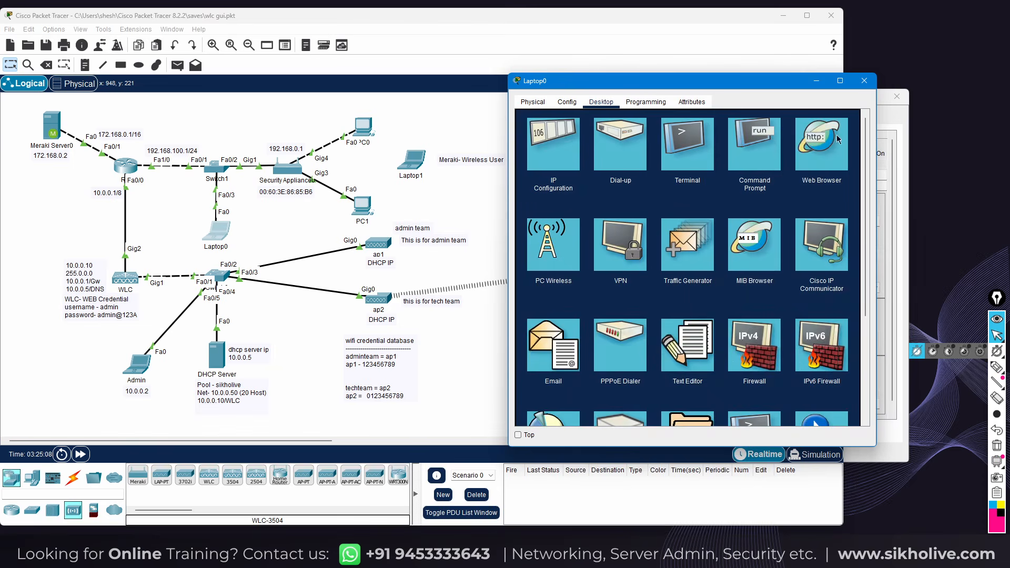
Rerun Laptop0's ping to 172.168.0.2, which now gets replies
click(752, 147)
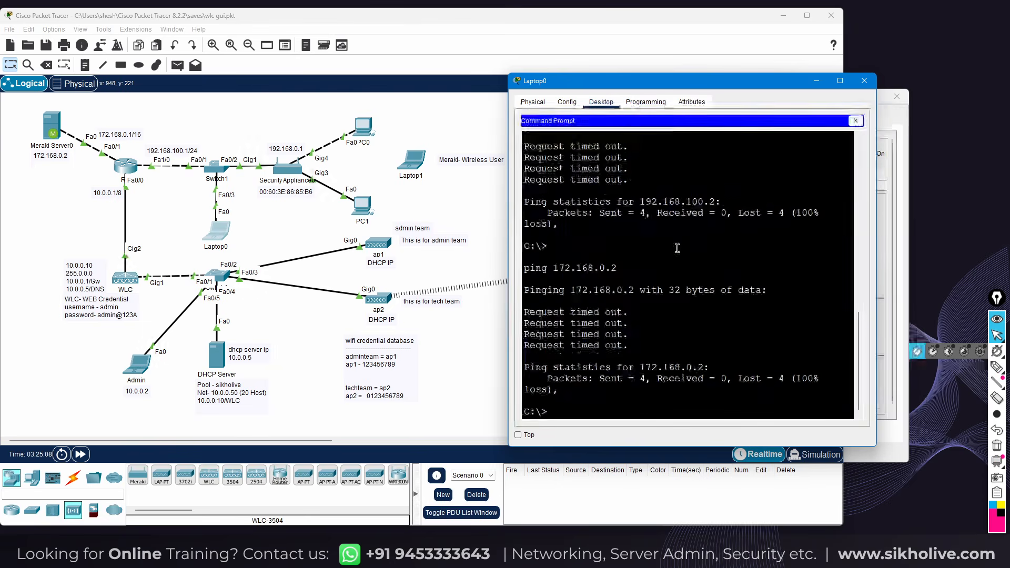
key(Up)
key(Return)
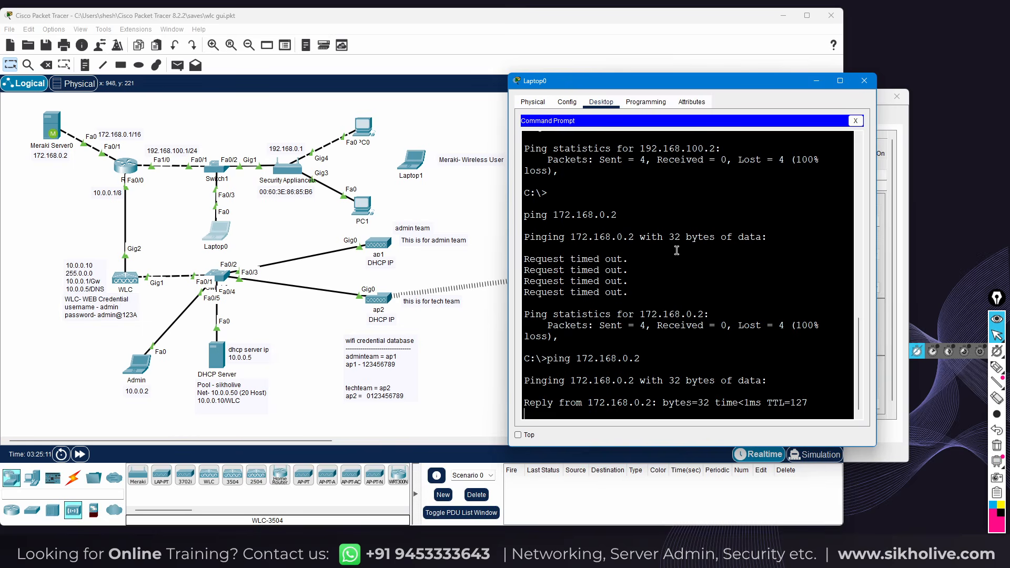
click(855, 120)
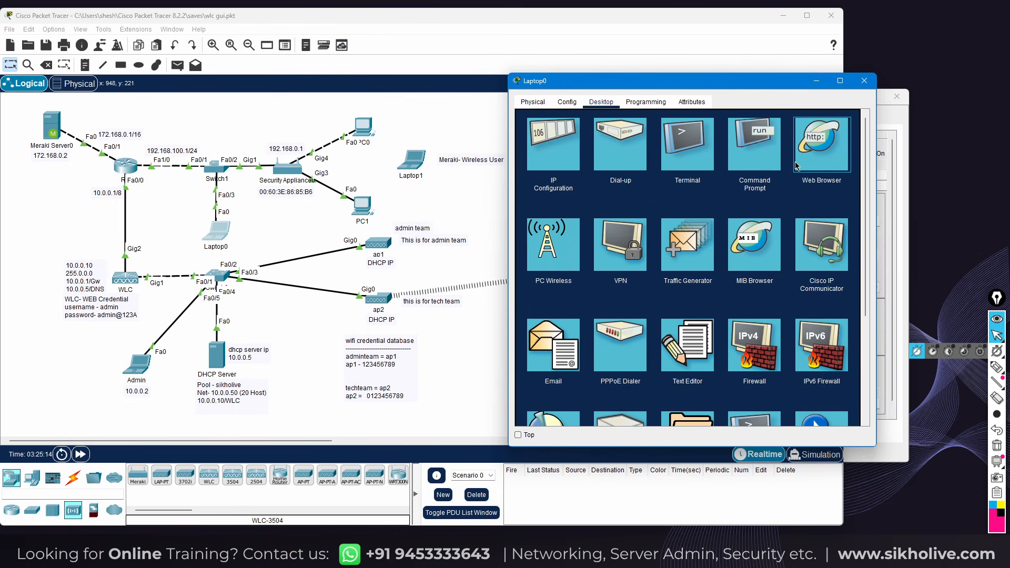
Load 172.168.0.2 in Laptop0's web browser to reach the Meraki Dashboard login
click(796, 166)
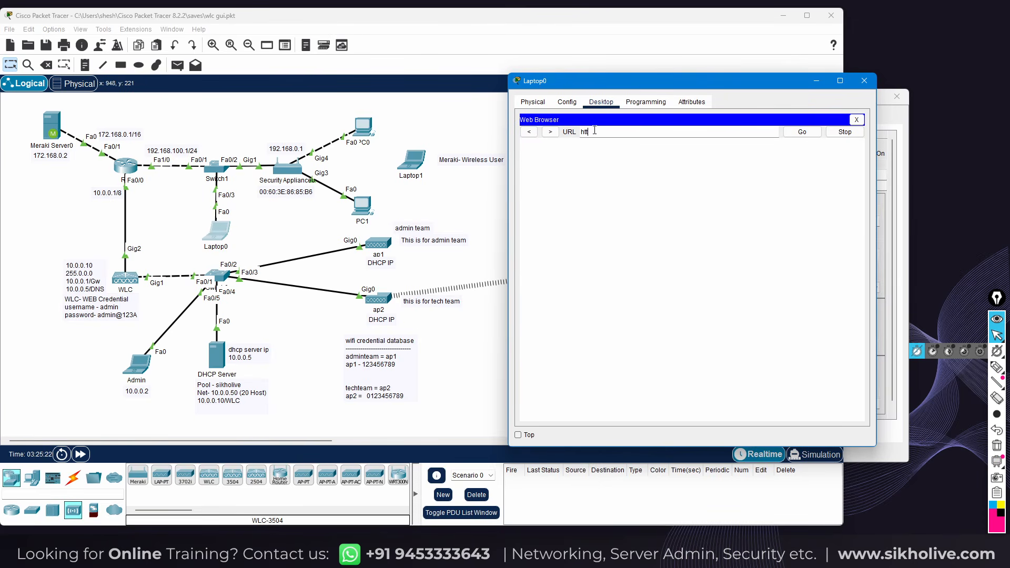
text(172.168.0.2)
key(Return)
Move and enlarge the Laptop0 window, then go to the new account sign-up page
drag(620, 83, 536, 44)
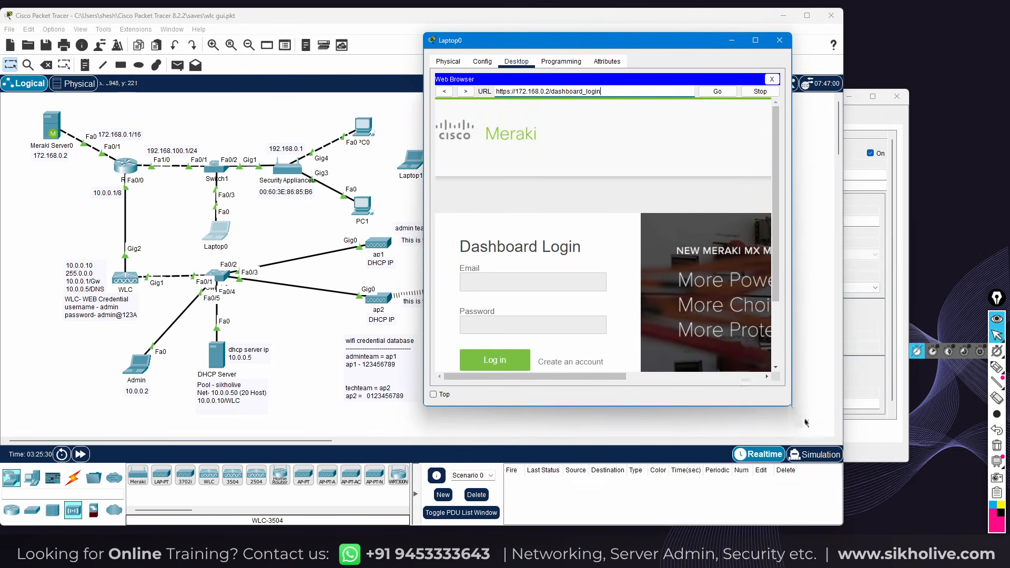
drag(792, 408, 921, 457)
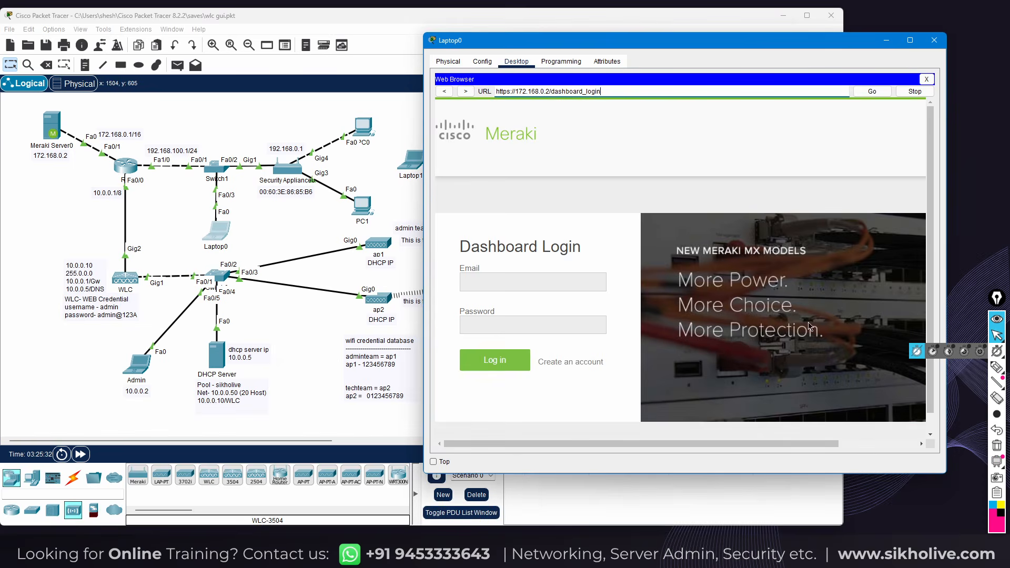
drag(580, 46, 441, 36)
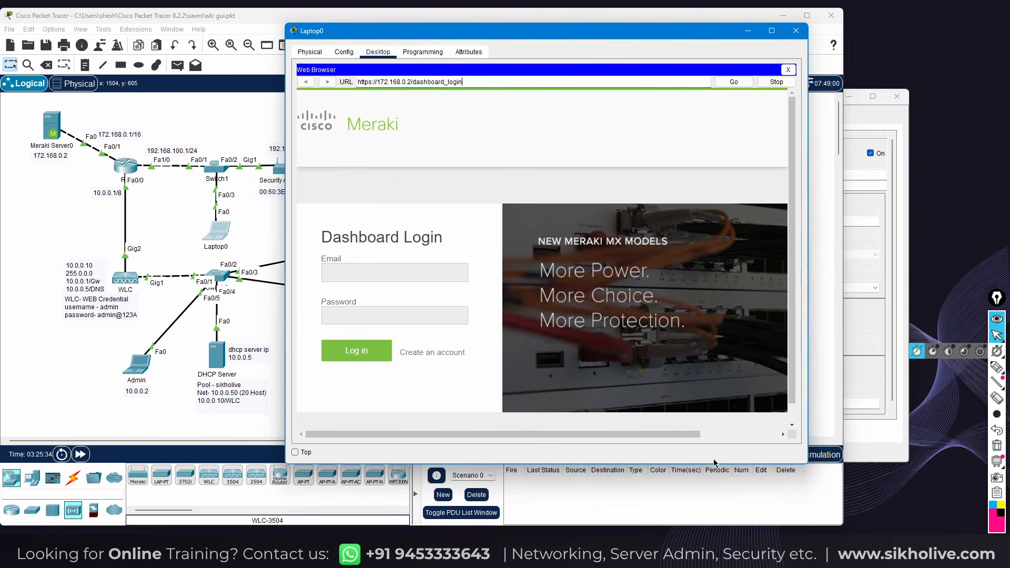
drag(824, 480, 930, 530)
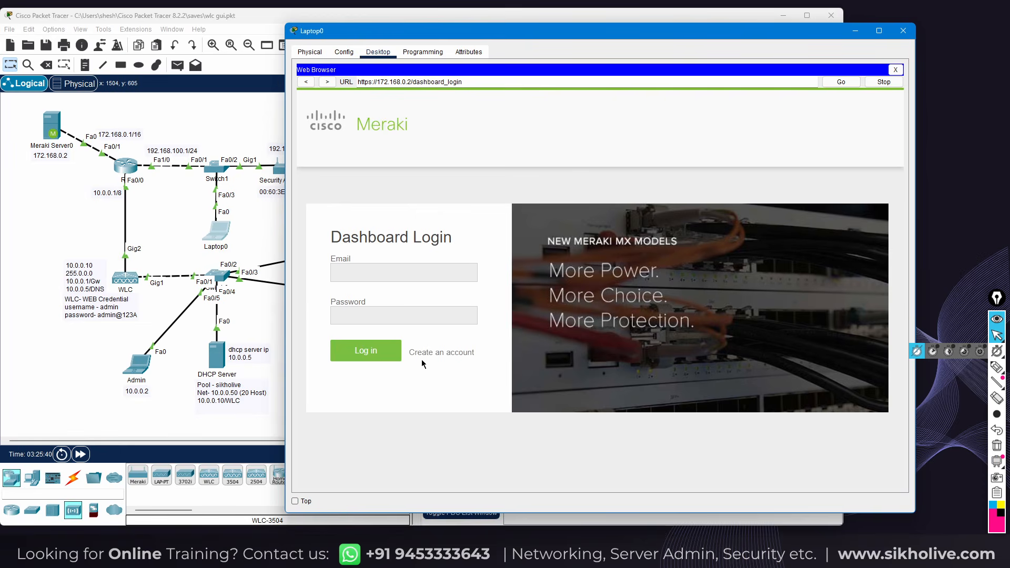
click(441, 355)
Enter the account email address and full name in the Meraki sign-up form
click(505, 171)
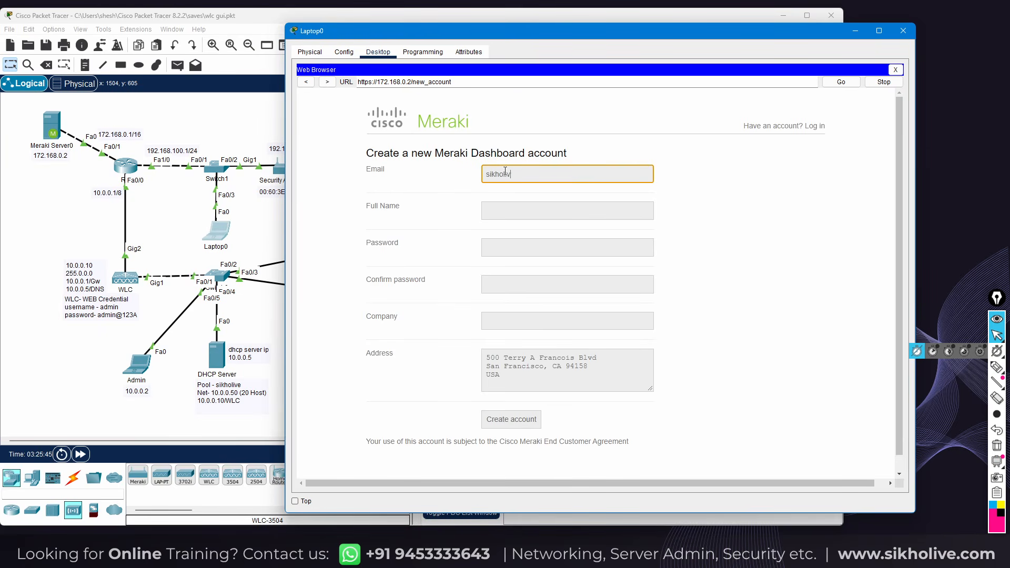
click(511, 212)
text(shesh)
Fill in matching passwords, then select the Company field and the default Address text
key(Tab)
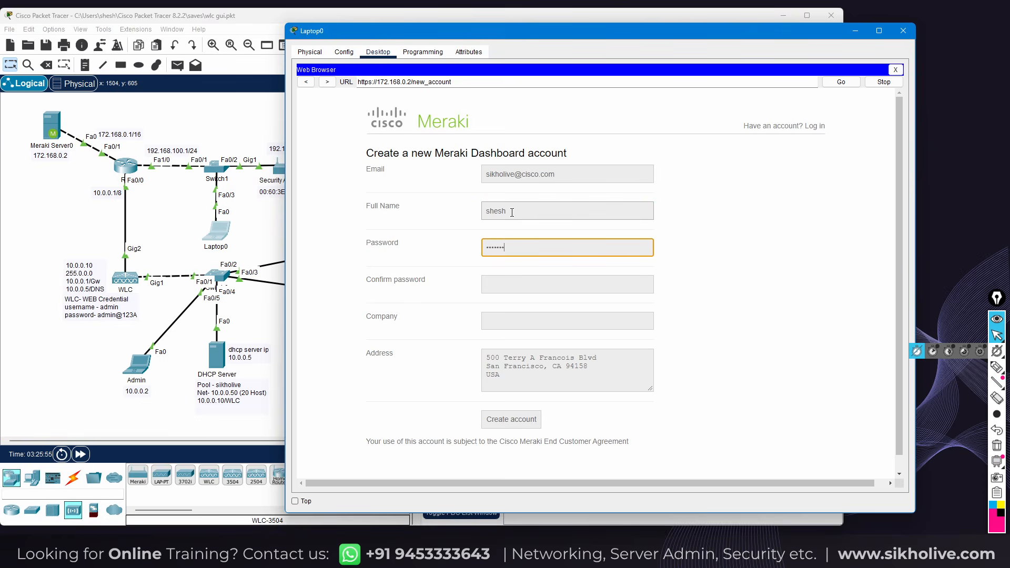
key(Tab)
text(a)
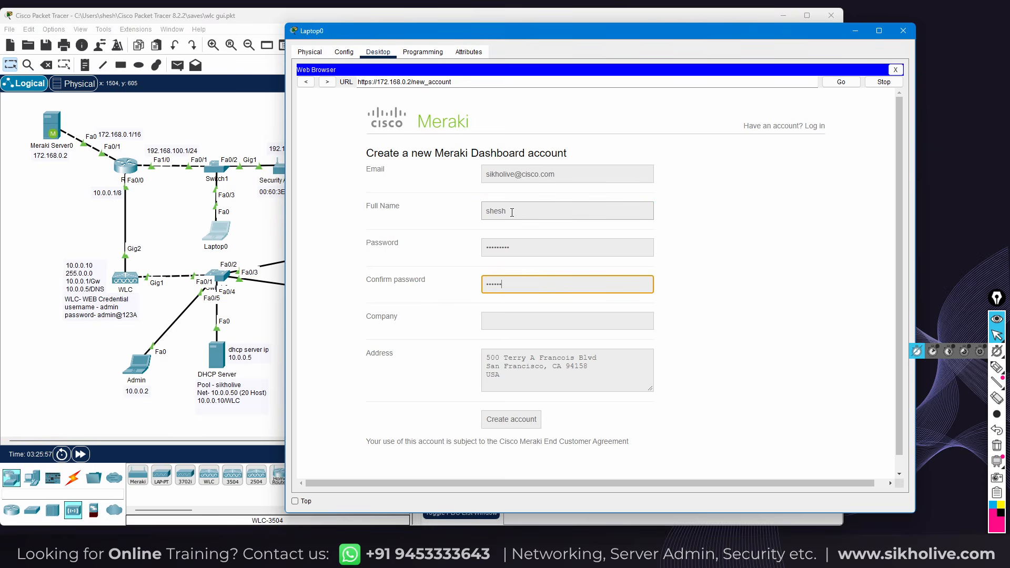
click(514, 323)
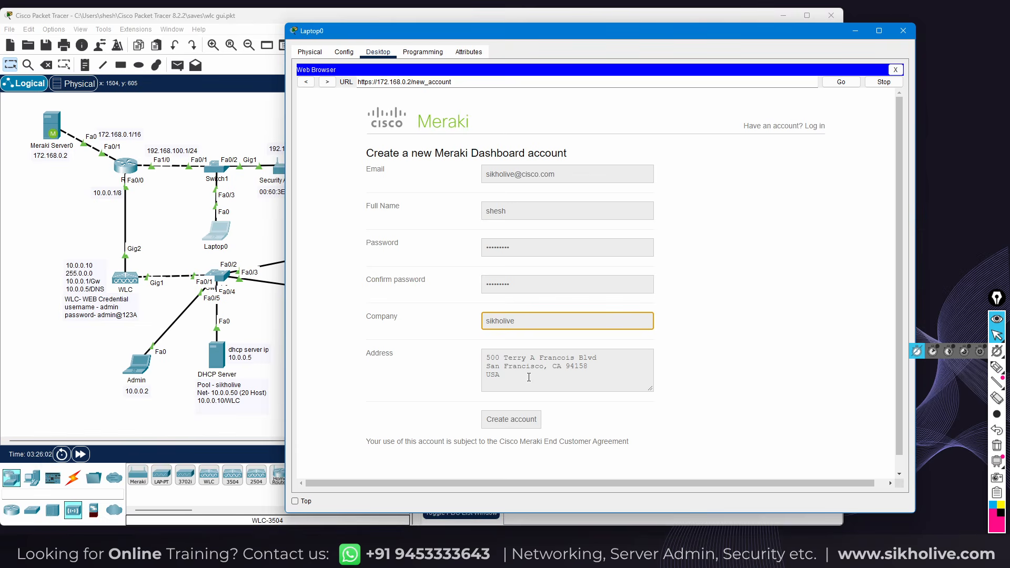
click(495, 363)
key(ctrl+a)
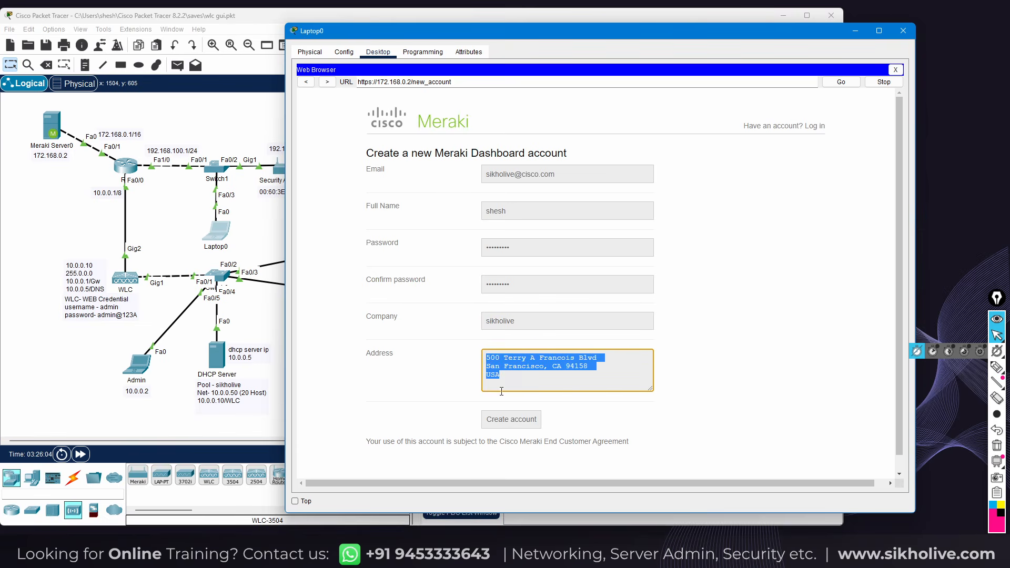
key(ctrl+a)
Submit the Meraki account form, follow the confirmation 'here' link, and proceed to network setup
click(504, 421)
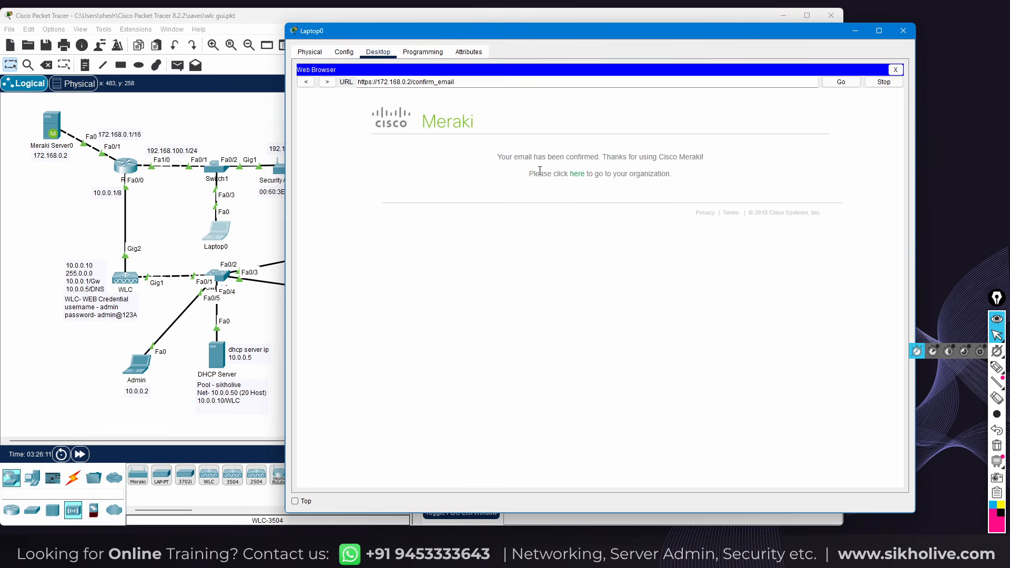
click(572, 173)
click(579, 173)
click(578, 176)
click(997, 337)
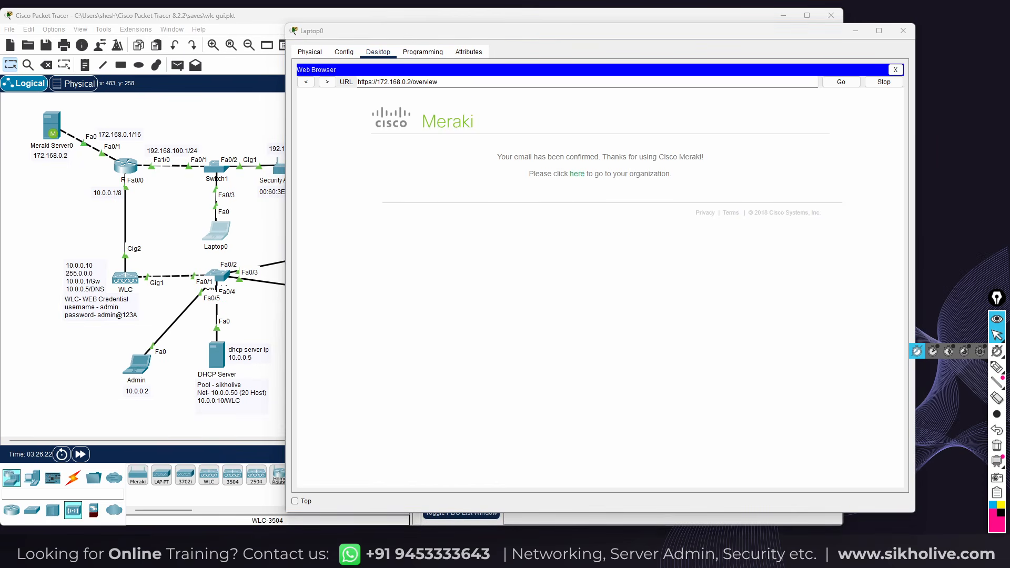
click(486, 179)
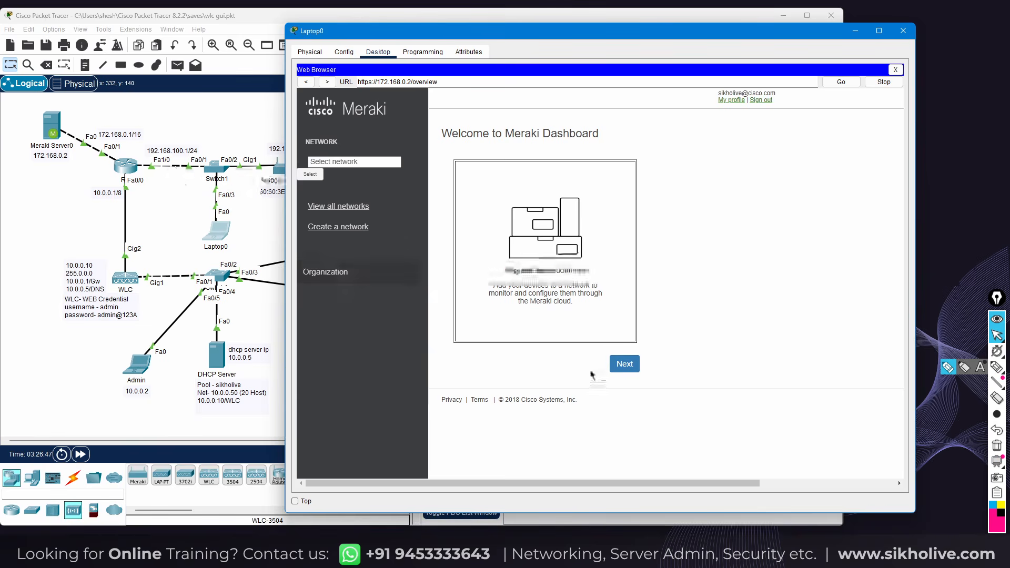
click(621, 366)
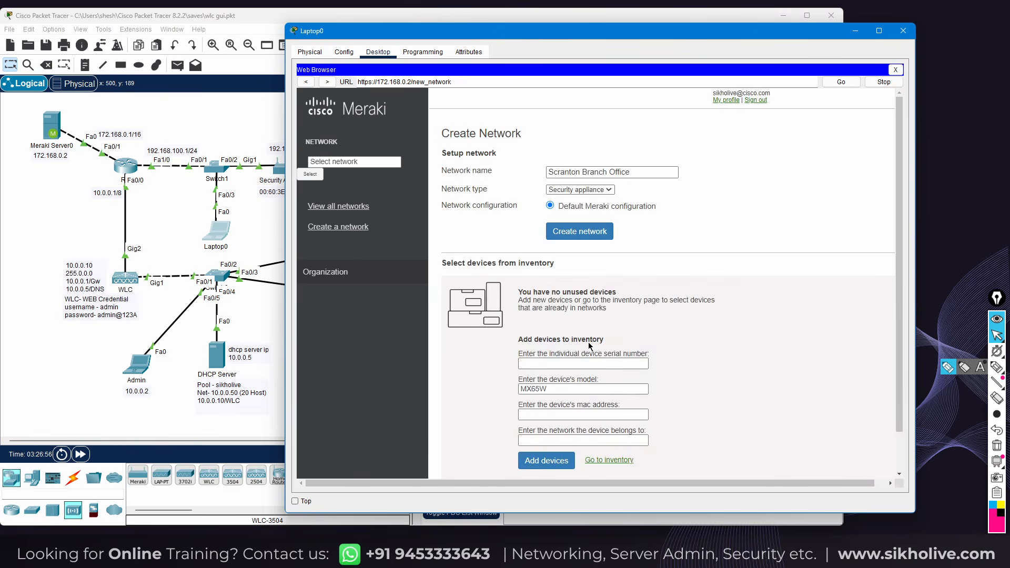
Name the new Meraki network sikholivemerakinet1 and create it
drag(631, 178, 536, 176)
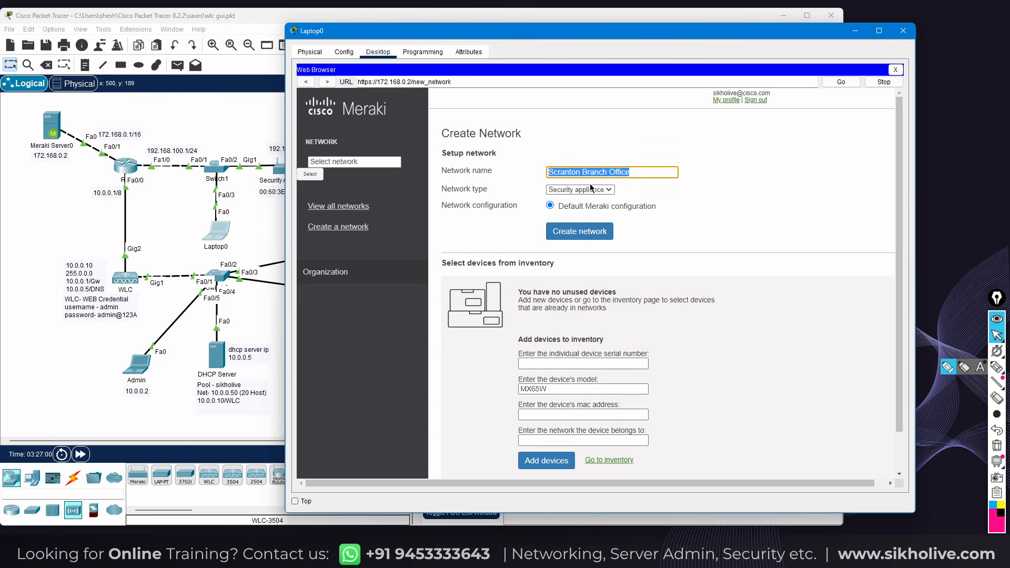
text(sikholivemerakinga)
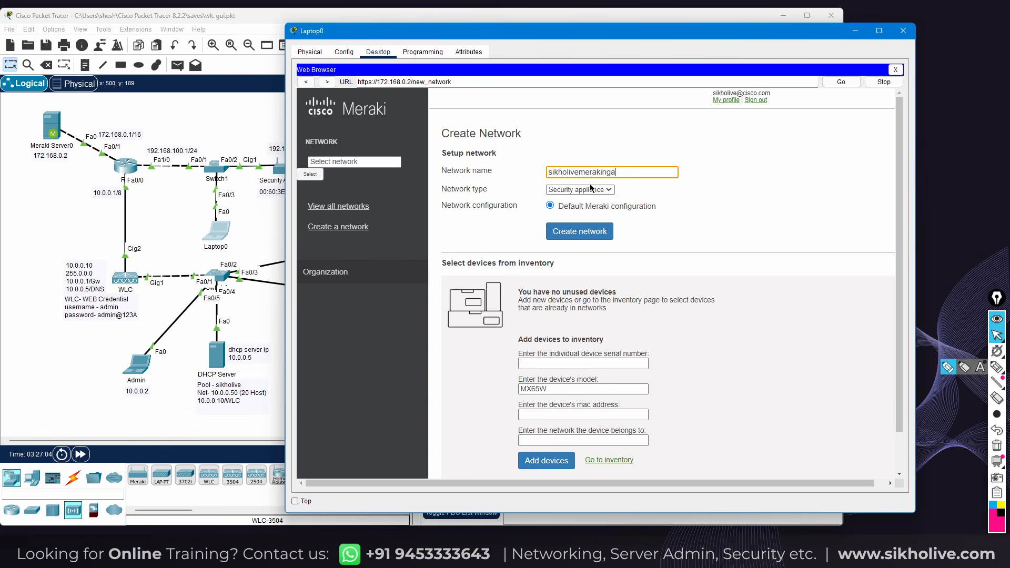
key(BackSpace)
key(BackSpace)
text(netwo)
key(BackSpace)
key(BackSpace)
key(BackSpace)
key(BackSpace)
text(kinet1)
click(584, 237)
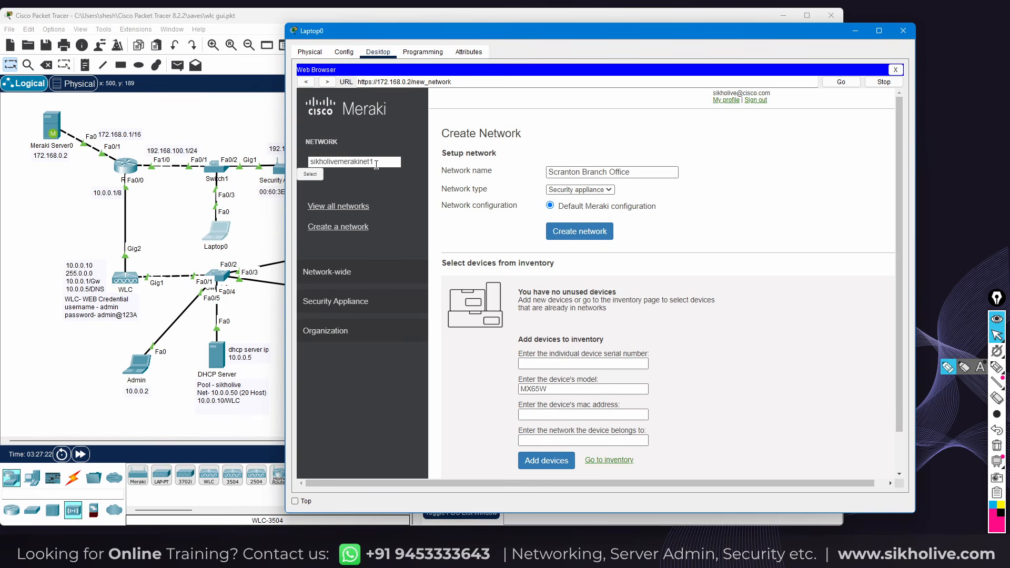
Bring up the dashboard listing all networks and devices
drag(378, 163, 297, 169)
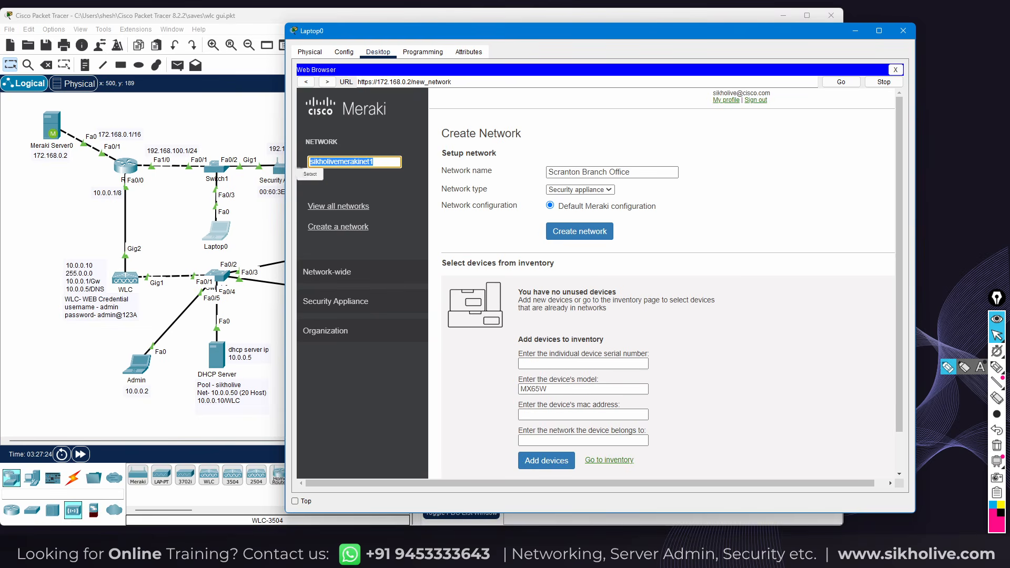
click(378, 162)
click(340, 208)
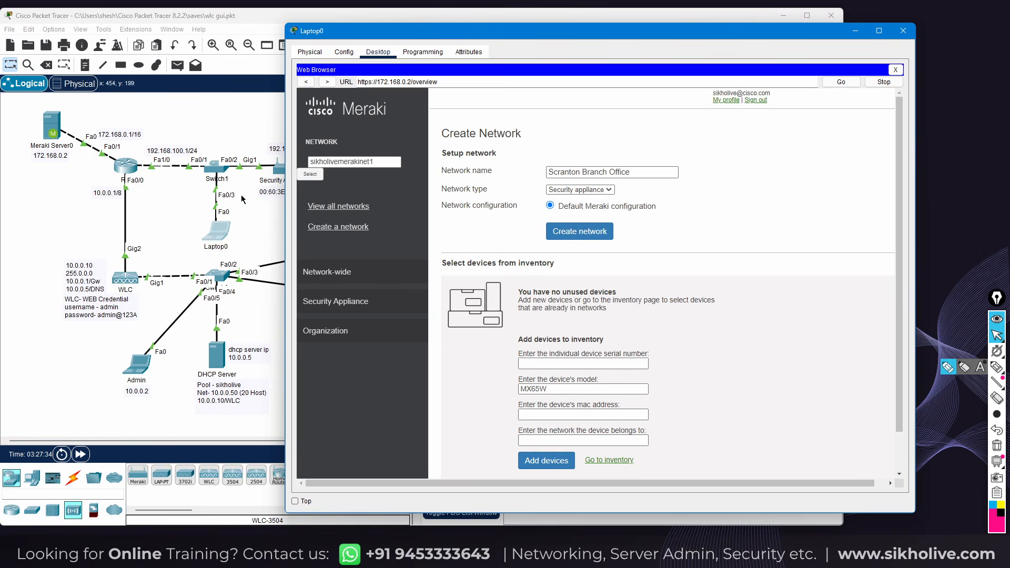
click(338, 206)
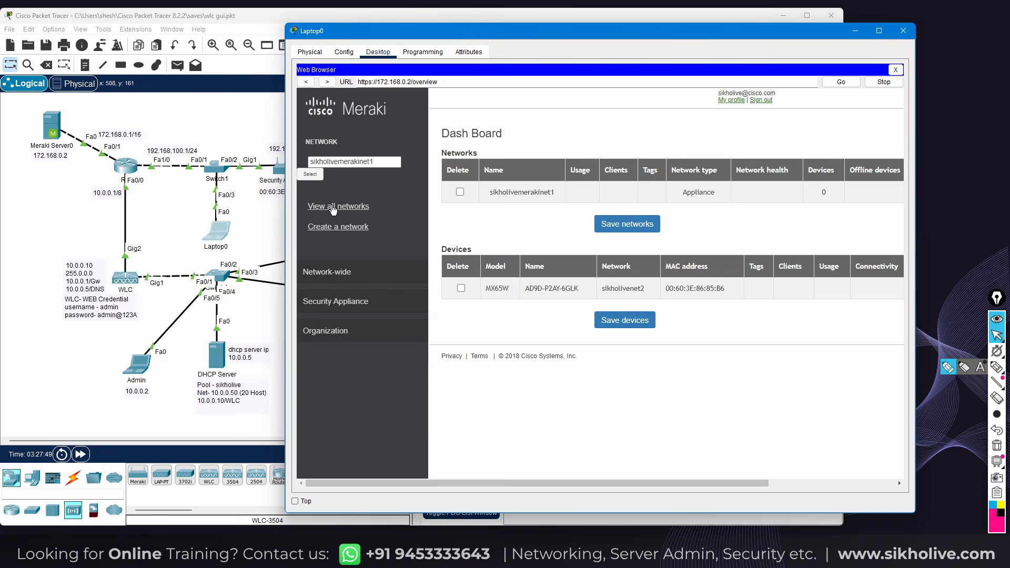
Inspect the listed MX65W device's name, model, MAC address and network on the dashboard
drag(524, 288, 691, 294)
click(715, 289)
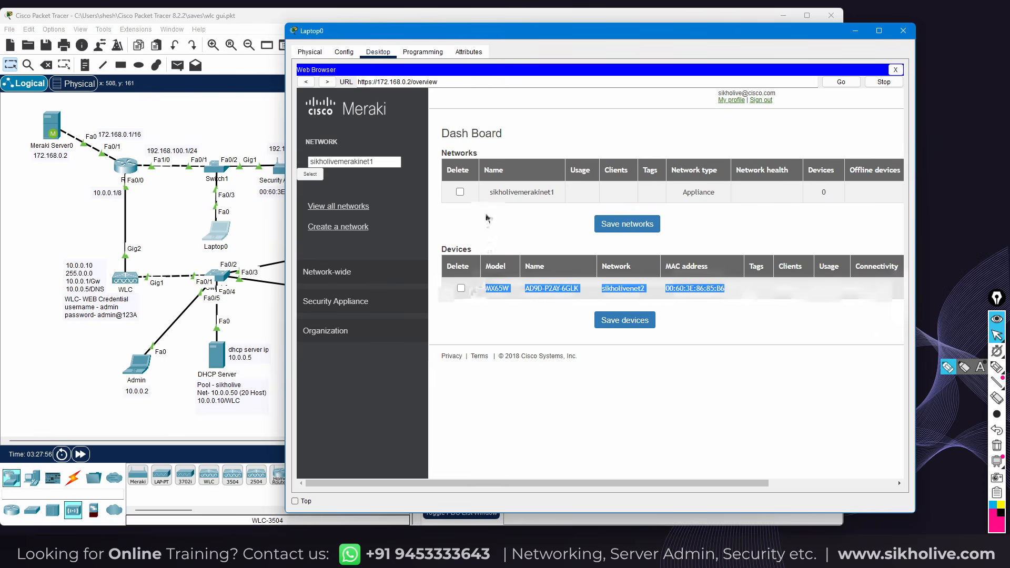
click(486, 291)
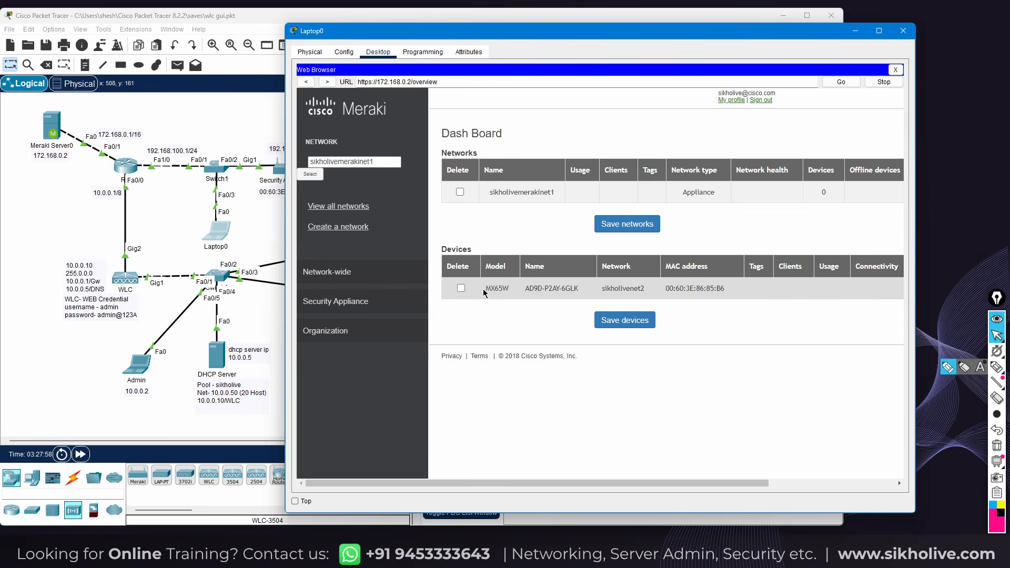
drag(485, 292, 746, 291)
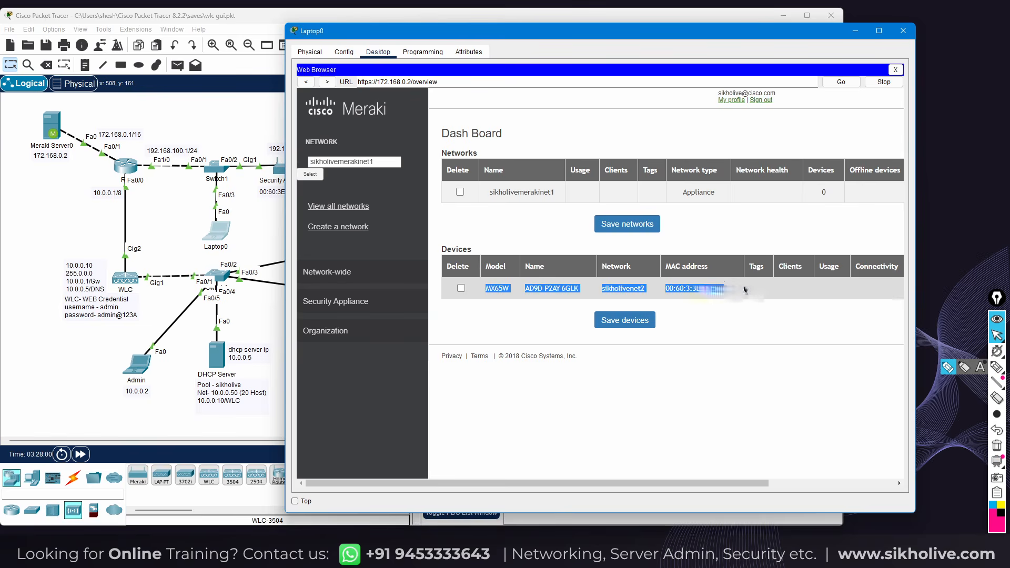
click(543, 297)
drag(486, 293, 738, 290)
Go to the Create a network page from the sidebar
click(265, 215)
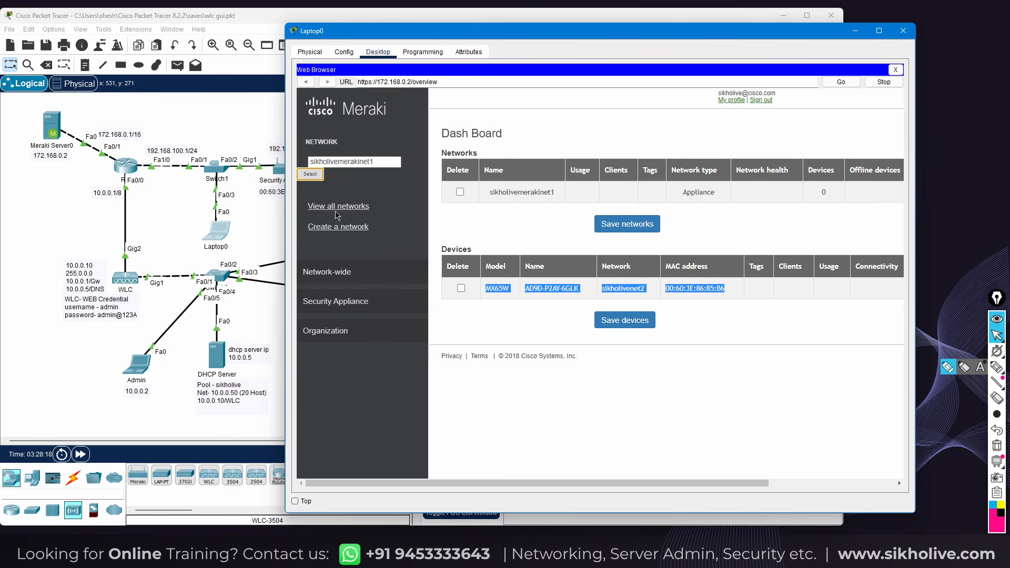
click(336, 212)
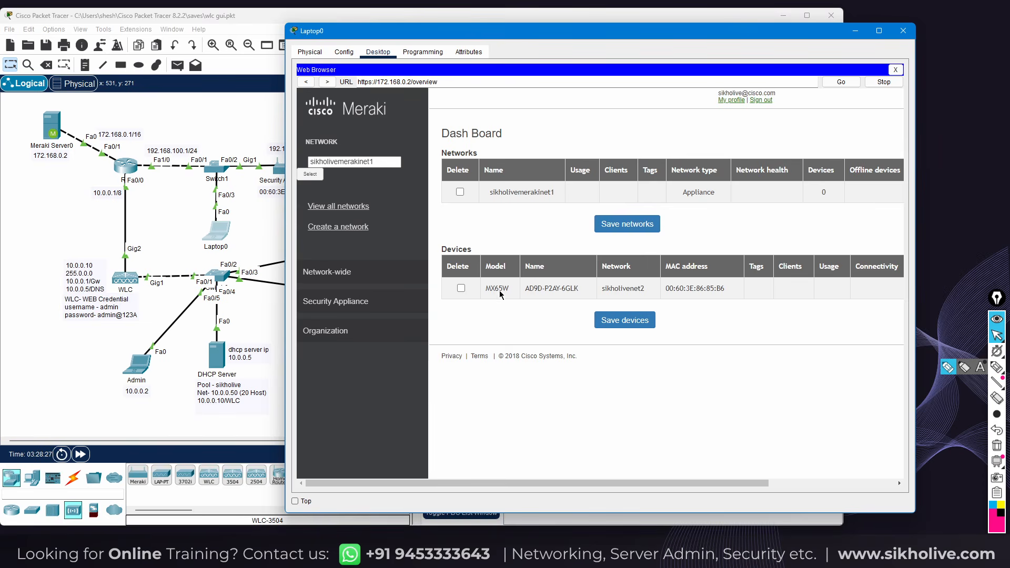
click(338, 228)
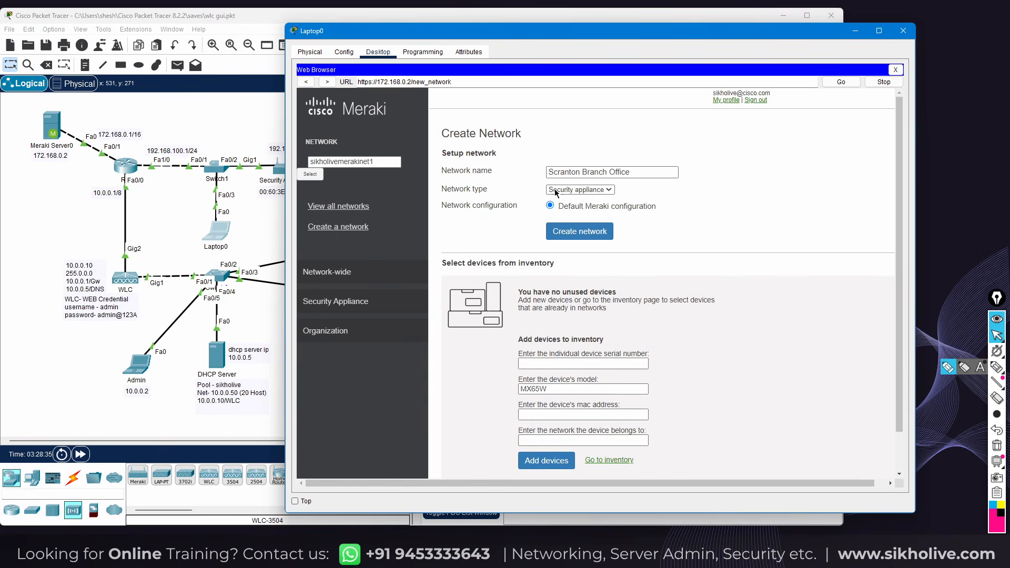
Paste the security appliance's serial number into the inventory form and confirm model MX65W
drag(373, 162, 305, 163)
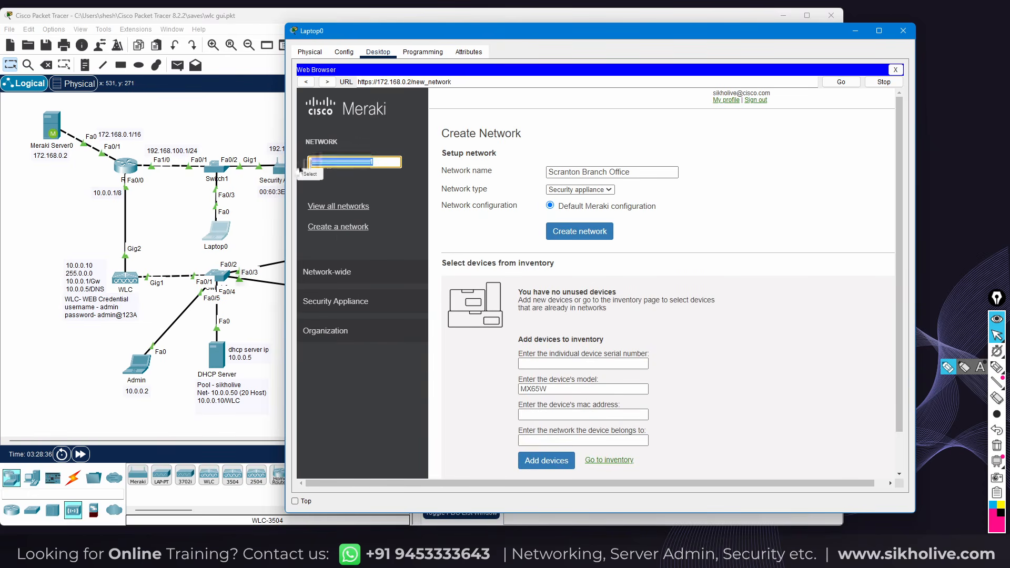
click(533, 361)
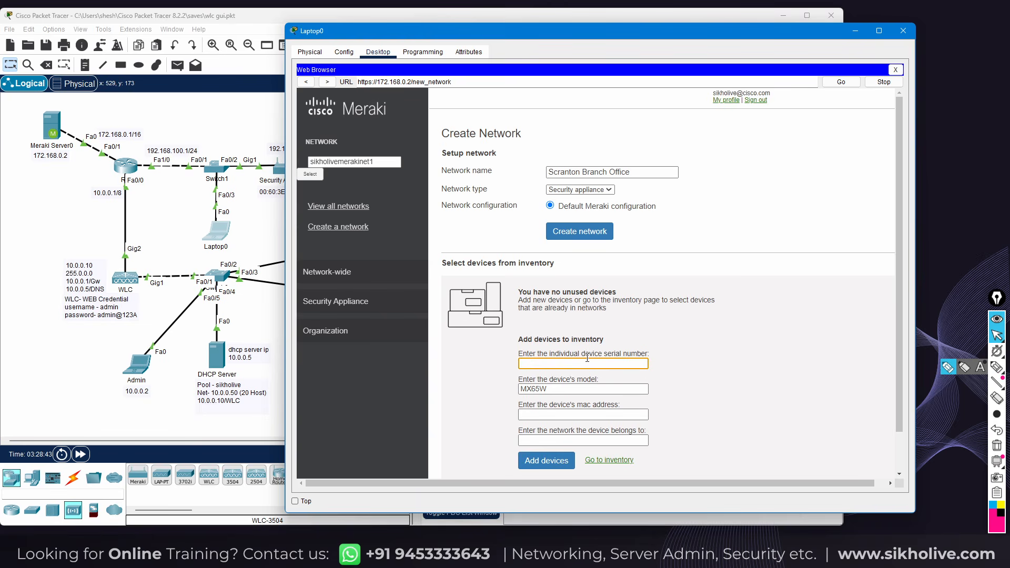
click(279, 172)
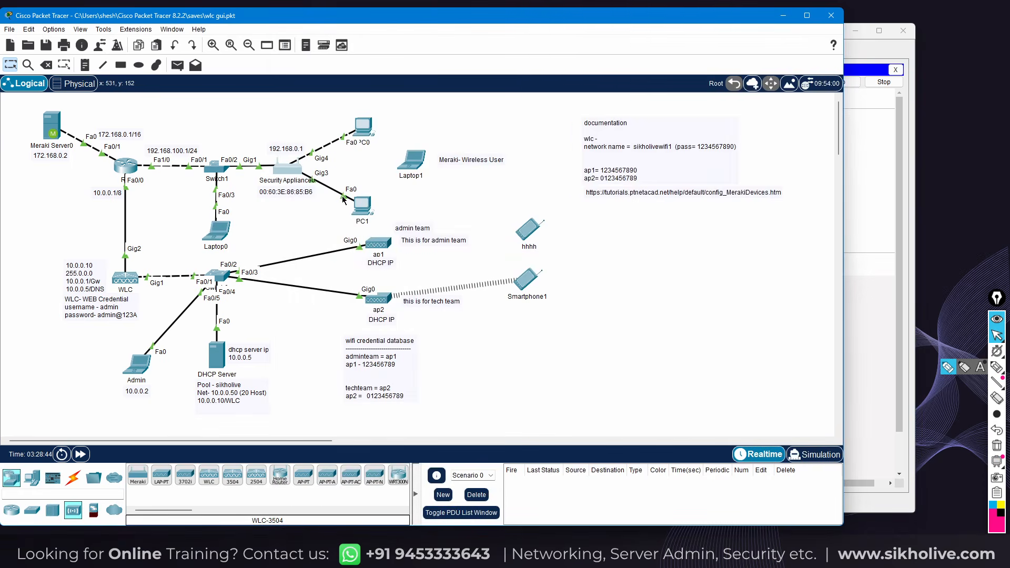
drag(563, 217, 505, 217)
key(ctrl+c)
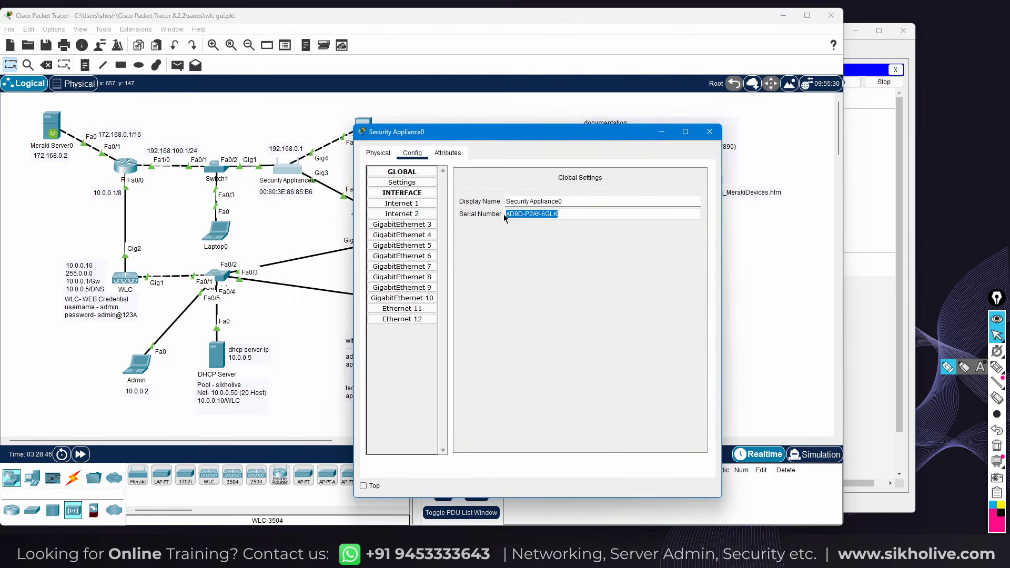
click(217, 231)
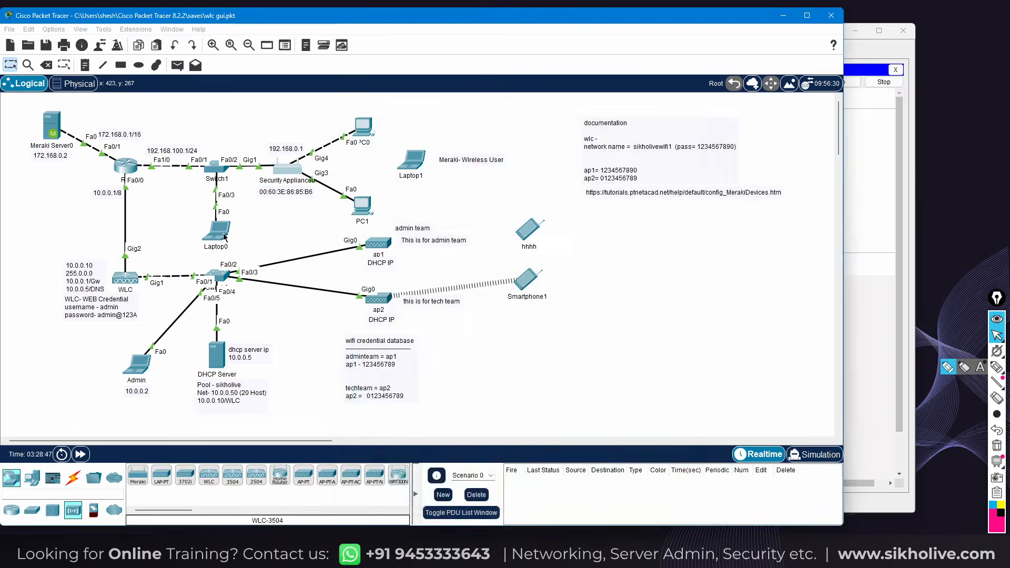
key(ctrl+v)
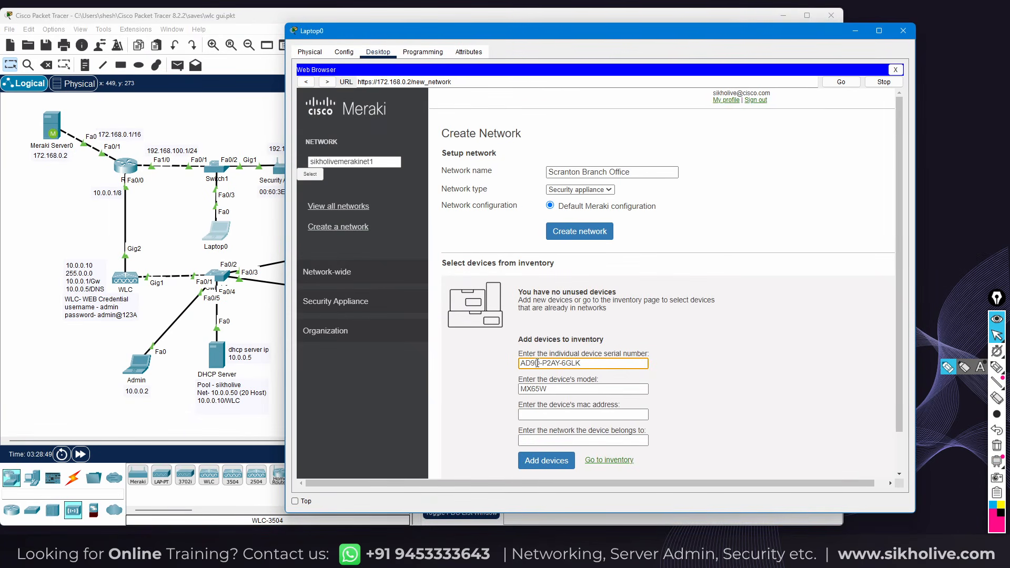
double_click(556, 389)
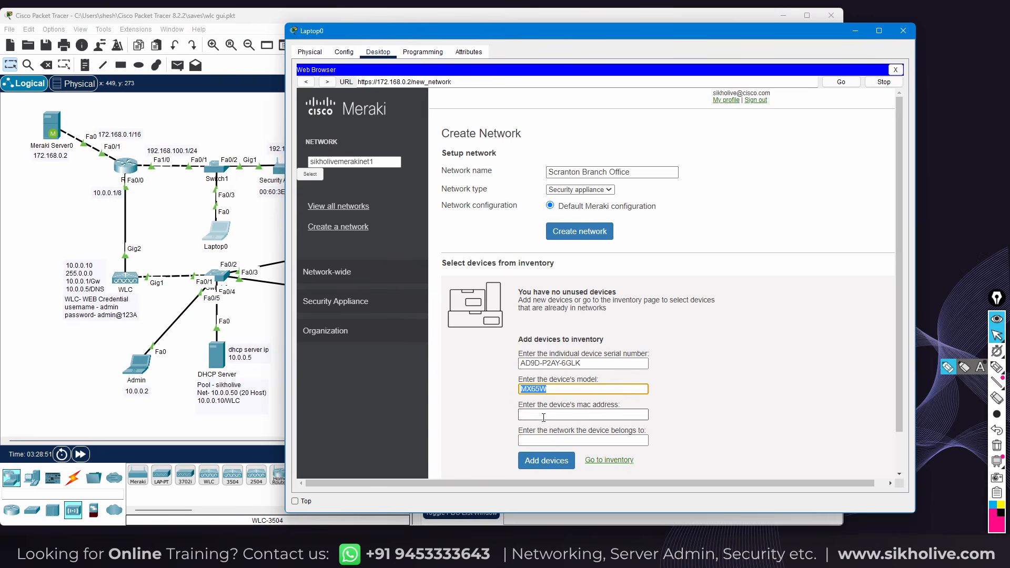
Copy the appliance's MAC address 00:60:3E:86:85:B6 into the form
click(257, 209)
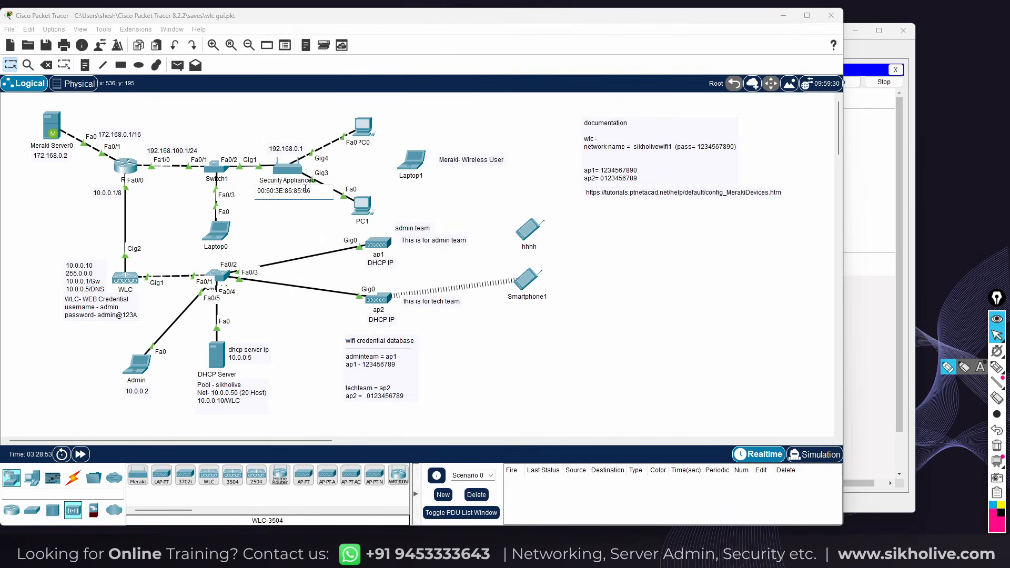
drag(311, 190, 250, 193)
key(ctrl+c)
drag(213, 228, 216, 231)
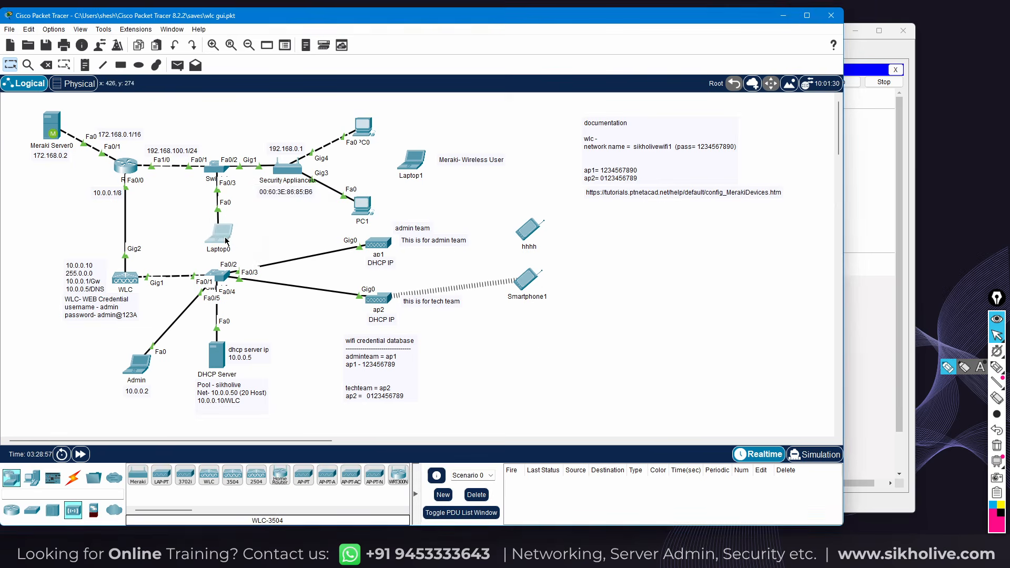
click(221, 240)
key(ctrl+v)
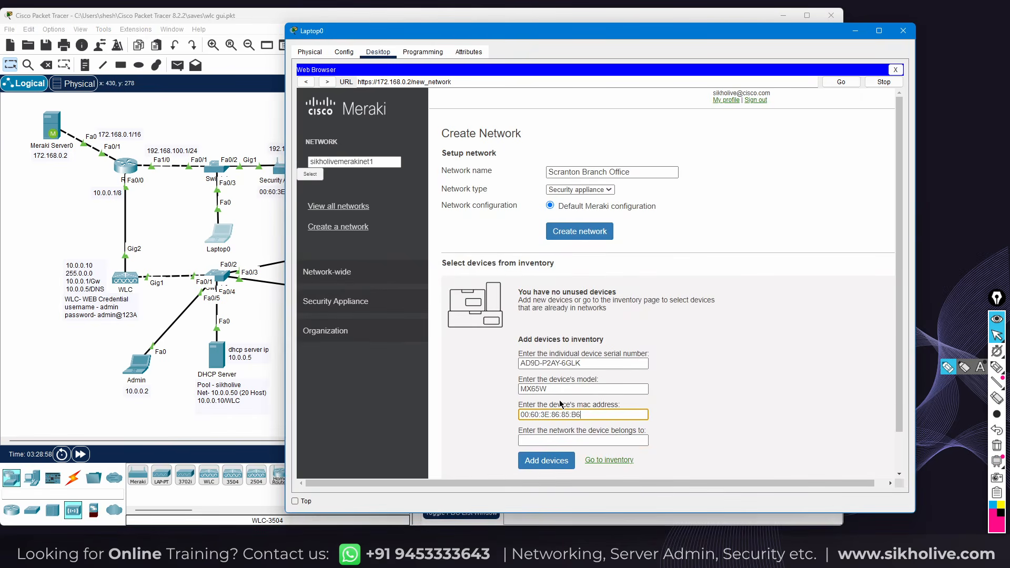
Enter sikholivemerakinet1 as the device's network by copying and pasting the name
click(538, 440)
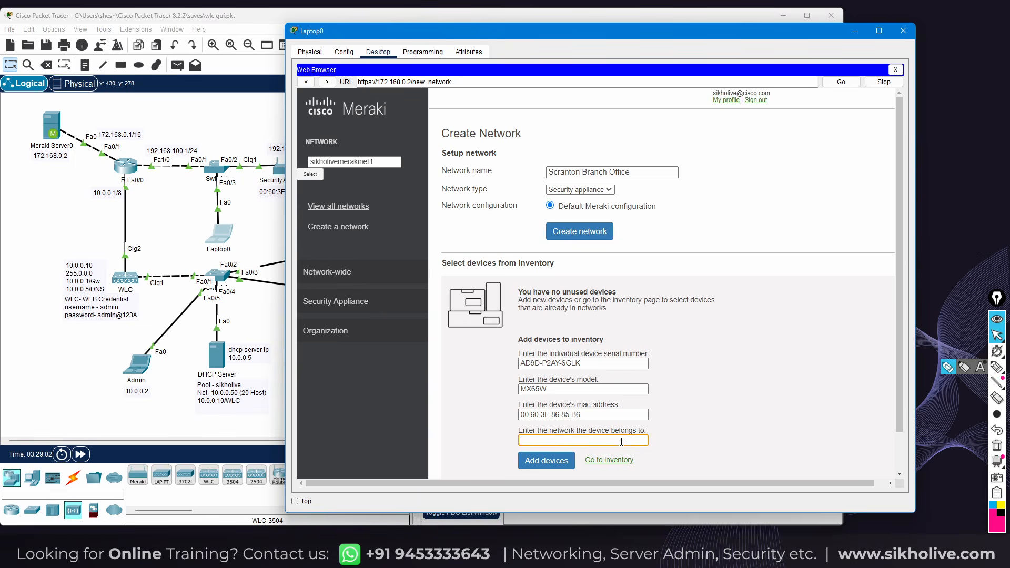
drag(401, 161, 304, 162)
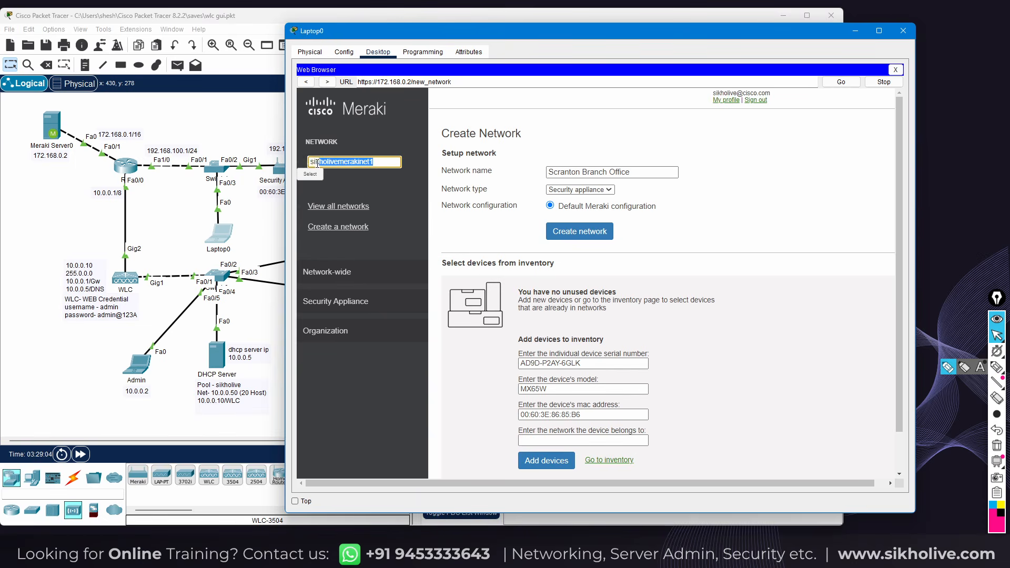
key(ctrl+c)
click(530, 440)
key(ctrl+v)
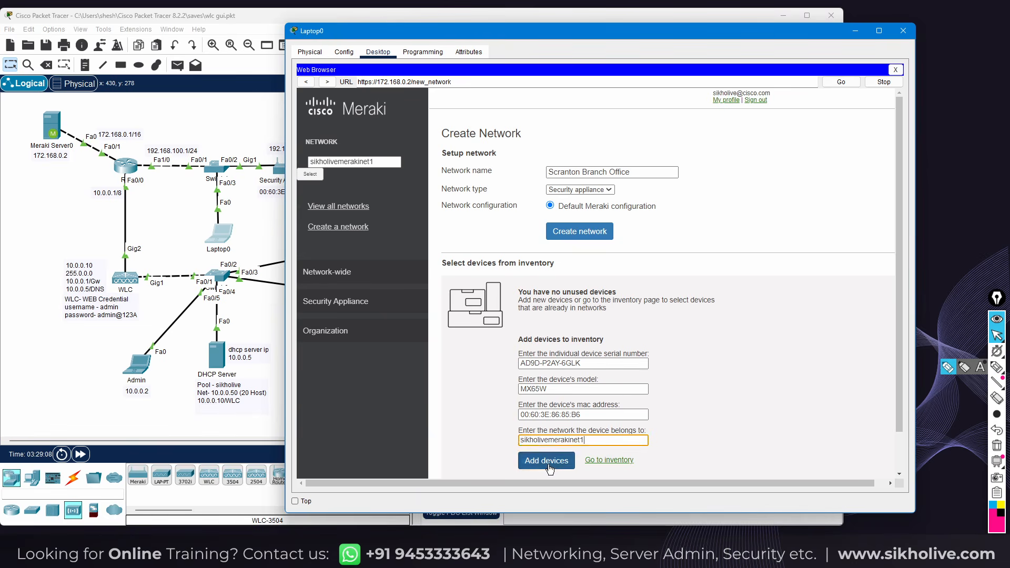
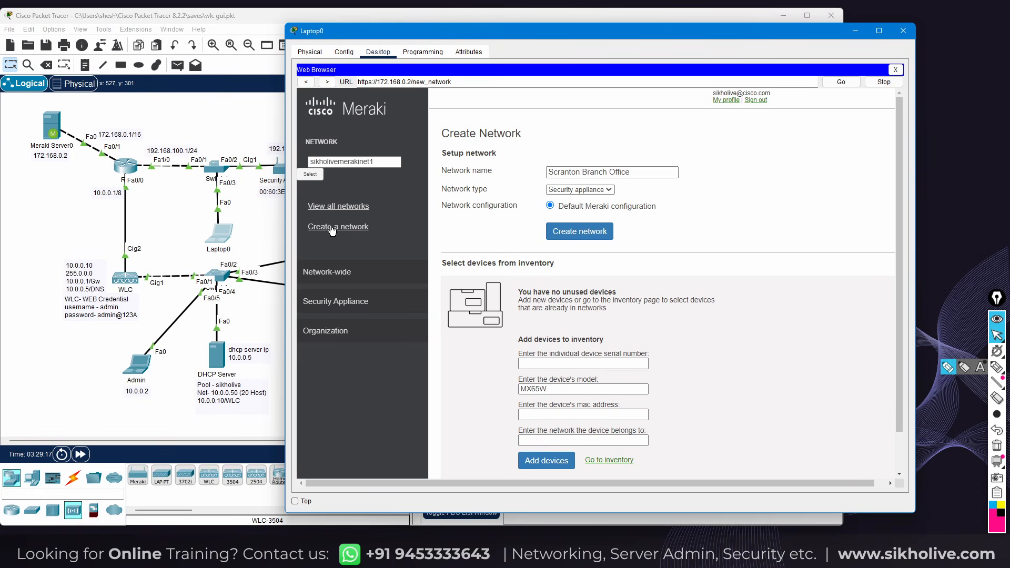
Show the Meraki networks overview listing sikholivemerakinet1 with its MX65W appliance
click(321, 208)
drag(407, 34, 418, 21)
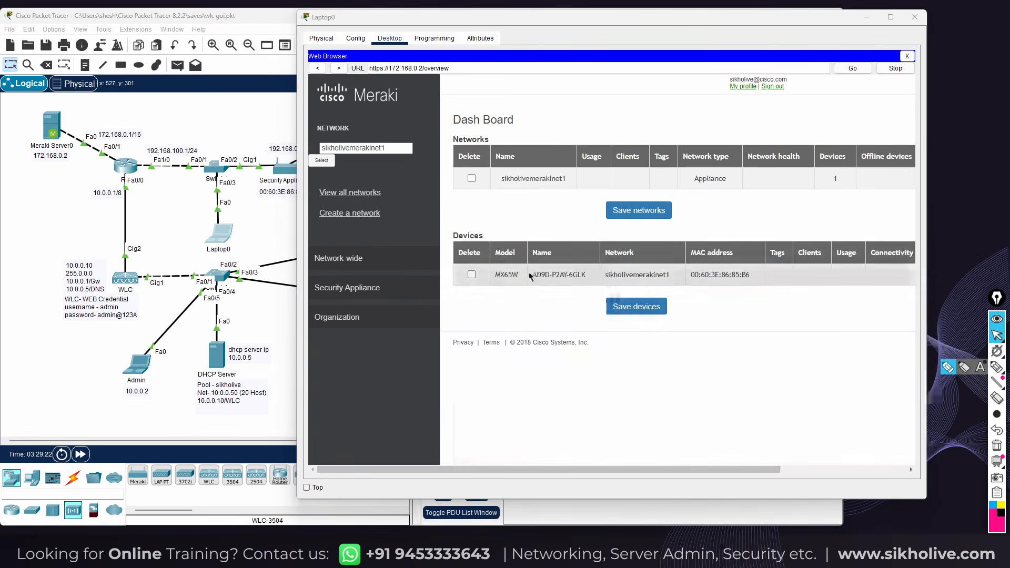
click(546, 276)
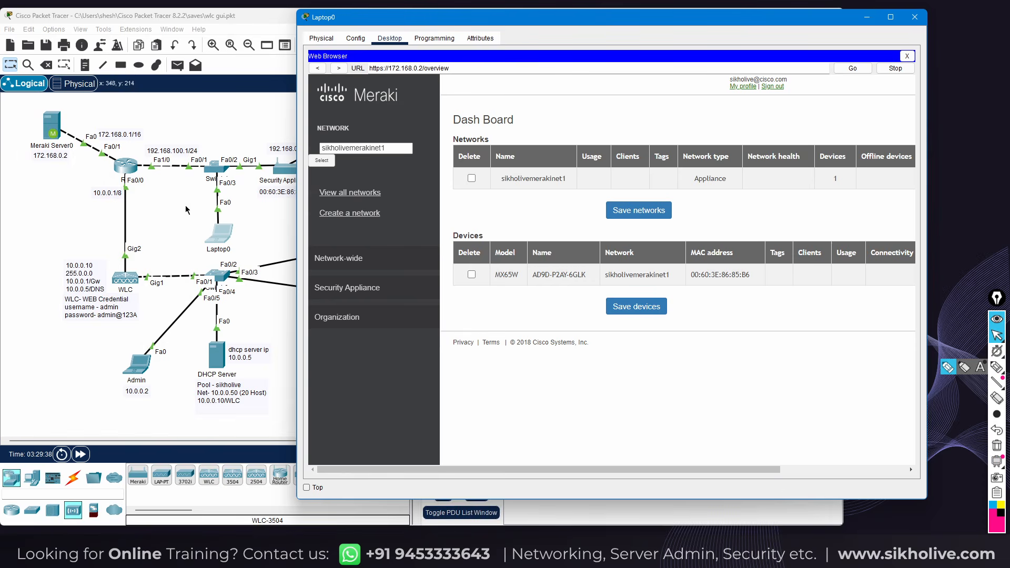
click(175, 114)
drag(271, 156, 310, 201)
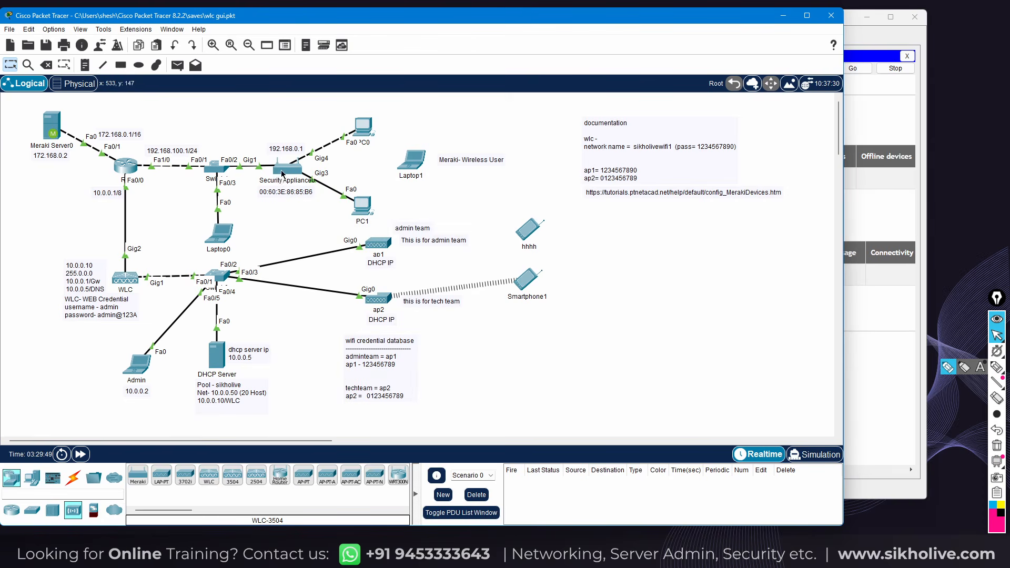
mouse_move(283, 183)
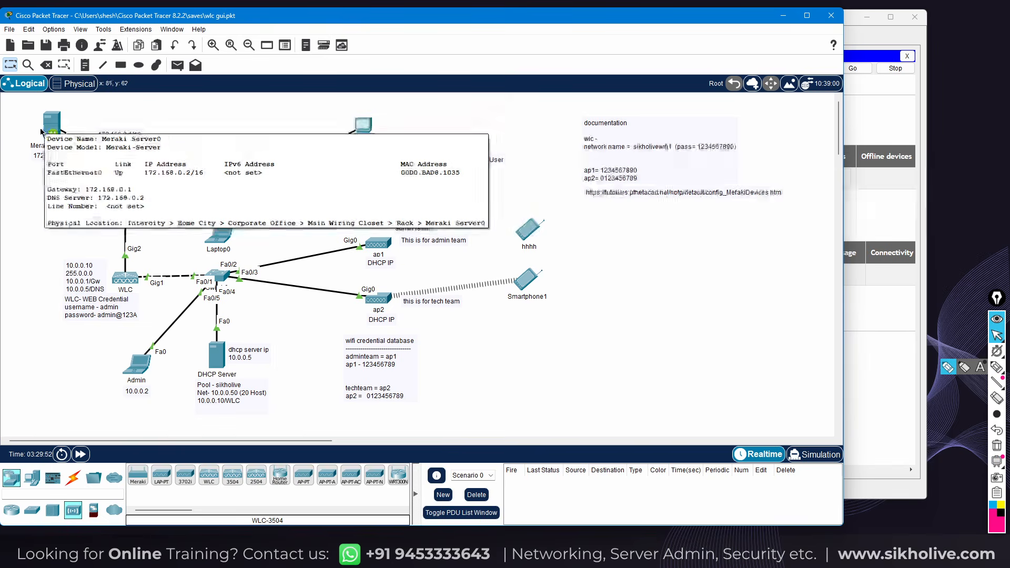
drag(24, 106, 64, 157)
click(77, 171)
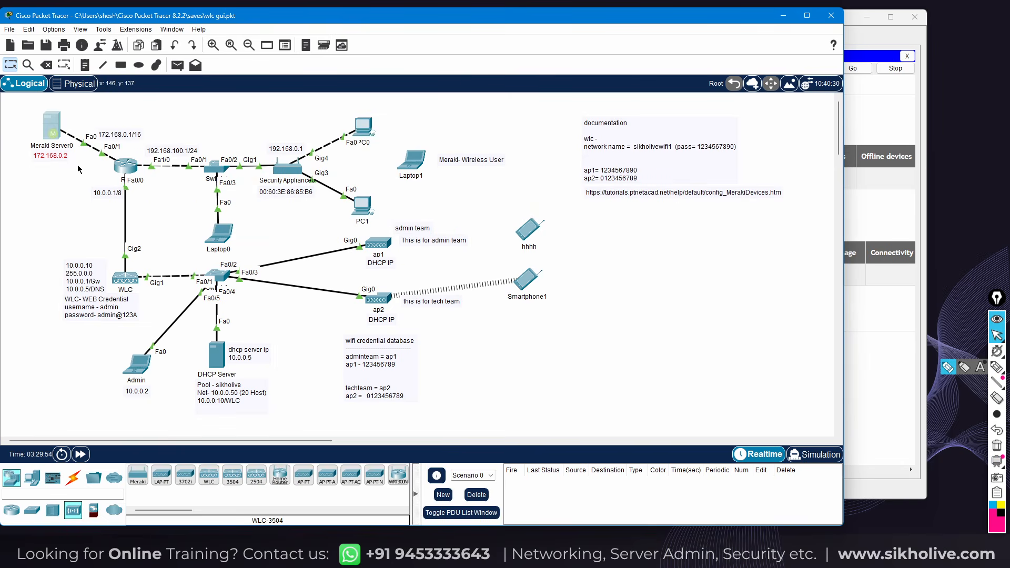
drag(392, 137, 476, 189)
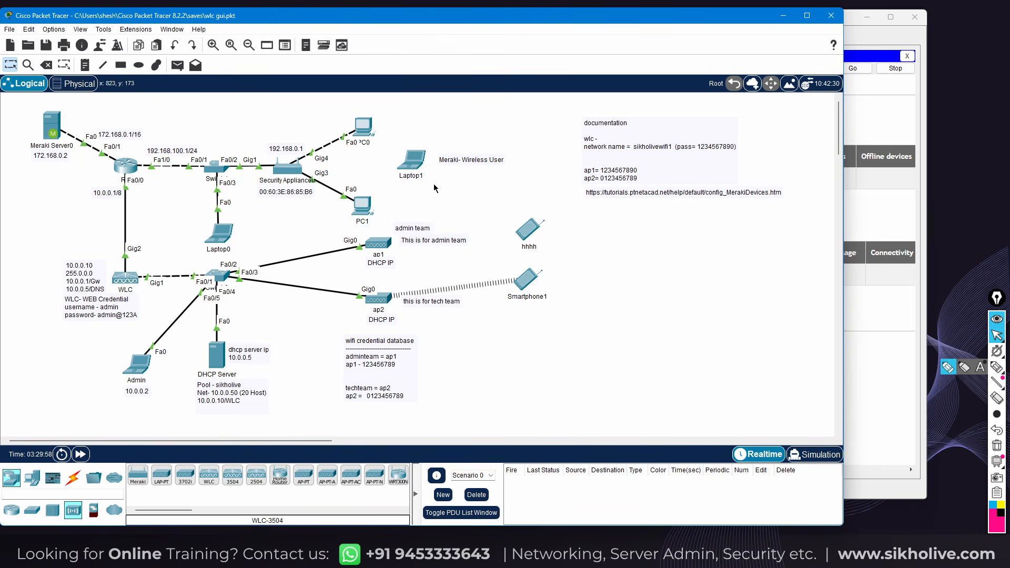
mouse_move(389, 136)
mouse_down()
mouse_move(518, 204)
mouse_move(475, 195)
mouse_move(398, 147)
mouse_up()
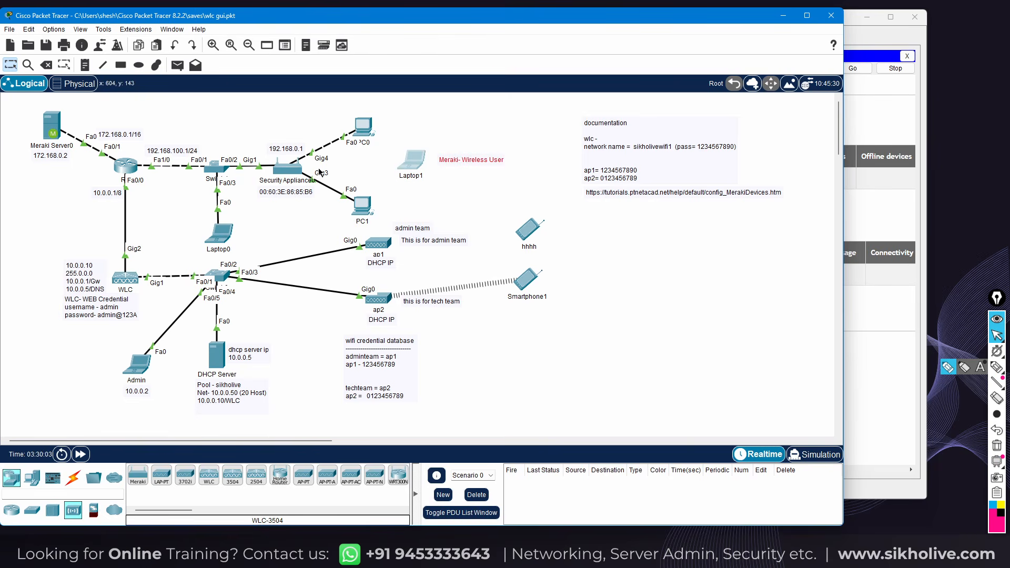
Open Network-wide > General for sikholivemerakinet1 and look over its admin list and Create User form
click(224, 235)
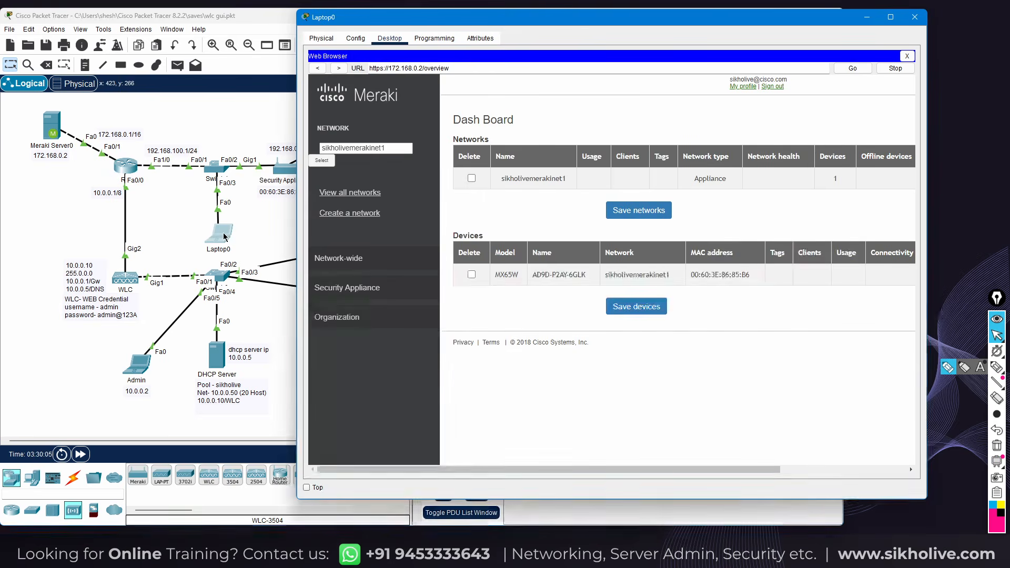
click(338, 258)
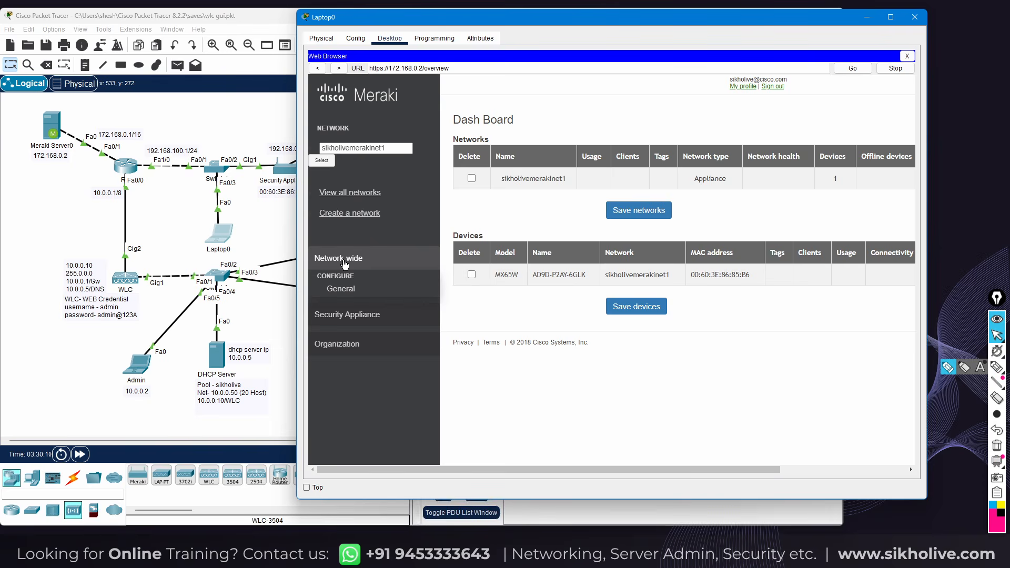
click(342, 291)
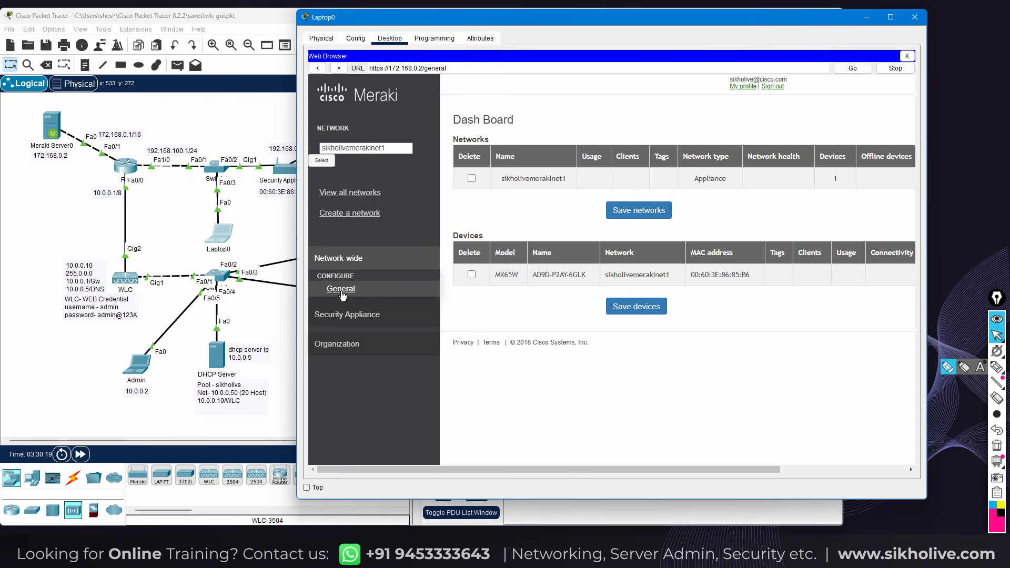
click(341, 289)
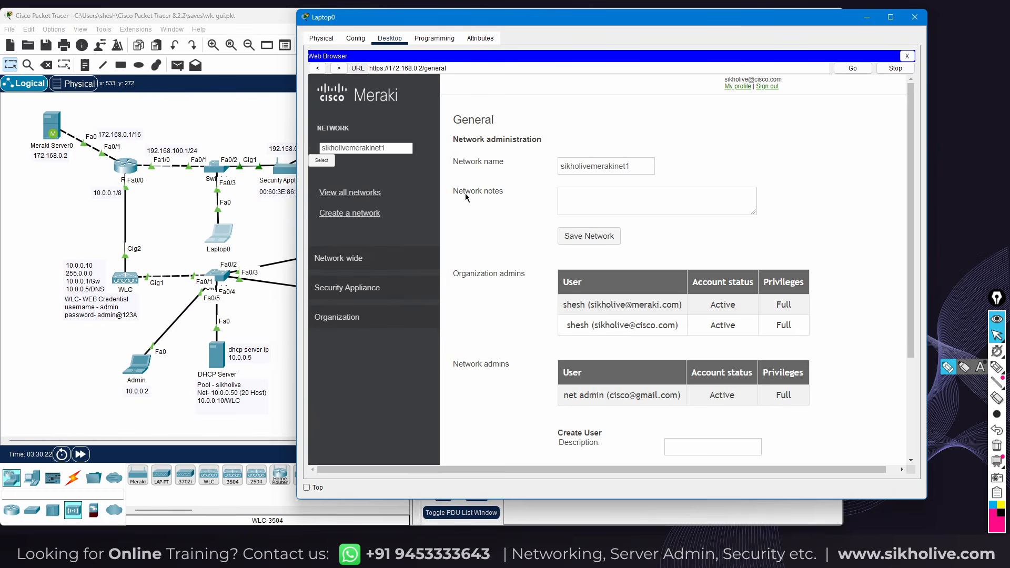
drag(526, 18, 530, 20)
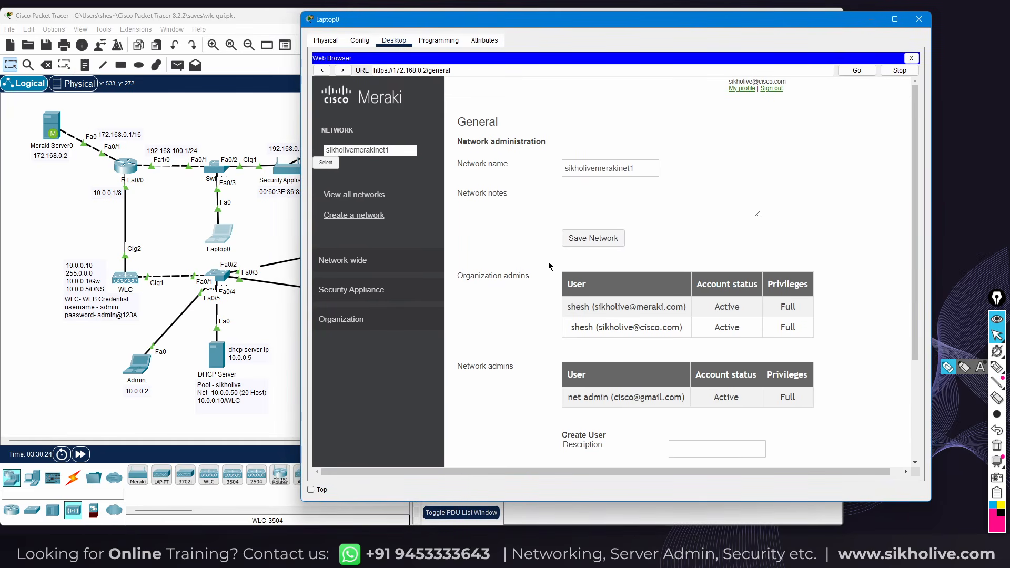
scroll(525, 228, down, 4)
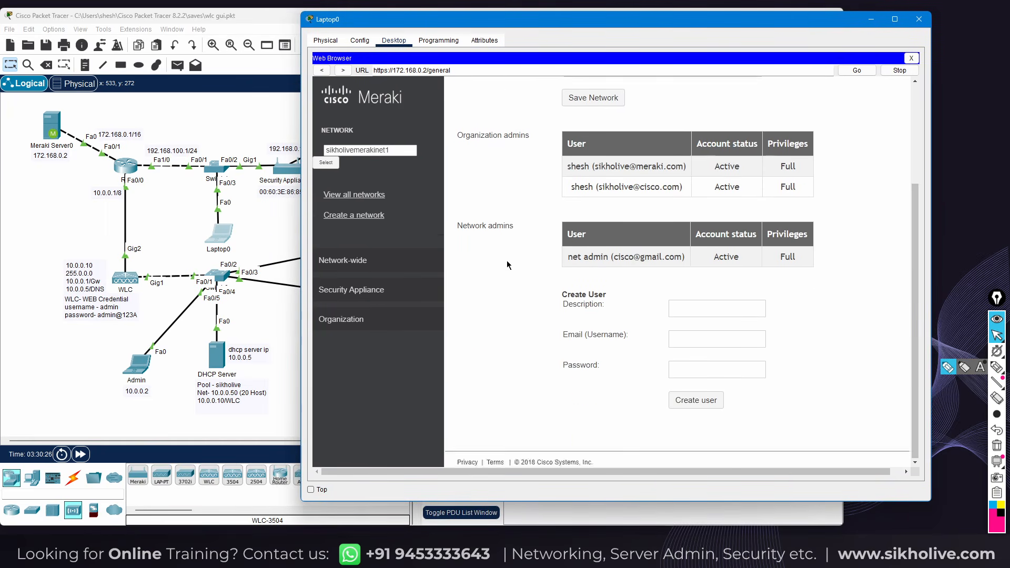
scroll(507, 261, up, 3)
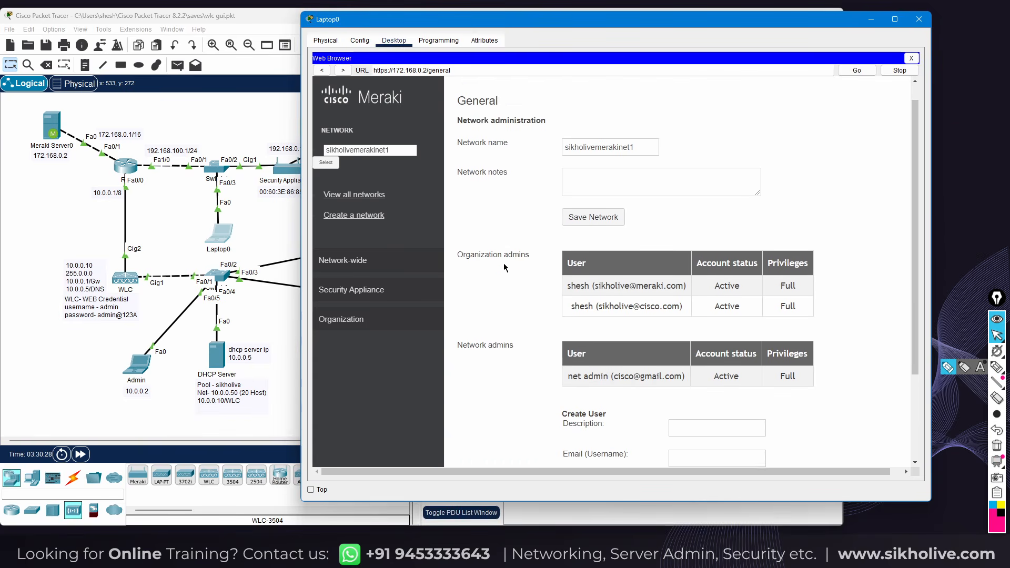
scroll(505, 260, down, 2)
scroll(507, 255, up, 3)
scroll(680, 343, down, 3)
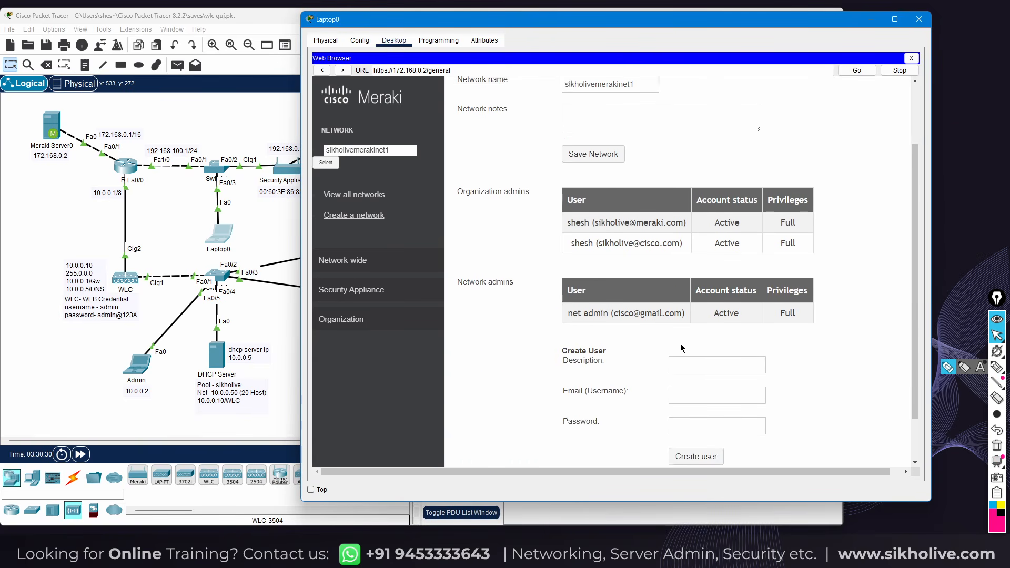
Create a new admin user with description 'net', an e-mail username and a password
click(698, 347)
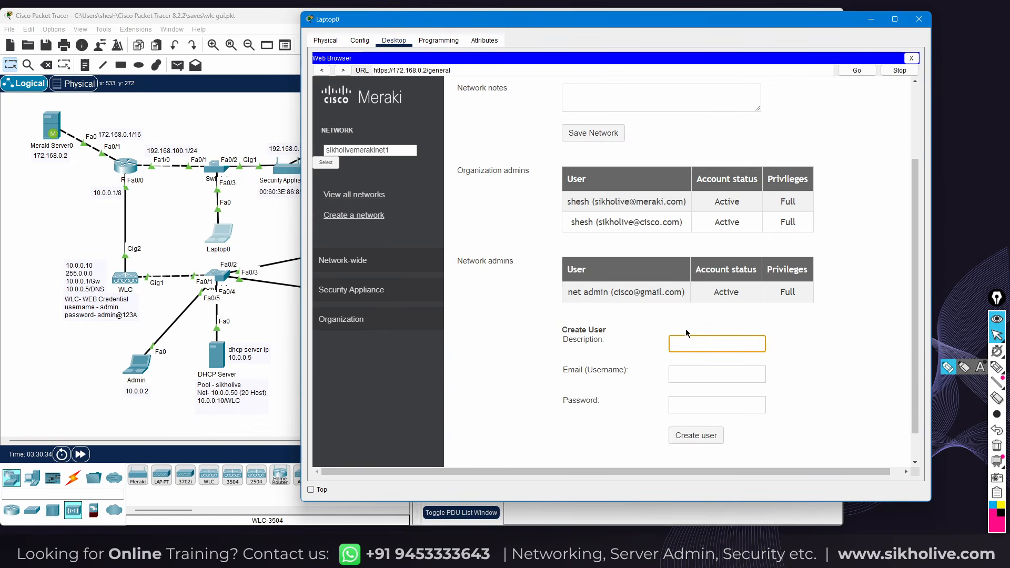
text(net)
click(707, 372)
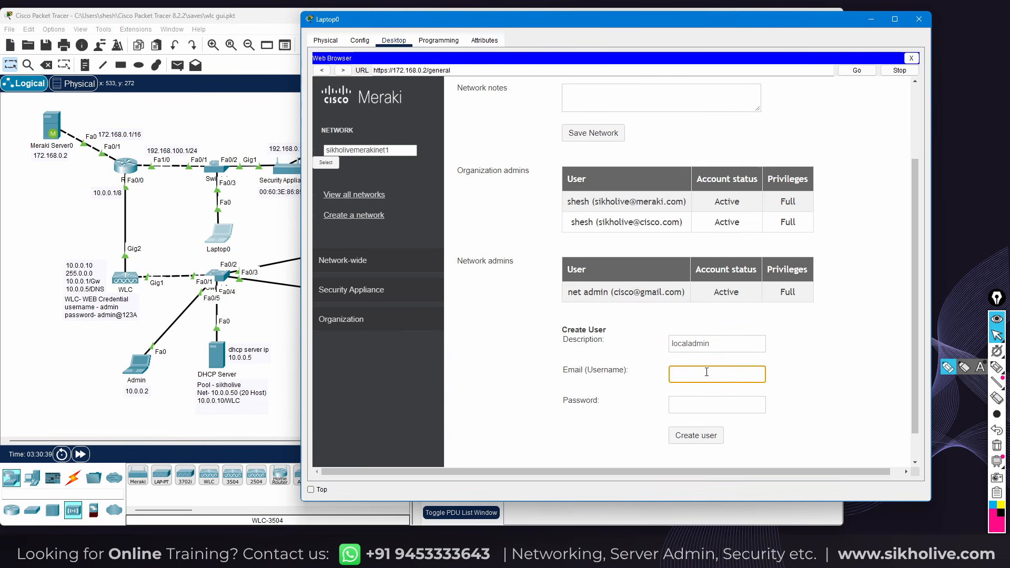
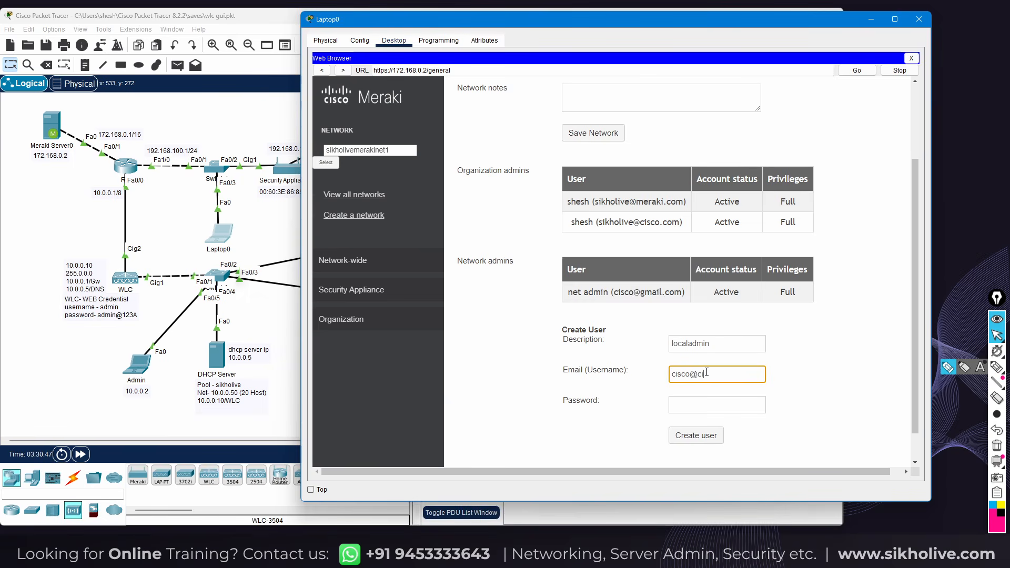
click(684, 405)
text(admin@123)
click(696, 442)
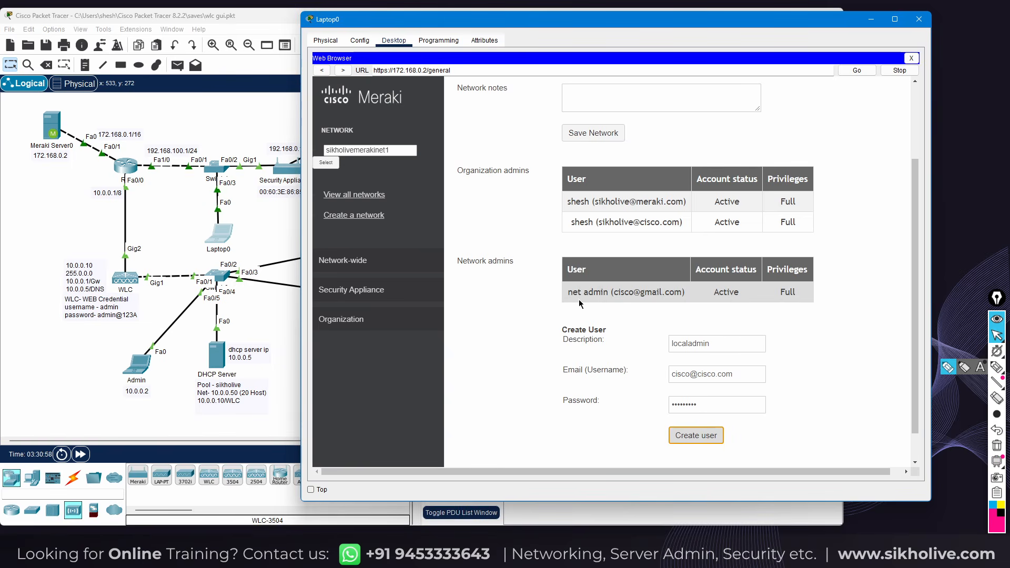
key(Return)
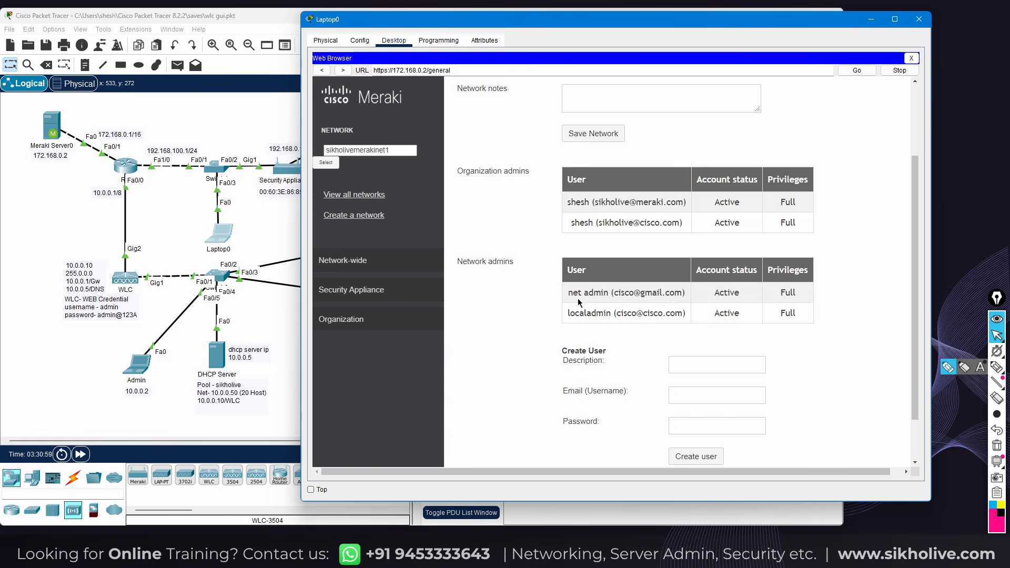
Check that the new localadmin row shows Active status with Full privileges
drag(570, 314, 740, 313)
click(647, 321)
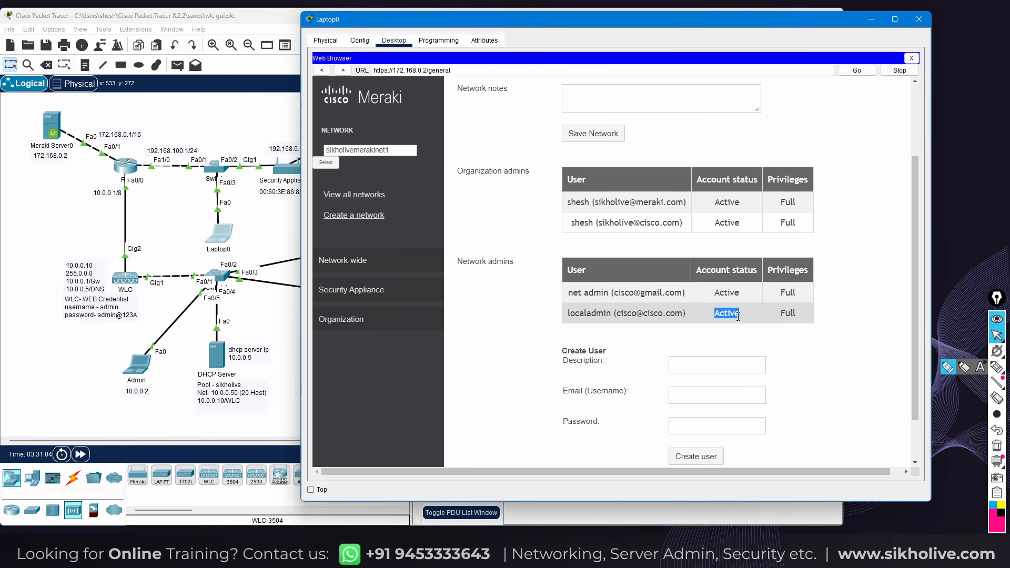
click(791, 311)
scroll(724, 356, down, 2)
scroll(745, 329, up, 5)
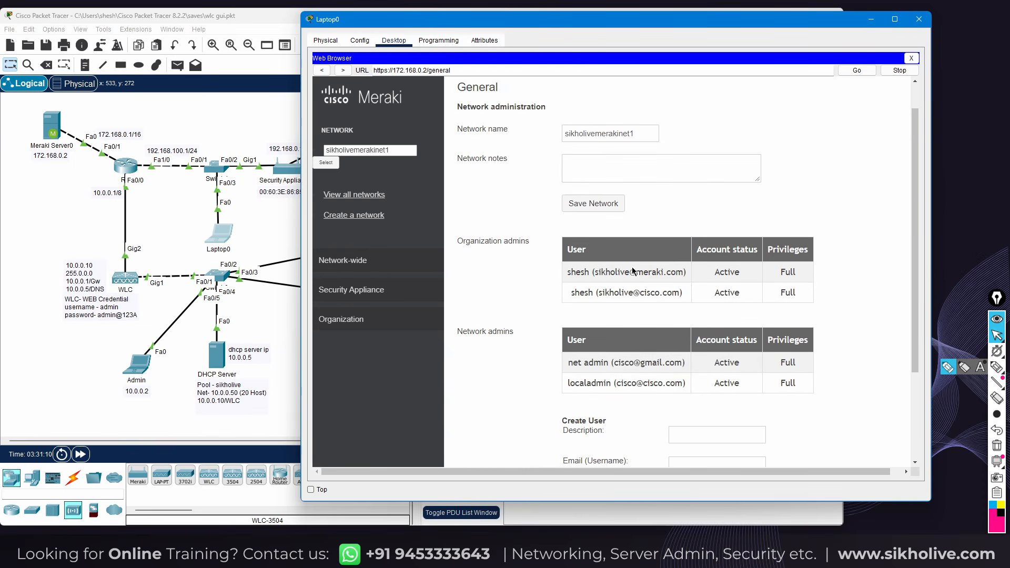
Open Security Appliance > Appliance Status to view the Live data page listing 12 ports
click(351, 290)
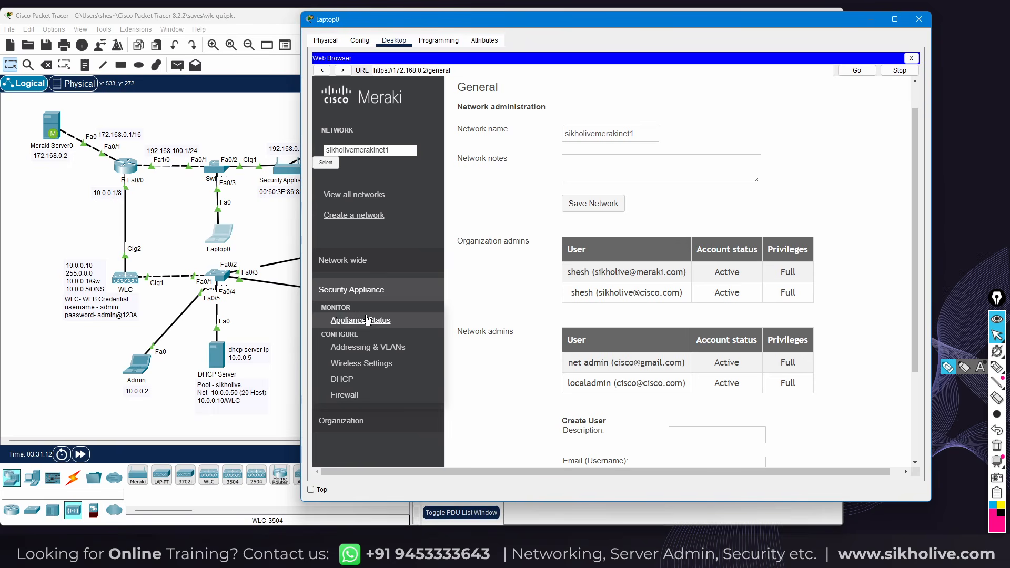
click(353, 325)
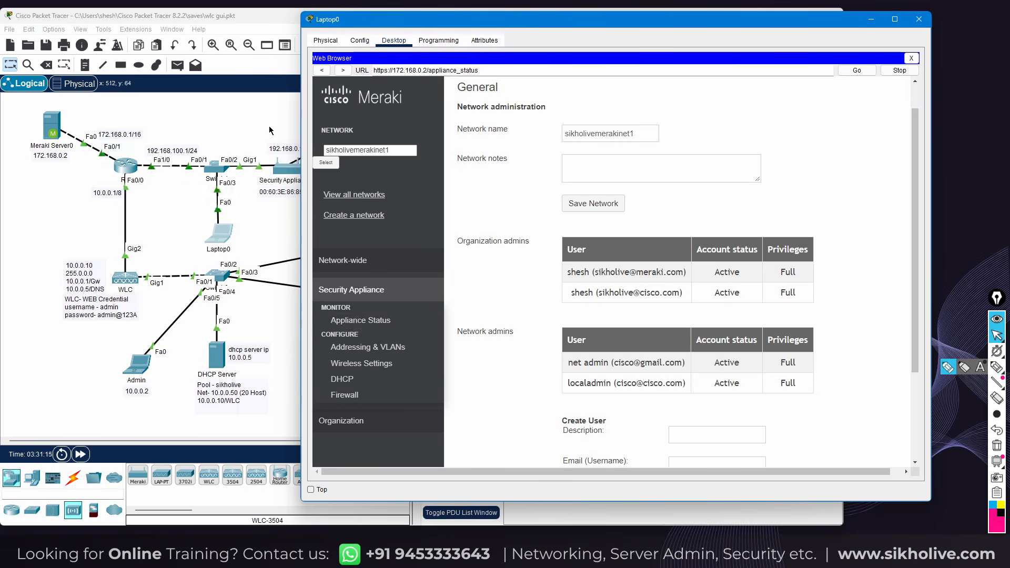
click(295, 182)
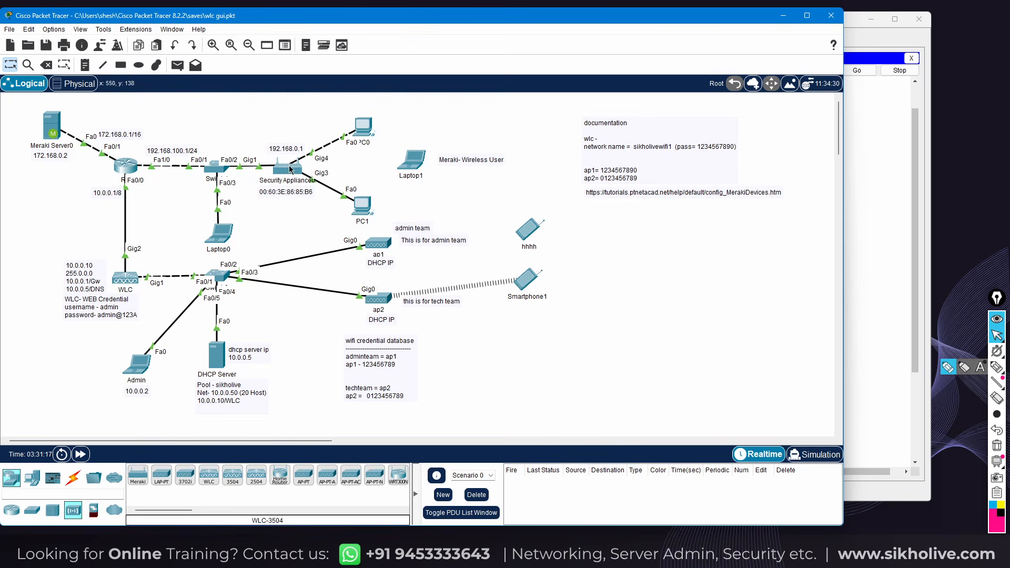
drag(26, 105, 80, 185)
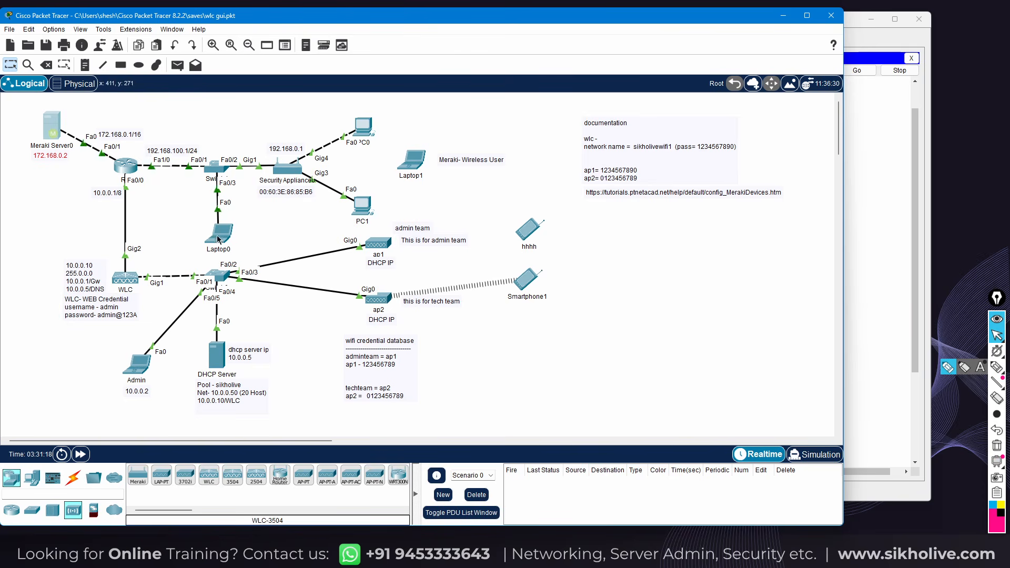
click(218, 235)
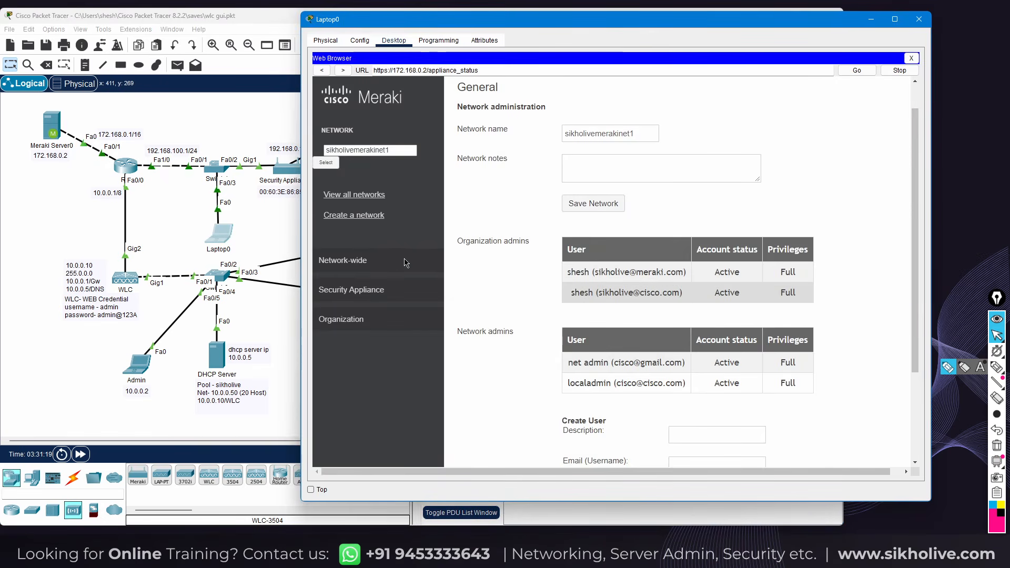
mouse_move(414, 280)
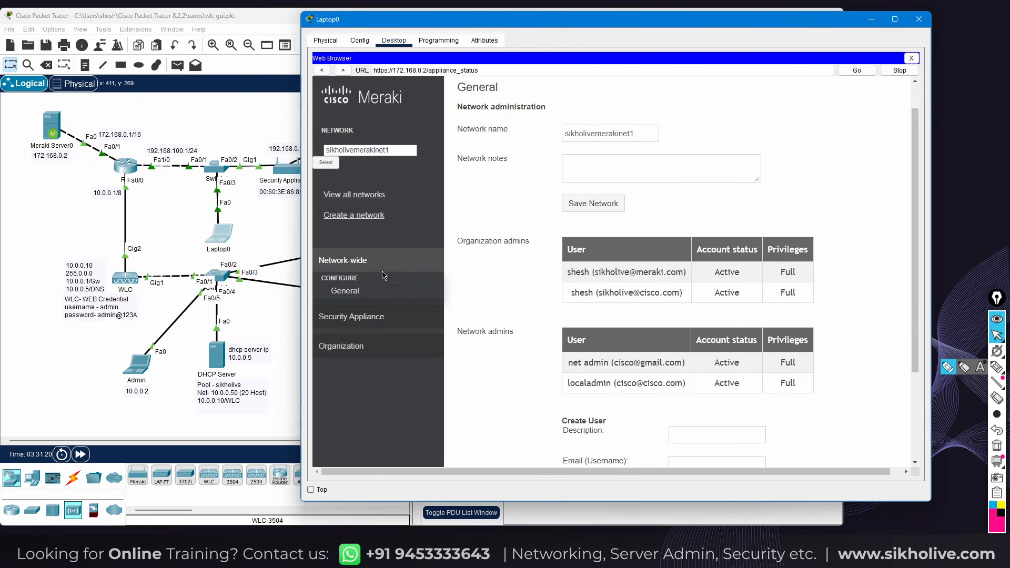
mouse_move(347, 297)
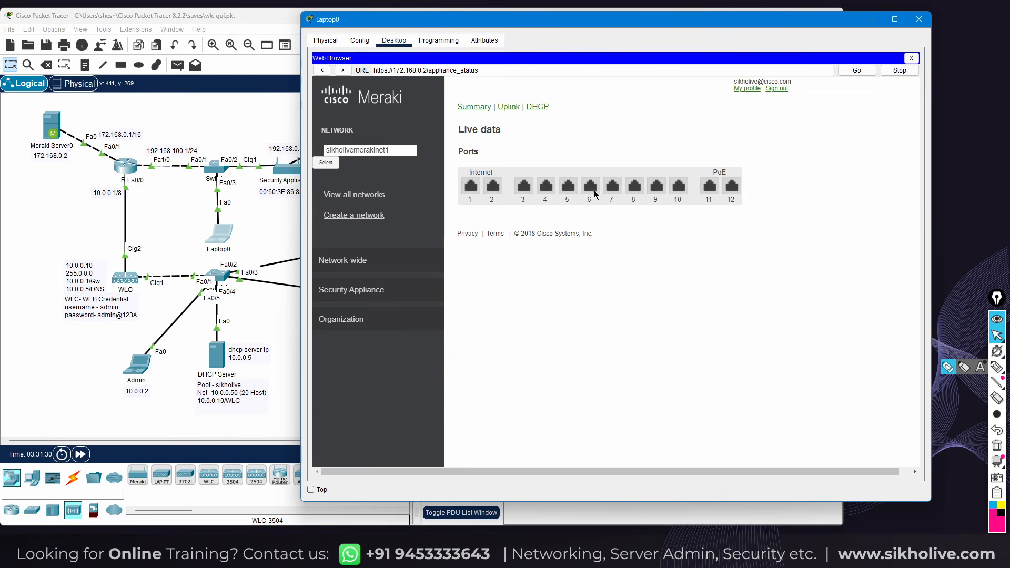
drag(526, 23, 592, 38)
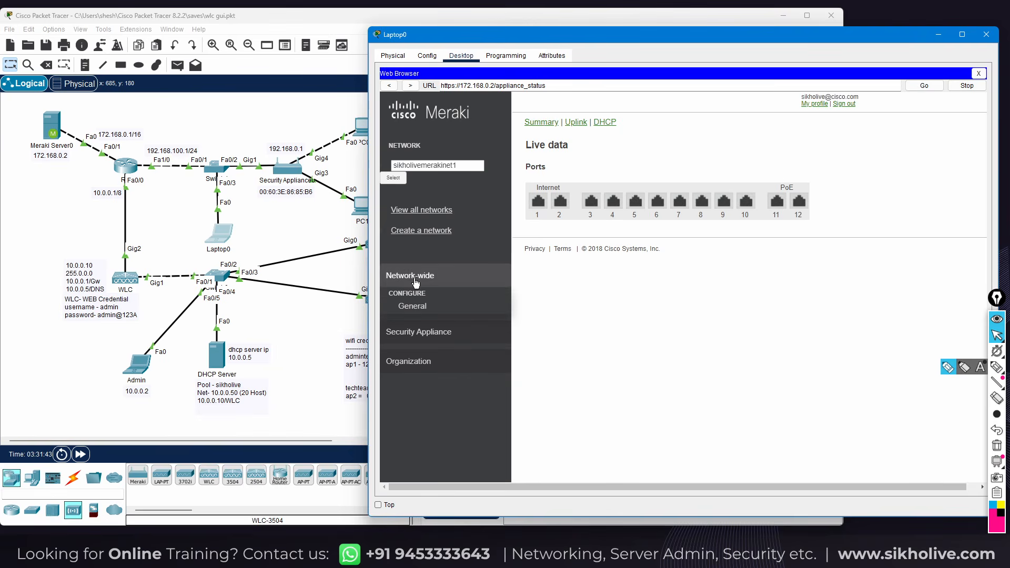
mouse_move(418, 307)
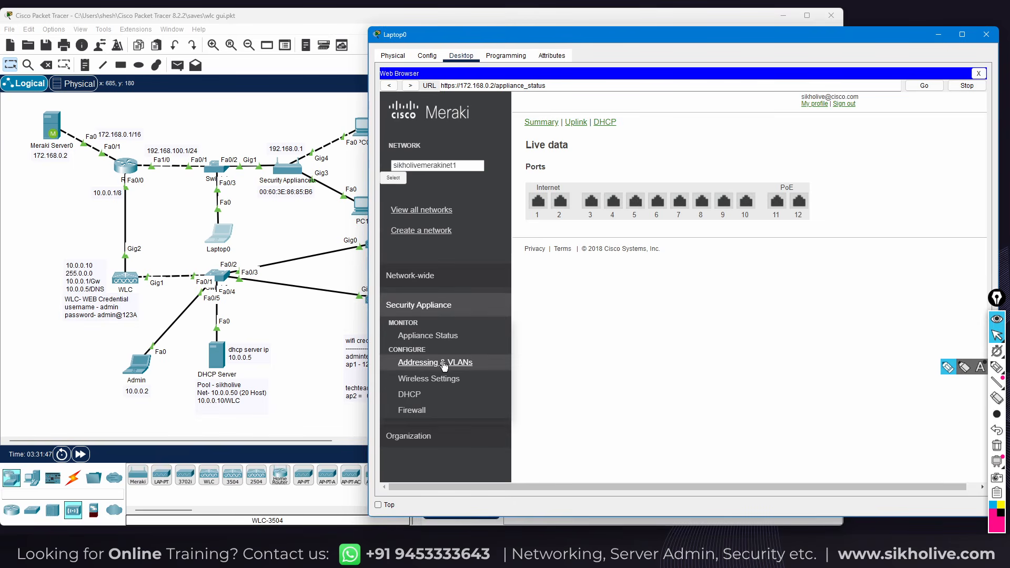
Open Addressing & VLANs and review NAT mode and the 192.168.0.0 route via 192.168.0.1
click(445, 362)
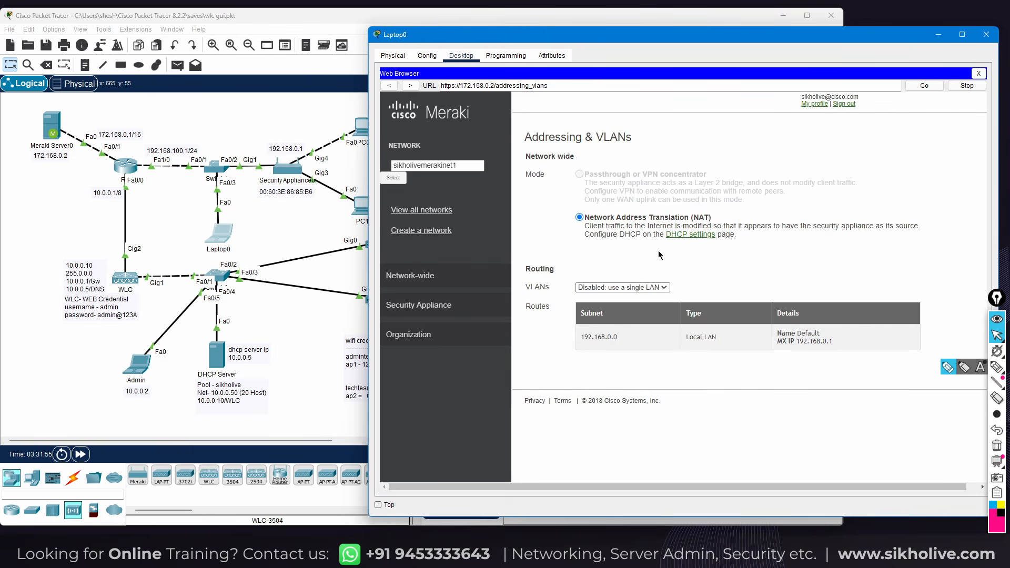
drag(595, 336, 824, 333)
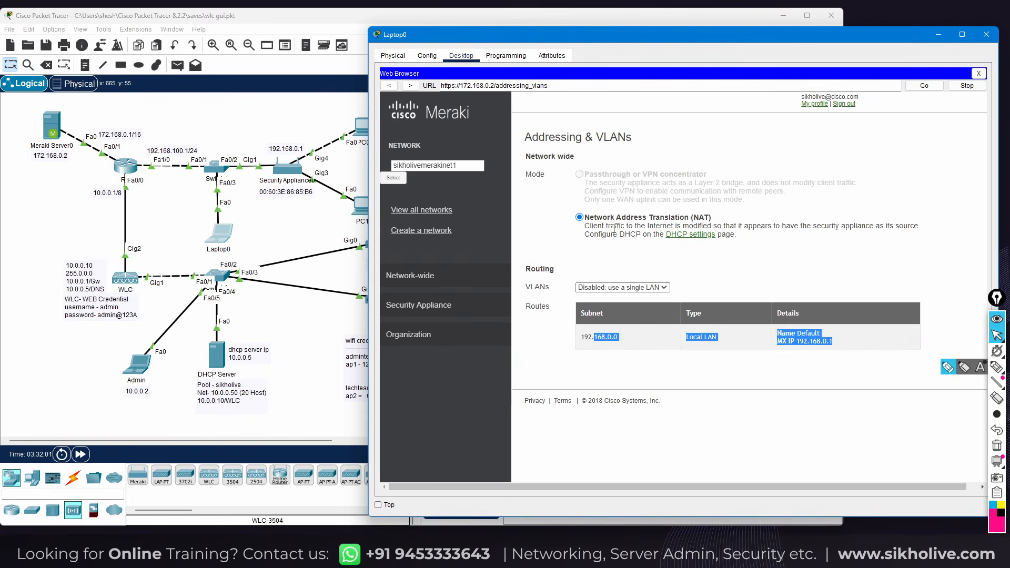
mouse_move(408, 334)
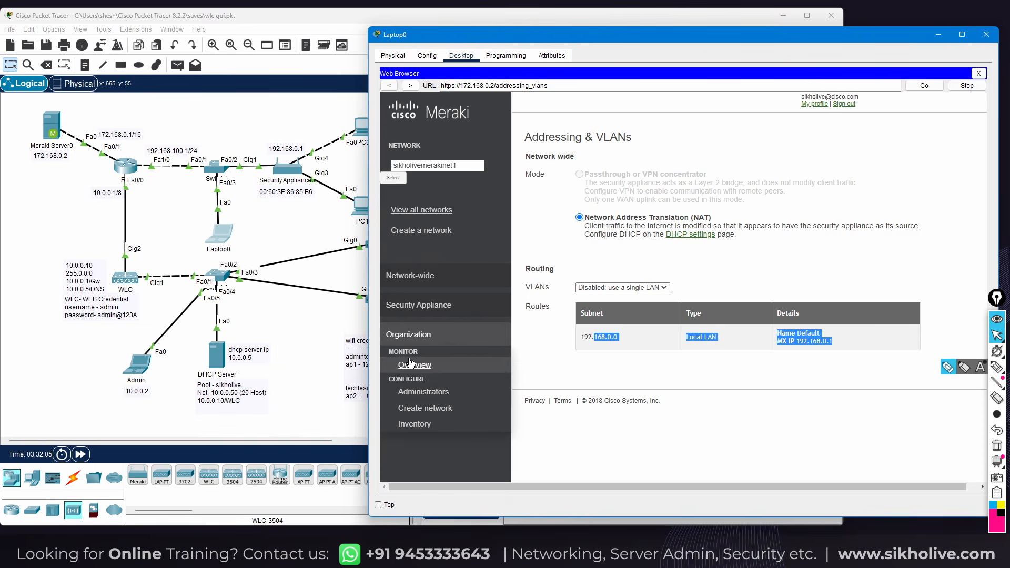
mouse_move(416, 308)
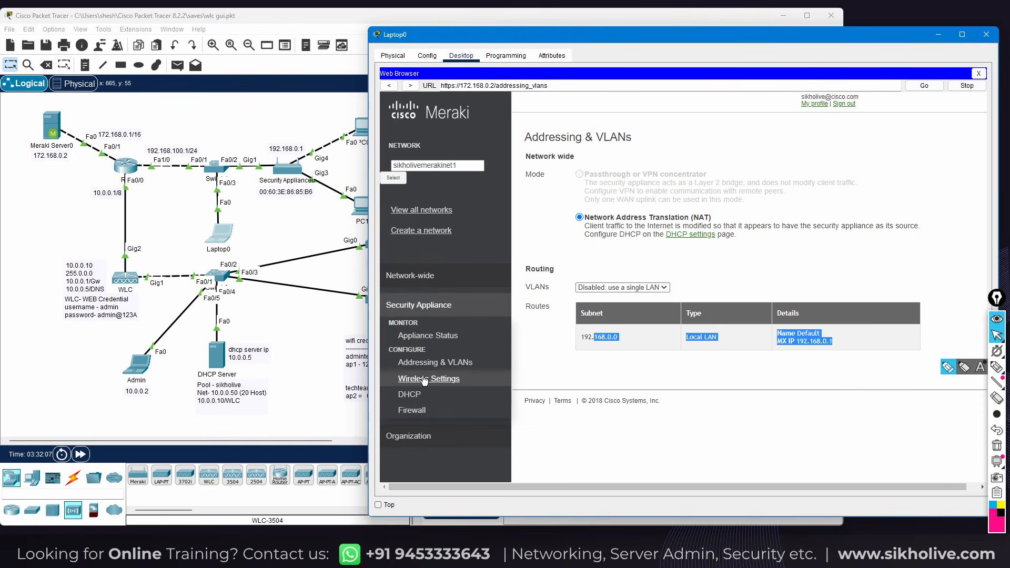
Open the appliance's Wireless Settings and set SSID 1 to Enabled
click(431, 379)
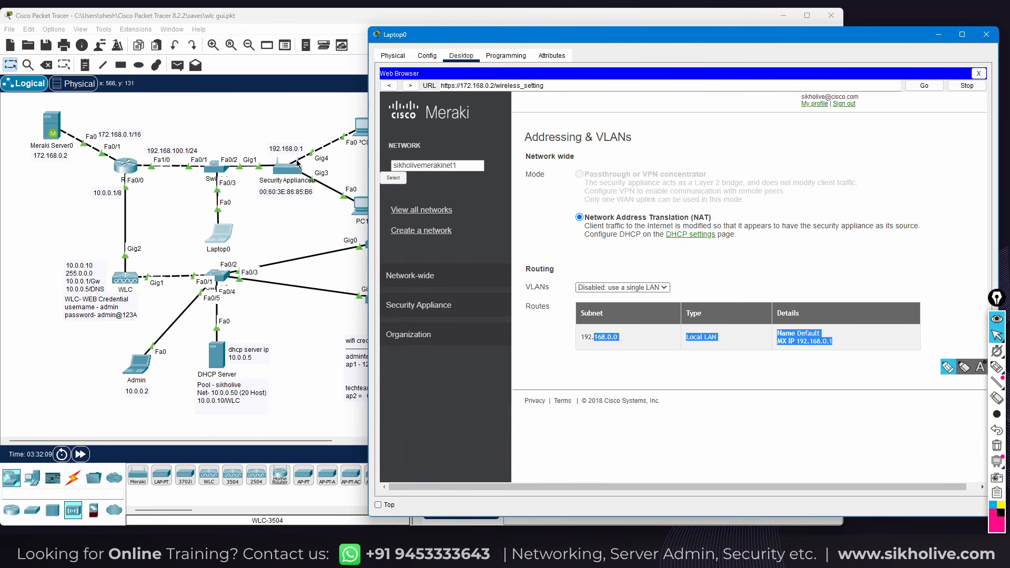
click(278, 120)
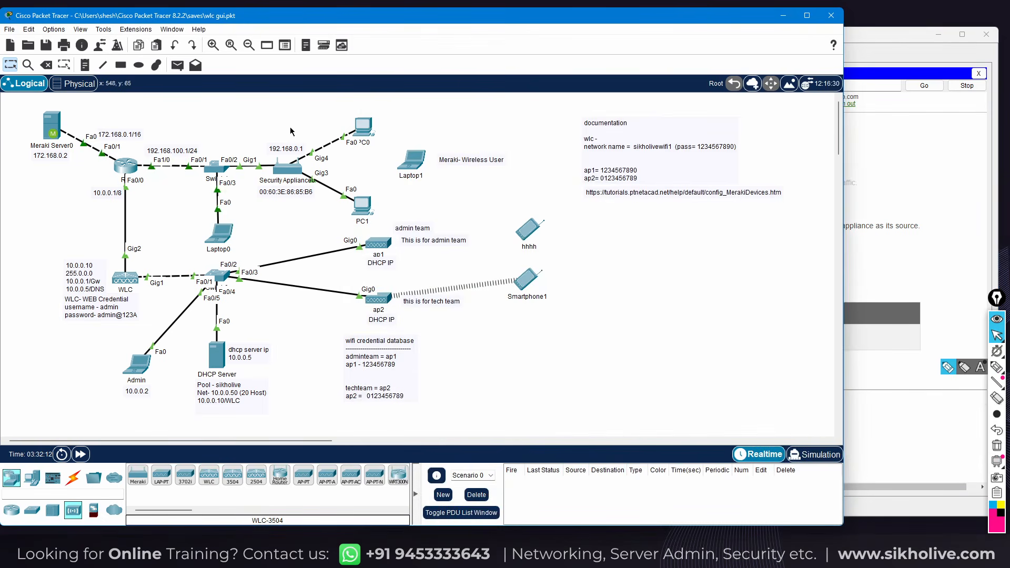
click(218, 233)
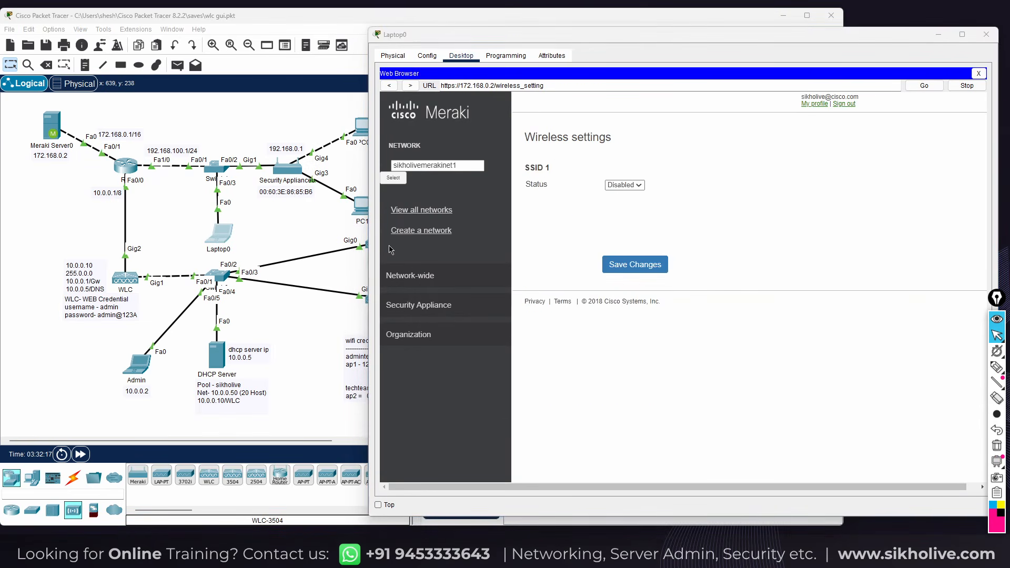
click(624, 185)
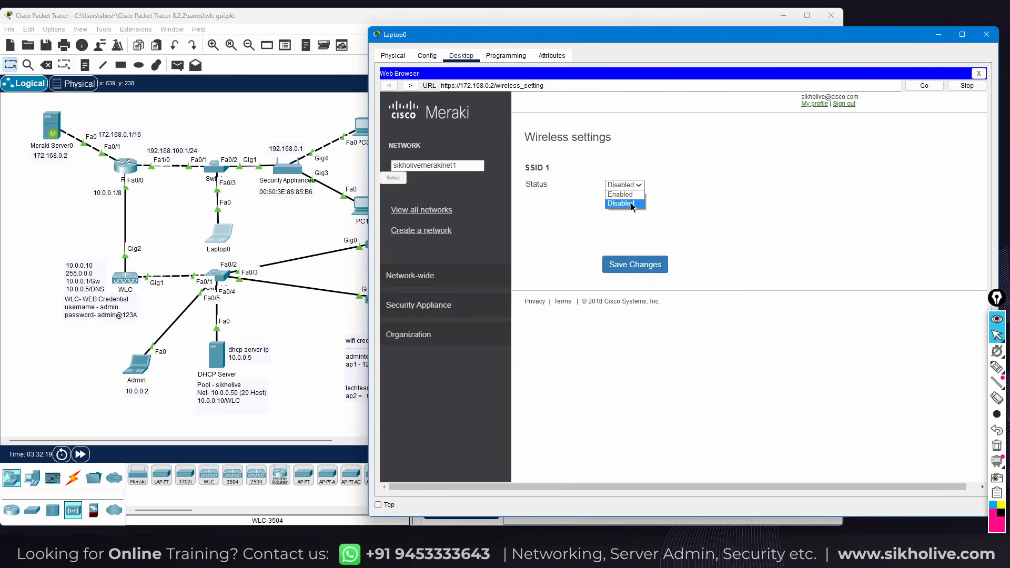
click(621, 195)
Name SSID 1 mrakiwifi1 and give it WPA2 PSK security with a WPA key
click(629, 213)
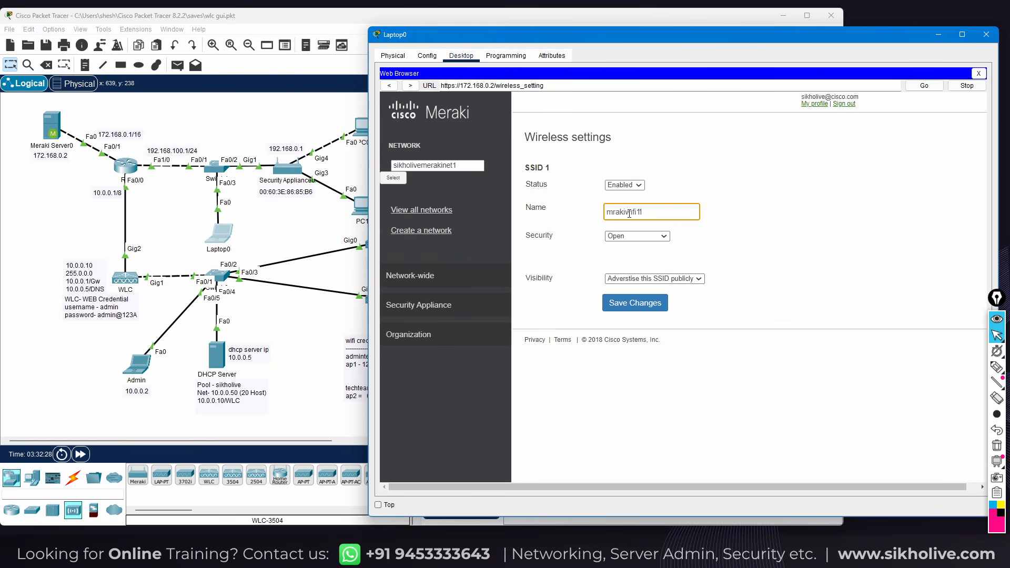
click(634, 236)
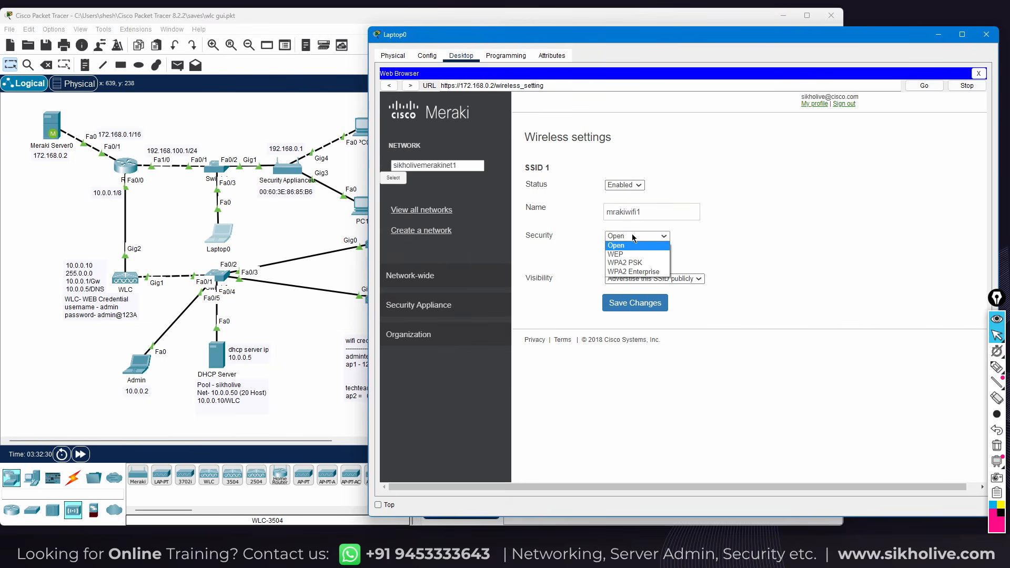
click(576, 224)
click(626, 238)
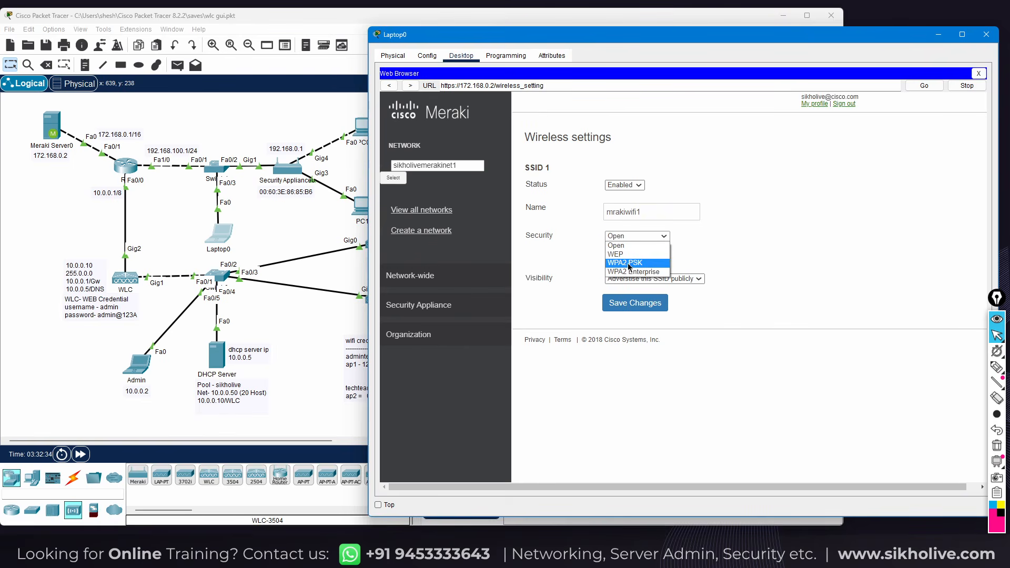
click(626, 263)
click(620, 253)
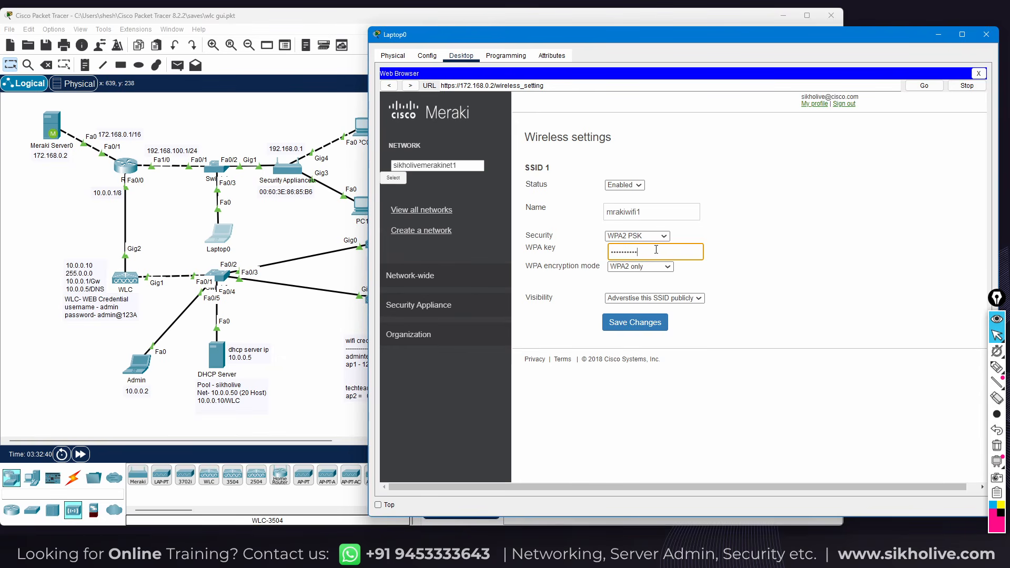
Keep the SSID advertised publicly and save the wireless settings
click(693, 298)
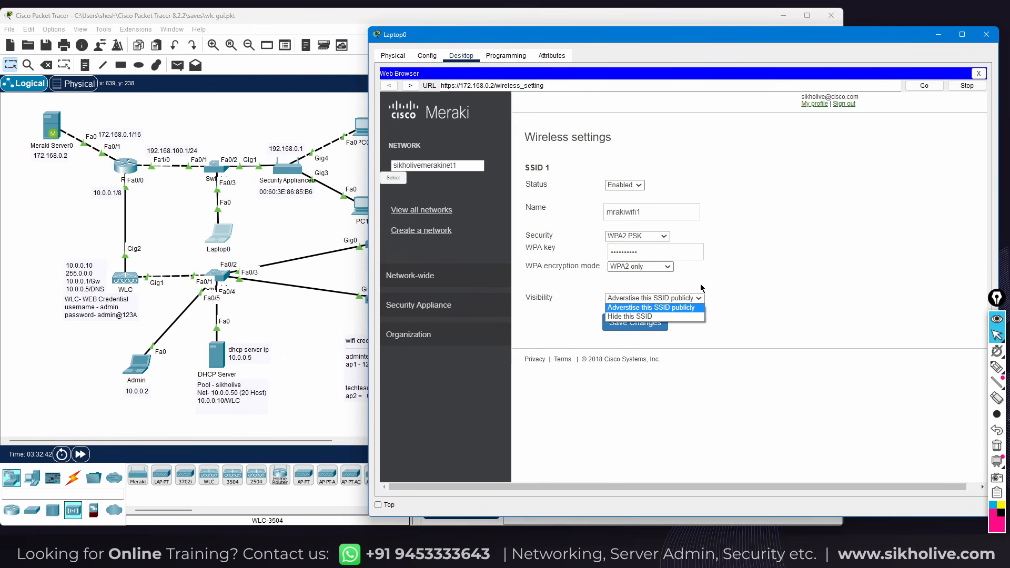
click(756, 277)
click(631, 299)
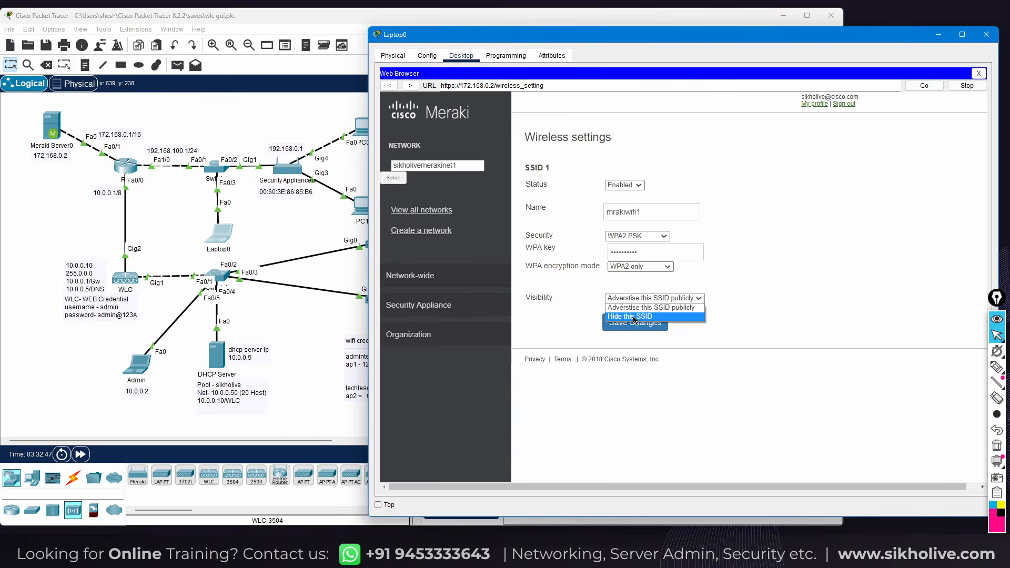
click(633, 307)
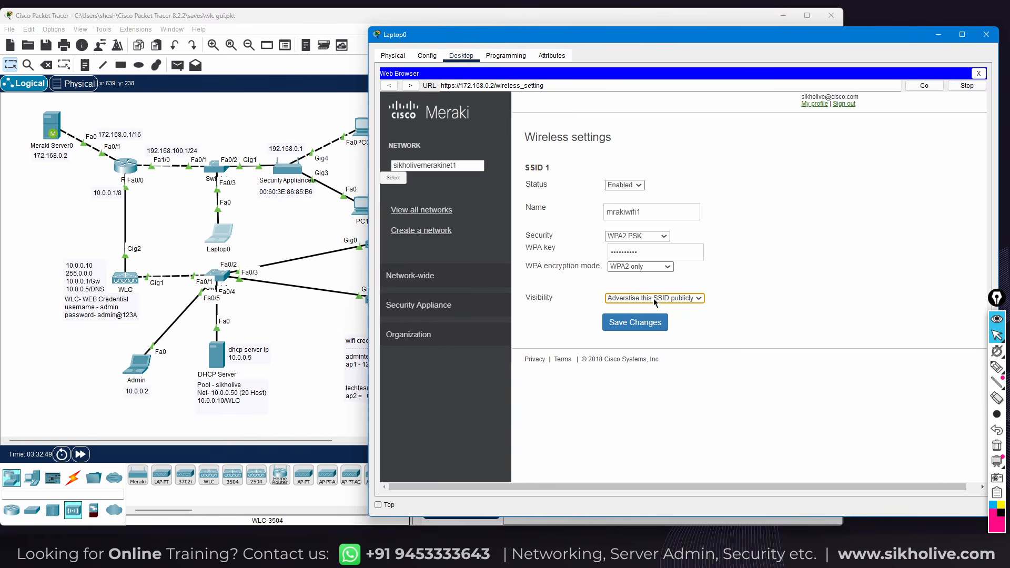
click(627, 323)
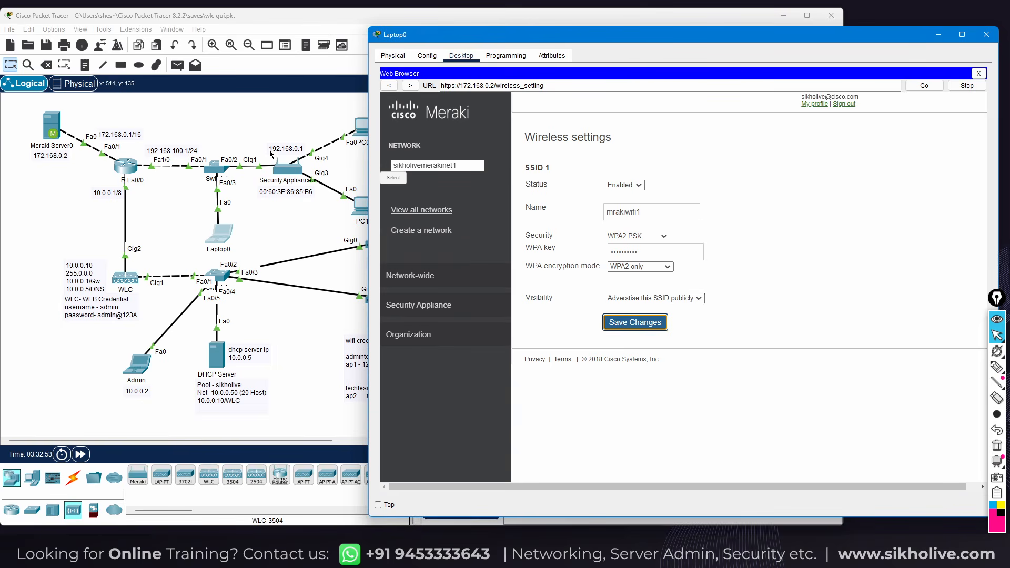
click(261, 128)
drag(262, 128, 316, 207)
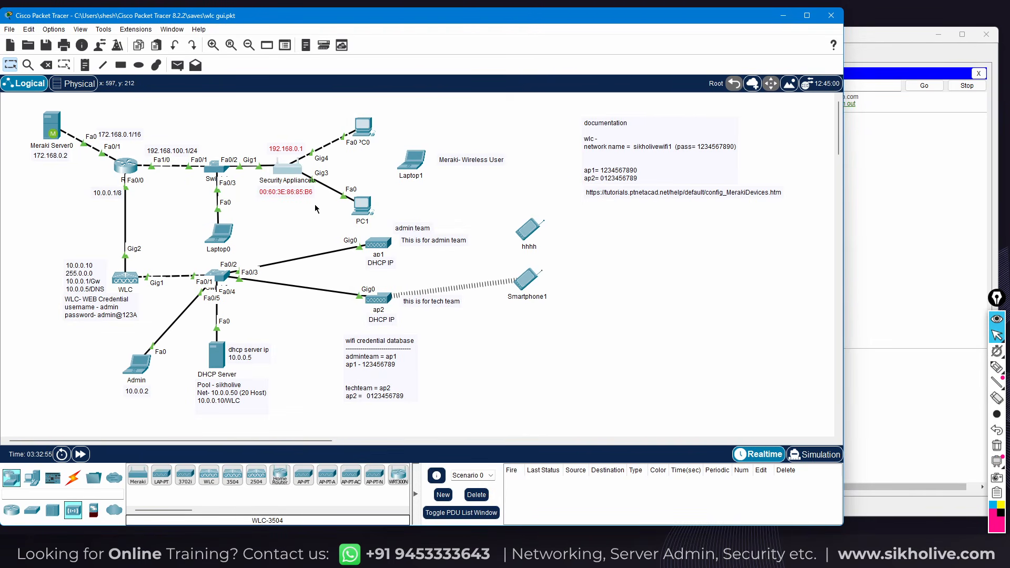
Select the Security Appliance on the Logical workspace canvas
click(248, 141)
drag(260, 155, 315, 197)
drag(242, 141, 318, 214)
click(259, 135)
drag(259, 139, 324, 224)
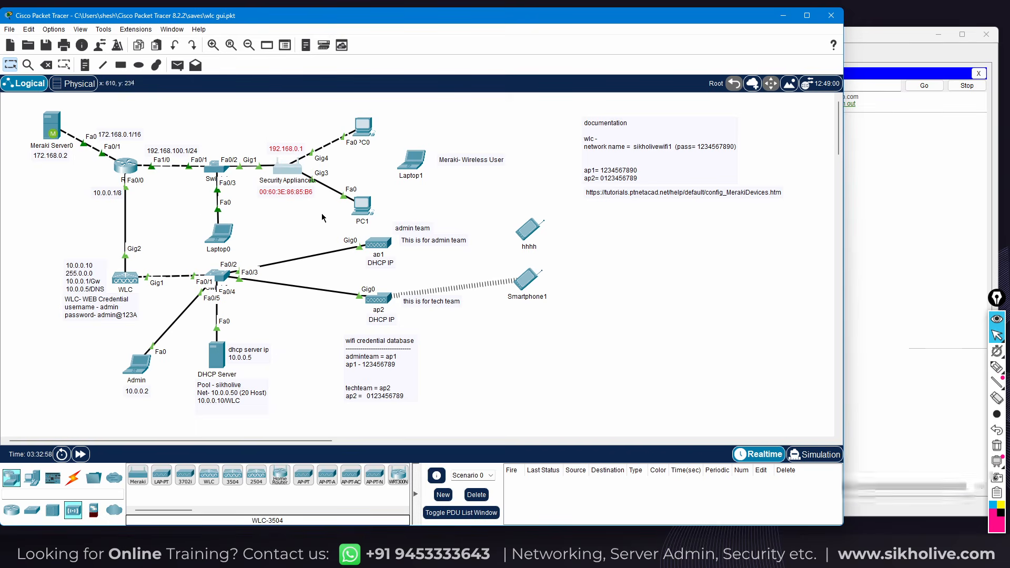
drag(259, 133, 313, 206)
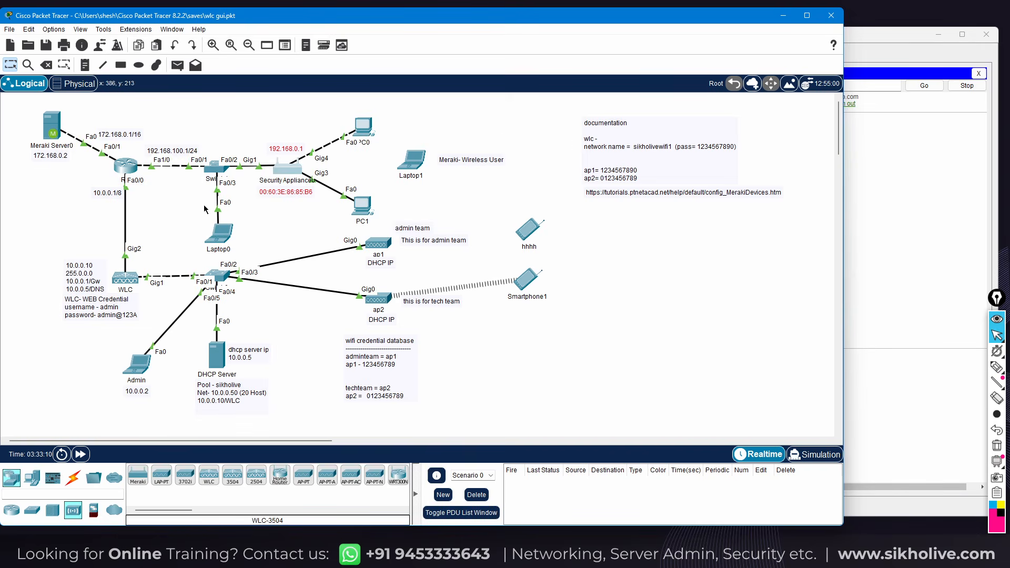
mouse_move(232, 172)
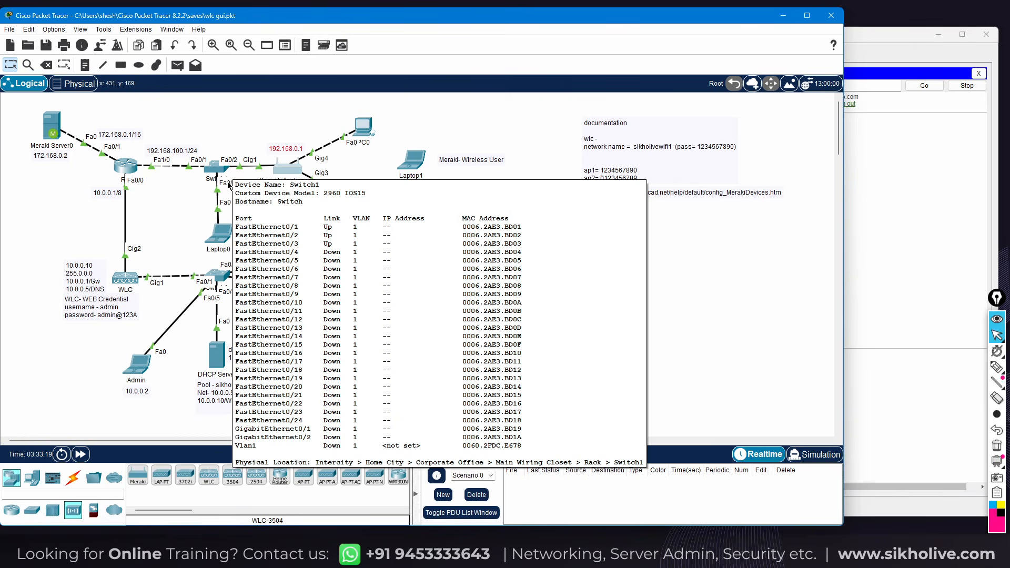
Open Laptop1's device window on its Desktop tab and move it aside
click(216, 234)
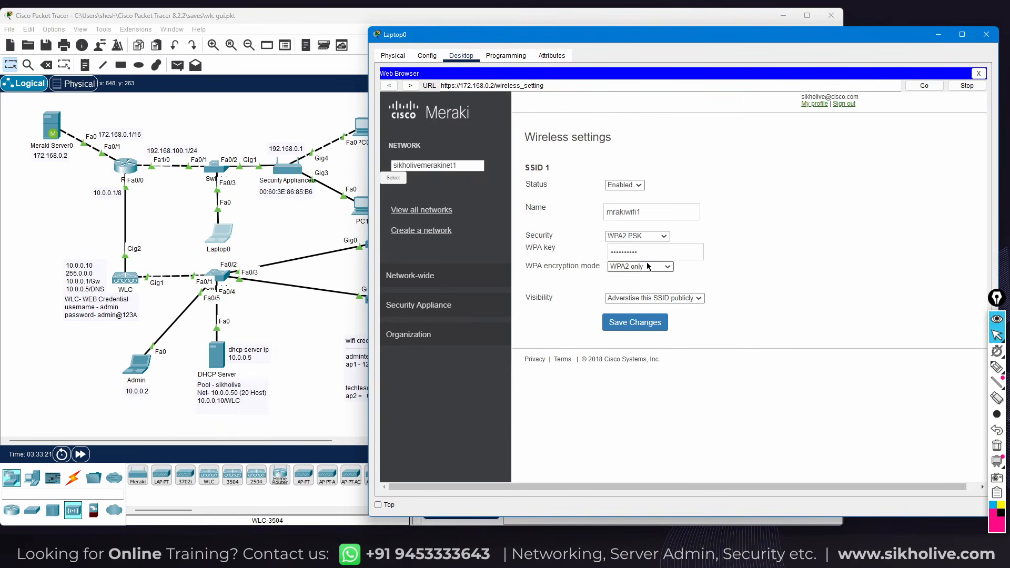
click(365, 146)
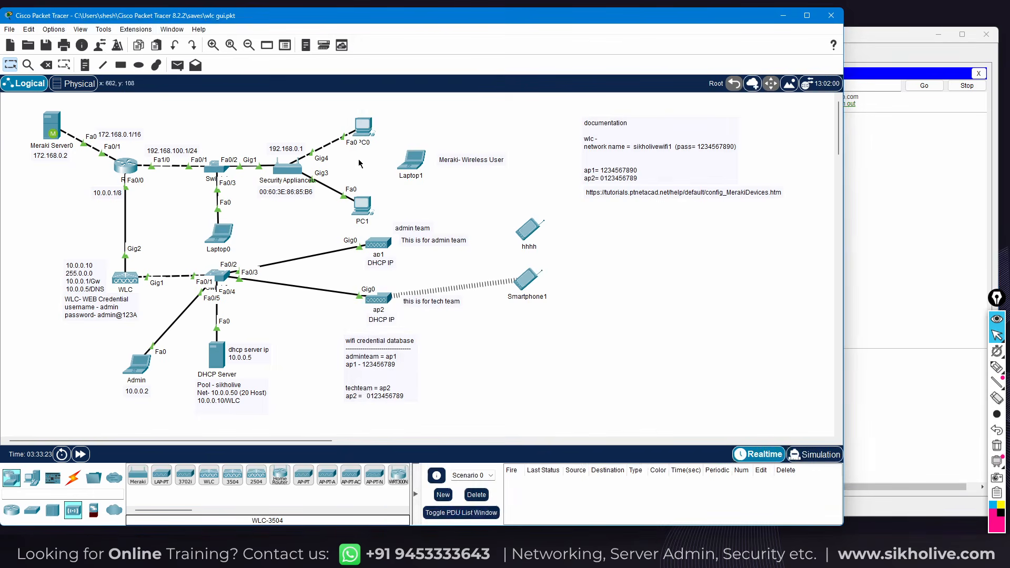
click(419, 169)
drag(424, 127, 593, 68)
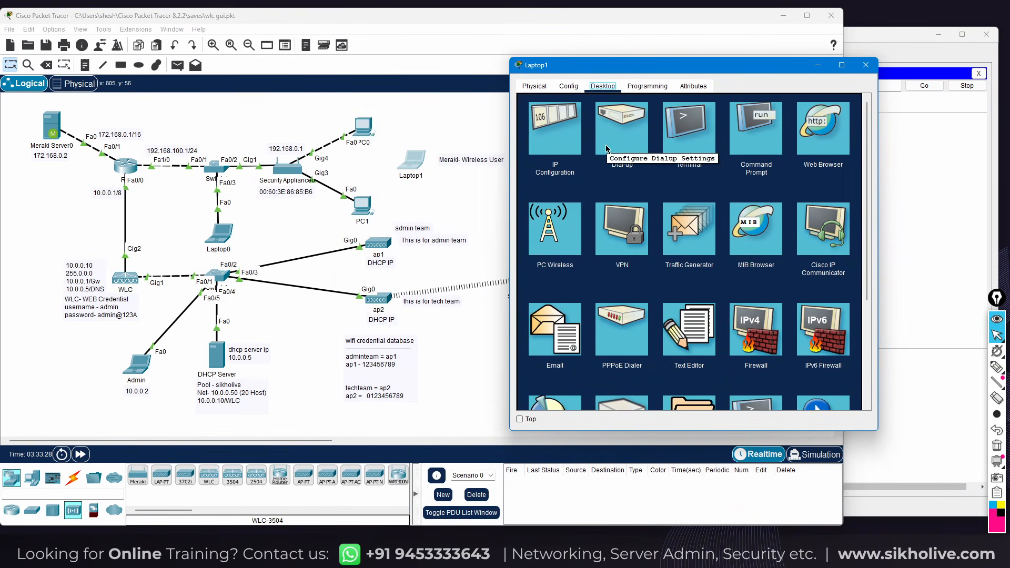
Connect Laptop1 to mrakiwifi1 through PC Wireless, entering the WPA2 pre-shared key
click(559, 218)
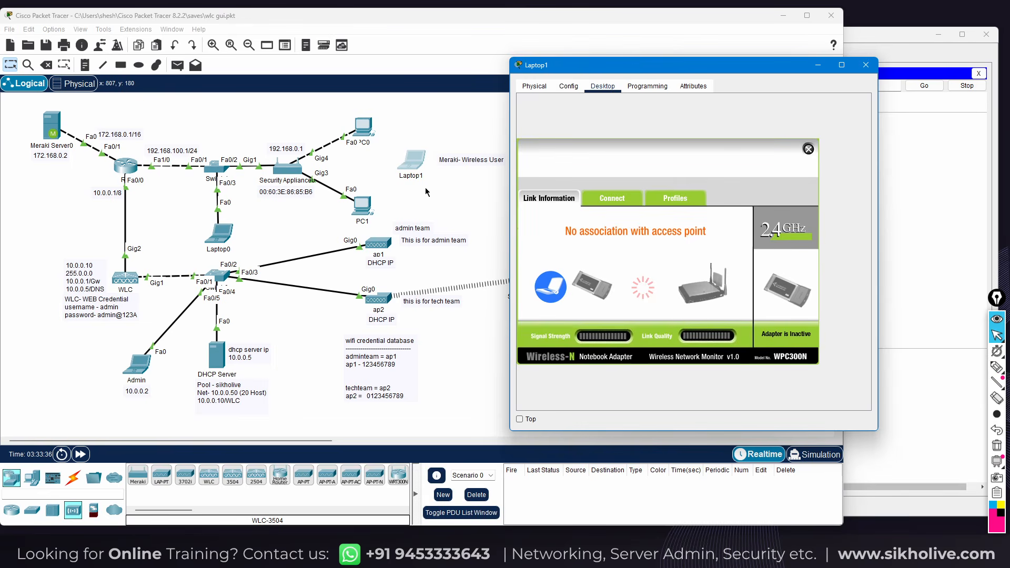
click(599, 201)
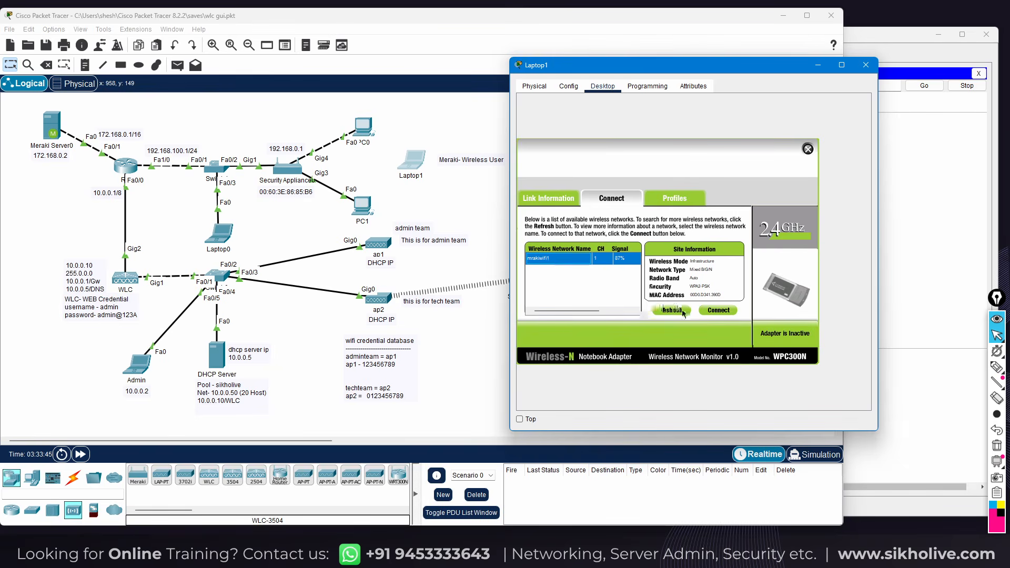
click(719, 312)
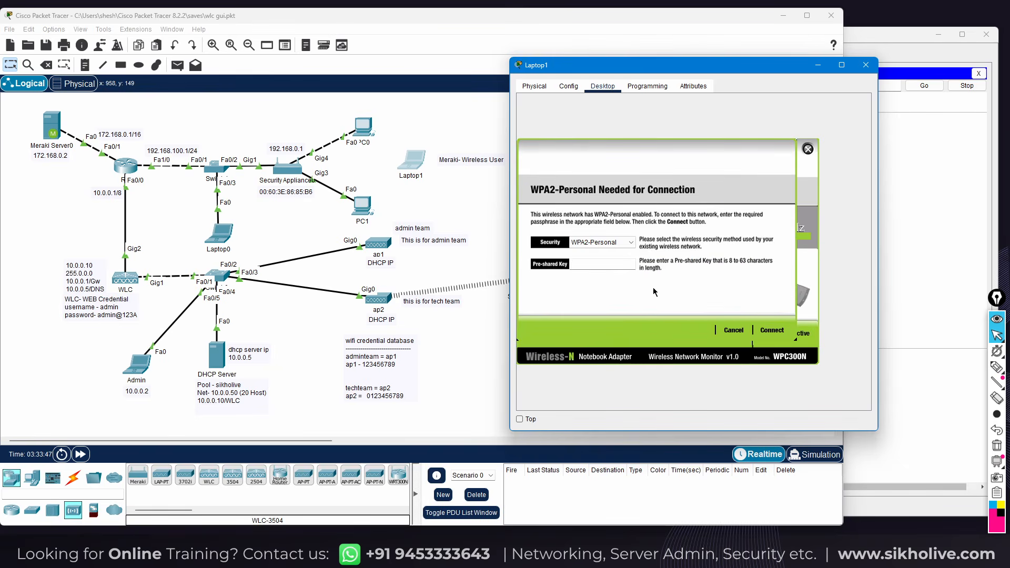
text(1234567890)
click(772, 332)
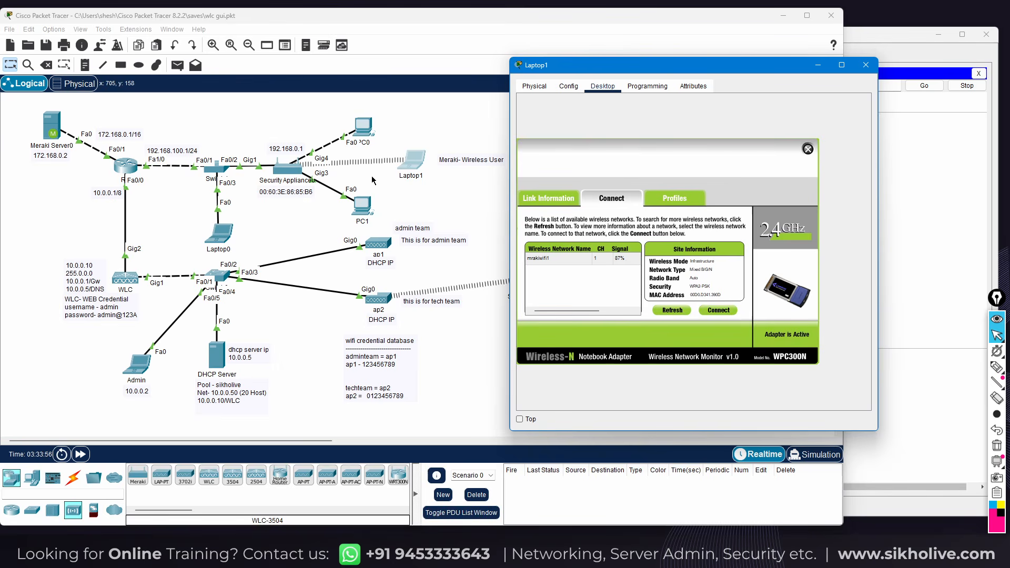
click(216, 118)
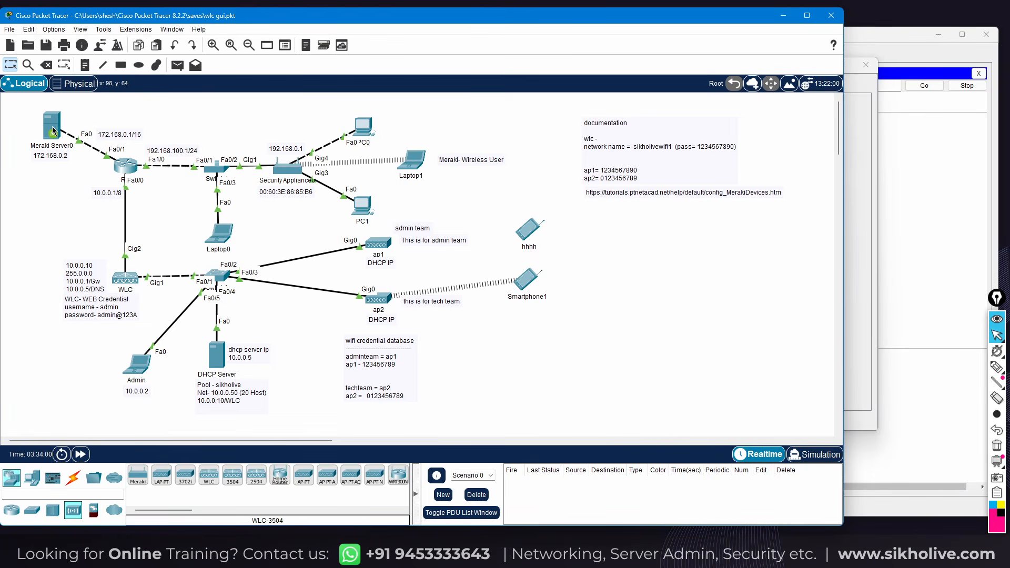
mouse_move(284, 176)
mouse_move(14, 109)
mouse_down()
mouse_move(229, 209)
mouse_move(658, 356)
mouse_move(760, 402)
mouse_up()
click(655, 333)
drag(19, 106, 803, 418)
click(711, 402)
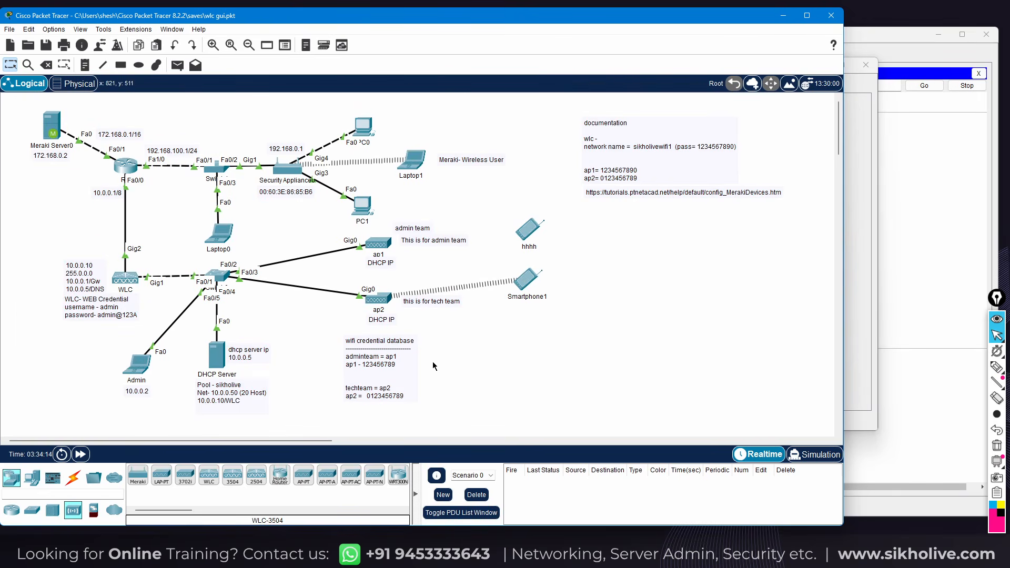